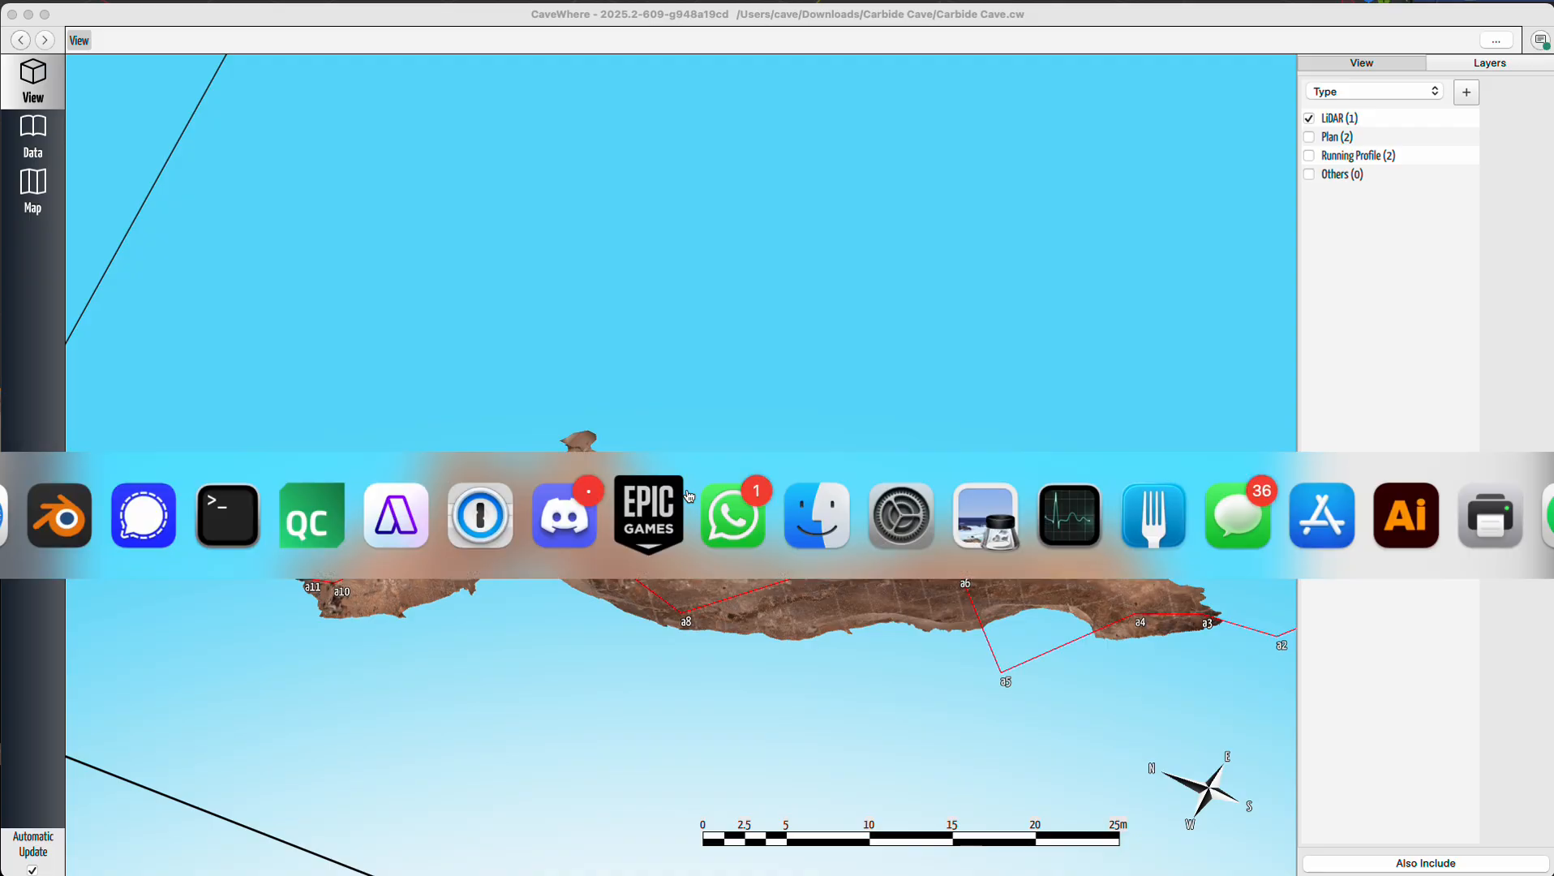
key(super+Tab)
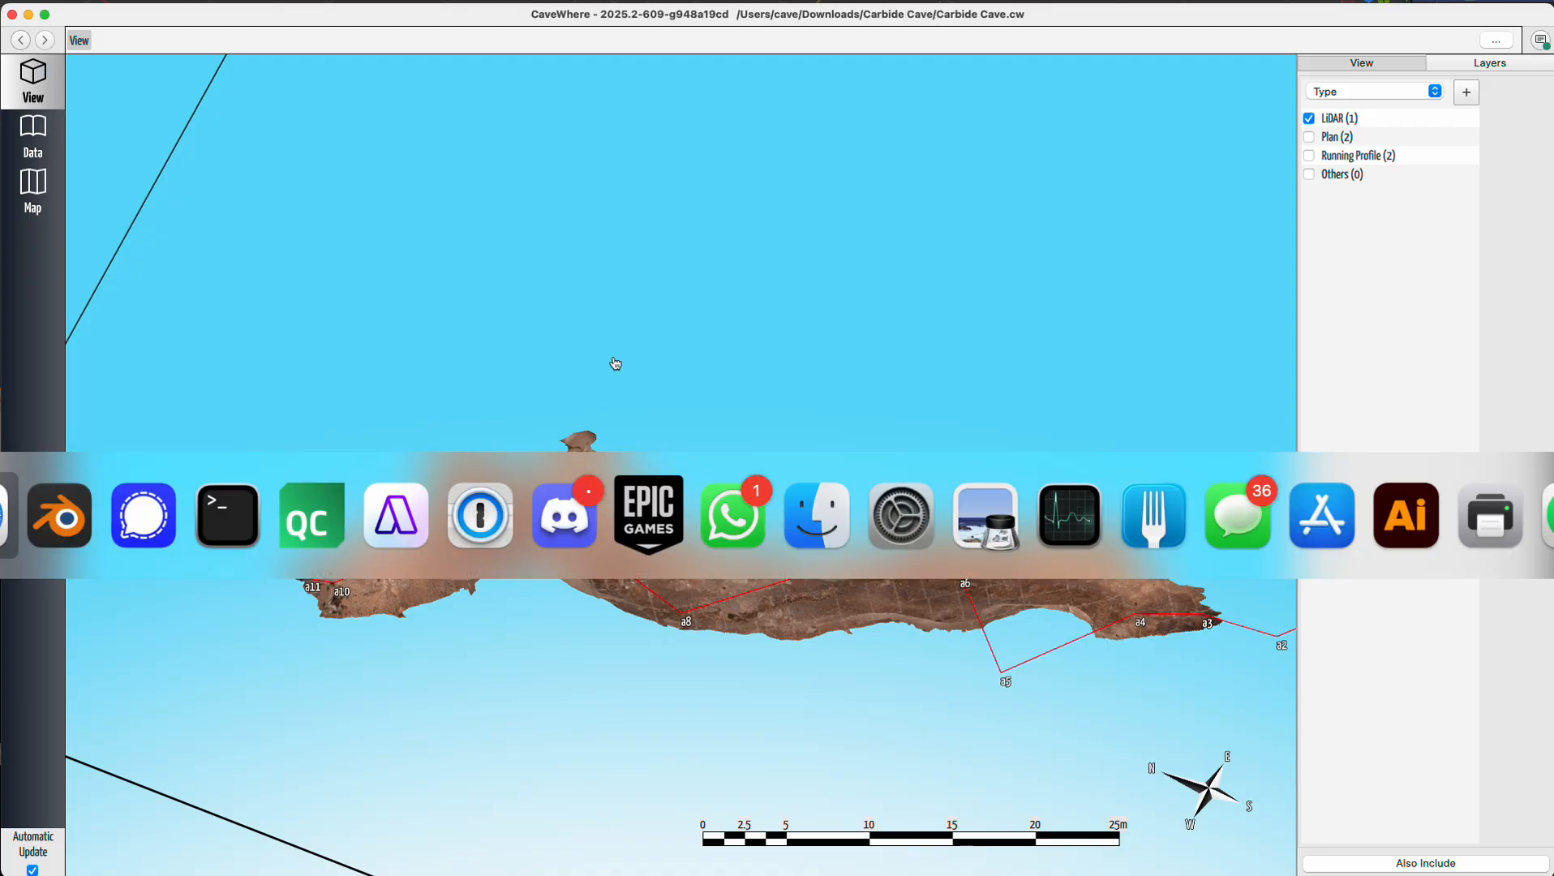
Switch to the browser to view the Carbide Cave - Signature Hall model on Sketchfab, then return to CaveWhere.
mouse_move(724, 402)
mouse_down()
mouse_move(590, 361)
mouse_move(697, 381)
mouse_move(750, 417)
mouse_move(582, 350)
mouse_move(569, 323)
mouse_move(743, 381)
mouse_move(736, 461)
mouse_move(654, 359)
mouse_up()
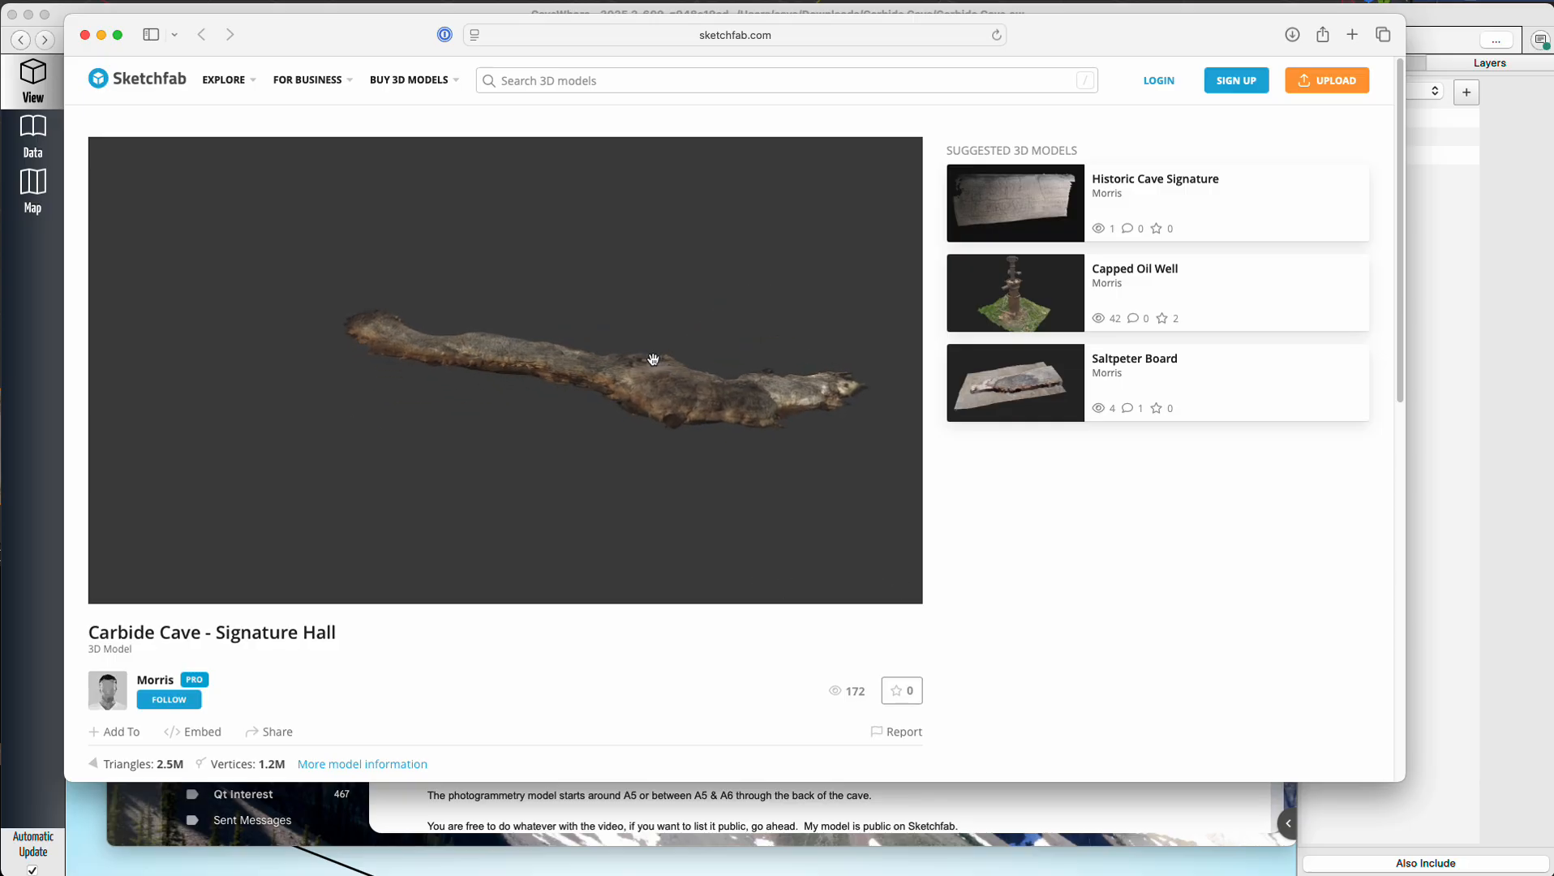
scroll(649, 357, up, 3)
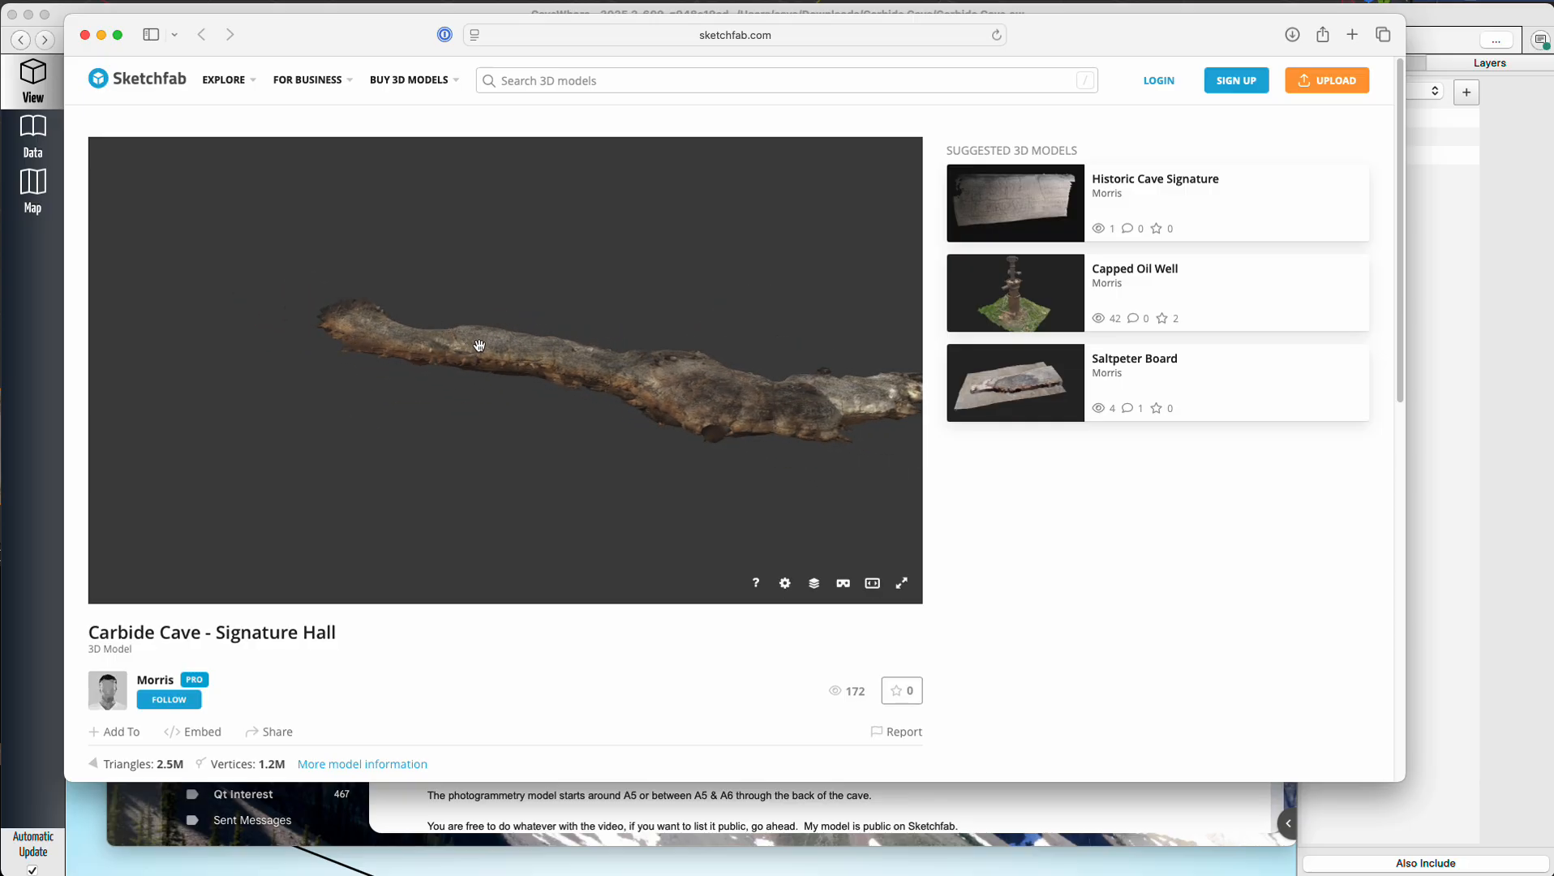
key(super+Tab)
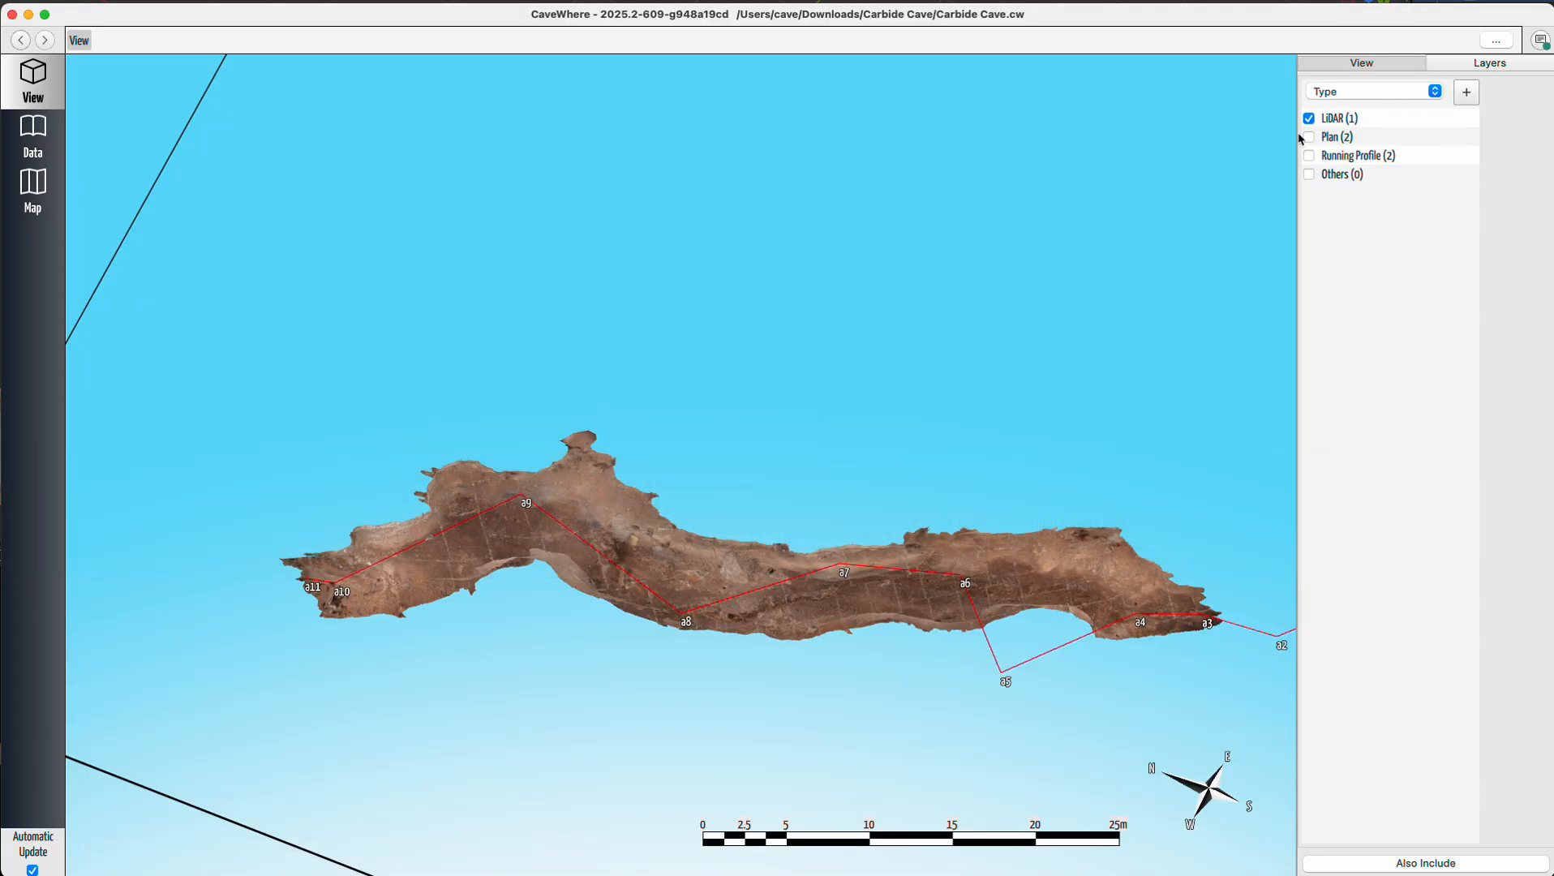
Show the Plan and Running Profile layers over the LiDAR model and inspect how the sketches line up.
click(1307, 138)
click(1309, 155)
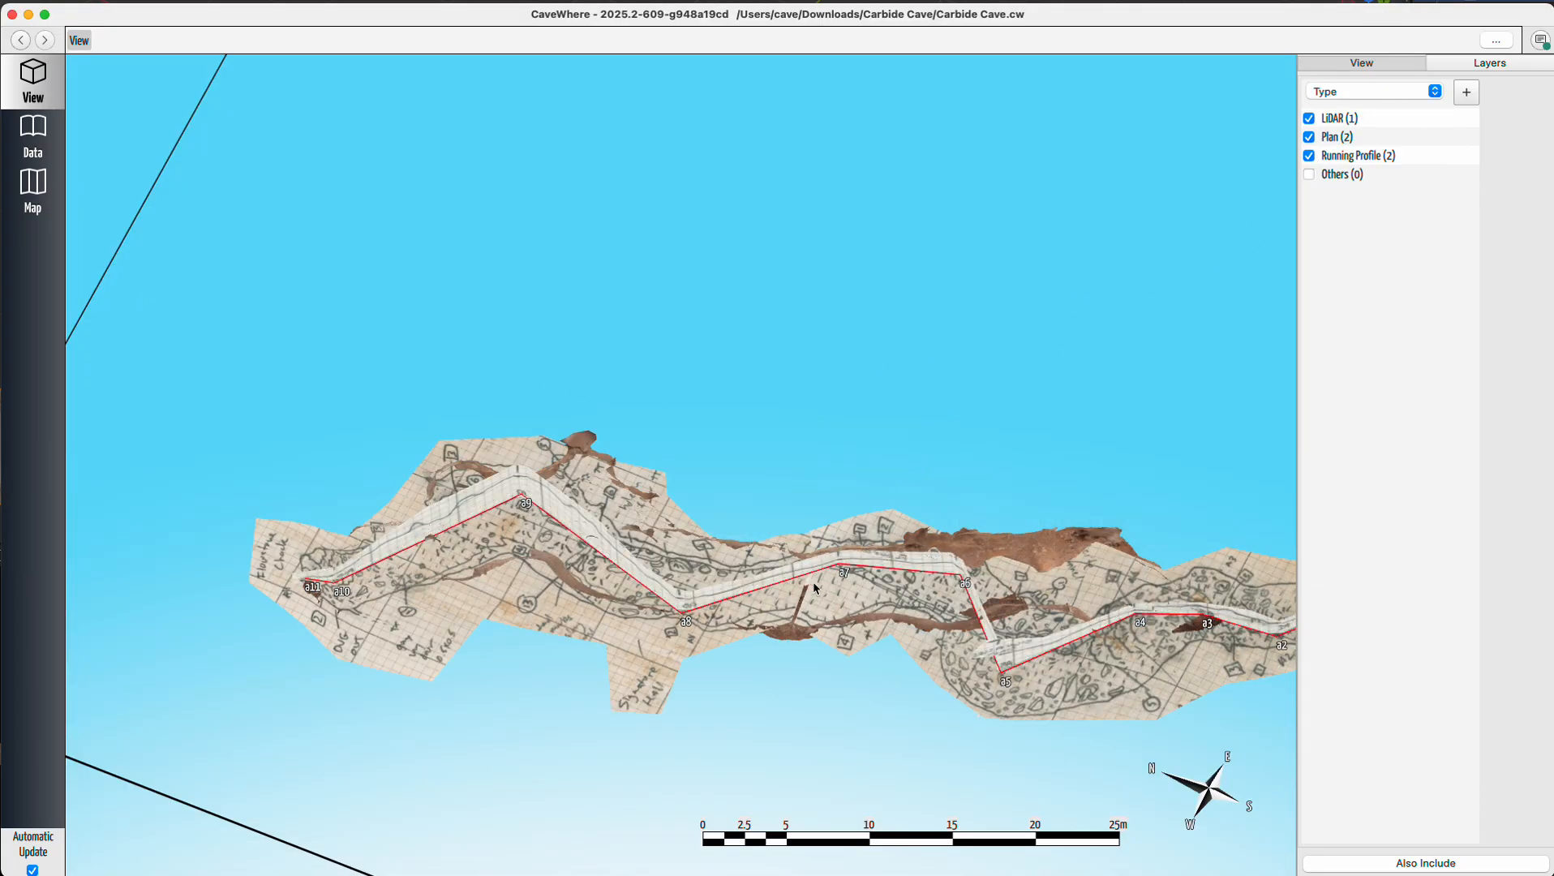
drag(816, 589, 811, 683)
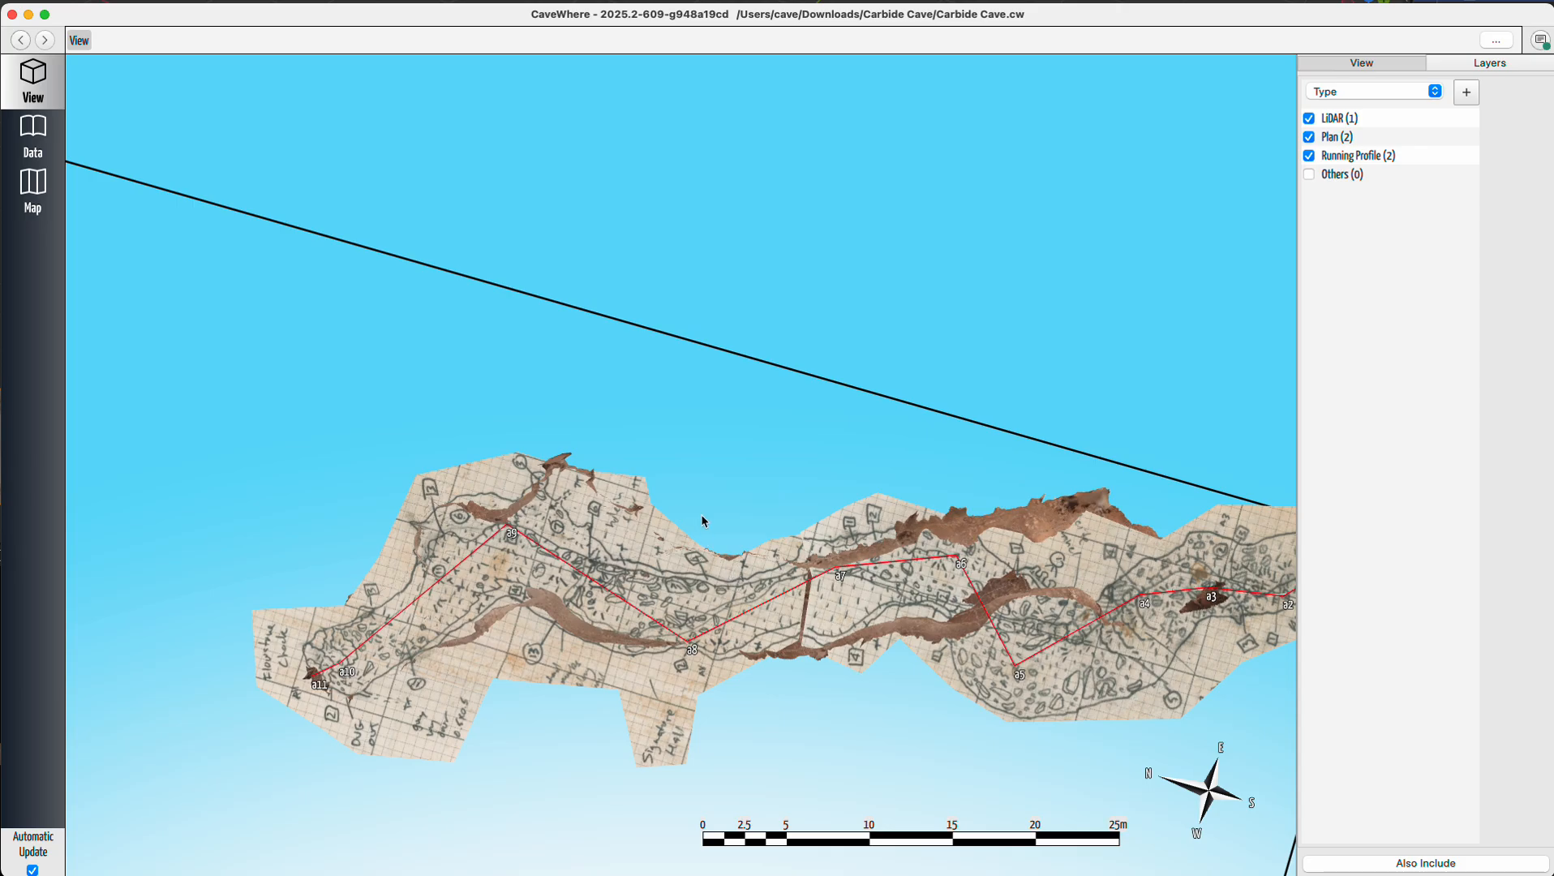
scroll(521, 557, up, 10)
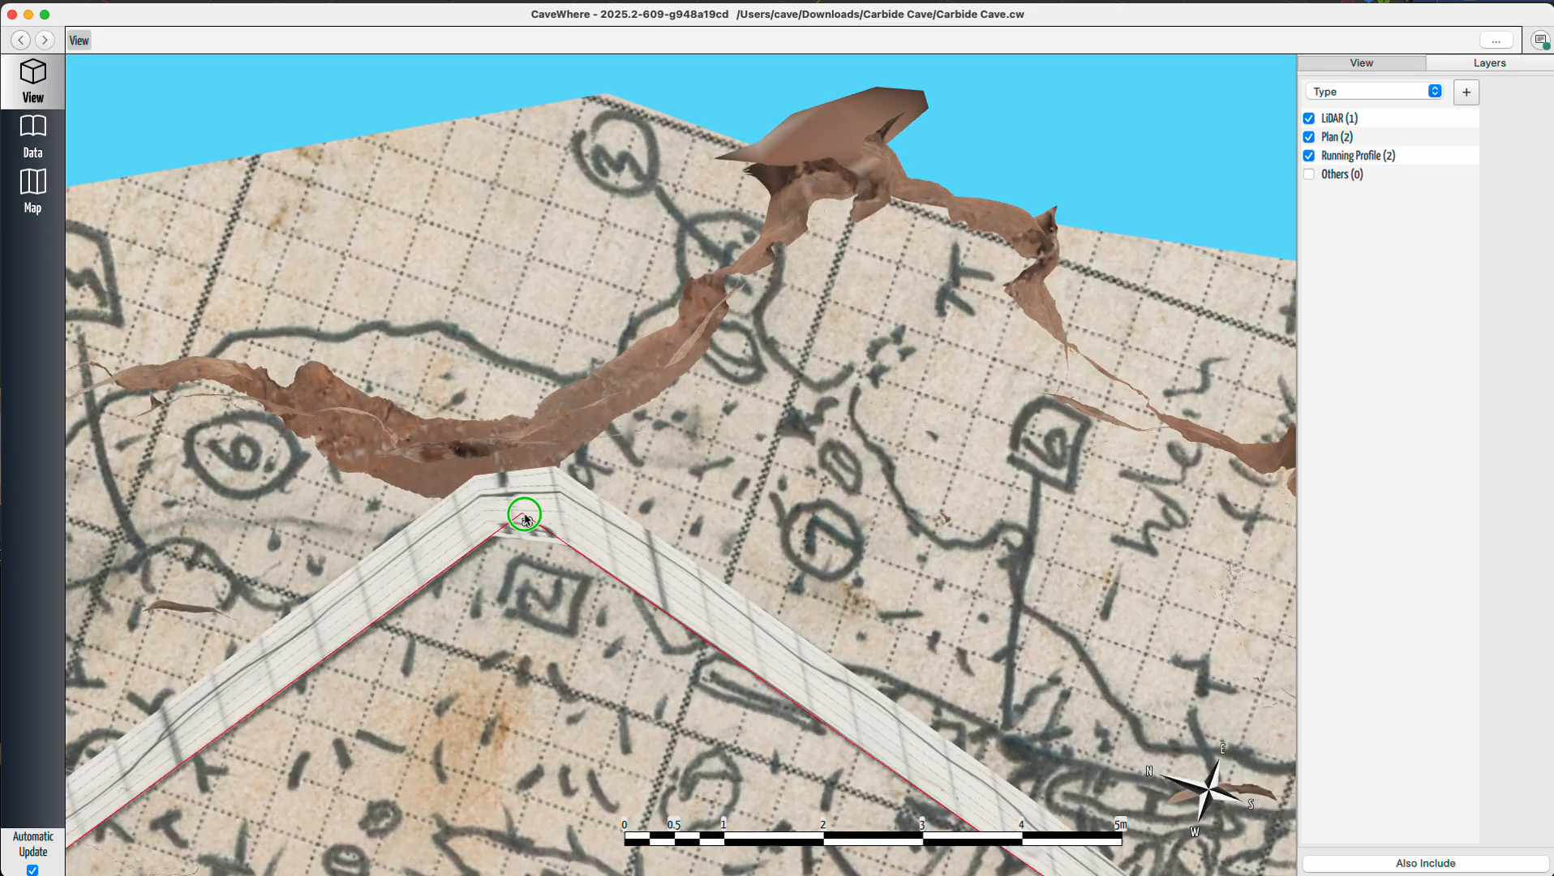
drag(525, 520, 743, 414)
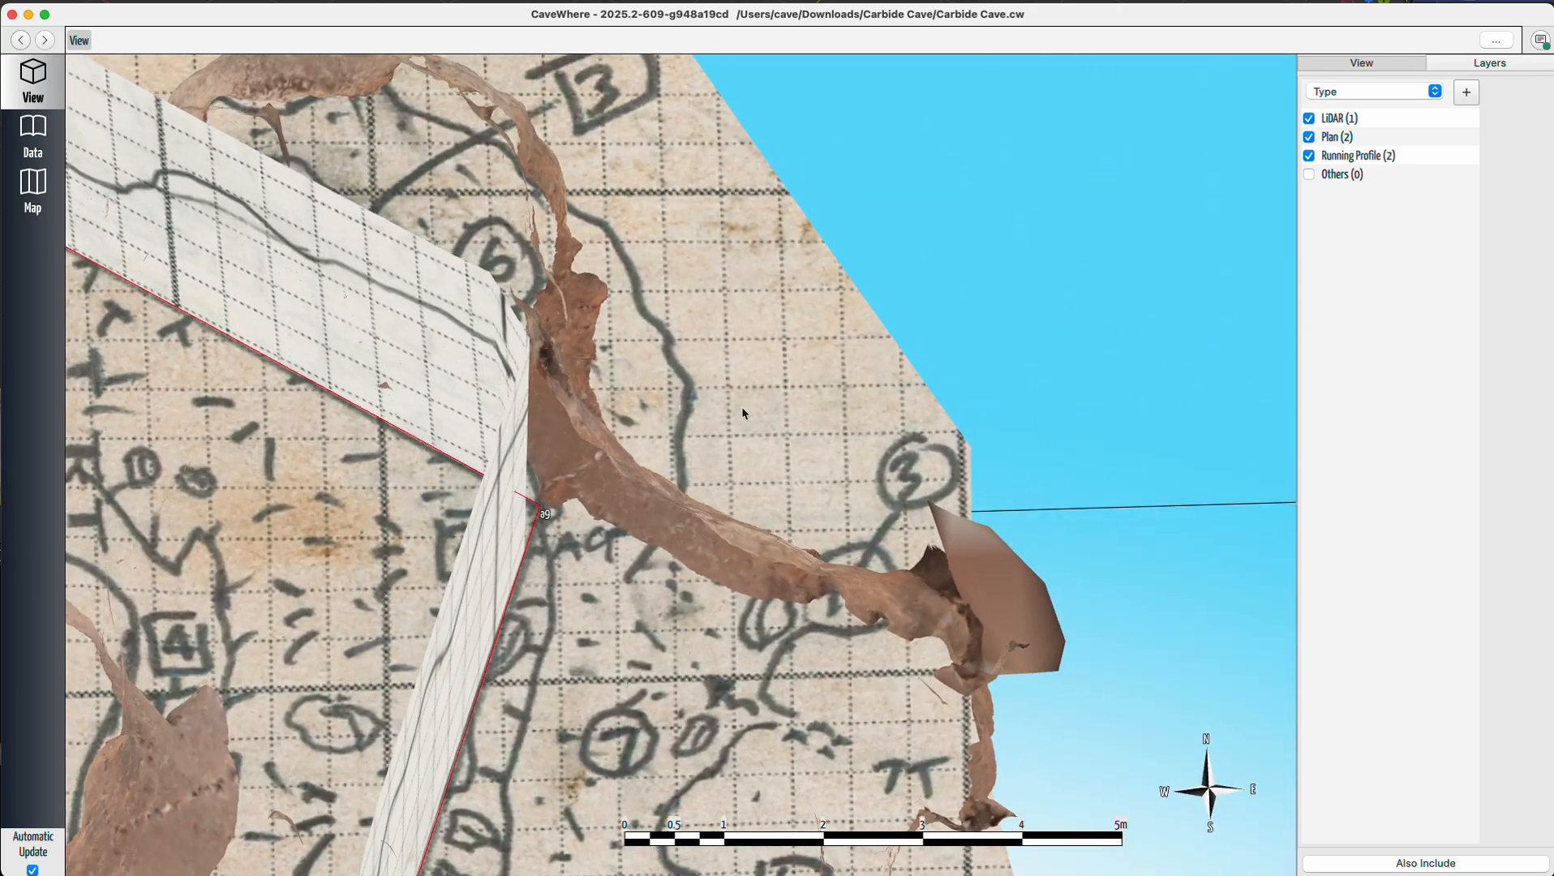
Hide the Running Profile and Plan layers and examine the LiDAR model alone around stations a8 to a10.
click(1309, 155)
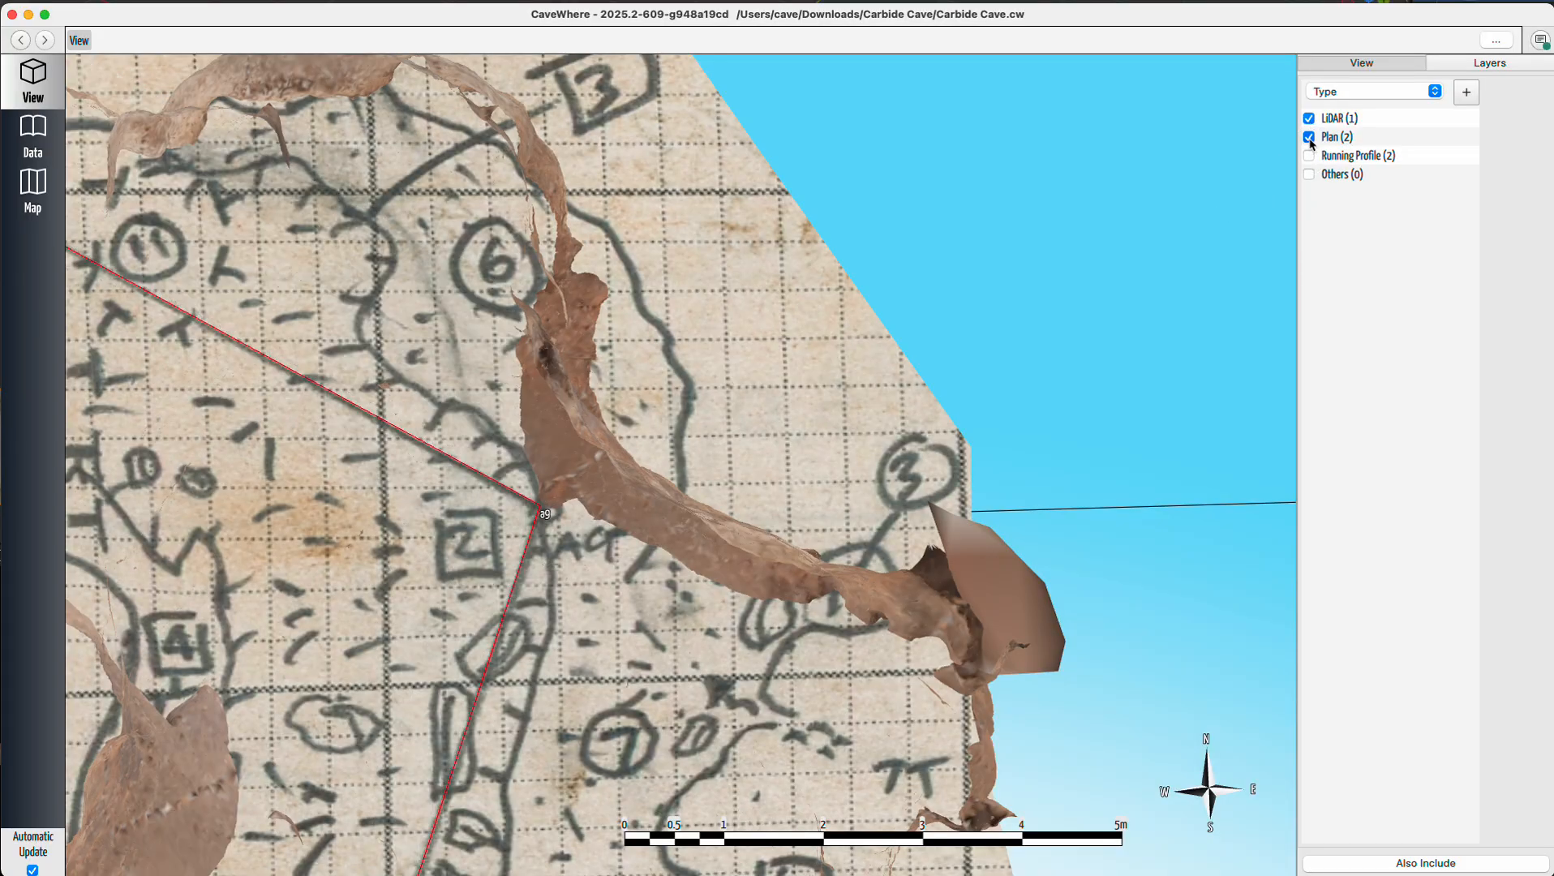
click(1310, 139)
scroll(561, 512, down, 5)
mouse_move(602, 682)
mouse_down()
mouse_move(770, 306)
mouse_move(970, 726)
mouse_up()
right_drag(376, 388, 568, 478)
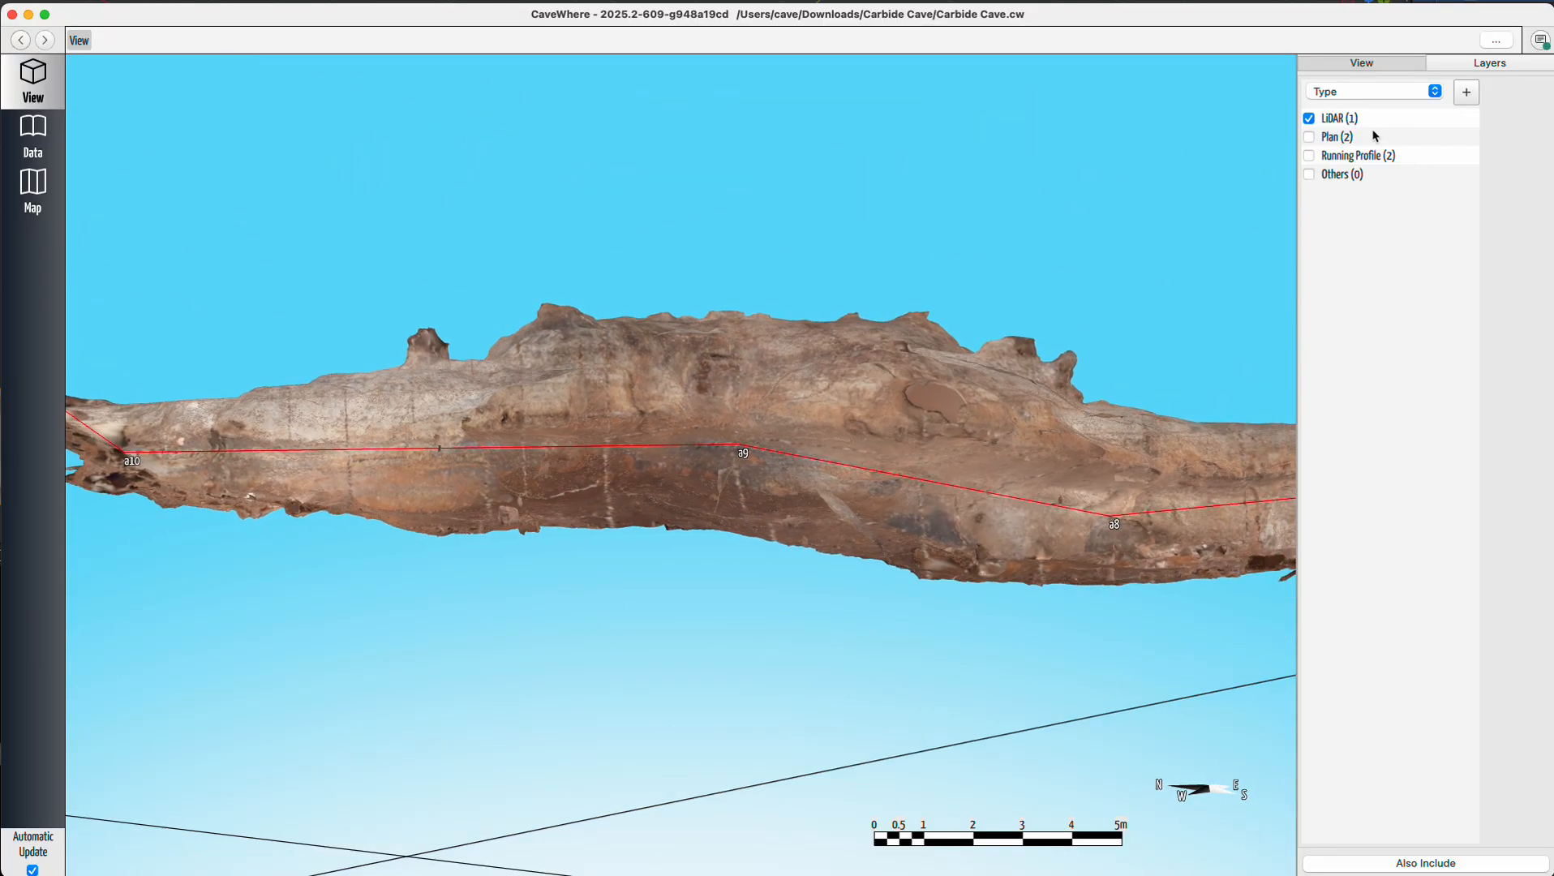
Toggle the Plan and Running Profile layers briefly while examining the LiDAR passage between stations a3 and a7.
click(1310, 137)
click(1310, 138)
click(1309, 156)
click(1311, 156)
drag(1054, 459, 523, 497)
right_drag(843, 545, 865, 696)
drag(1047, 542, 207, 352)
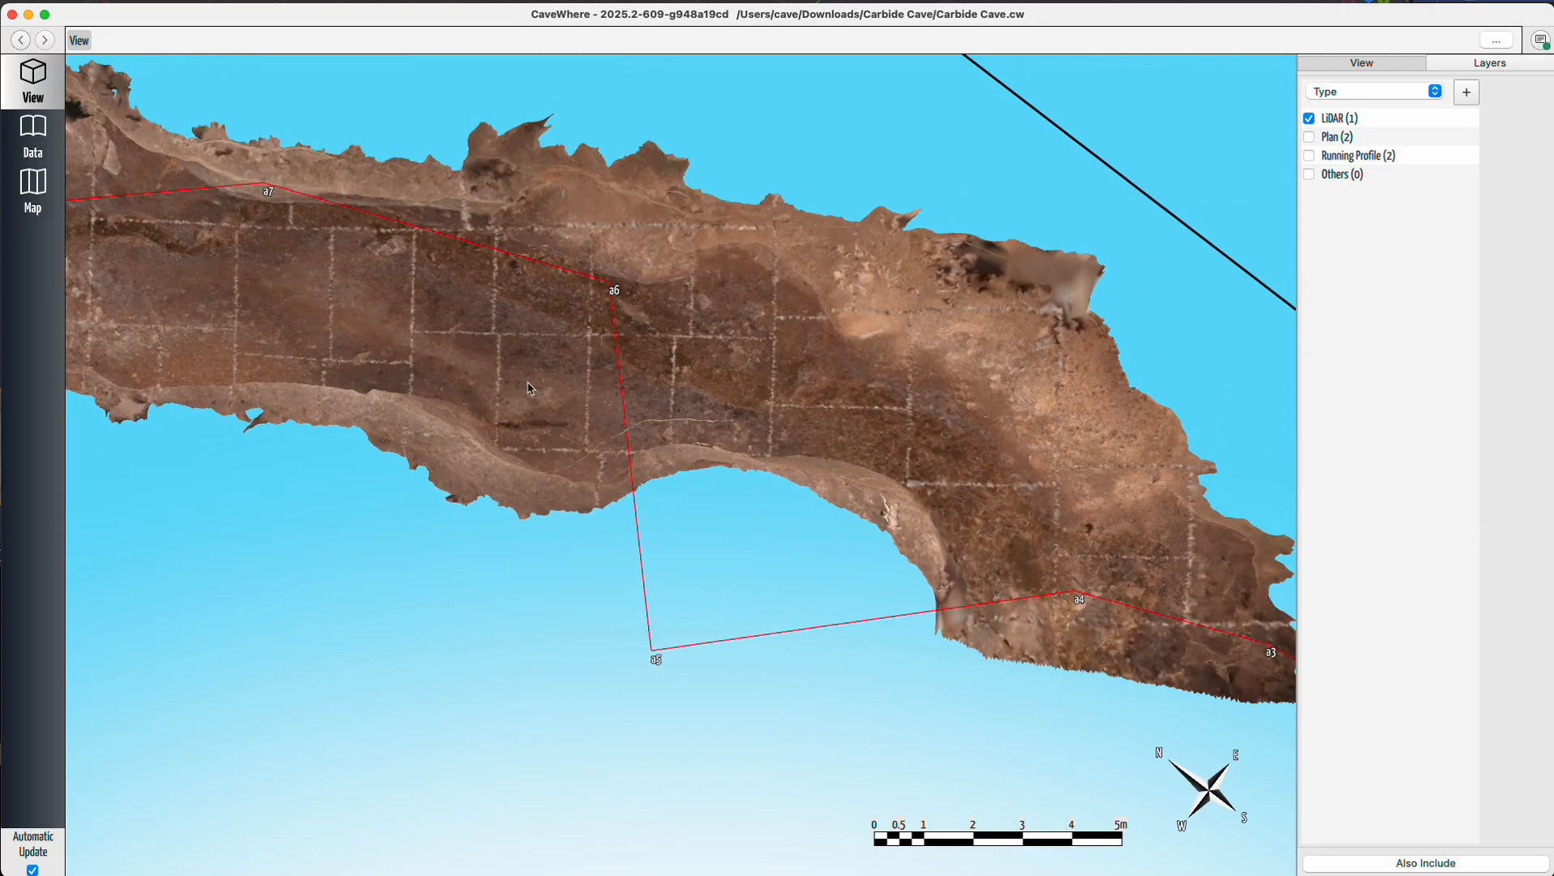
scroll(632, 338, down, 5)
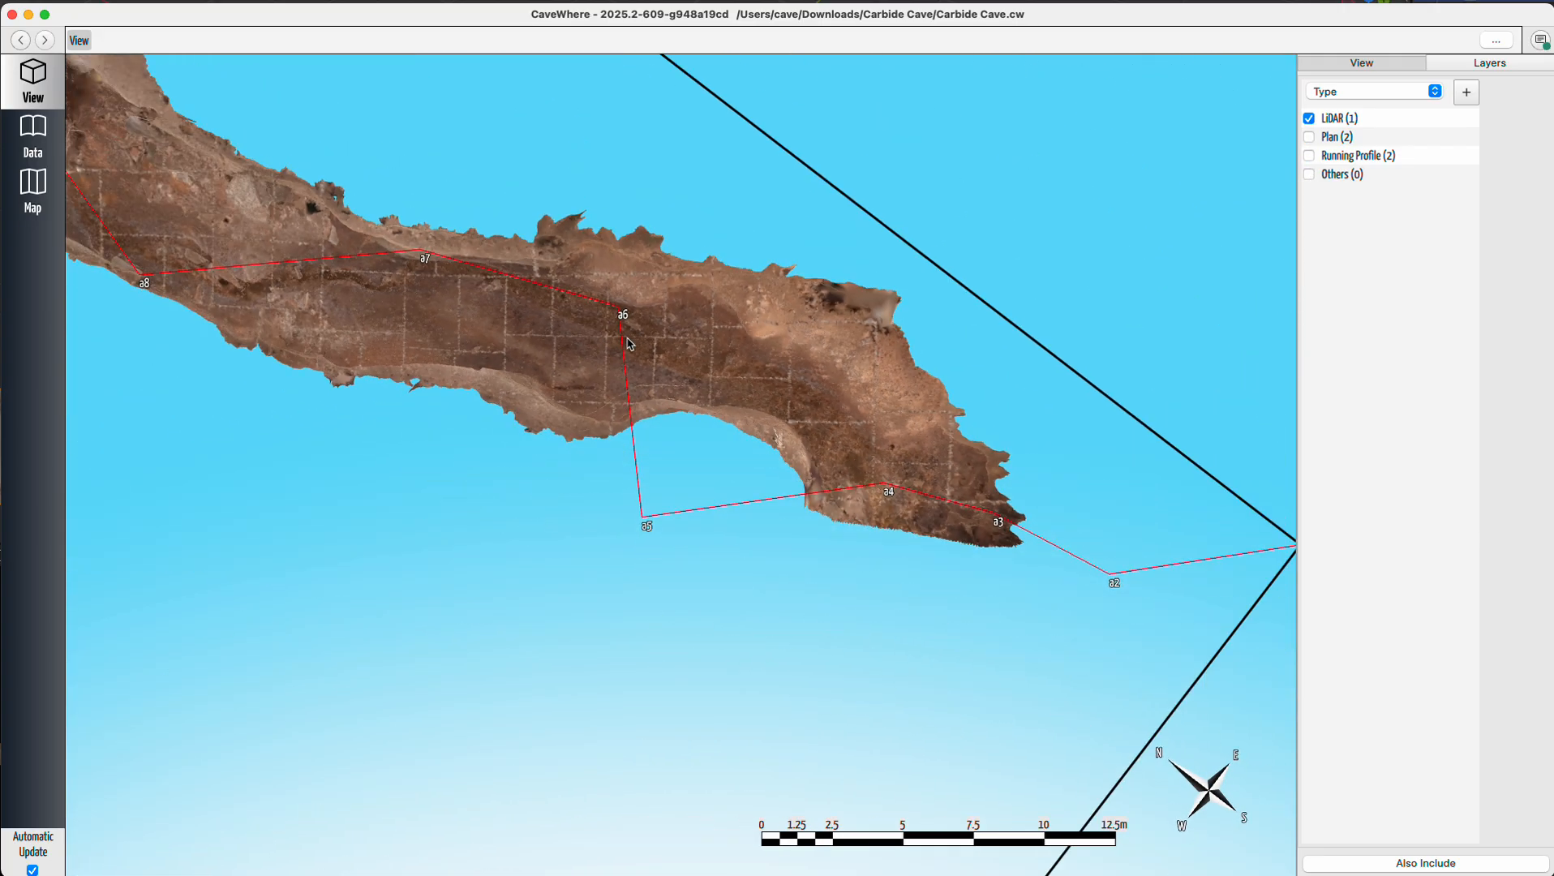
Show the Plan layer and compare the sketch with the LiDAR model along stations a3 to a11.
click(1309, 138)
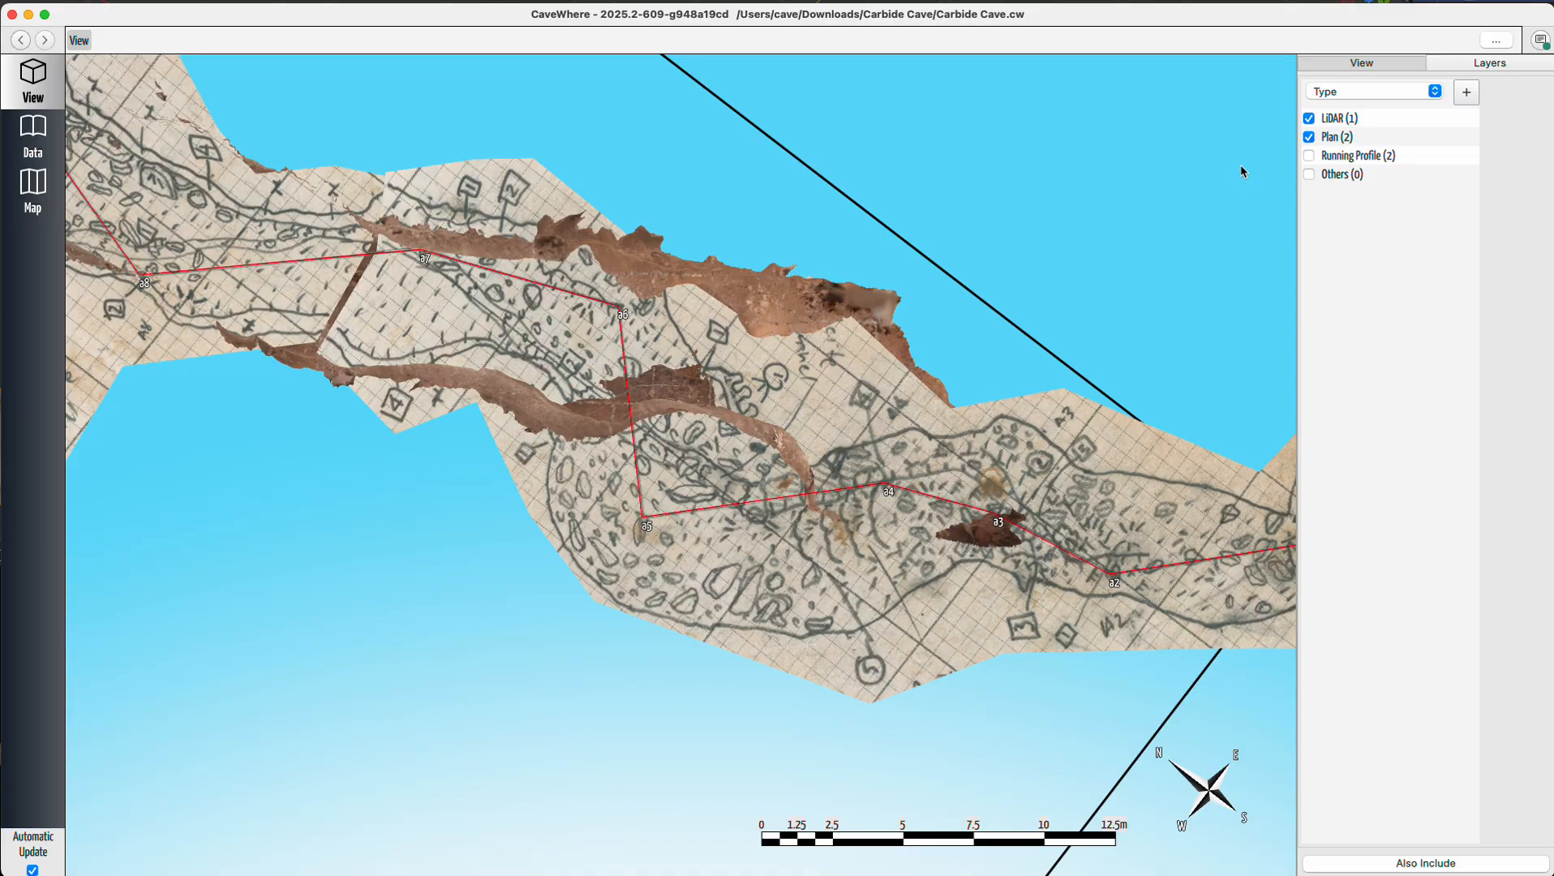
right_drag(627, 484, 673, 428)
drag(674, 428, 766, 532)
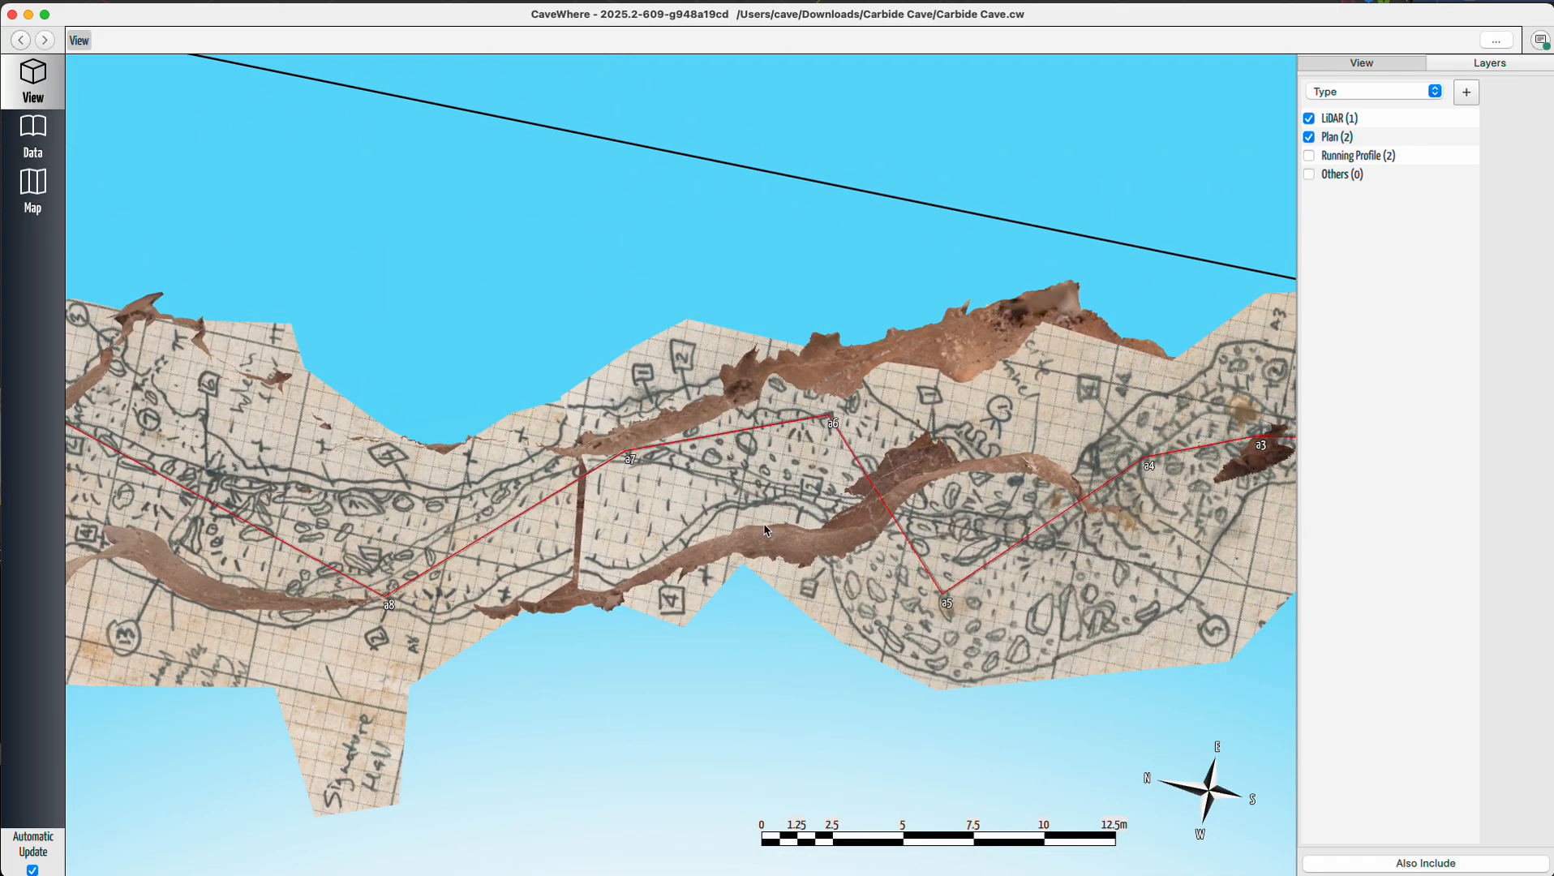
drag(428, 535, 776, 513)
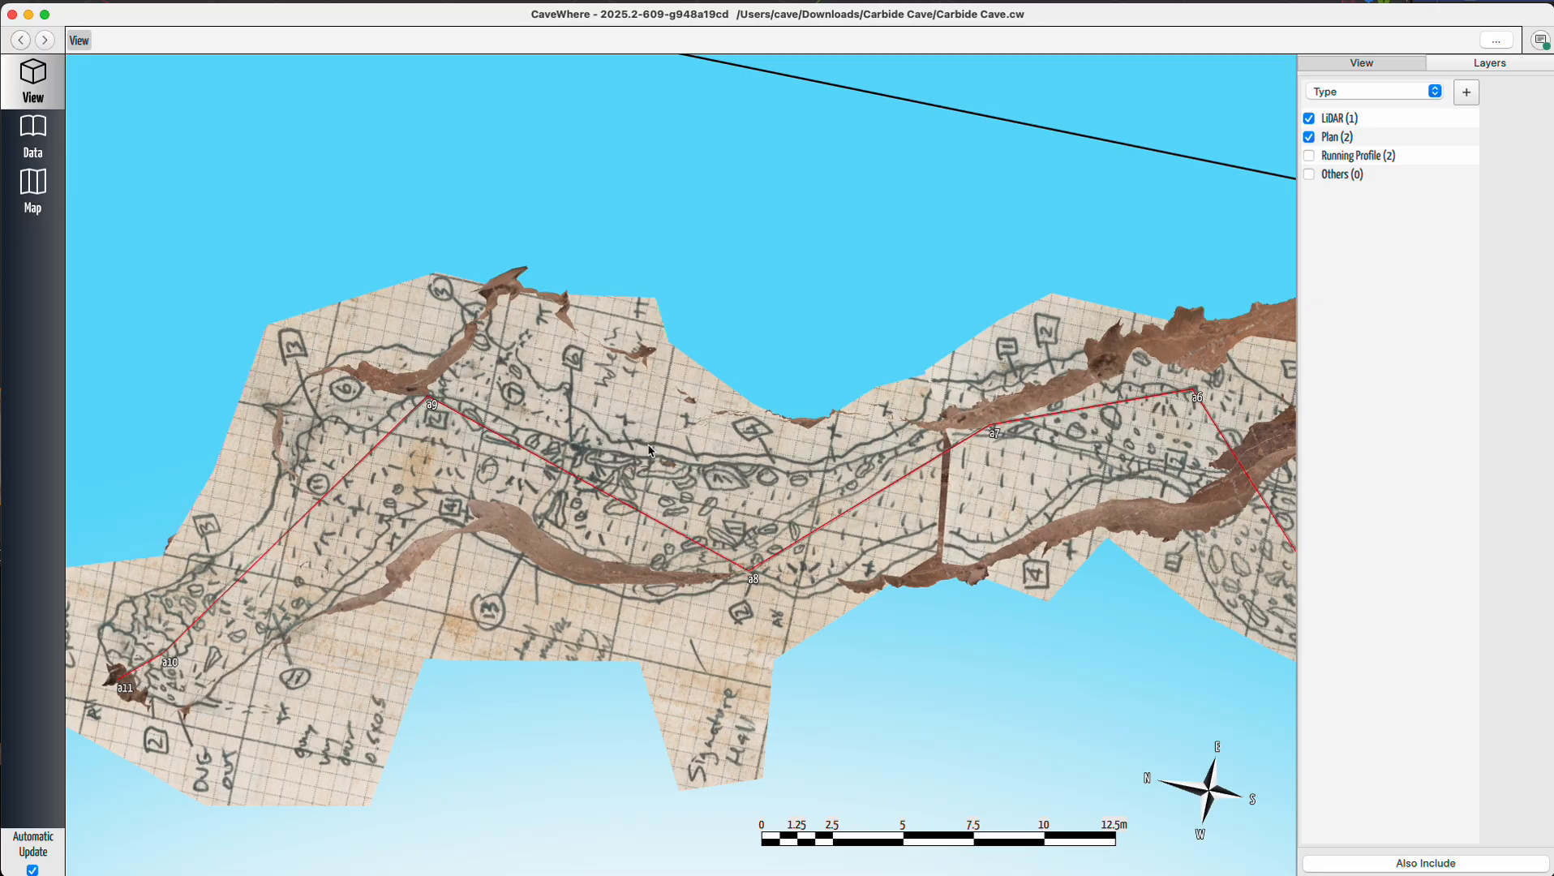
drag(494, 501, 718, 534)
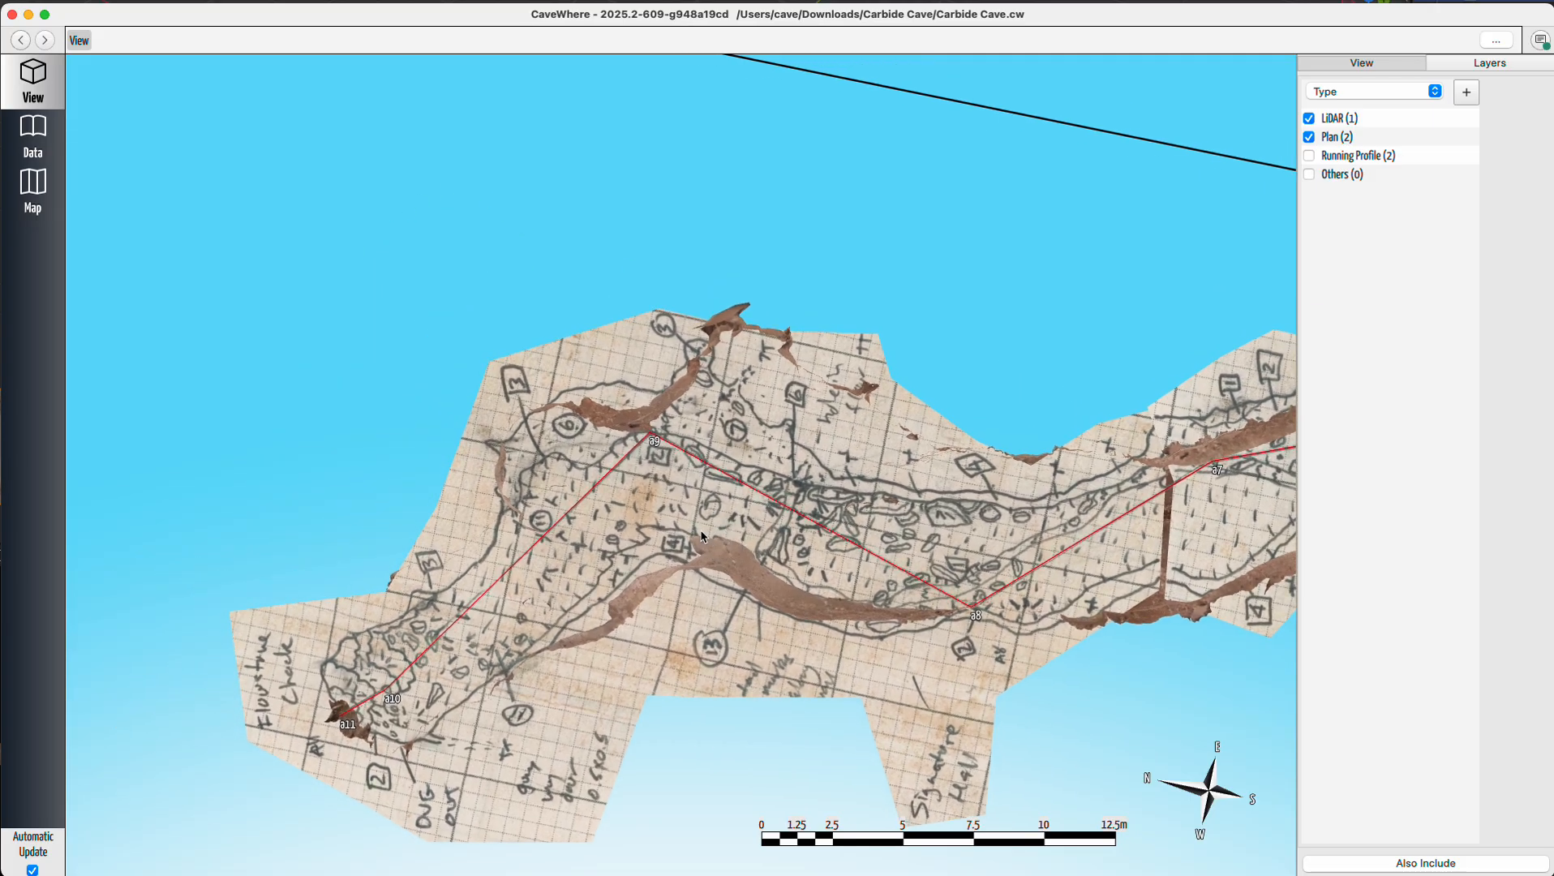
right_drag(718, 534, 629, 430)
scroll(632, 442, up, 5)
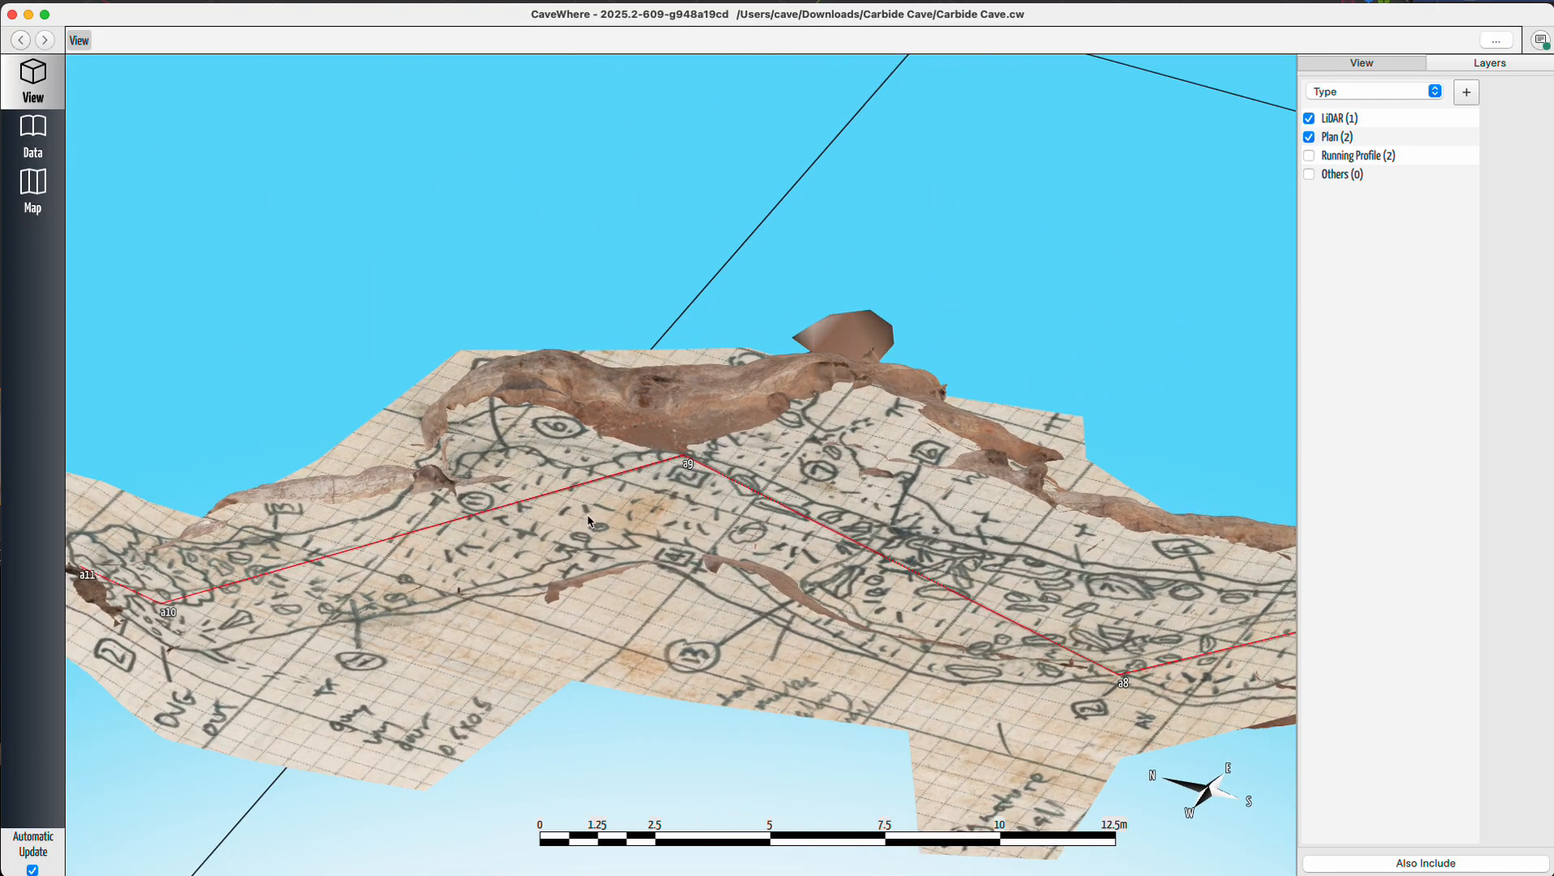
drag(586, 520, 712, 540)
Hide the Plan layer and inspect the LiDAR model around stations a8 to a11.
click(1309, 137)
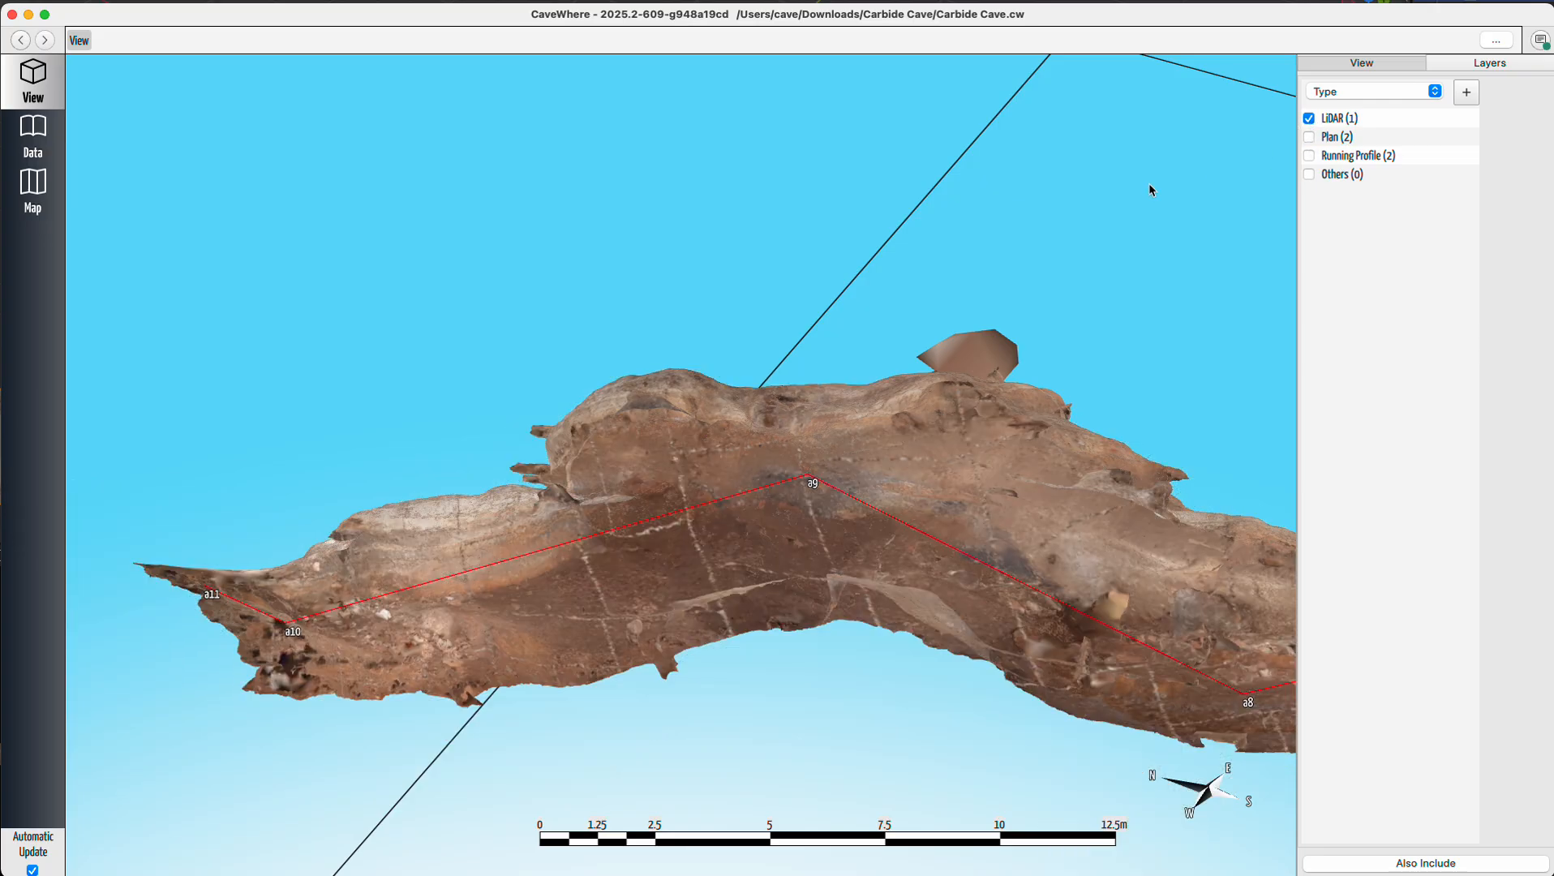
right_drag(697, 565, 702, 652)
drag(907, 620, 794, 539)
scroll(418, 557, down, 3)
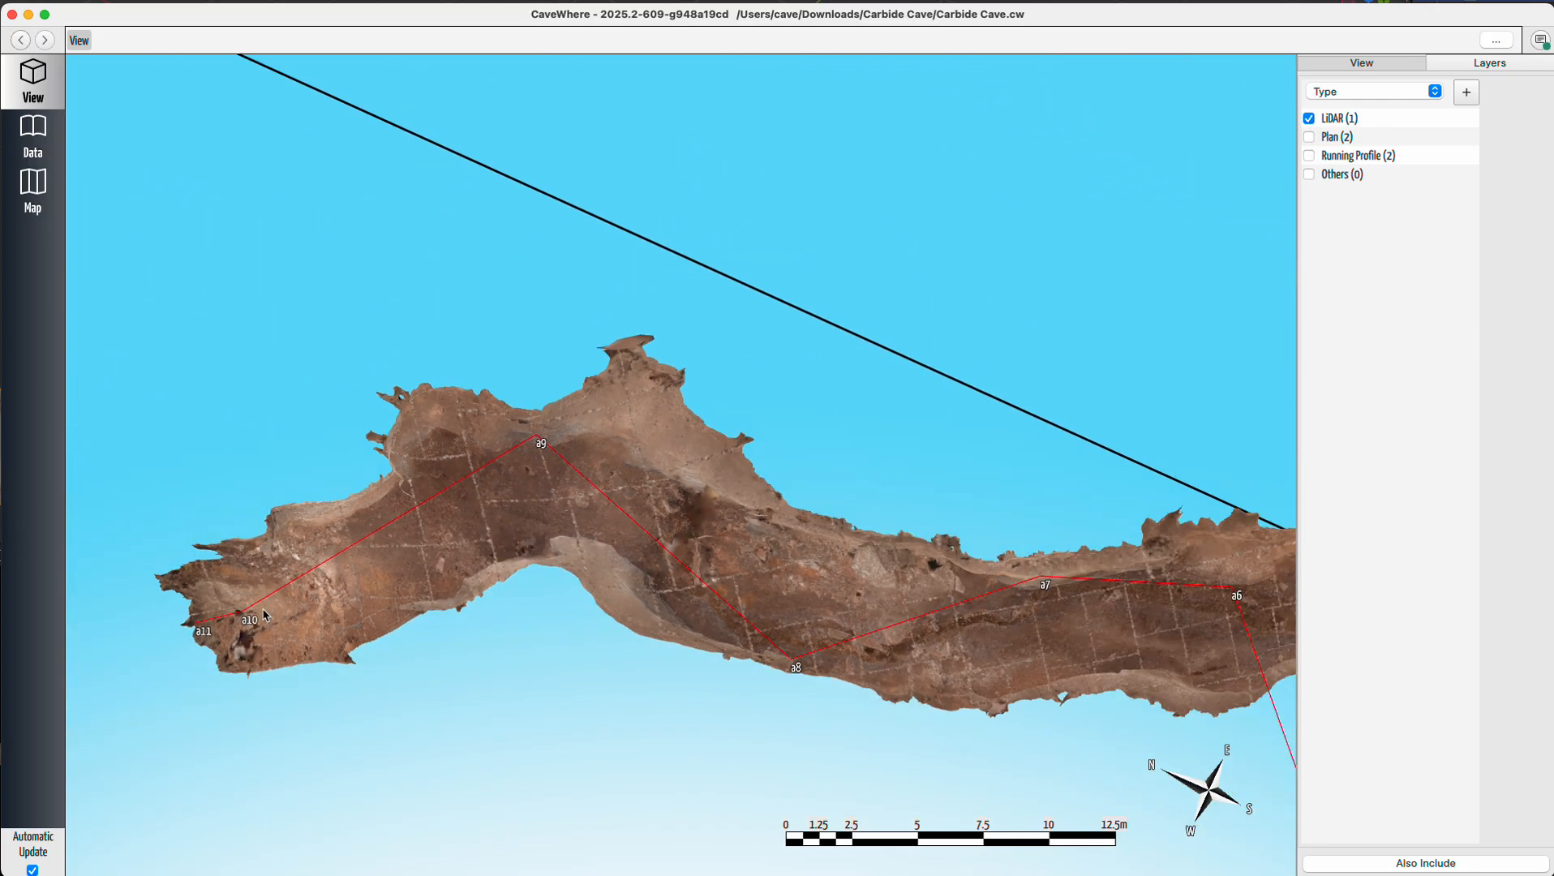
Show the Plan layer again and compare the sketch with the LiDAR passage near stations a9 to a11.
click(1310, 137)
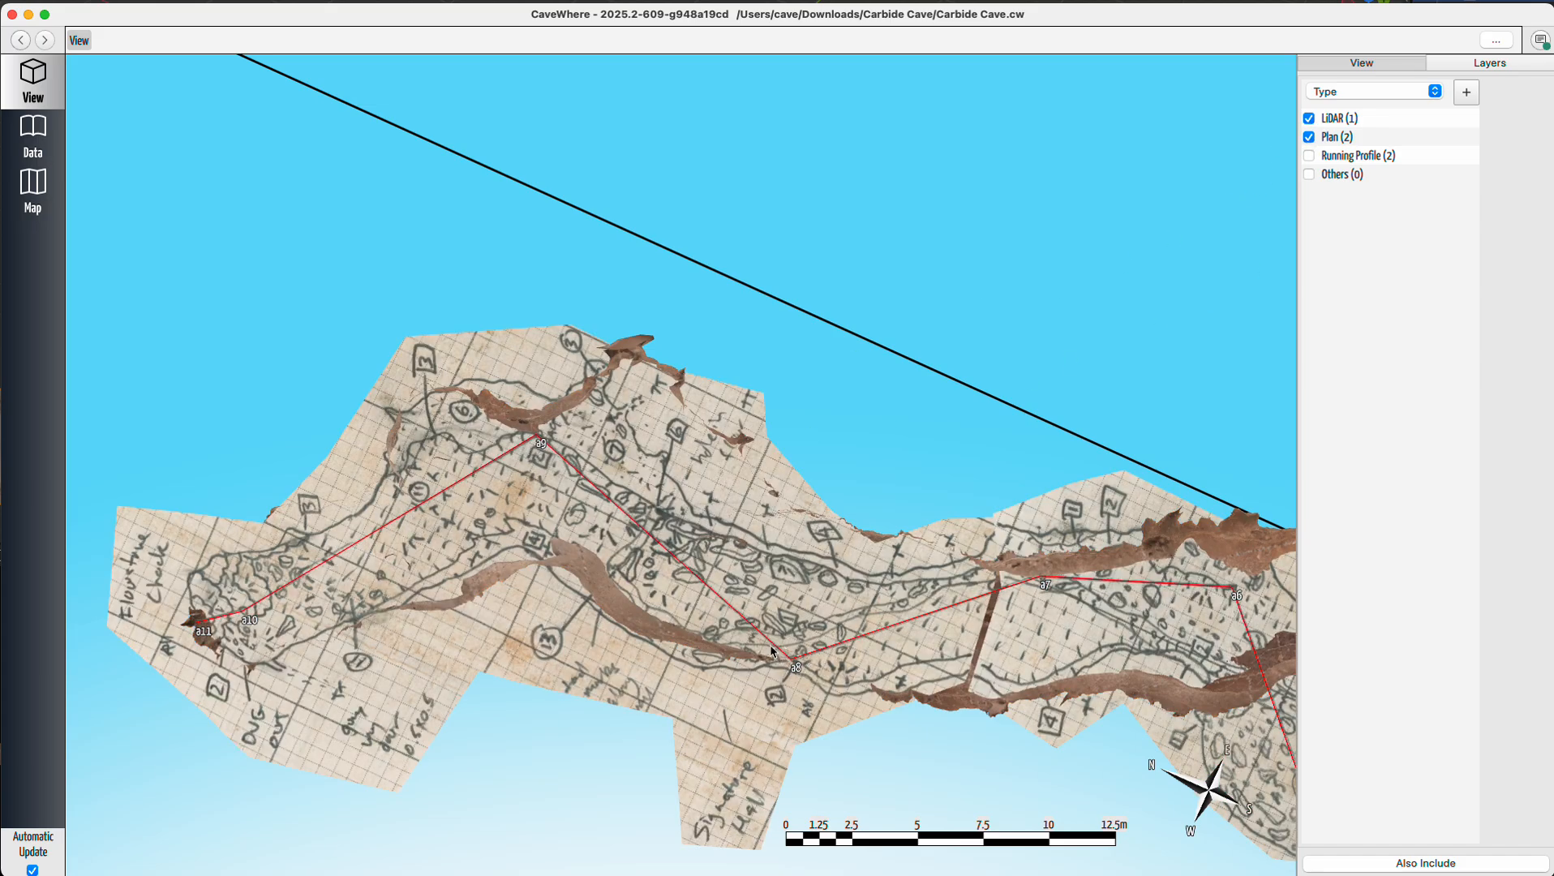
drag(998, 644, 917, 631)
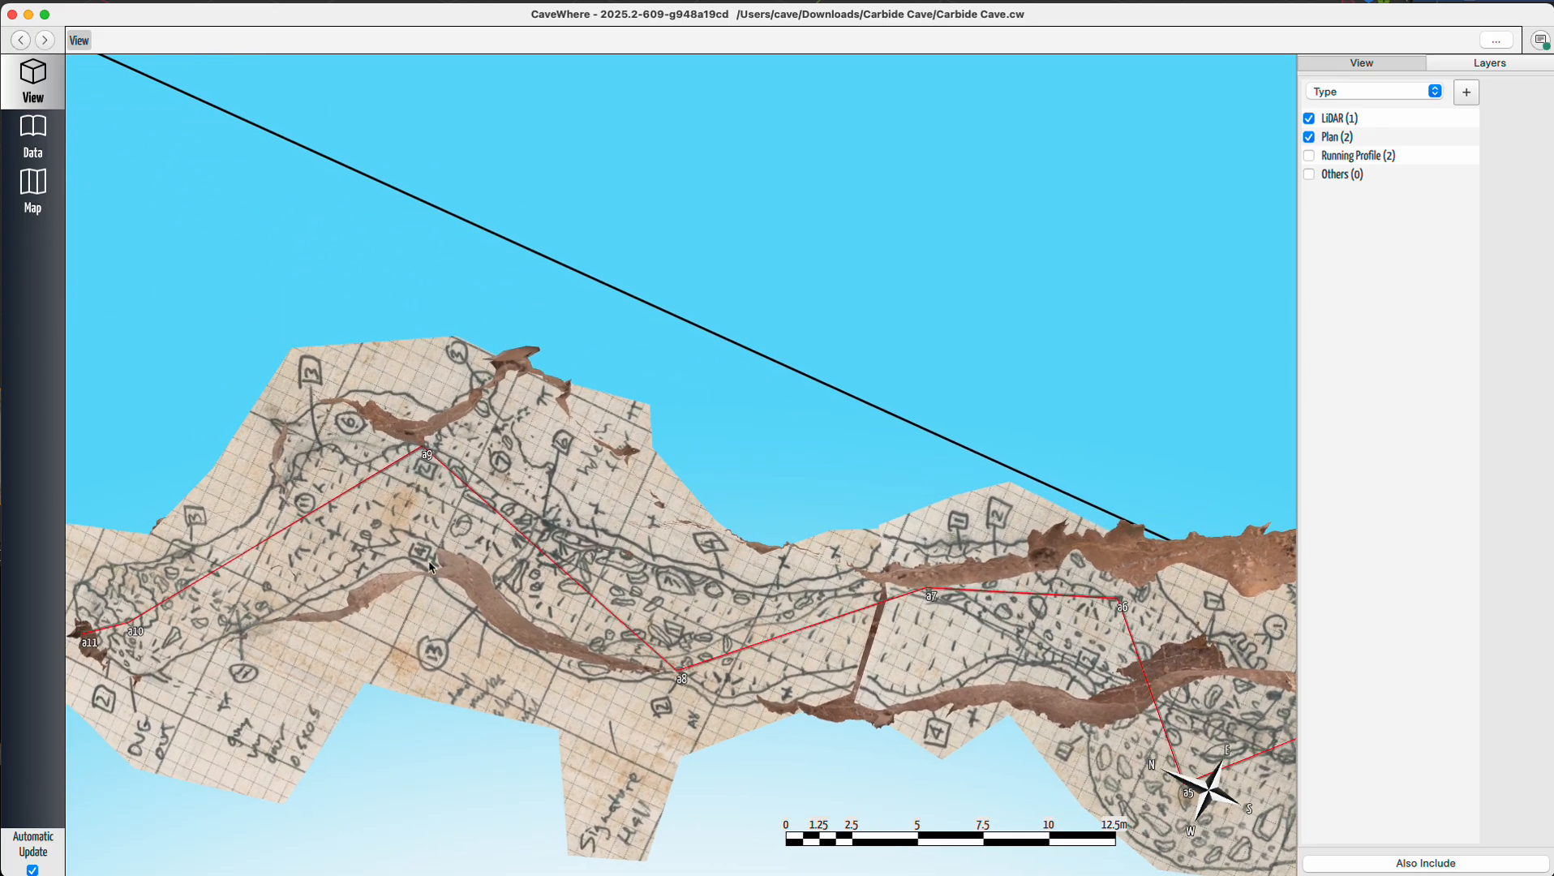
drag(448, 542, 598, 541)
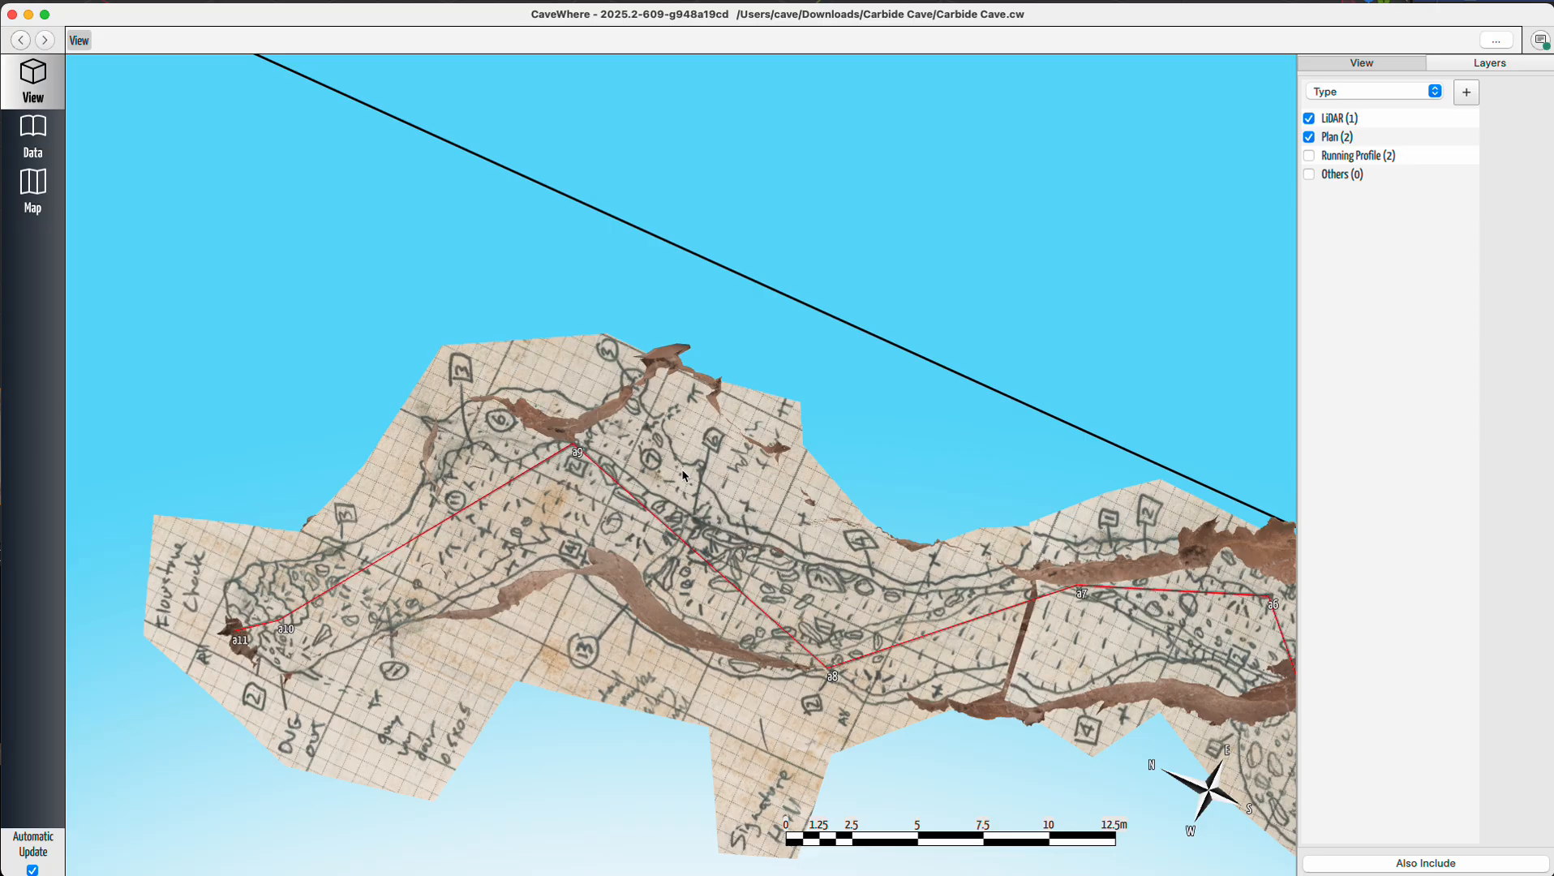
scroll(692, 458, up, 10)
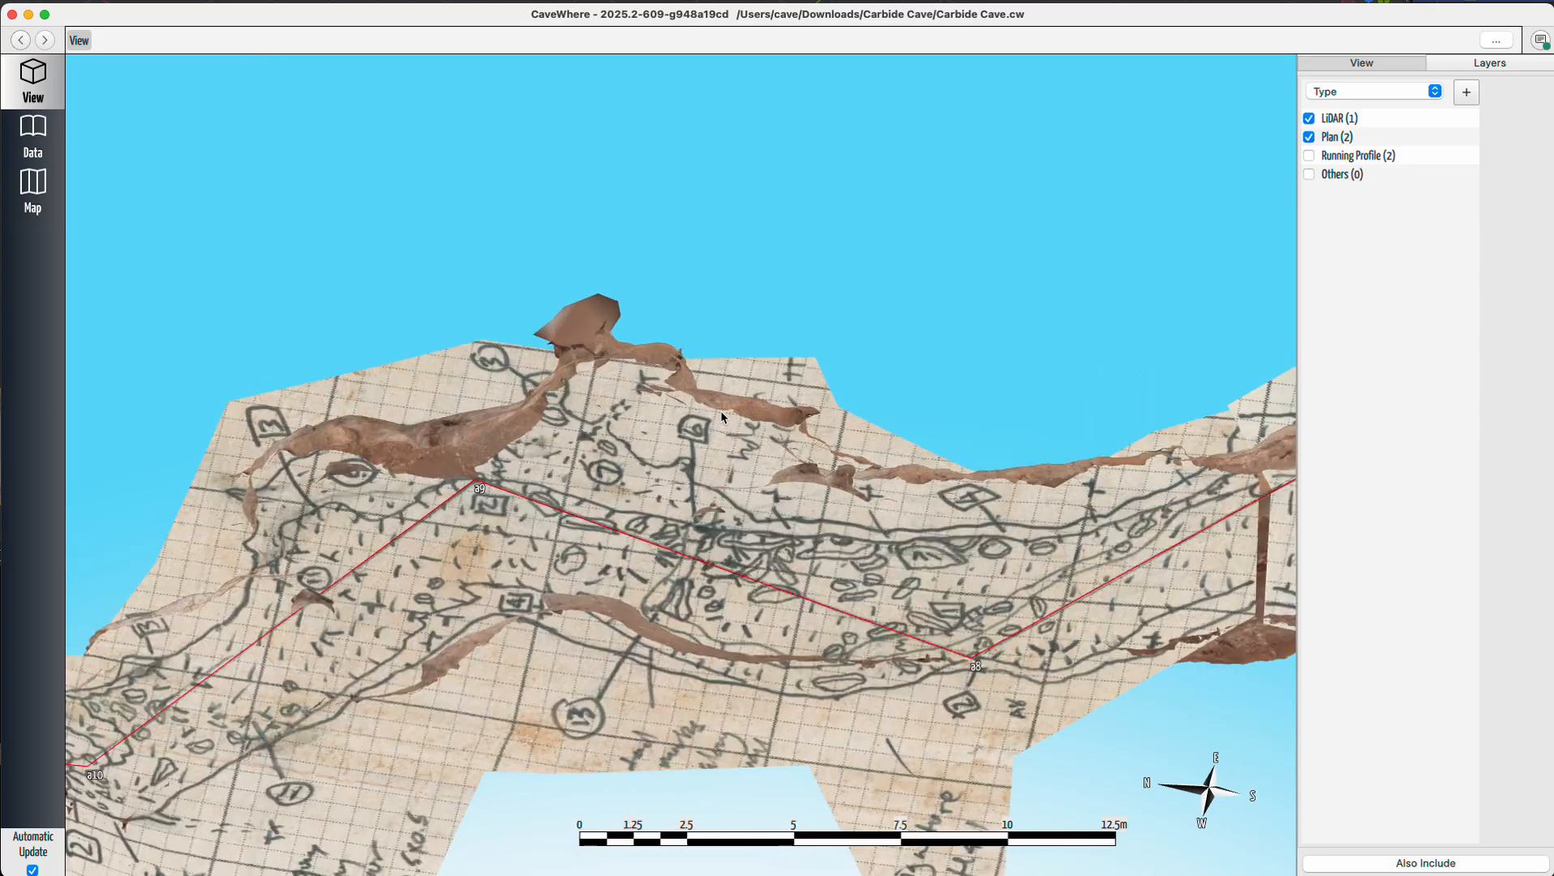
scroll(588, 448, down, 3)
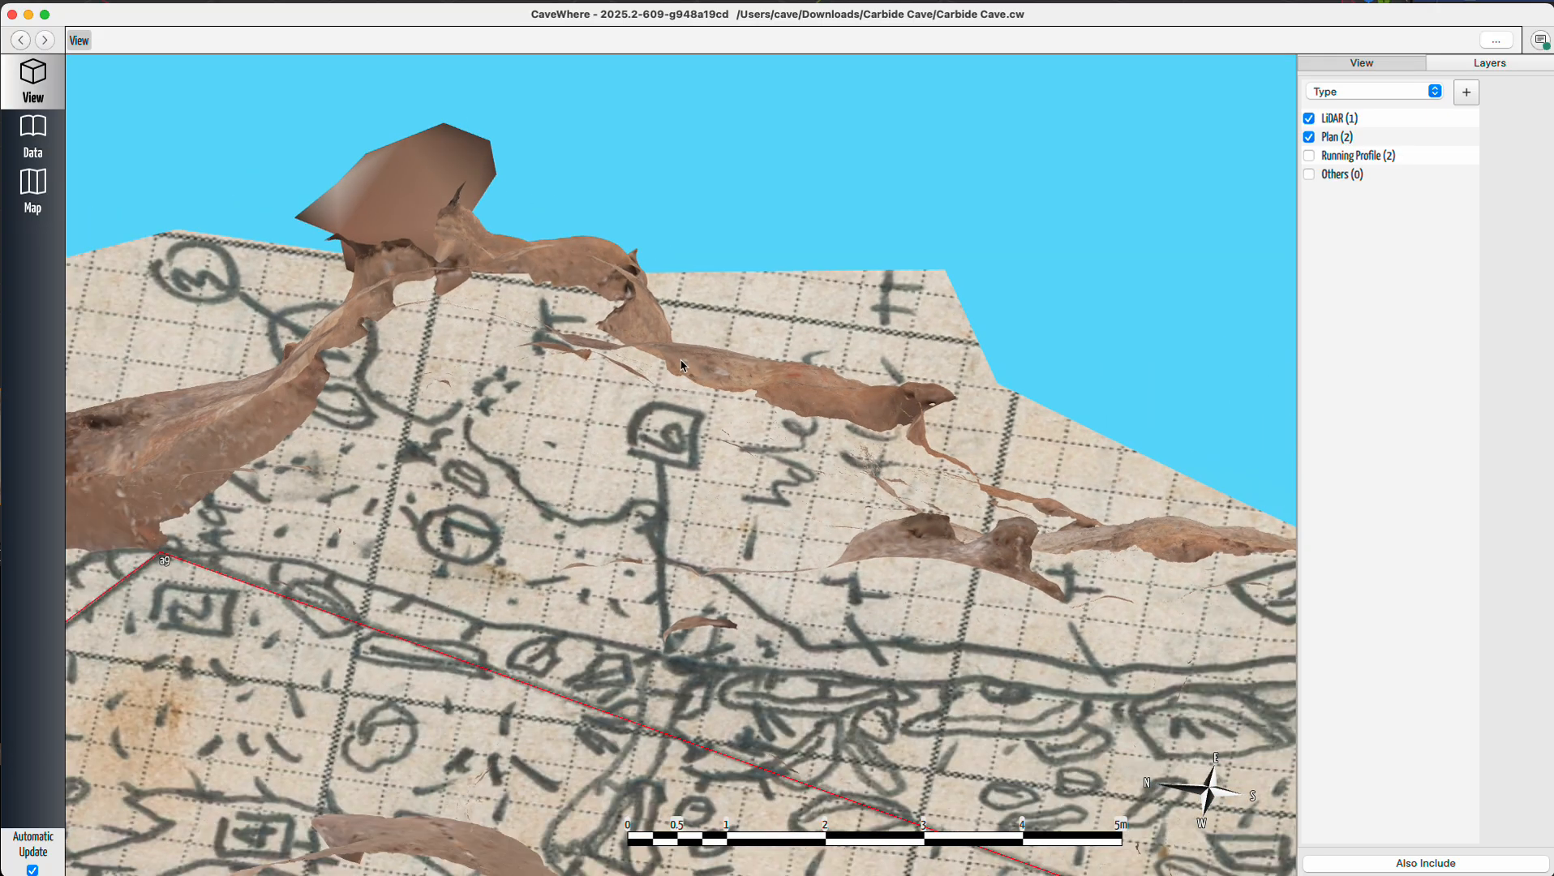
scroll(568, 487, down, 10)
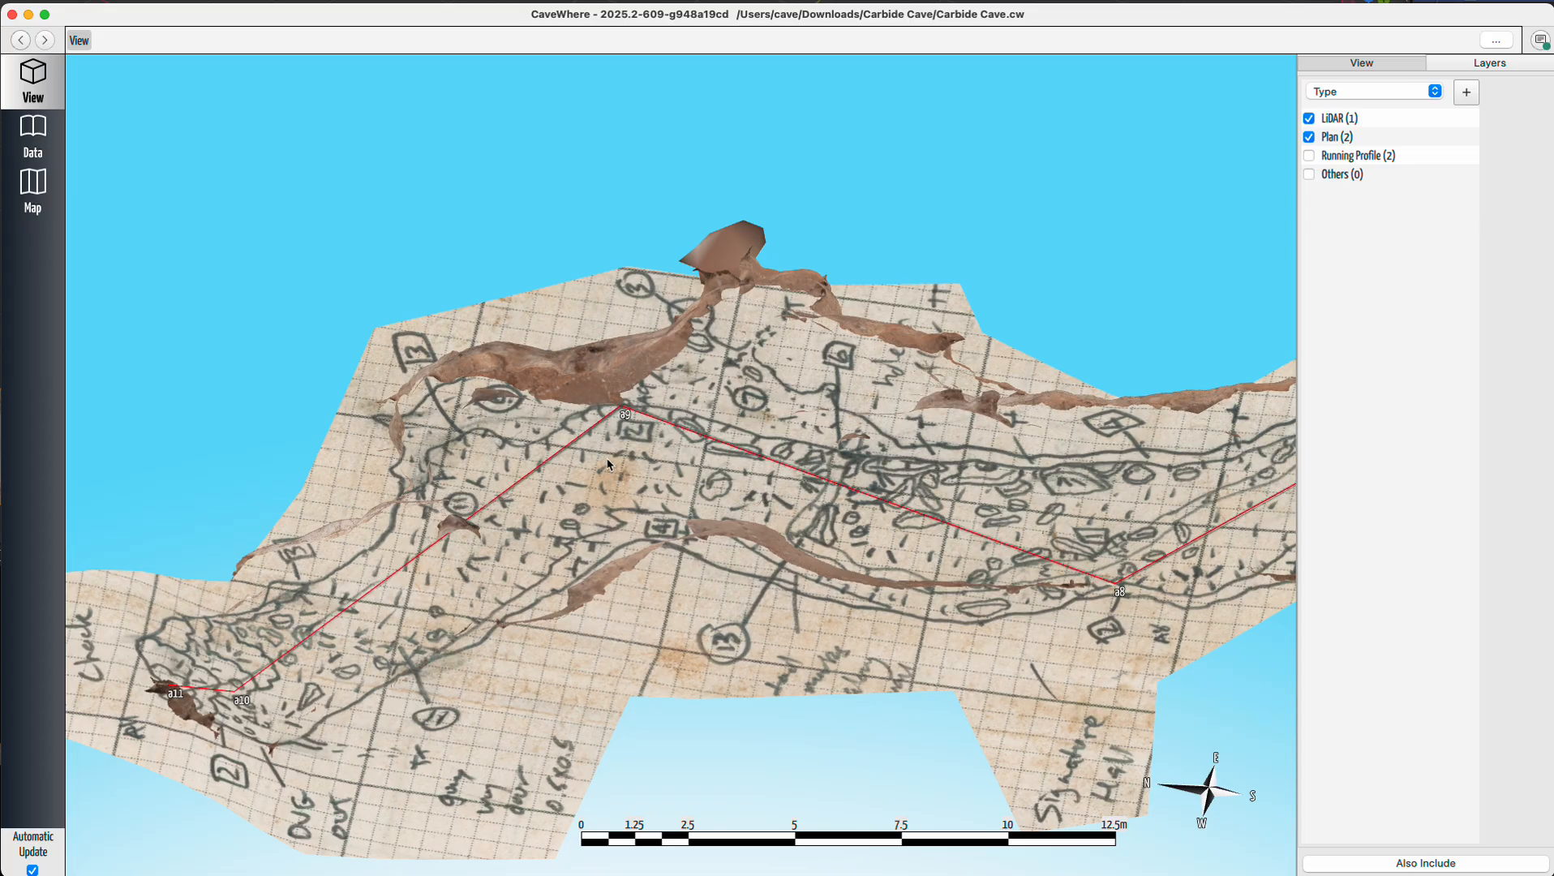
mouse_move(596, 486)
mouse_down()
mouse_move(663, 495)
mouse_move(882, 466)
mouse_move(870, 464)
mouse_up()
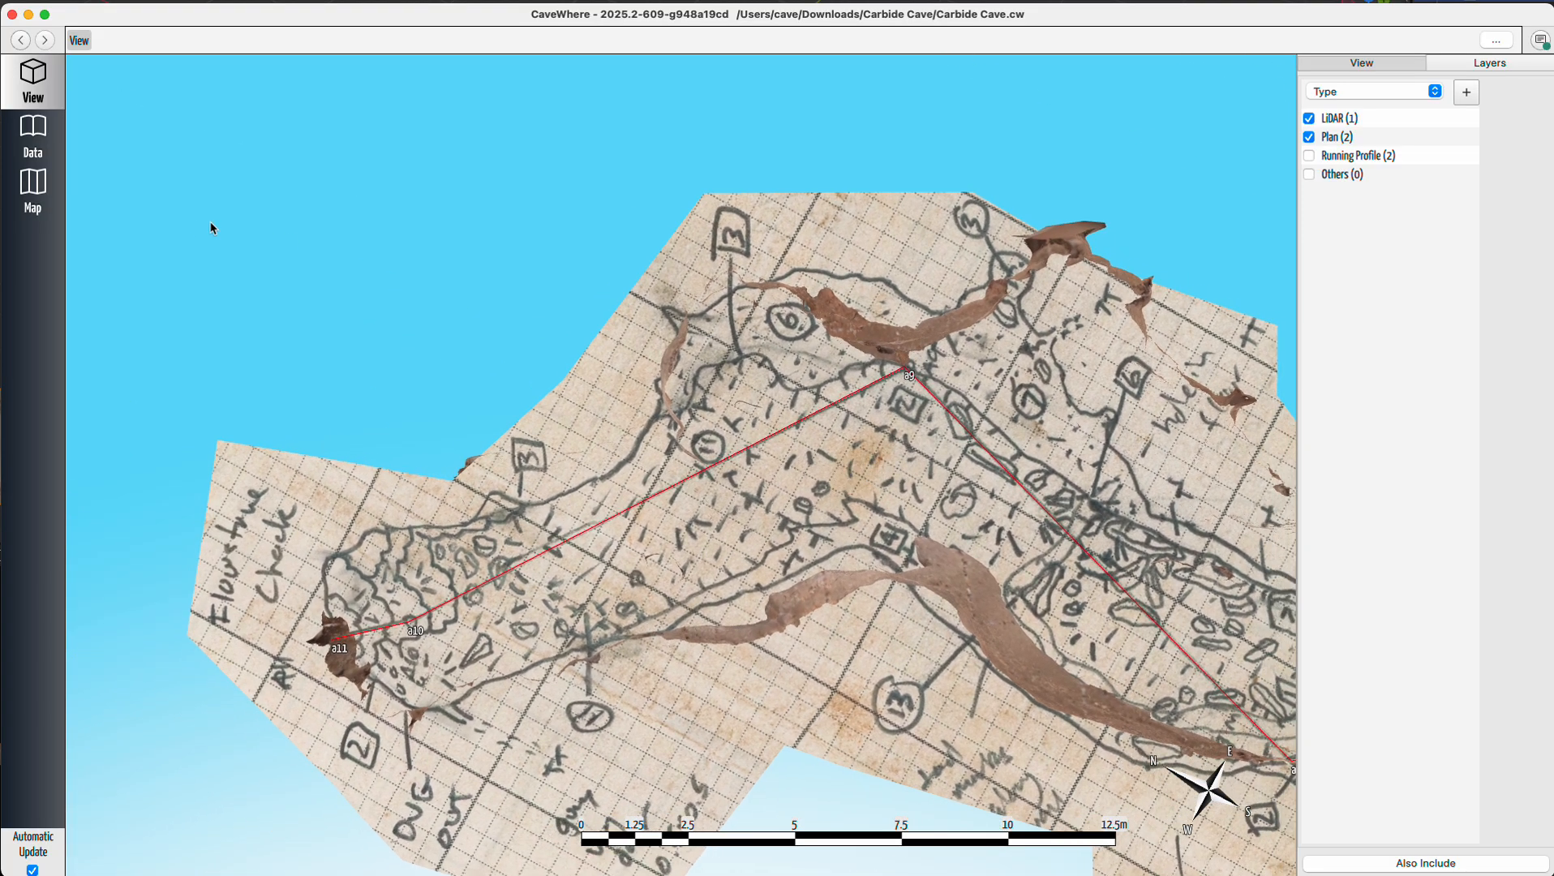
Open the trip's LiDAR note and use the scale tool to measure between stations a9 and a10.
click(47, 140)
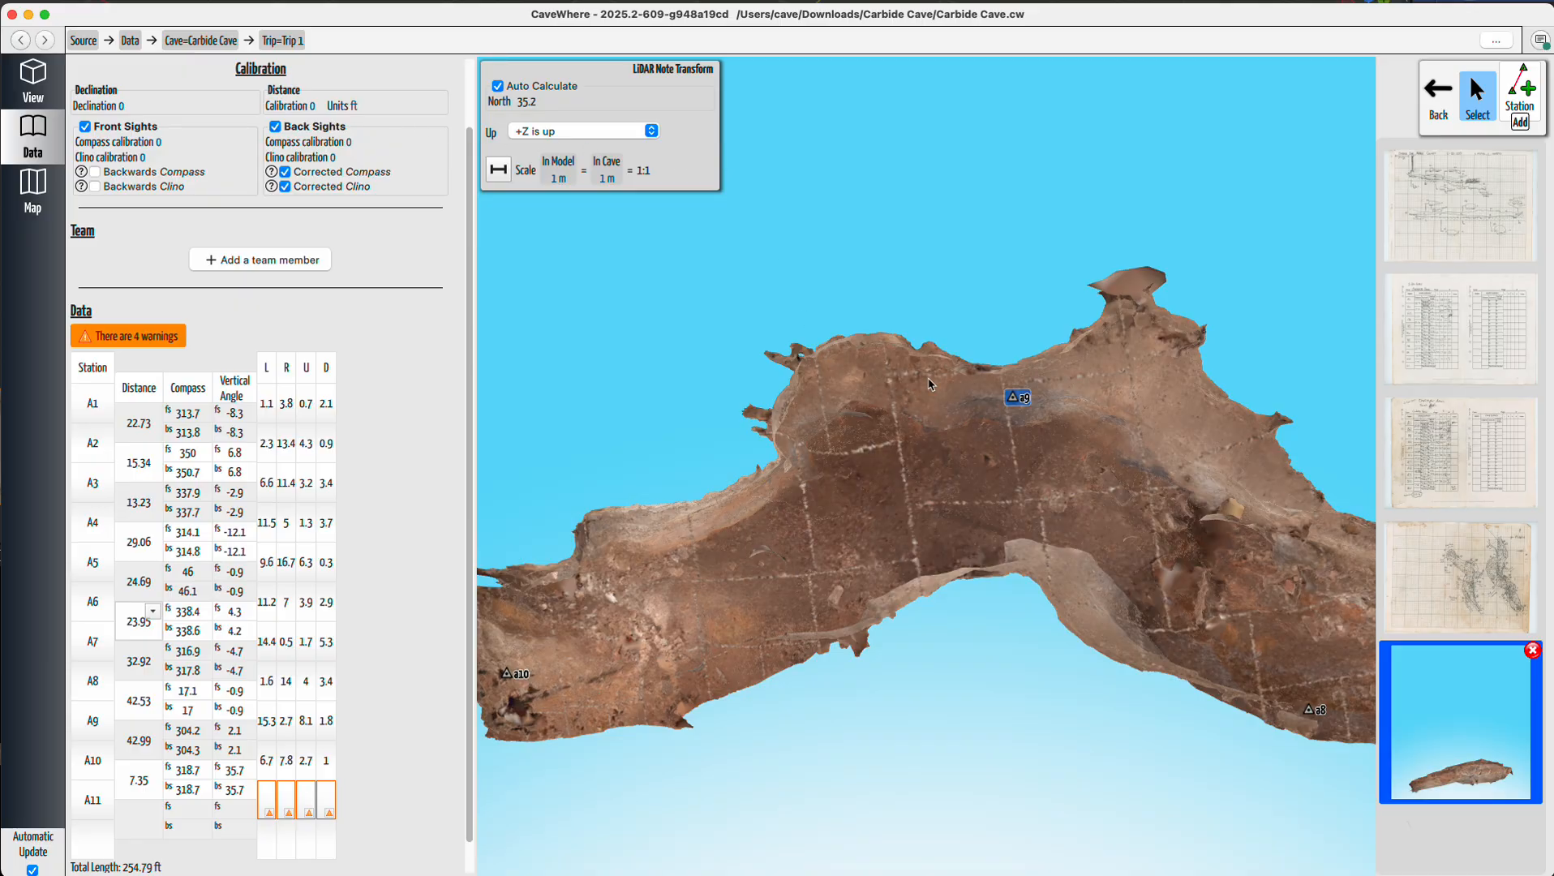
scroll(931, 516, down, 4)
scroll(818, 544, up, 5)
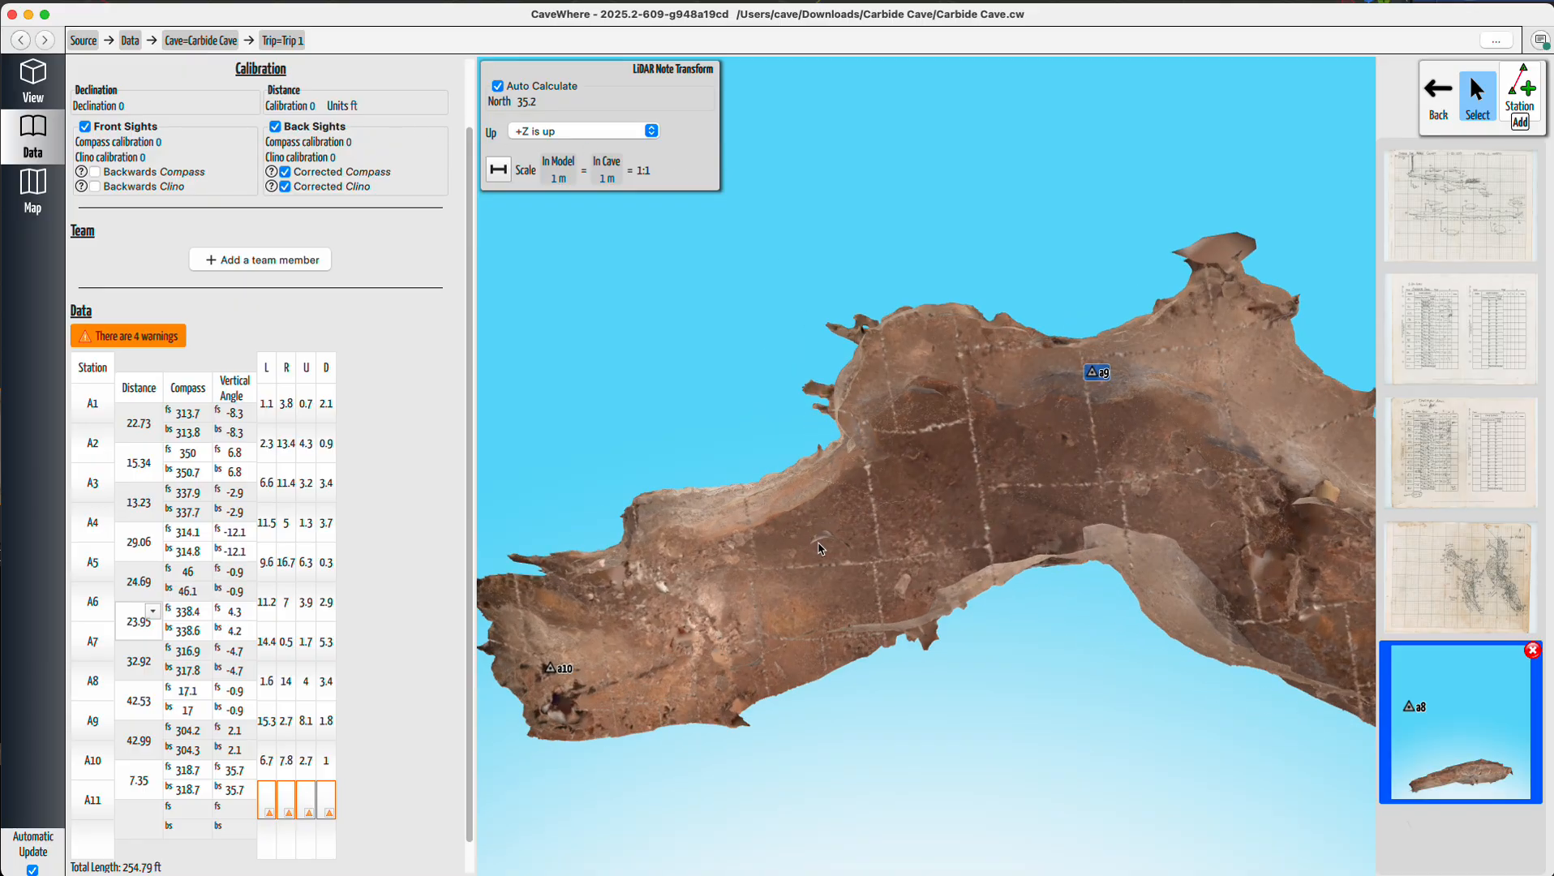
scroll(1095, 375, up, 8)
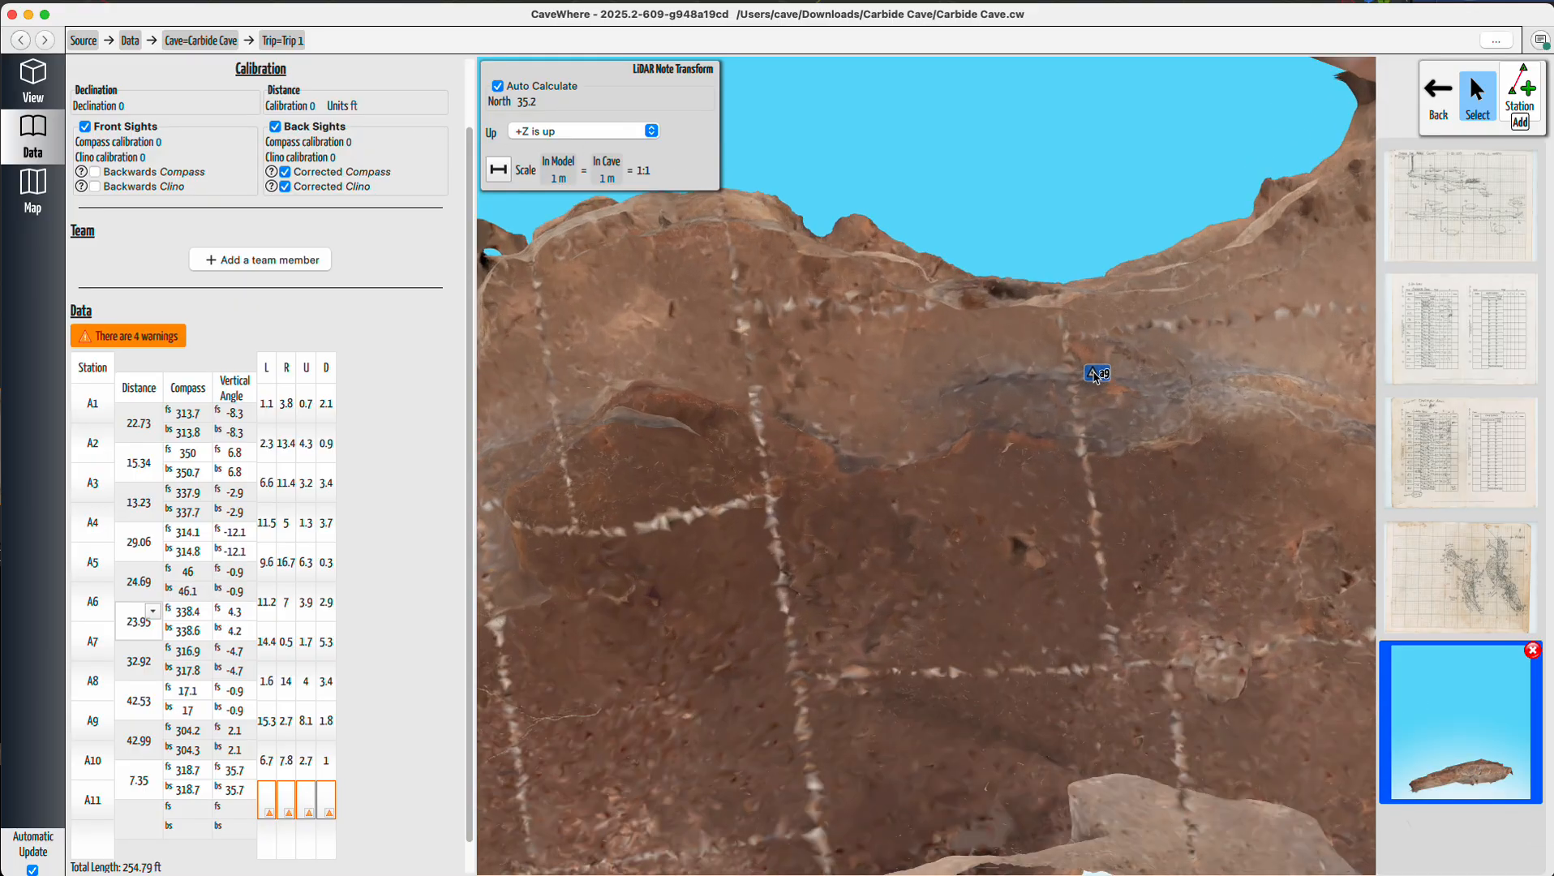
scroll(1095, 375, up, 6)
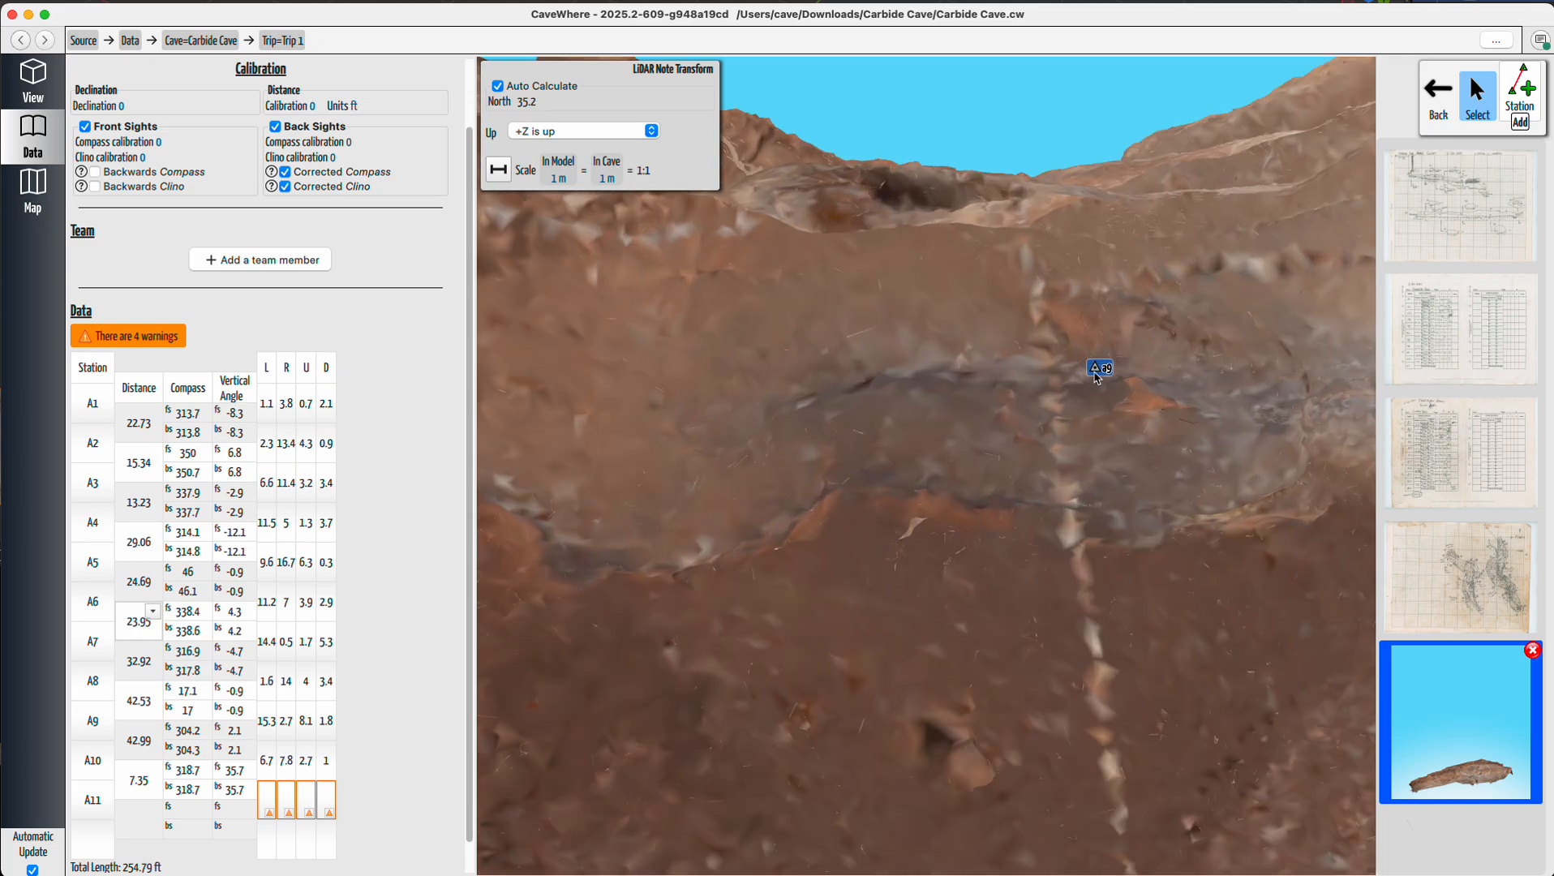
scroll(1095, 375, up, 2)
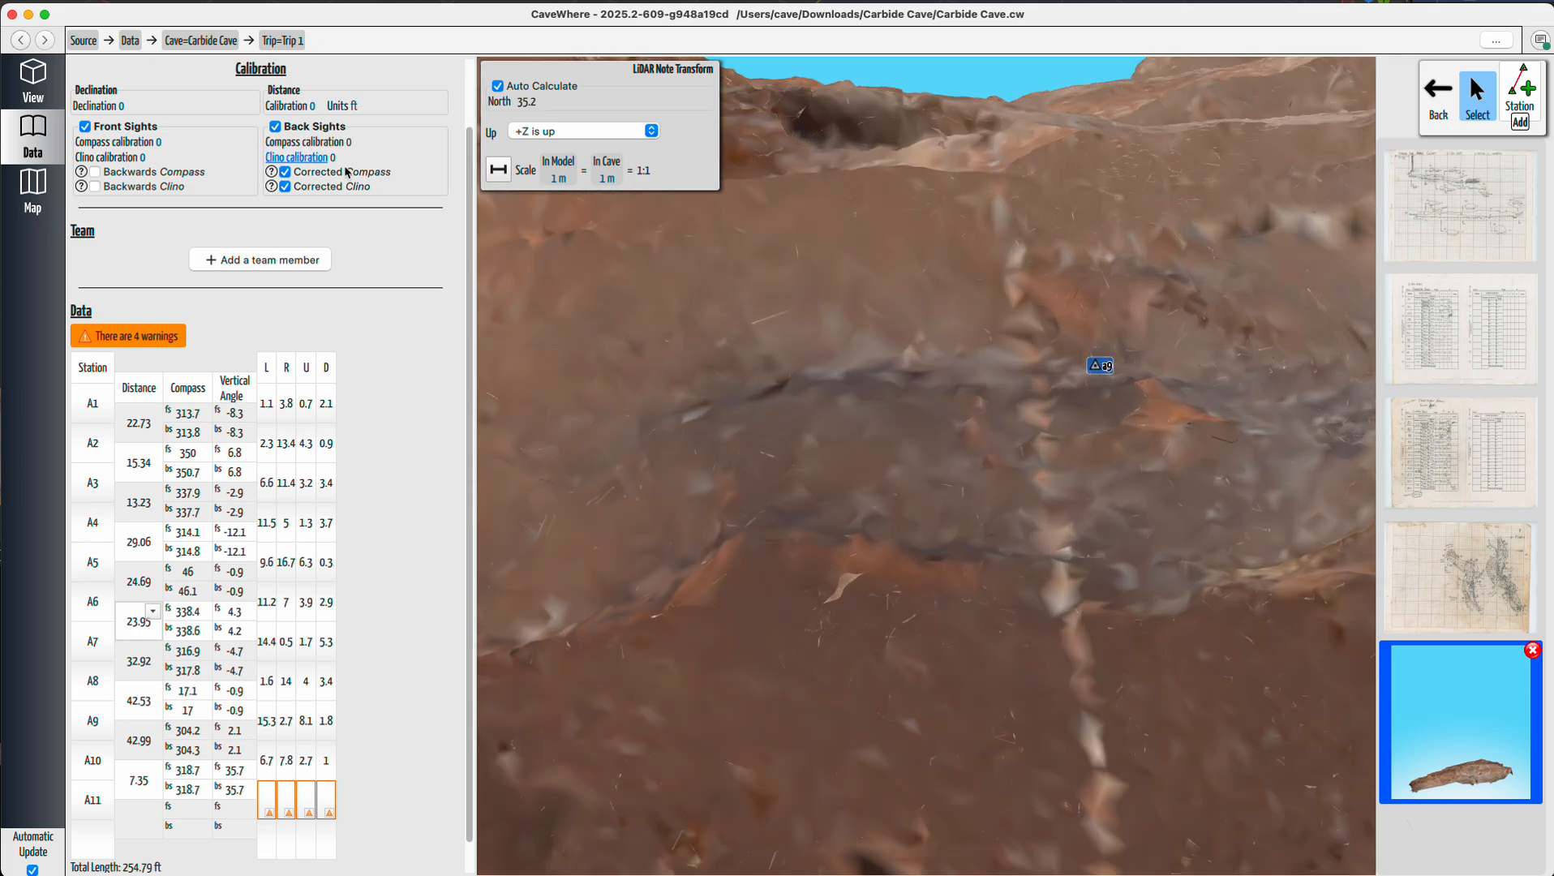
click(498, 171)
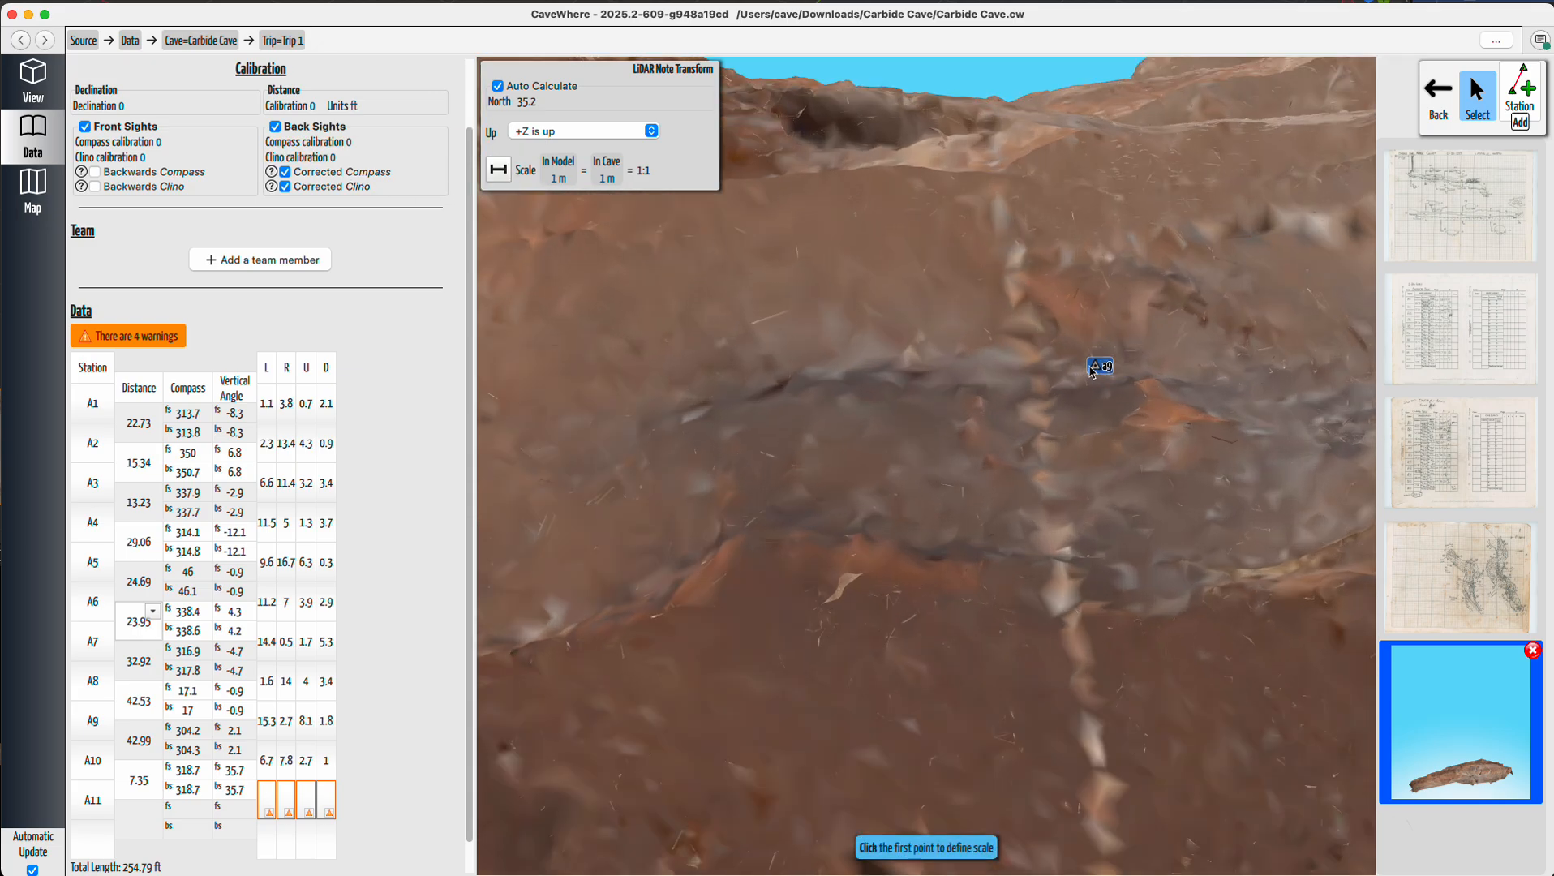
scroll(1093, 369, up, 3)
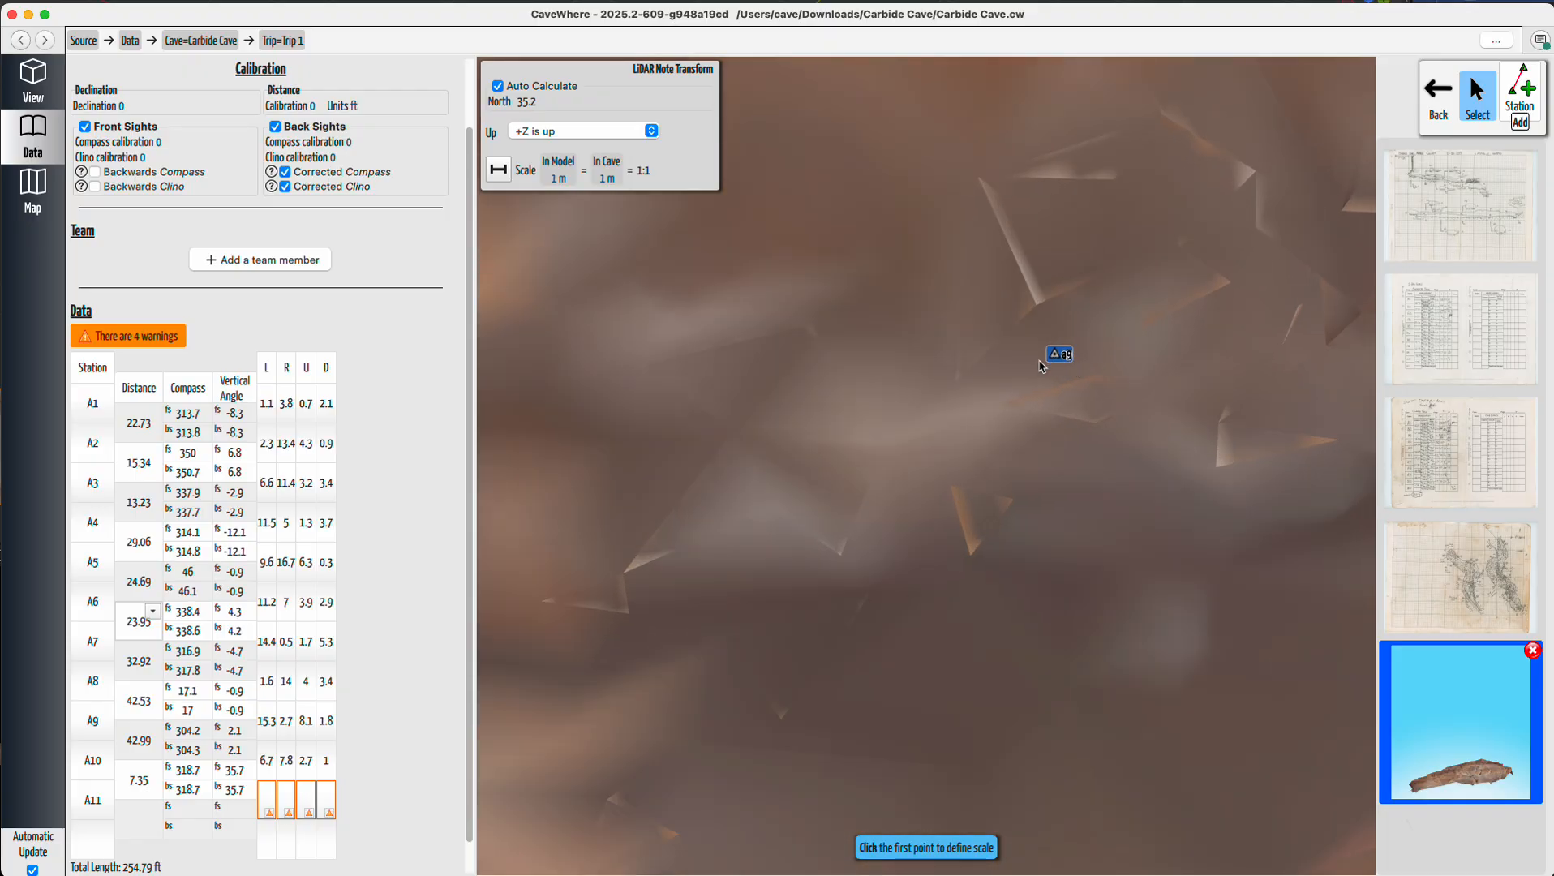
click(1041, 361)
scroll(1089, 420, down, 10)
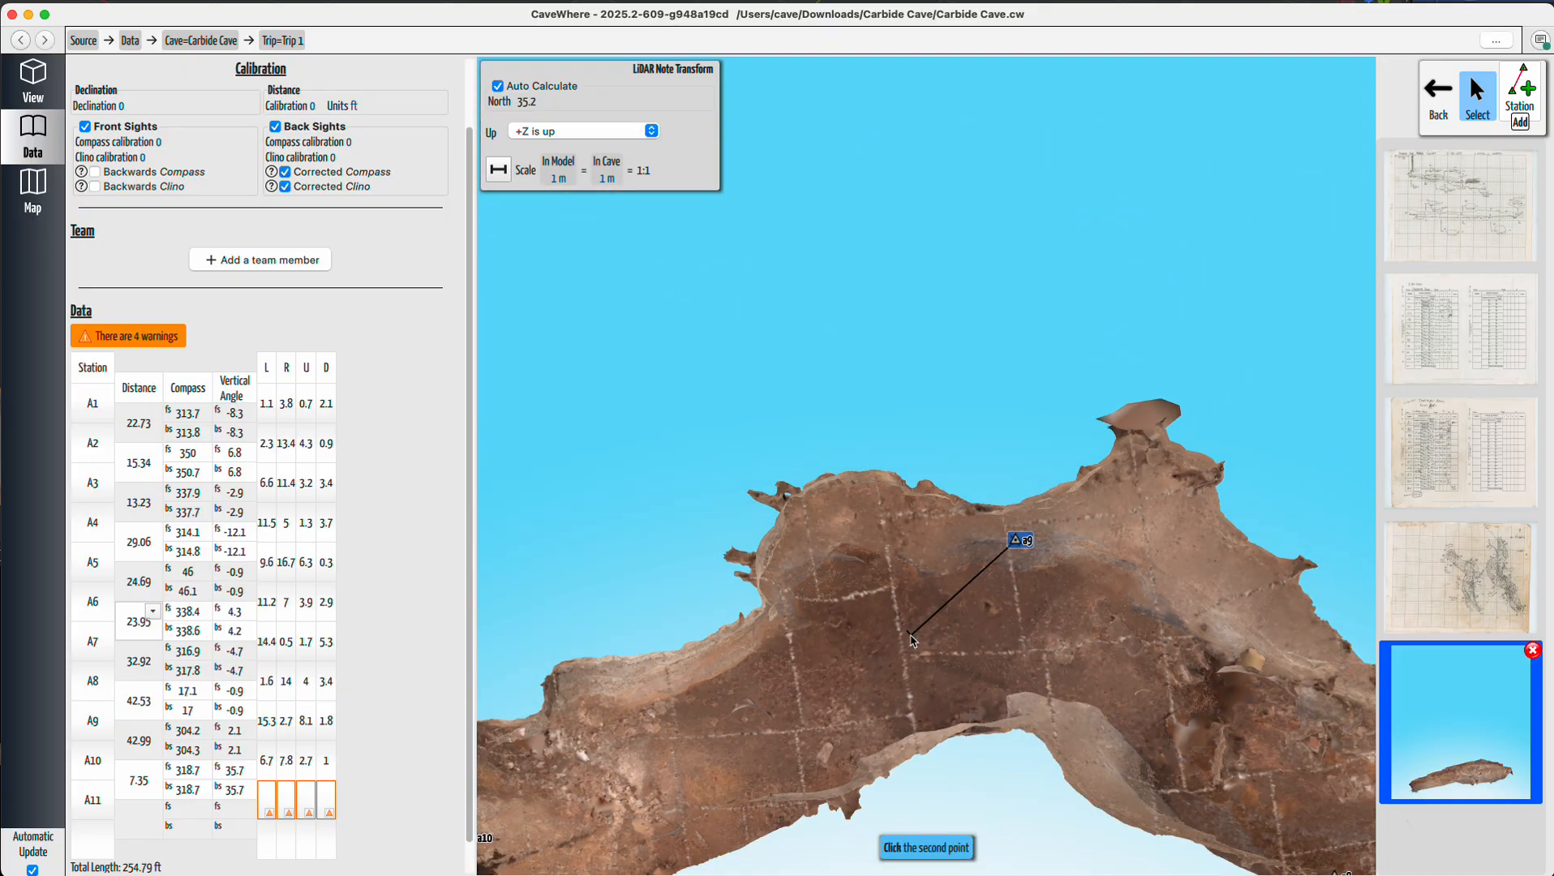
scroll(702, 753, up, 10)
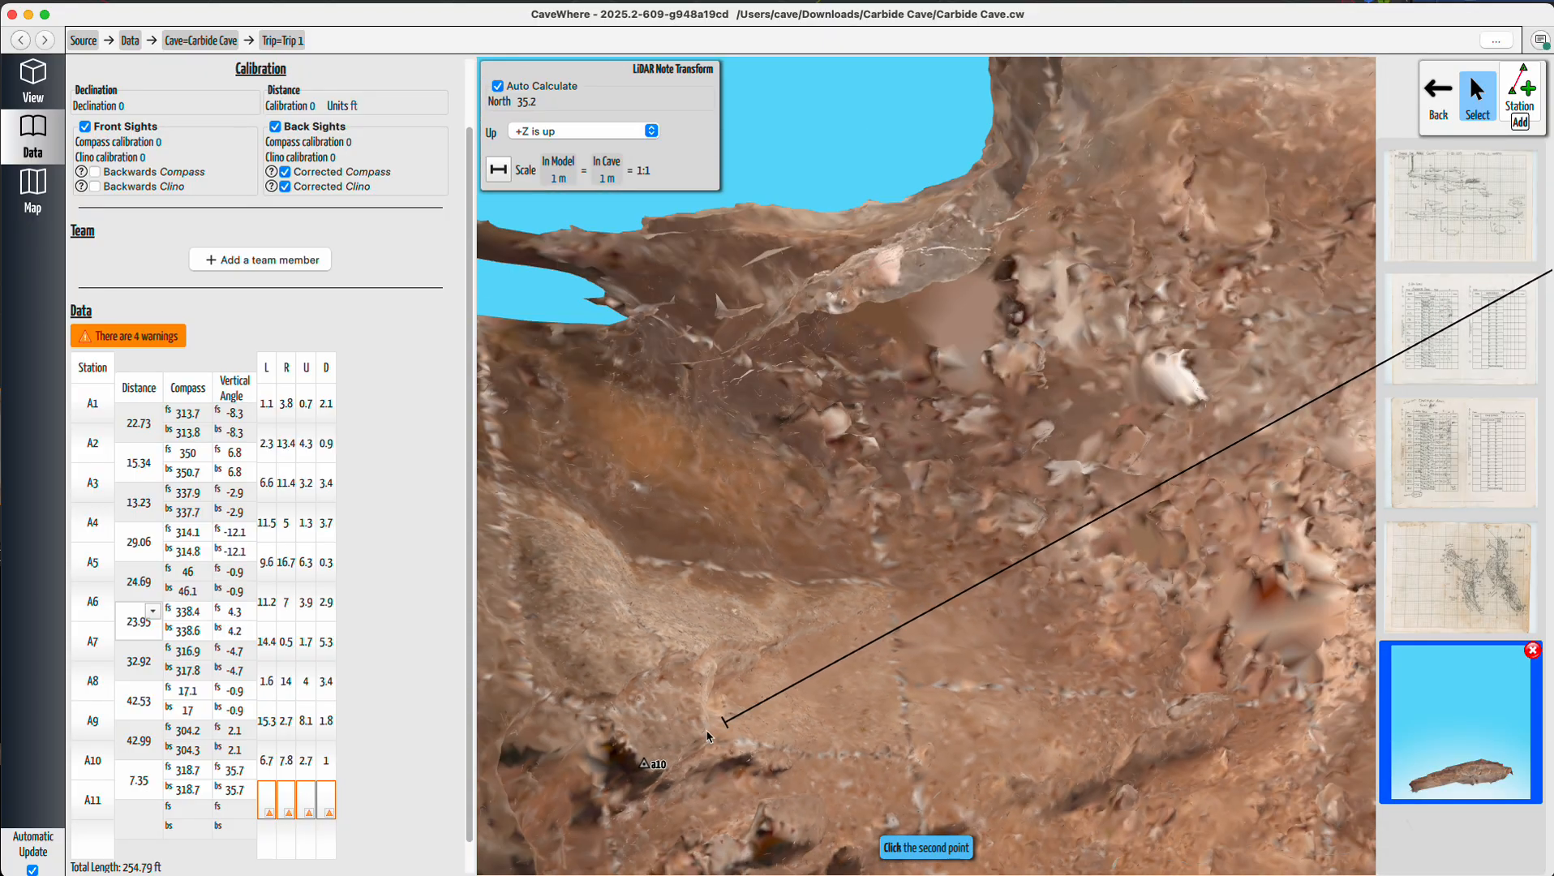
scroll(673, 770, up, 3)
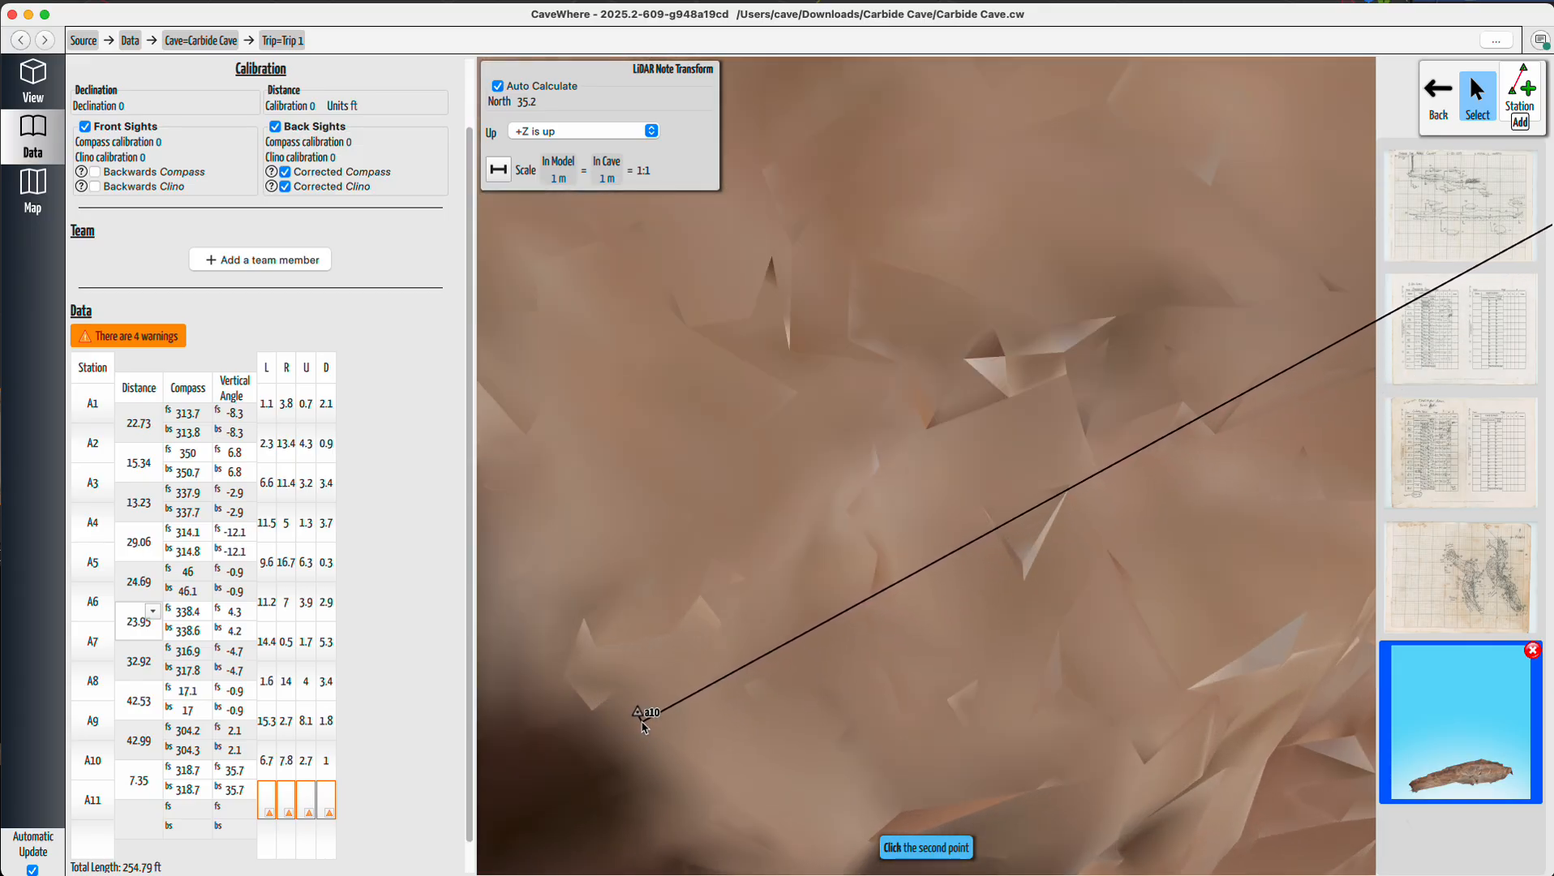
click(642, 719)
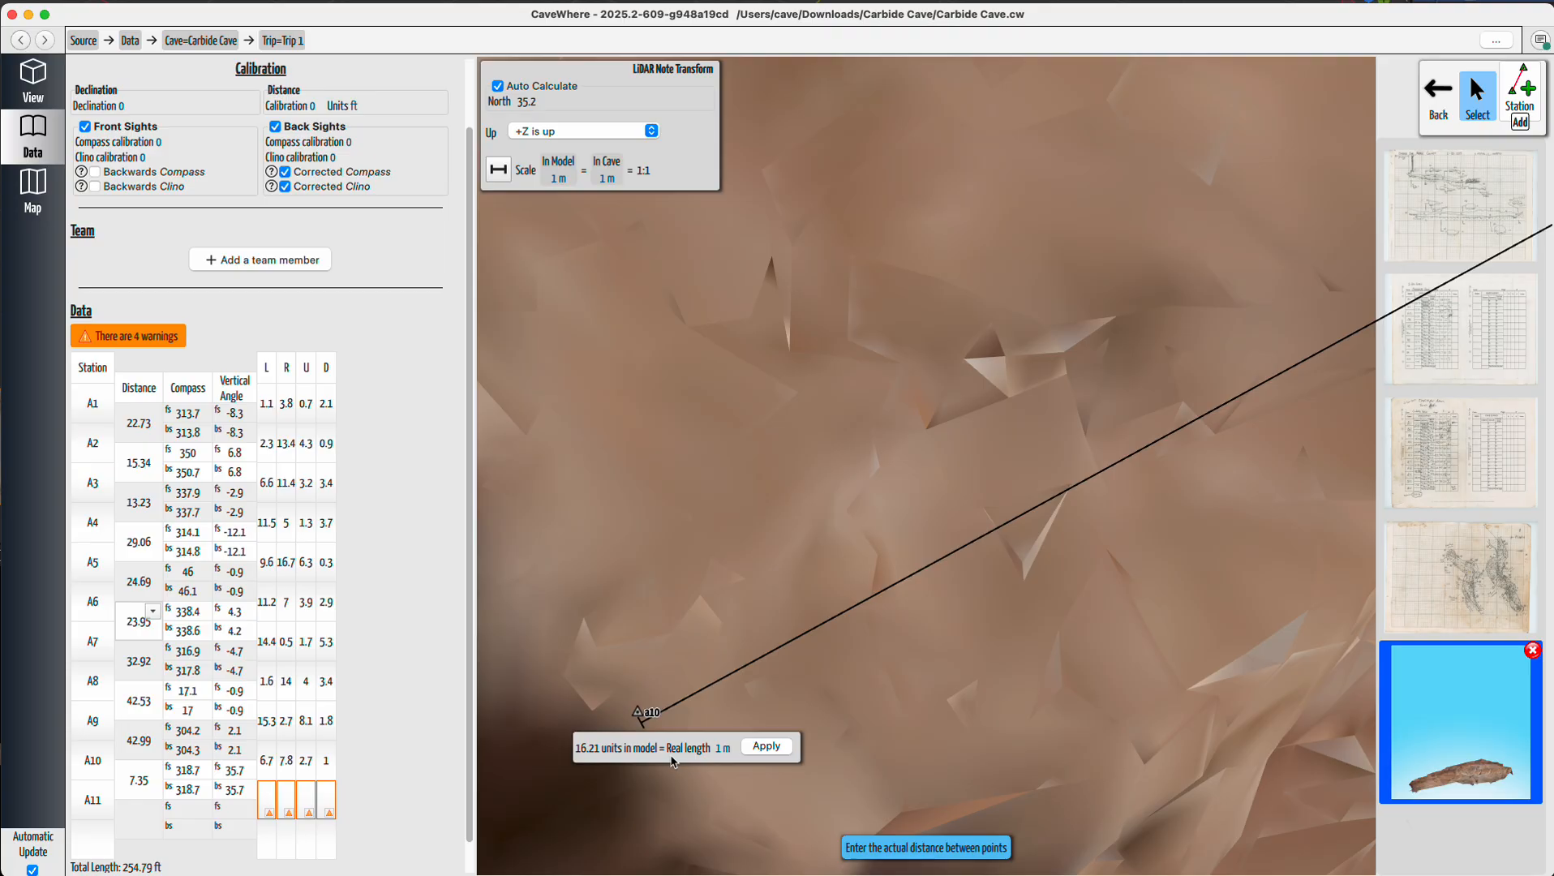
Enter the real length as 42.99 ft and apply the scale.
double_click(719, 750)
text(42.99)
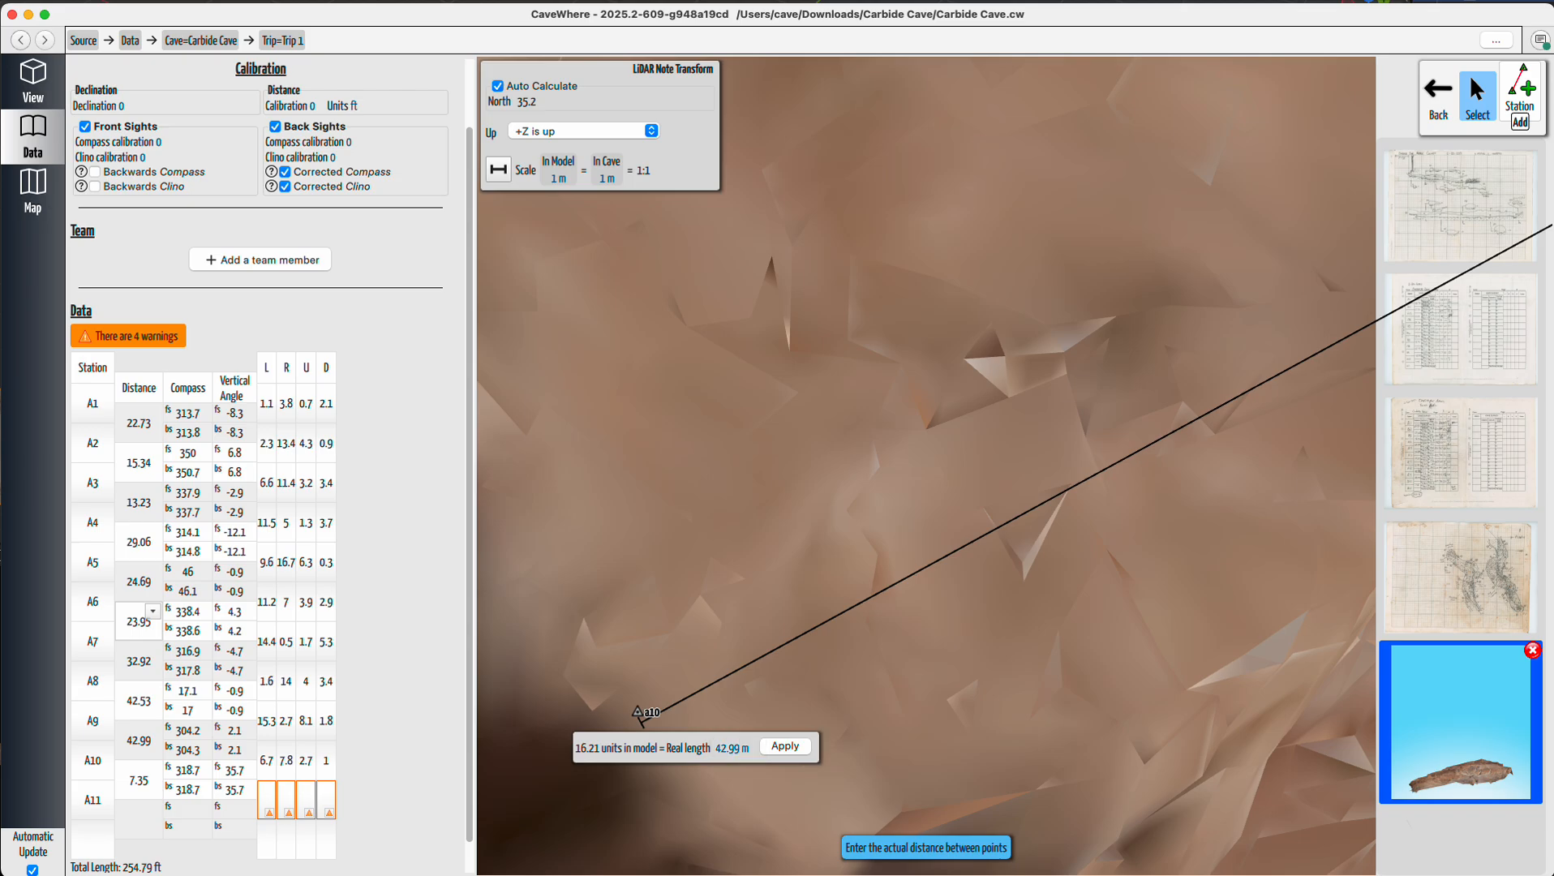
click(741, 748)
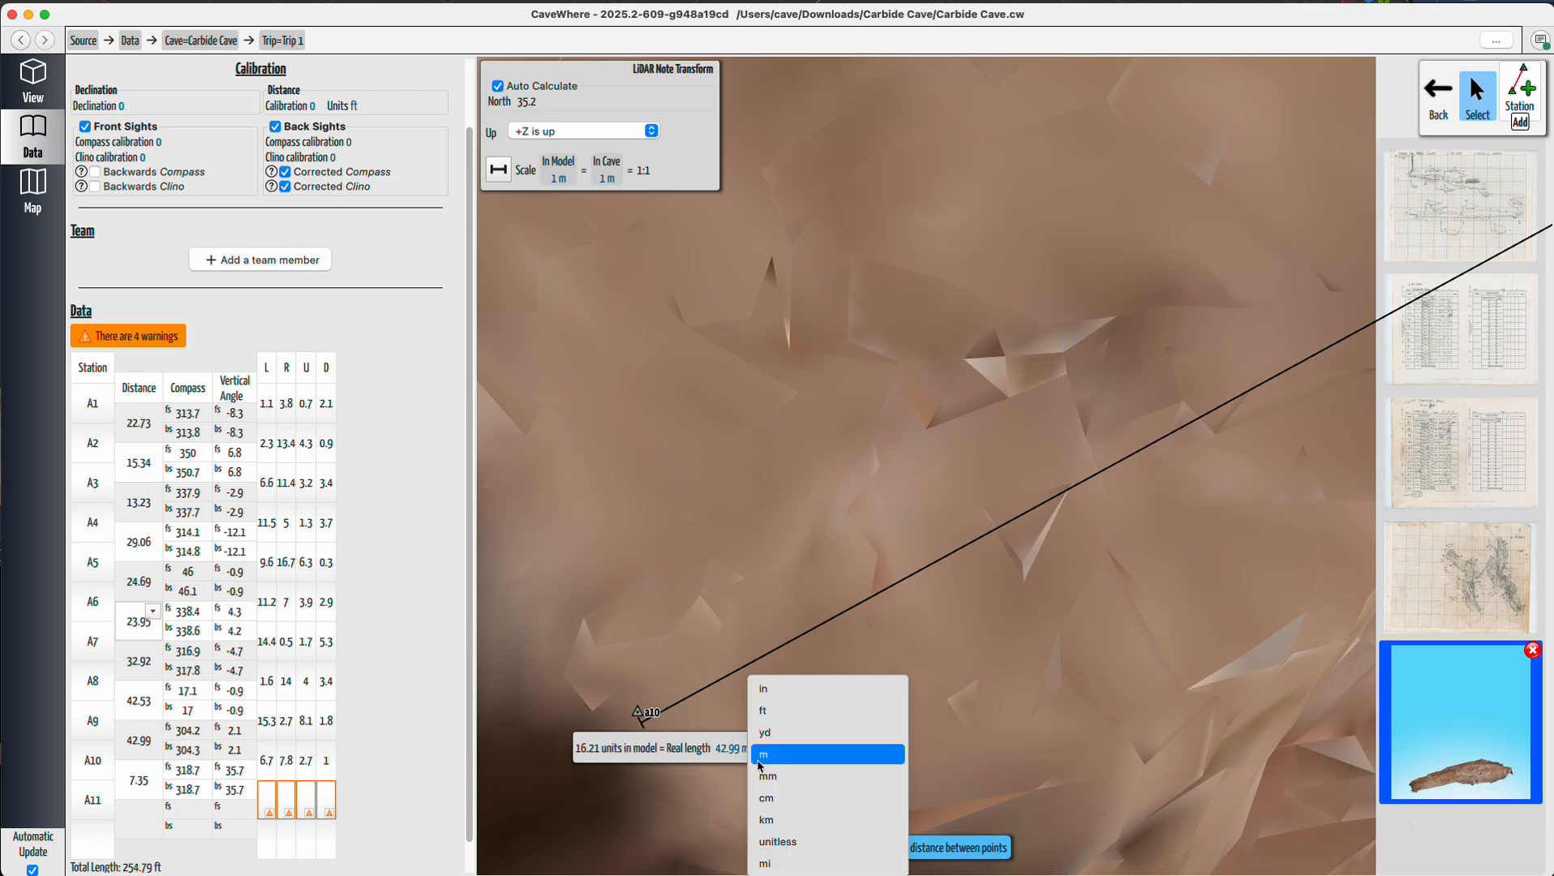
click(803, 708)
click(786, 746)
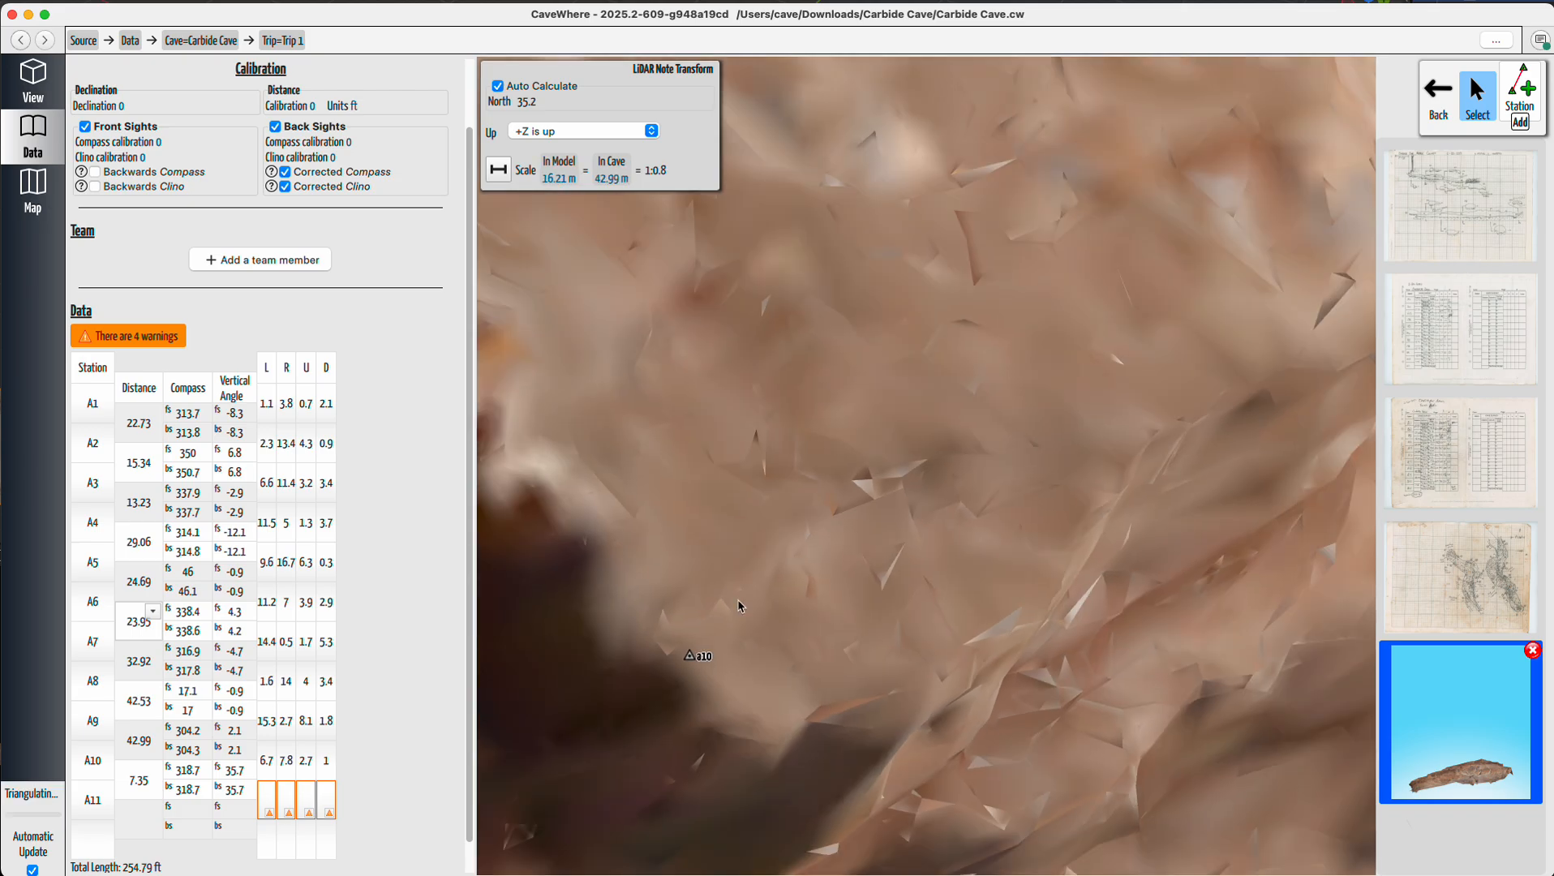
Rename the LiDAR stations a8 and a7 to a8x and a7x.
scroll(681, 590, down, 10)
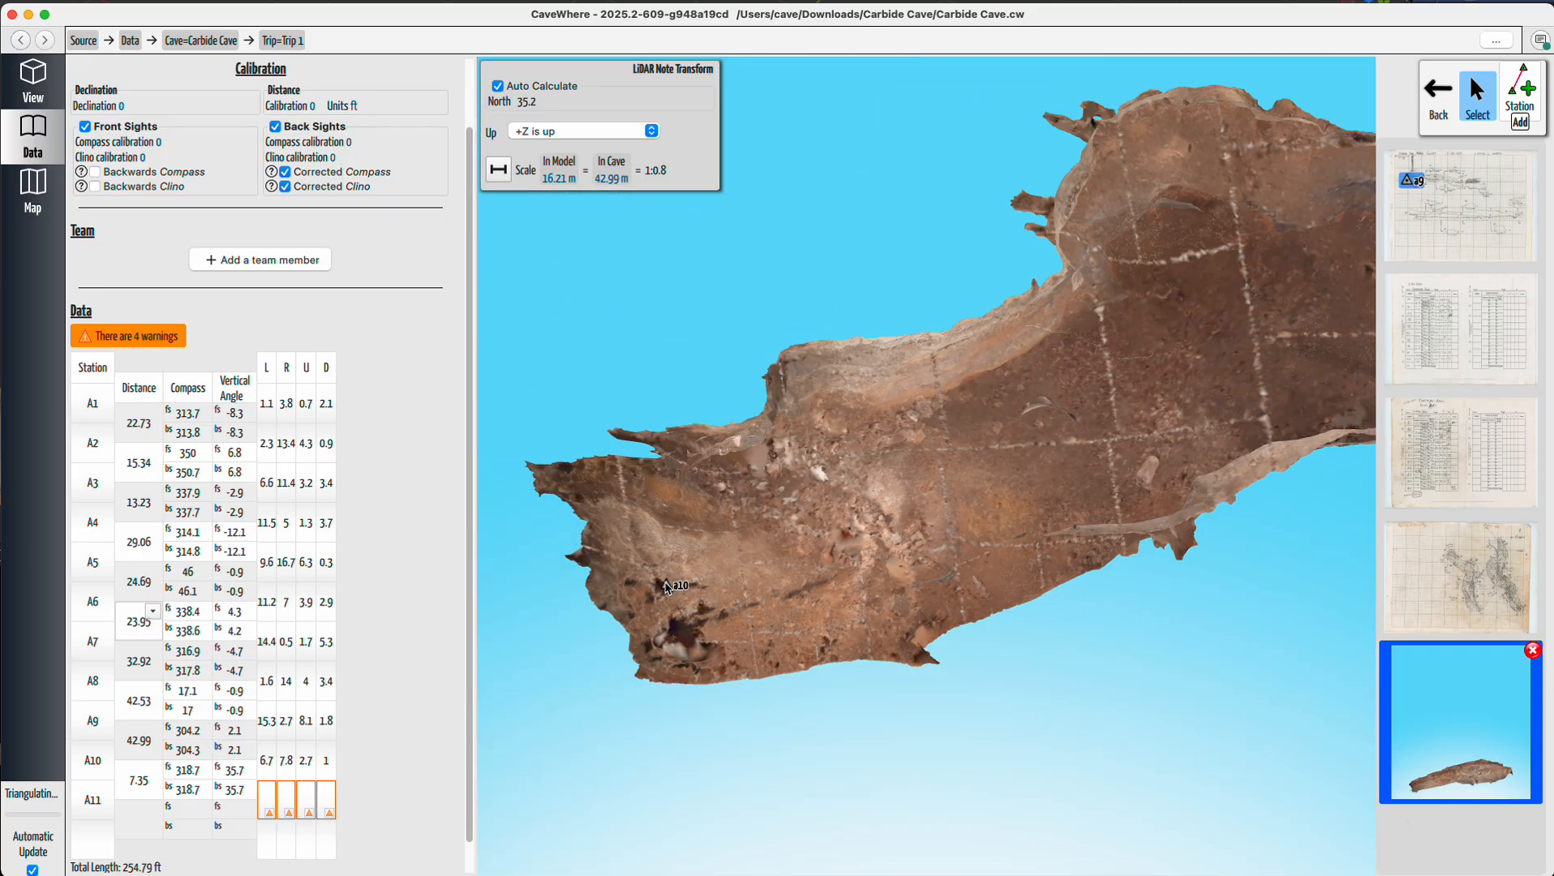
scroll(682, 574, down, 3)
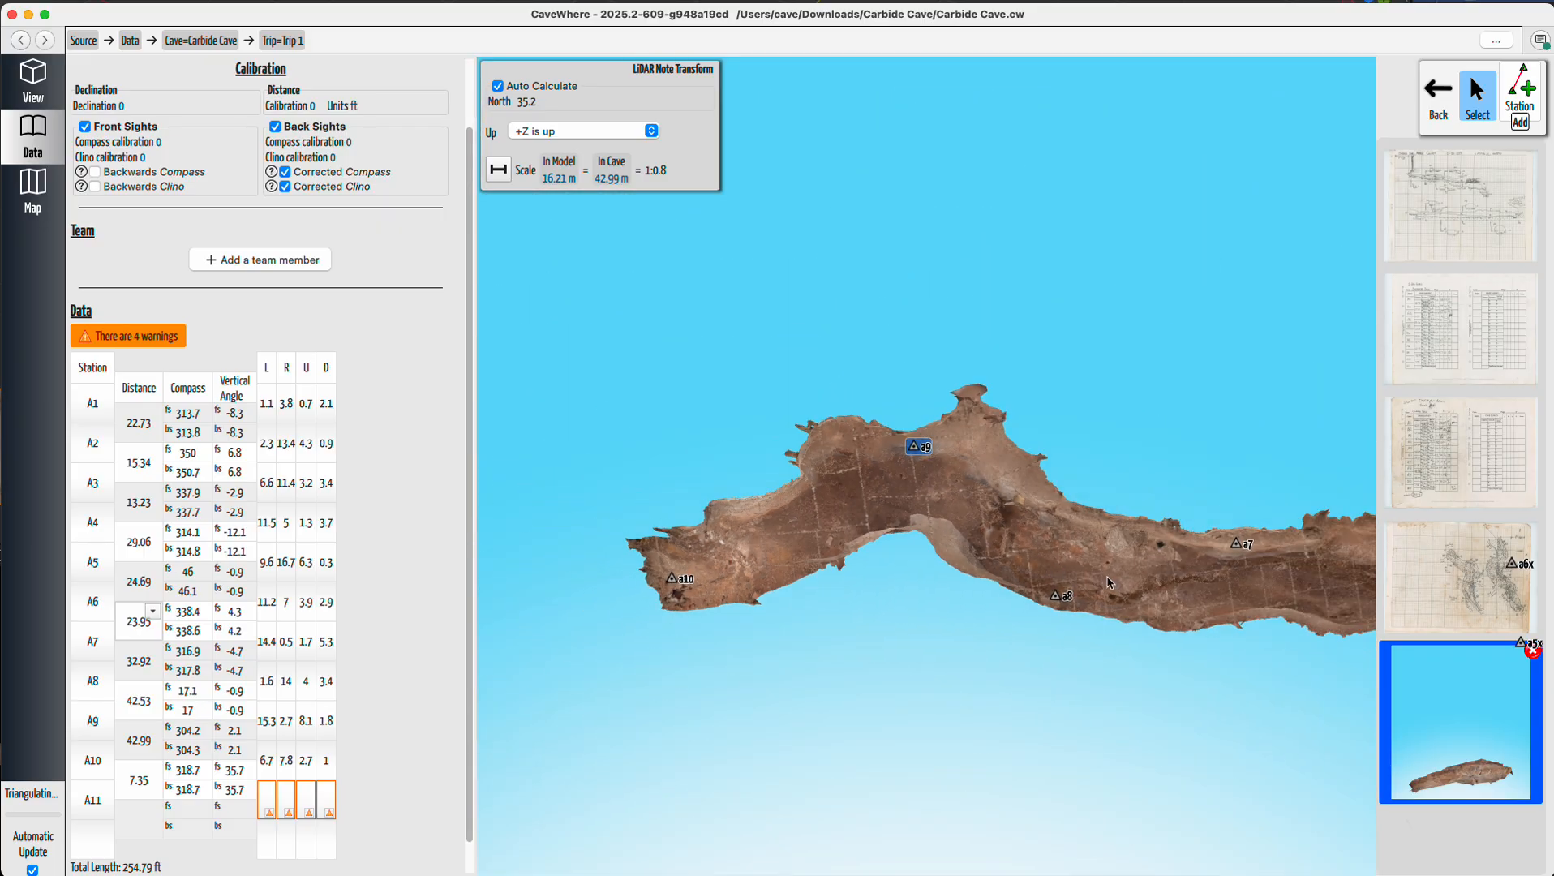
click(1069, 598)
key(Right)
text(x)
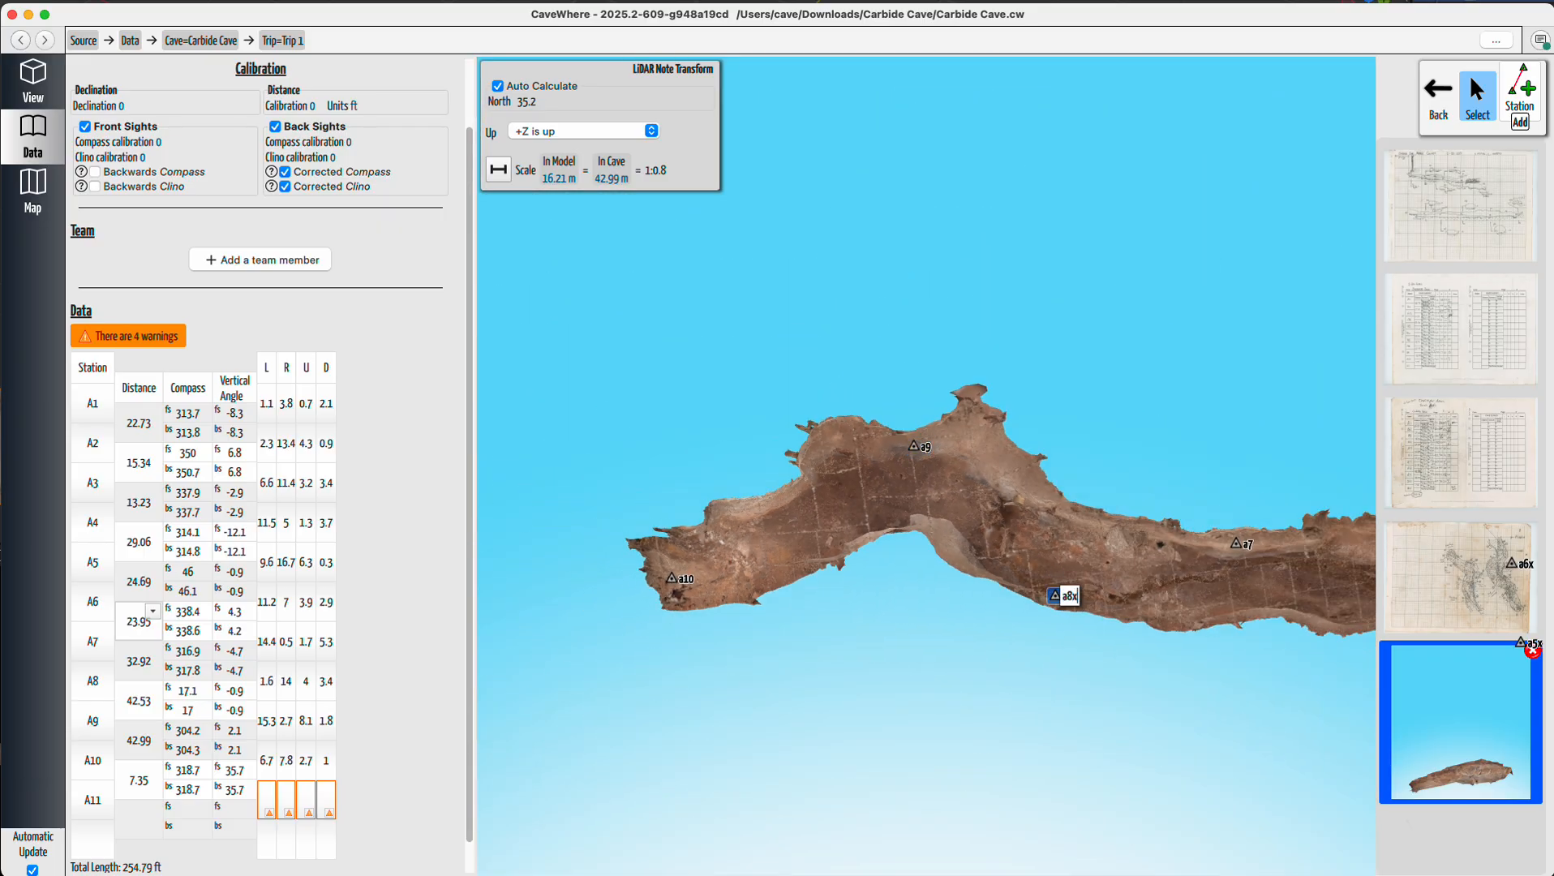
click(1252, 550)
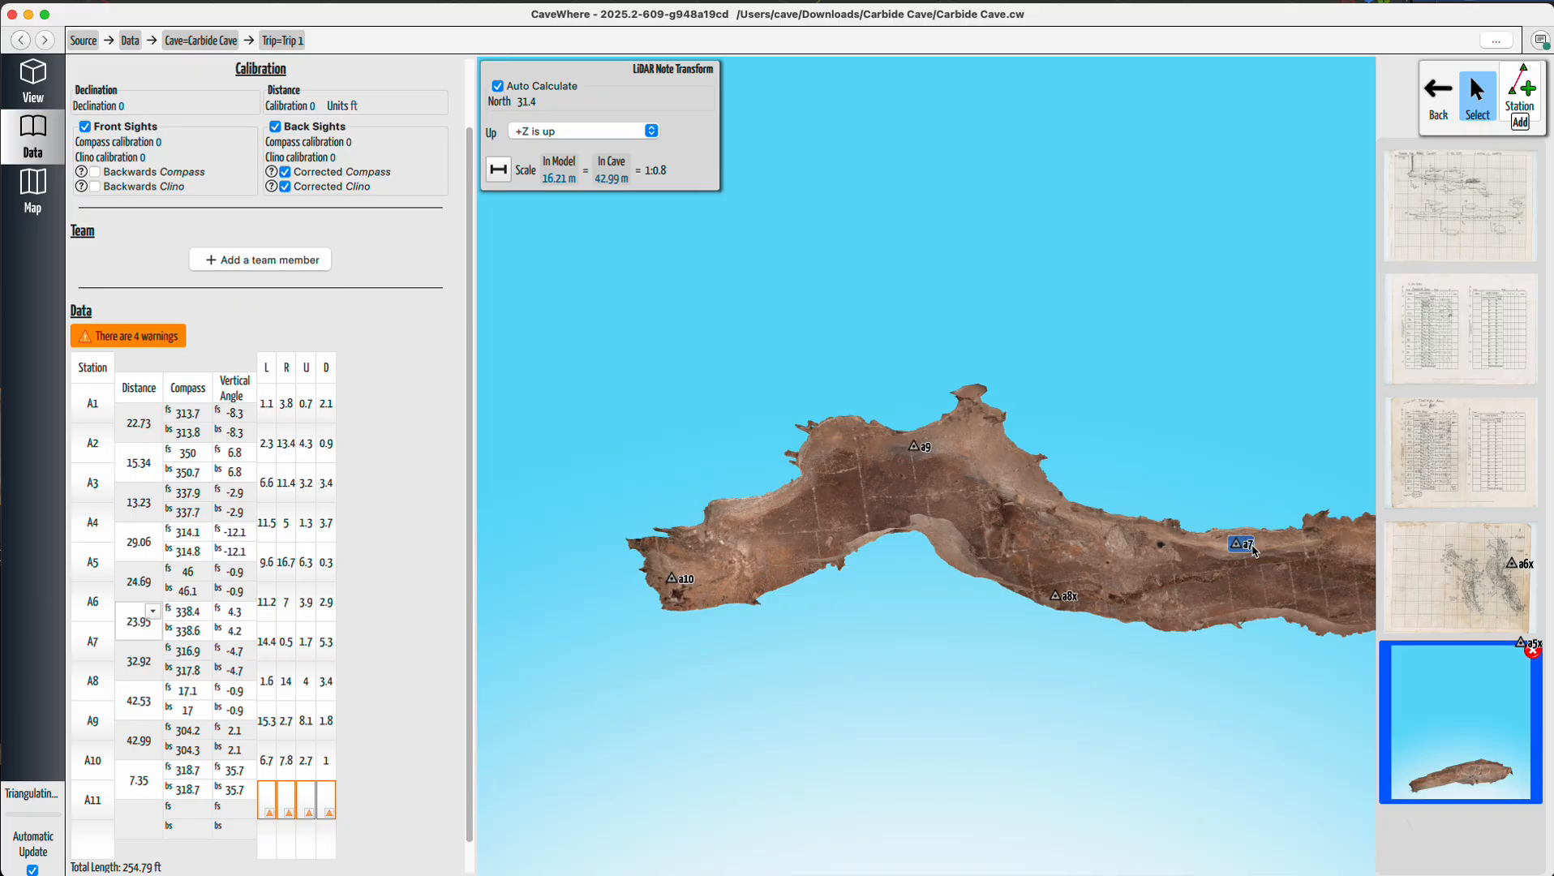
key(Right)
text(x)
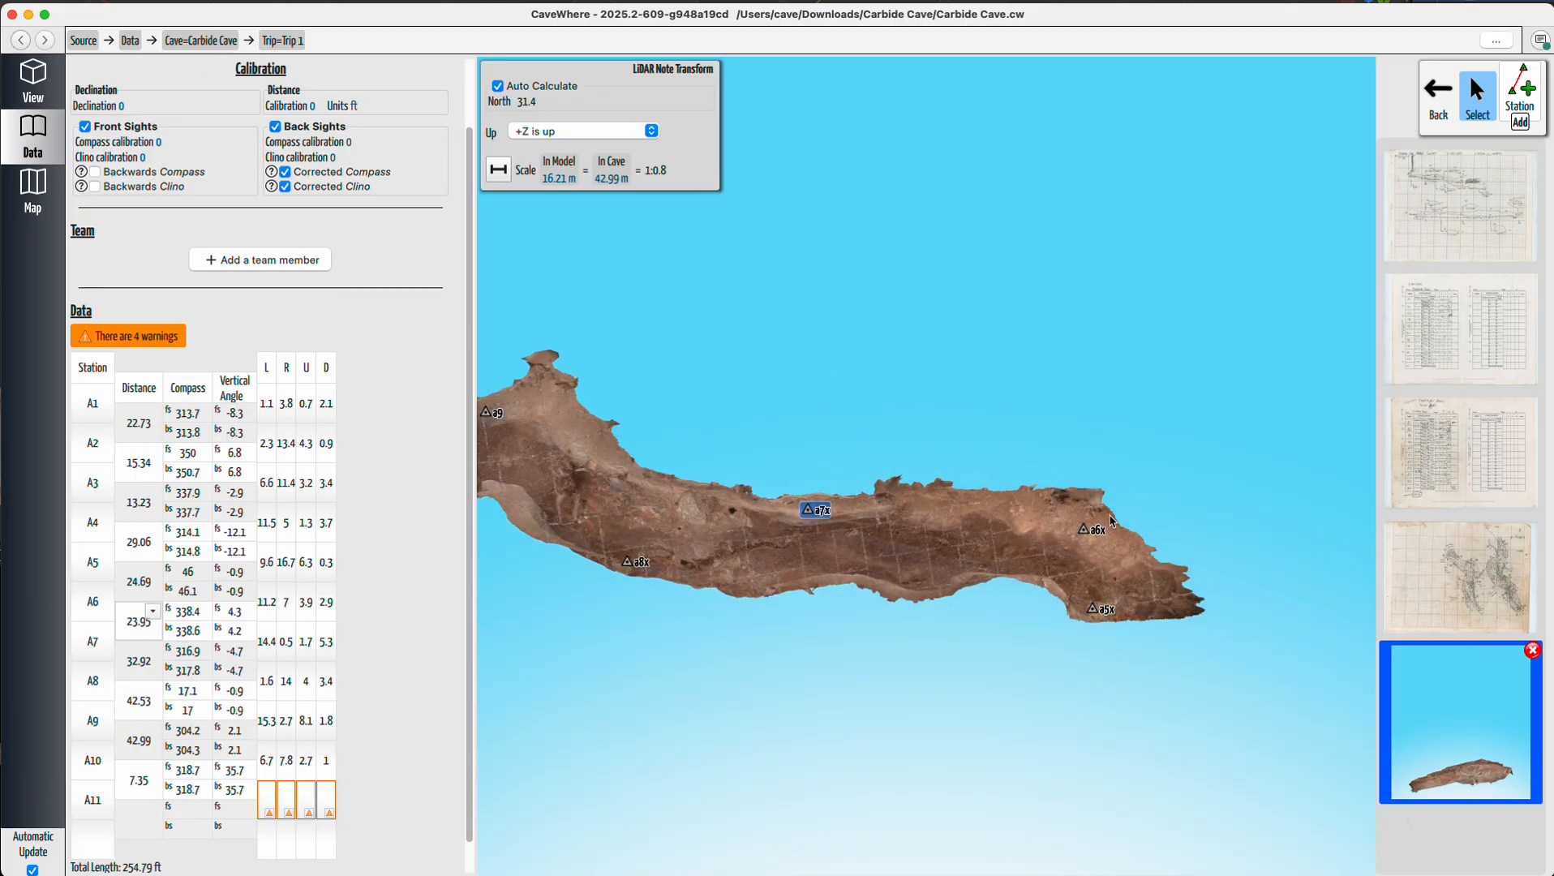
Return to the 3D view and compare the rescaled LiDAR model with the plan sketch around stations a9 to a11.
scroll(619, 443, up, 5)
scroll(834, 579, down, 5)
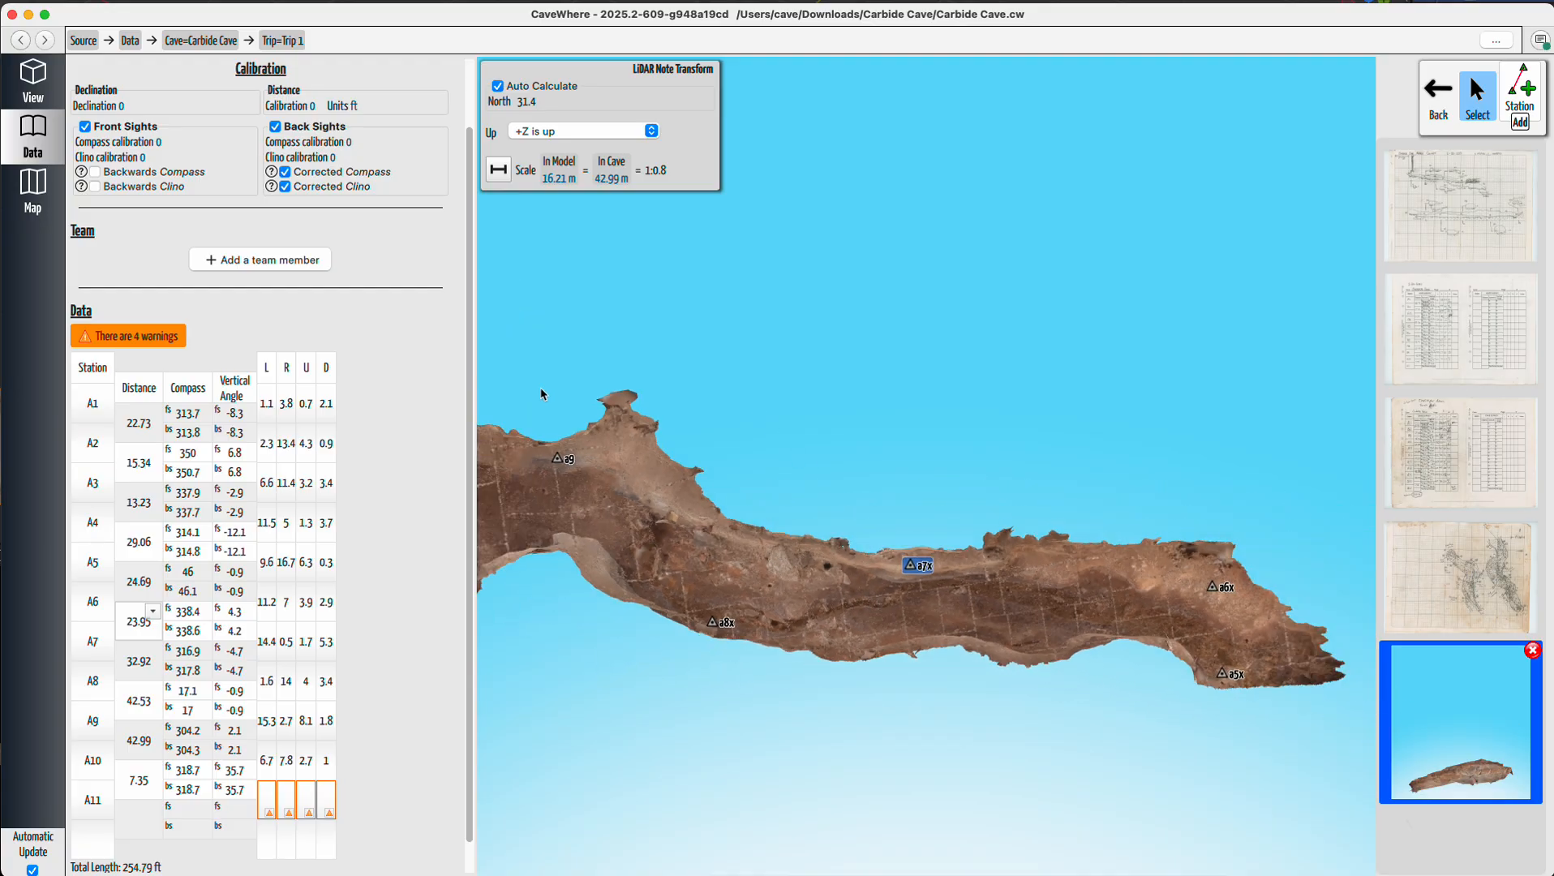
click(32, 82)
scroll(605, 480, down, 5)
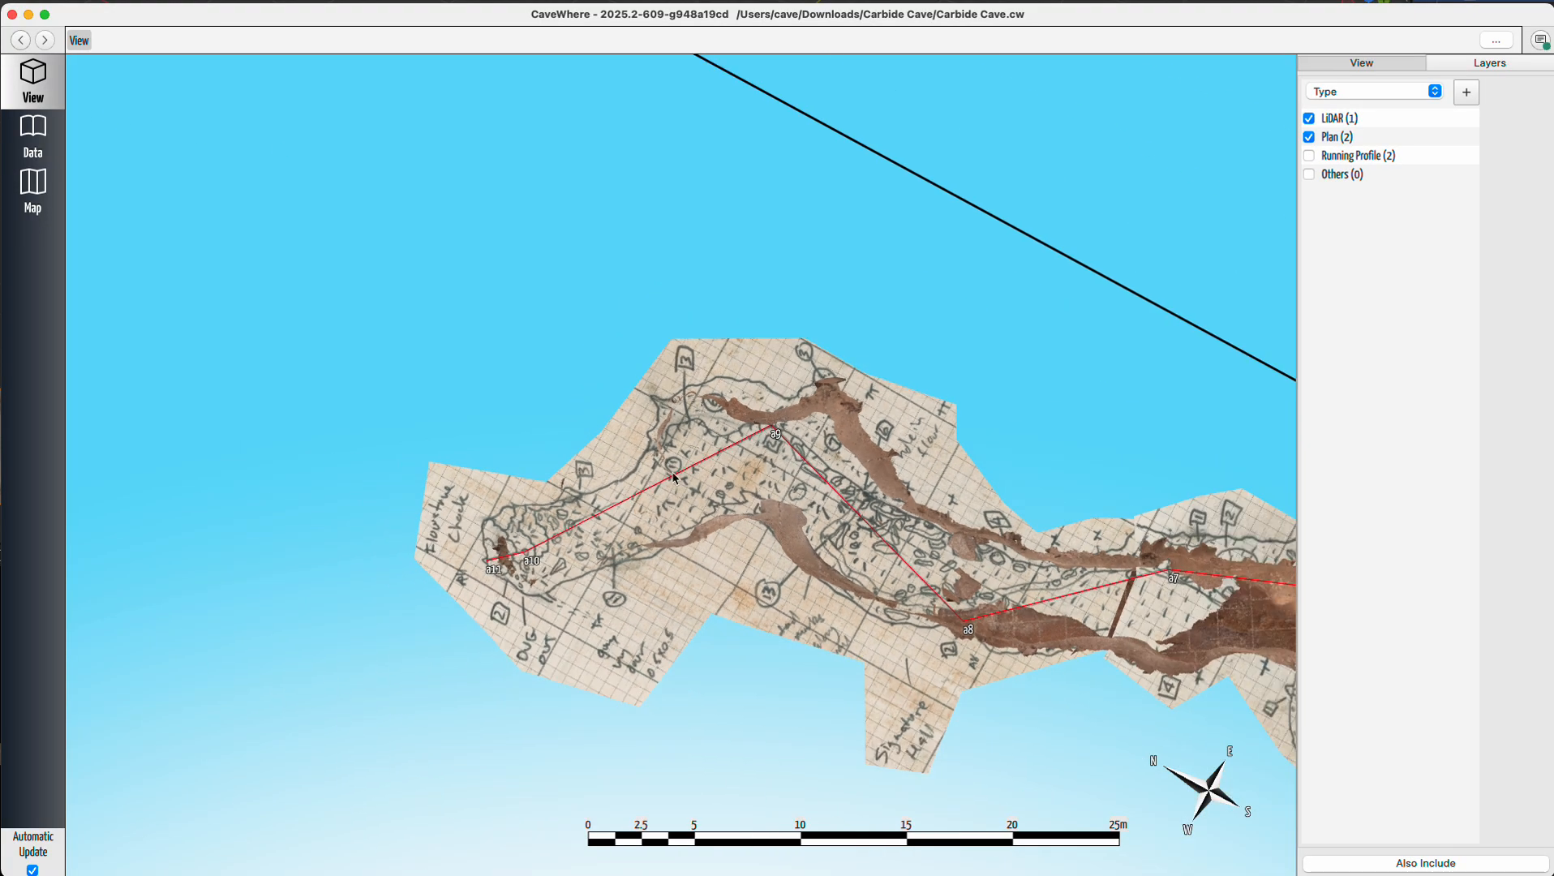
scroll(836, 385, up, 5)
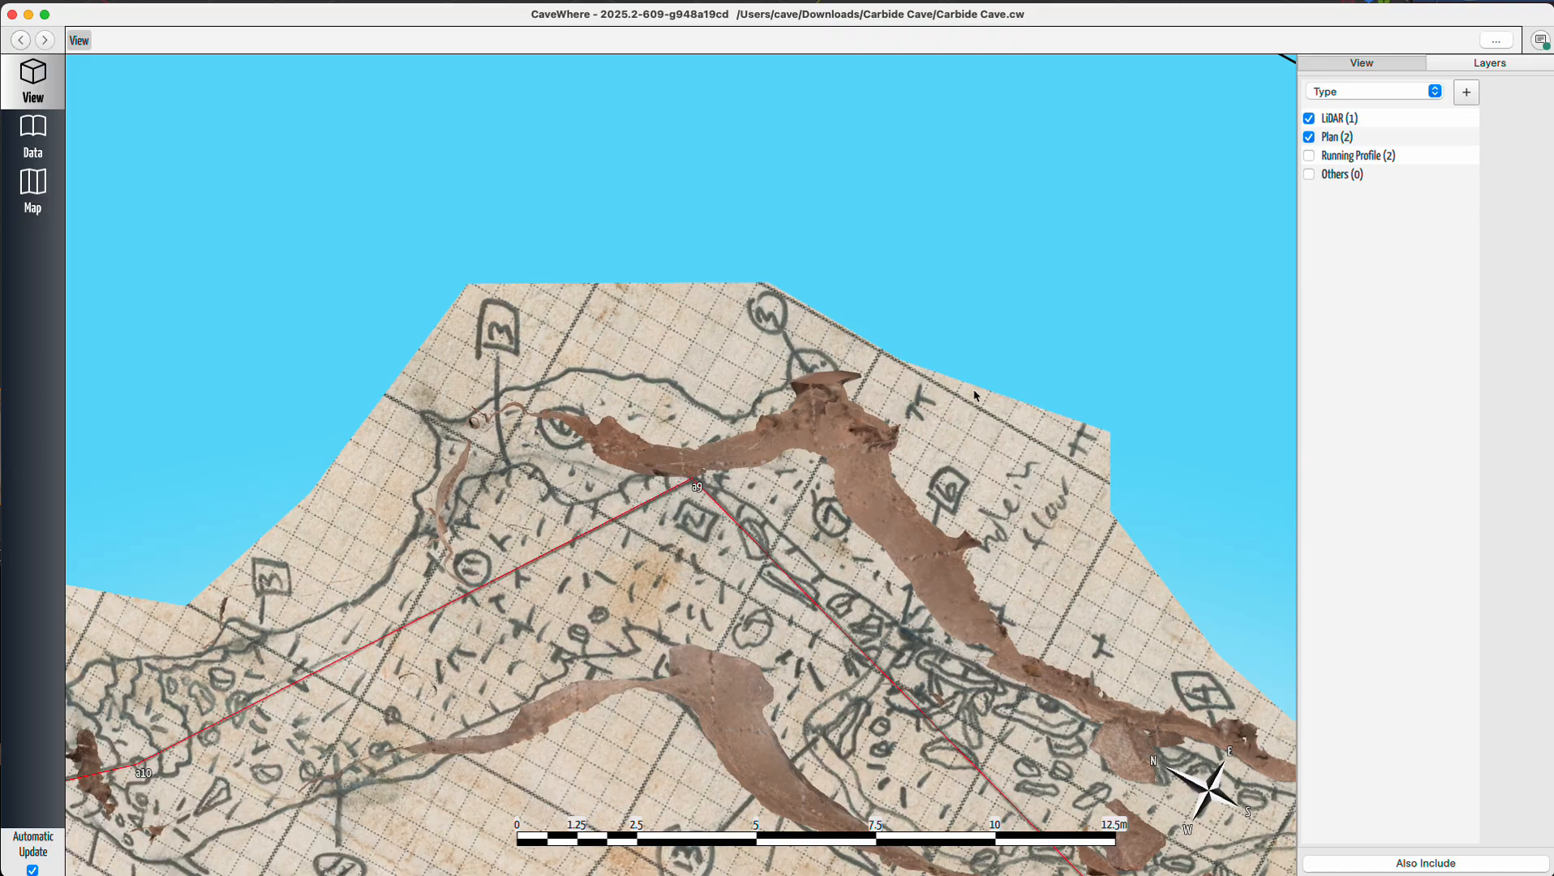
scroll(821, 430, up, 3)
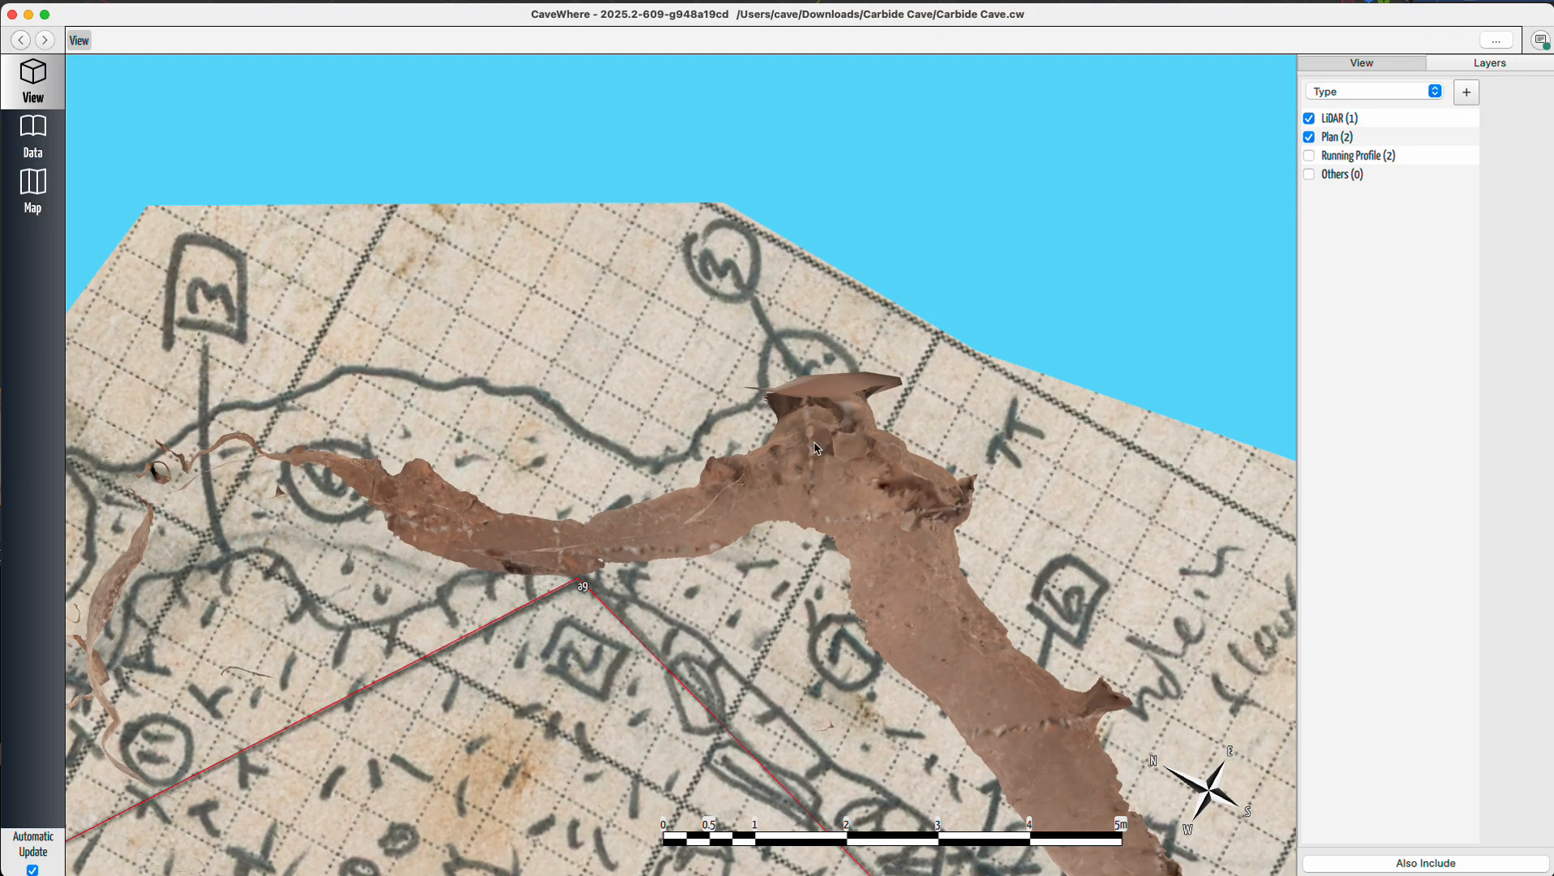
mouse_move(727, 573)
mouse_down()
mouse_move(725, 526)
mouse_move(684, 482)
mouse_move(677, 505)
mouse_move(680, 484)
mouse_move(711, 528)
mouse_move(709, 580)
mouse_up()
scroll(618, 544, up, 5)
scroll(609, 544, down, 3)
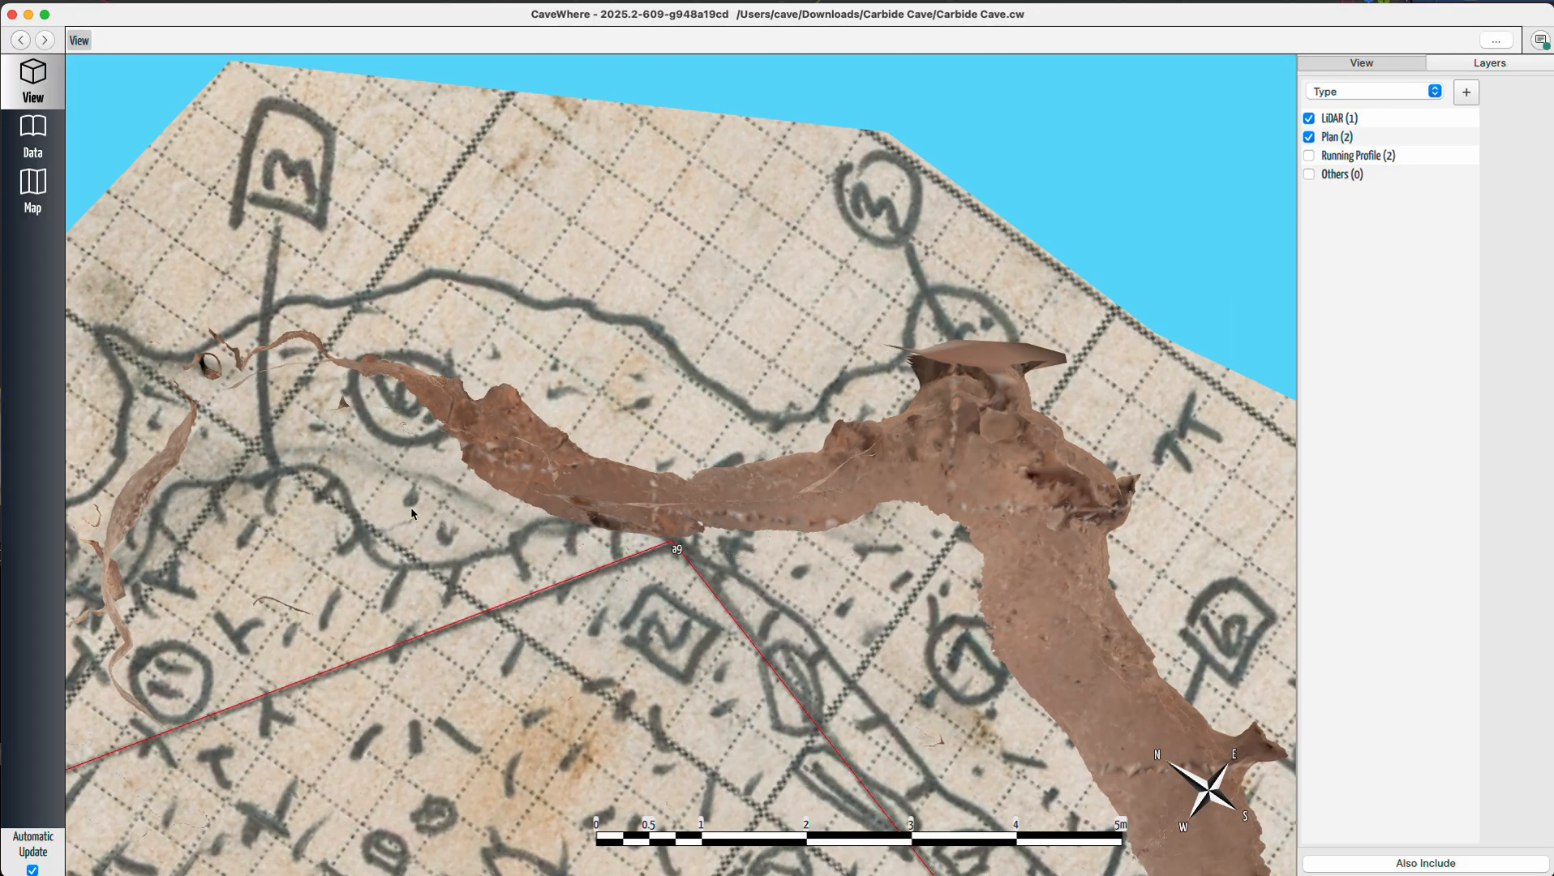
drag(544, 547, 745, 567)
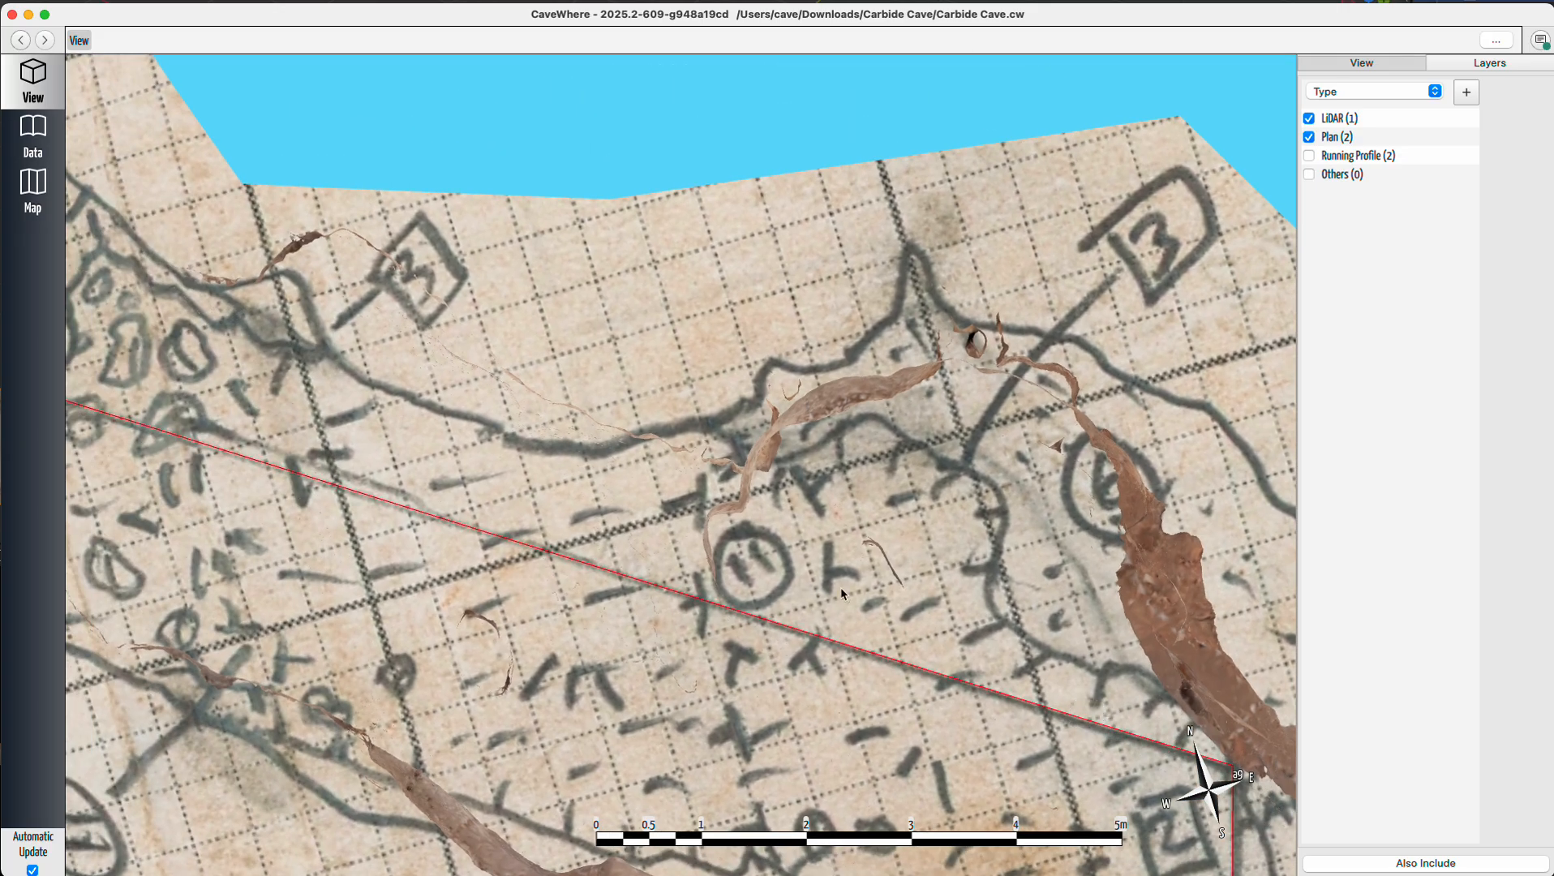
scroll(845, 594, down, 5)
scroll(482, 519, up, 5)
right_drag(555, 566, 665, 505)
right_drag(708, 376, 707, 245)
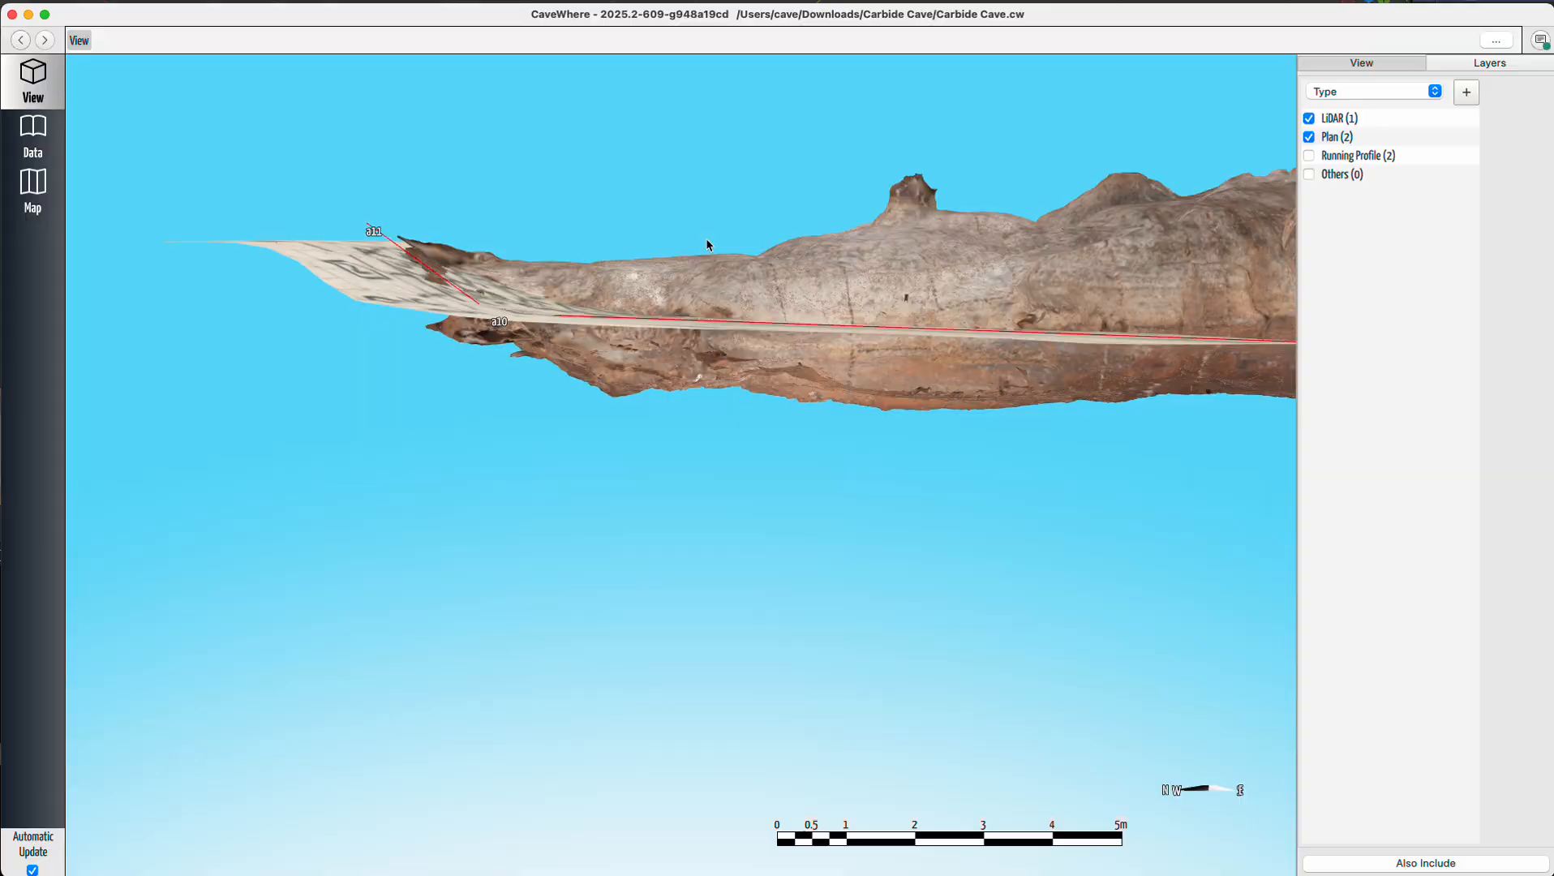
Show the Running Profile layer and inspect the profile sketch alongside the LiDAR model.
click(1309, 155)
drag(1032, 256, 294, 357)
scroll(514, 409, down, 5)
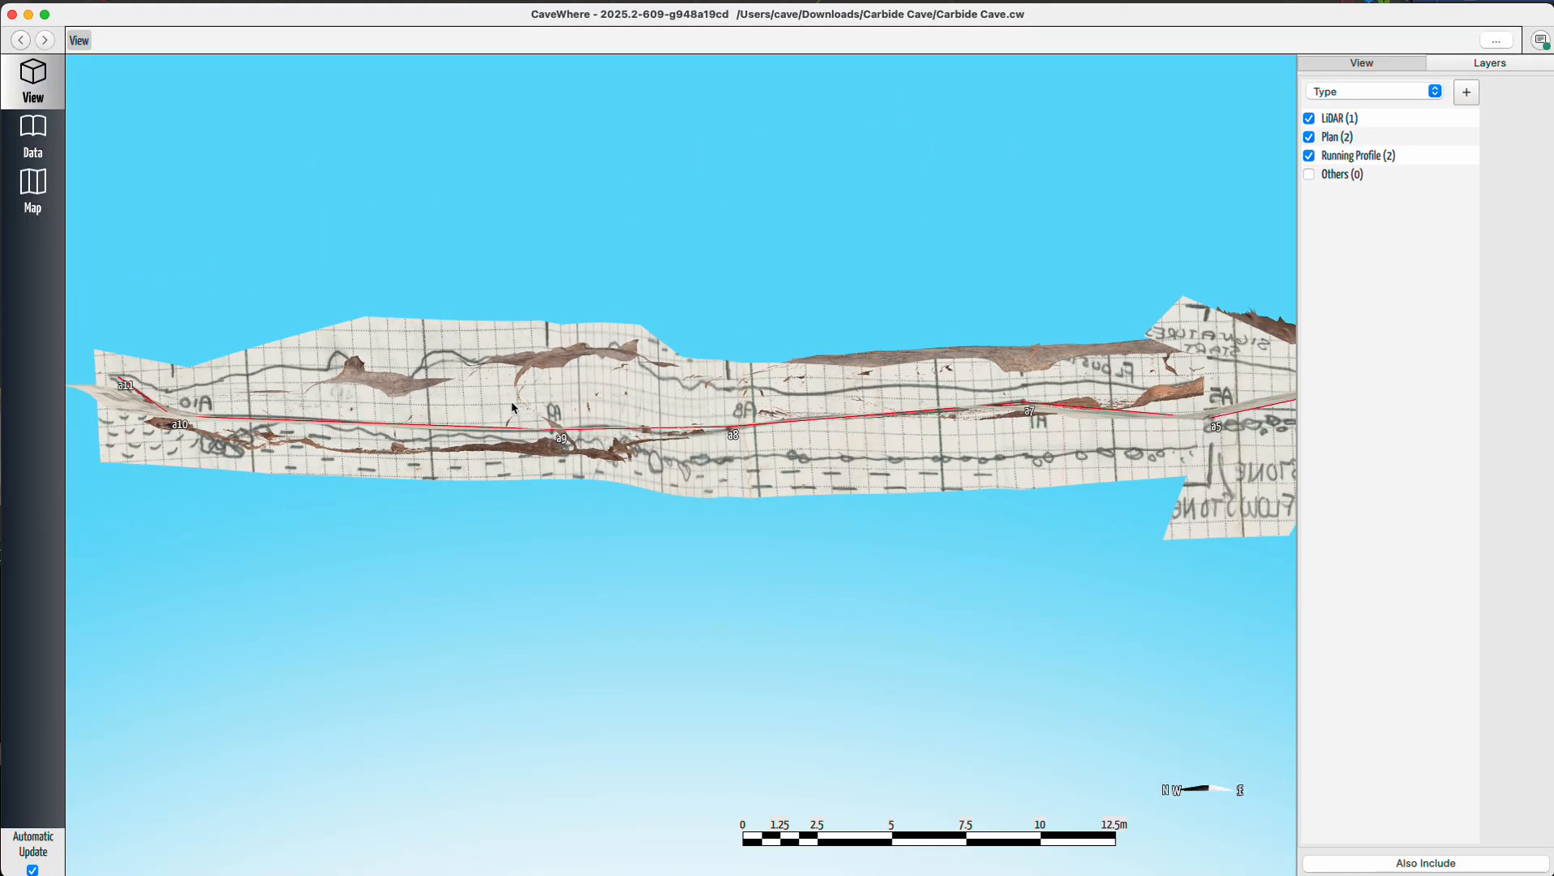
right_drag(728, 434, 720, 683)
drag(944, 575, 637, 318)
right_drag(717, 475, 811, 596)
scroll(769, 339, up, 5)
right_drag(798, 533, 798, 592)
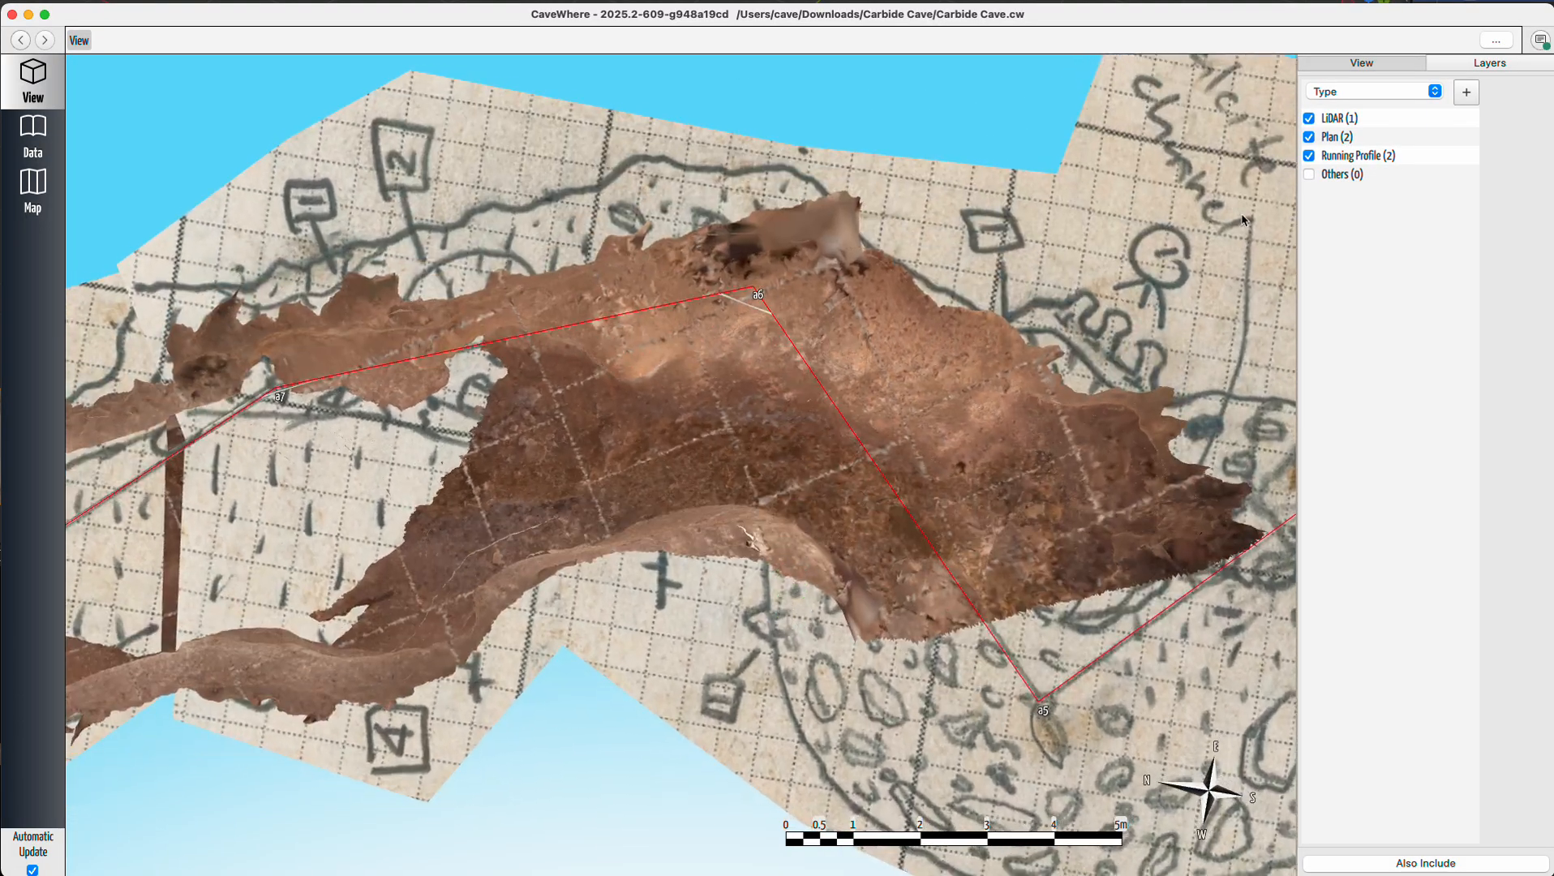
Toggle the LiDAR and Plan layers while comparing the sketch with the LiDAR passage around stations a5 to a9.
click(1310, 120)
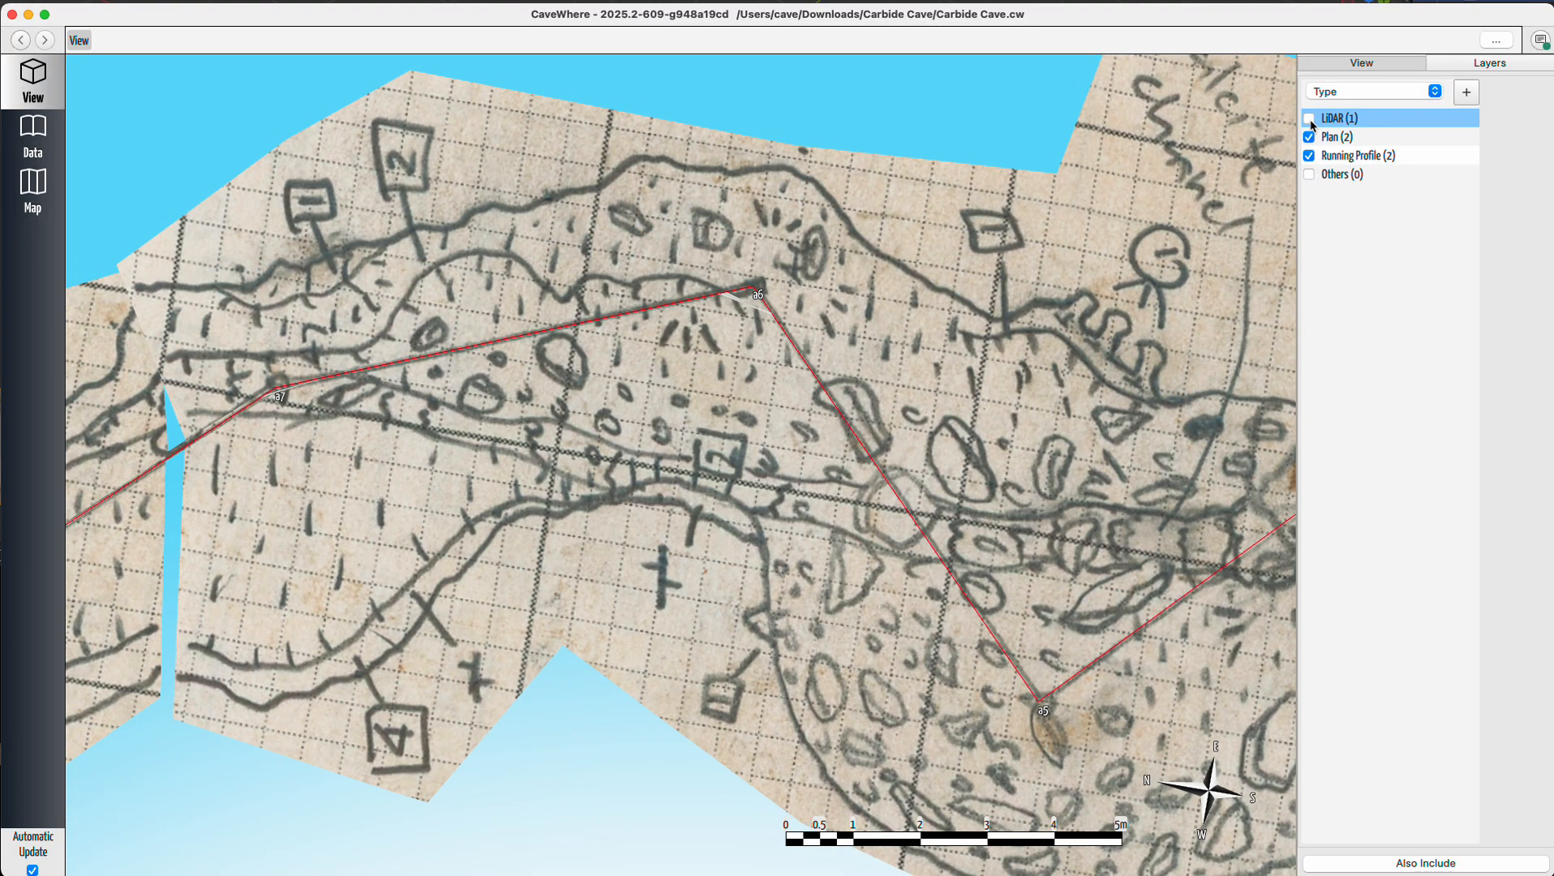
click(1311, 120)
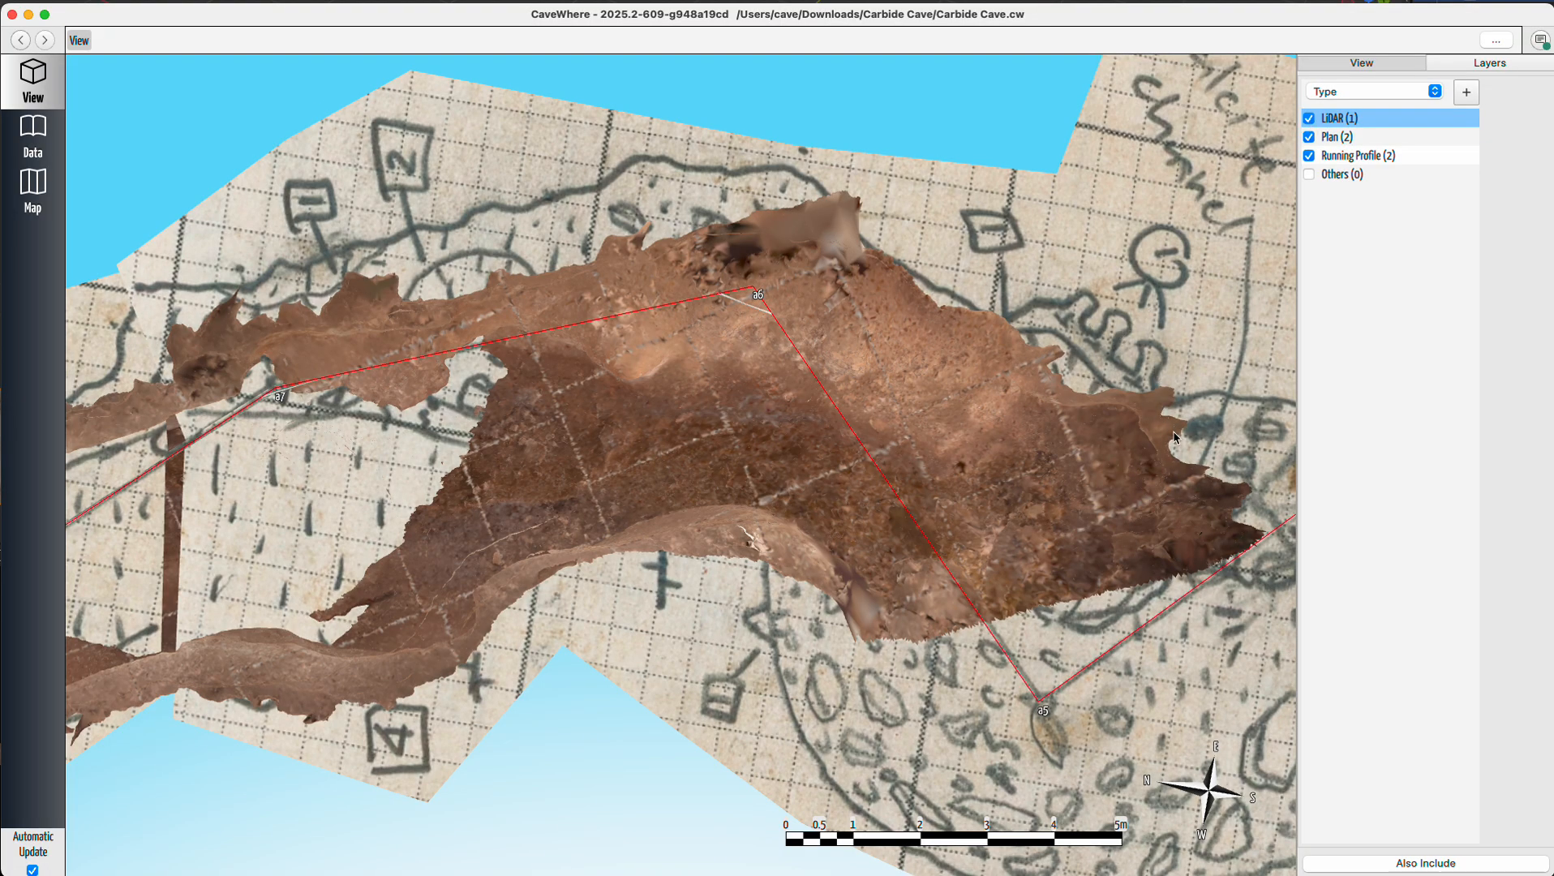
drag(697, 403, 827, 358)
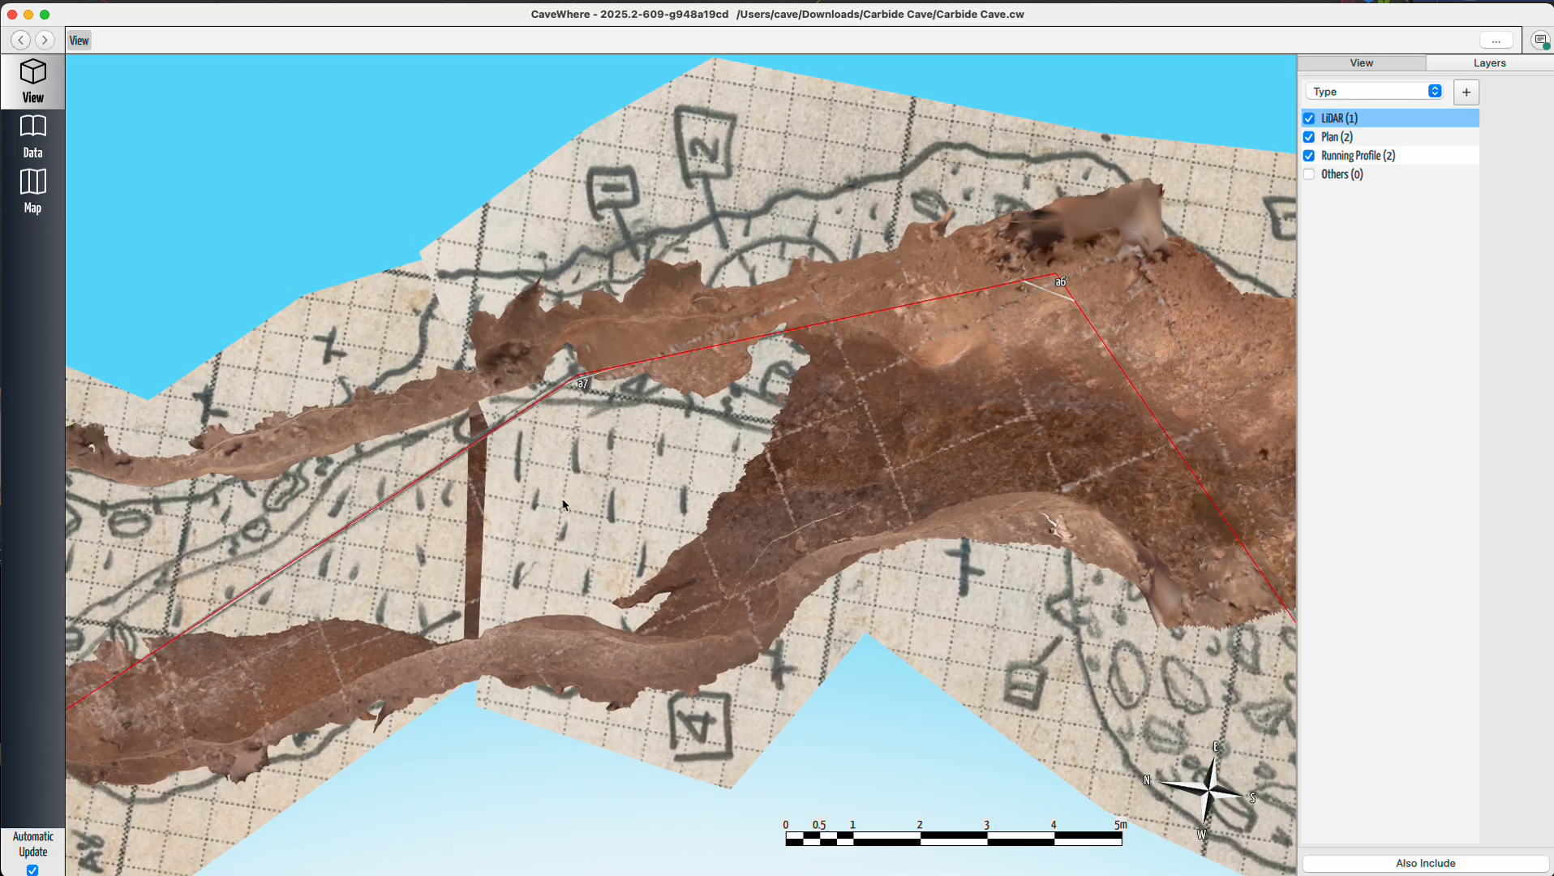
drag(606, 494, 906, 506)
drag(637, 541, 1128, 533)
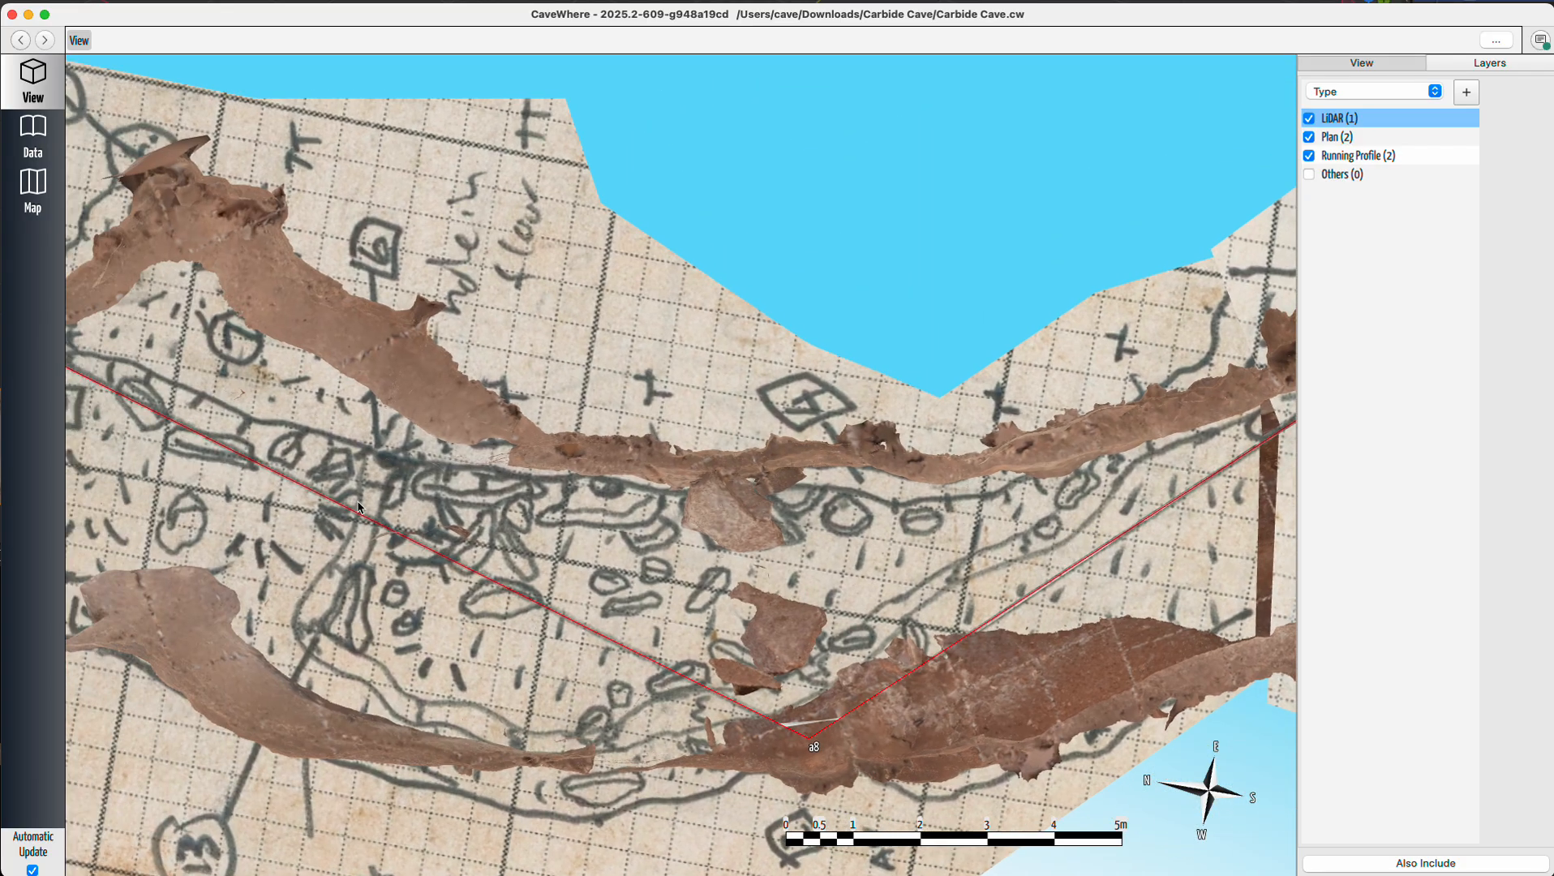
drag(333, 498, 796, 641)
drag(529, 652, 808, 596)
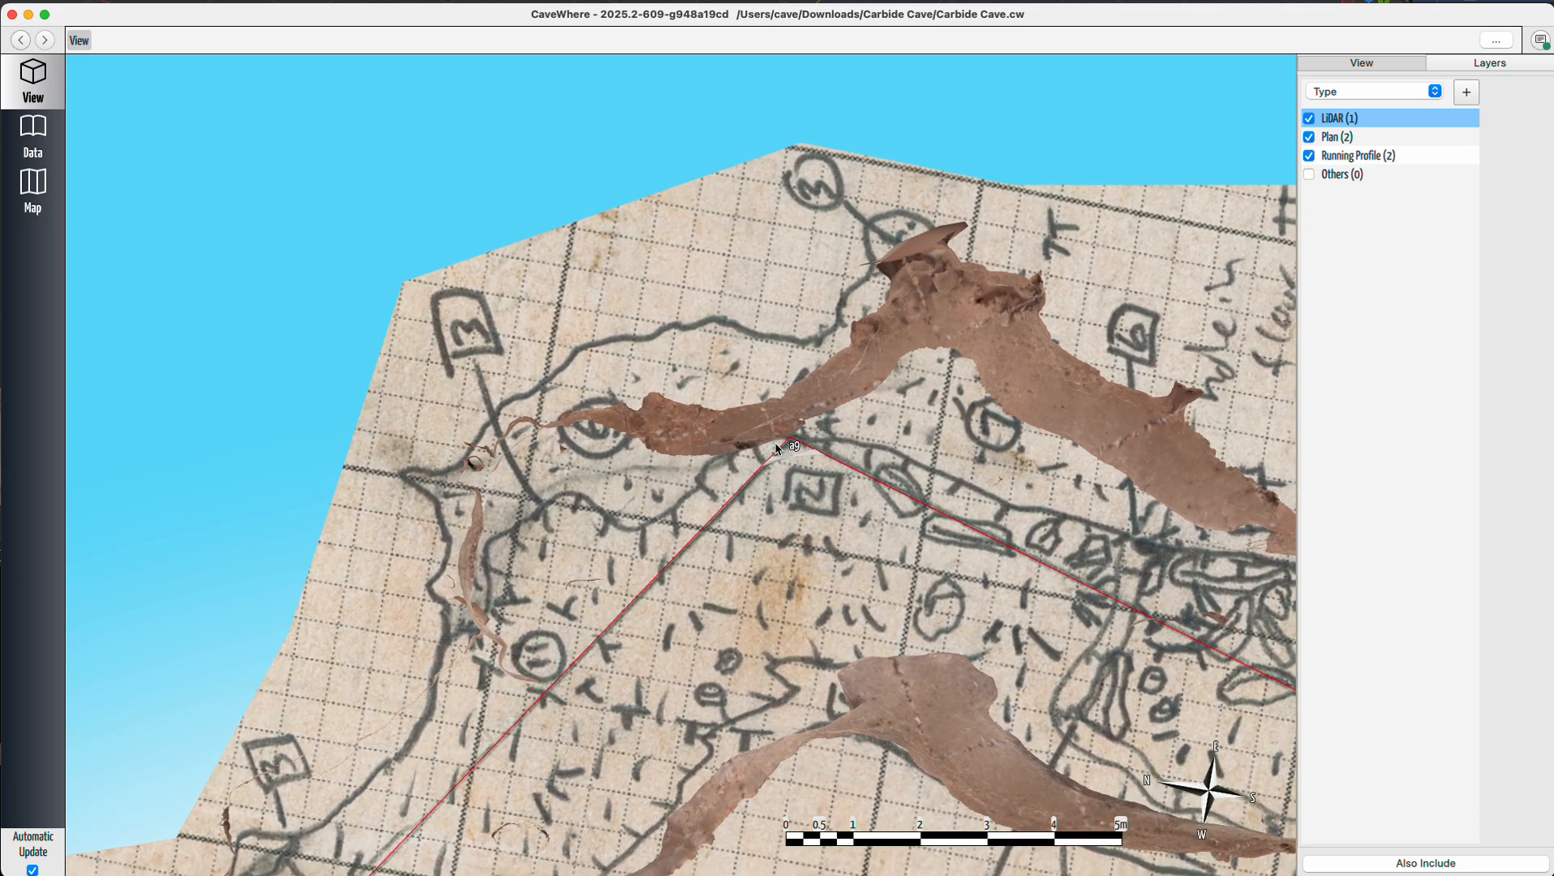
drag(810, 487, 802, 534)
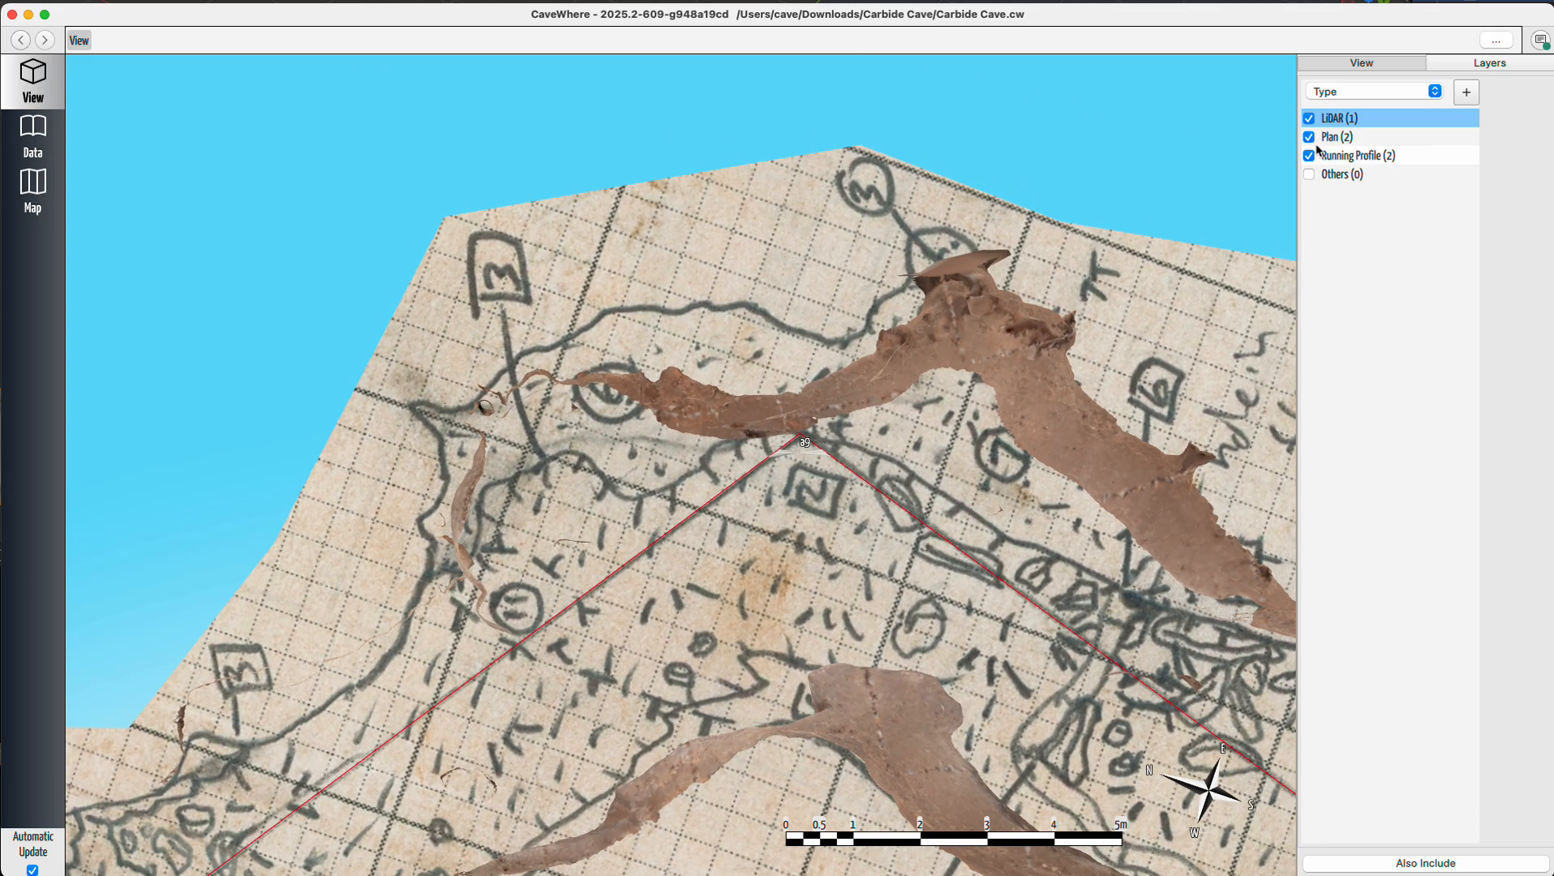
click(1309, 138)
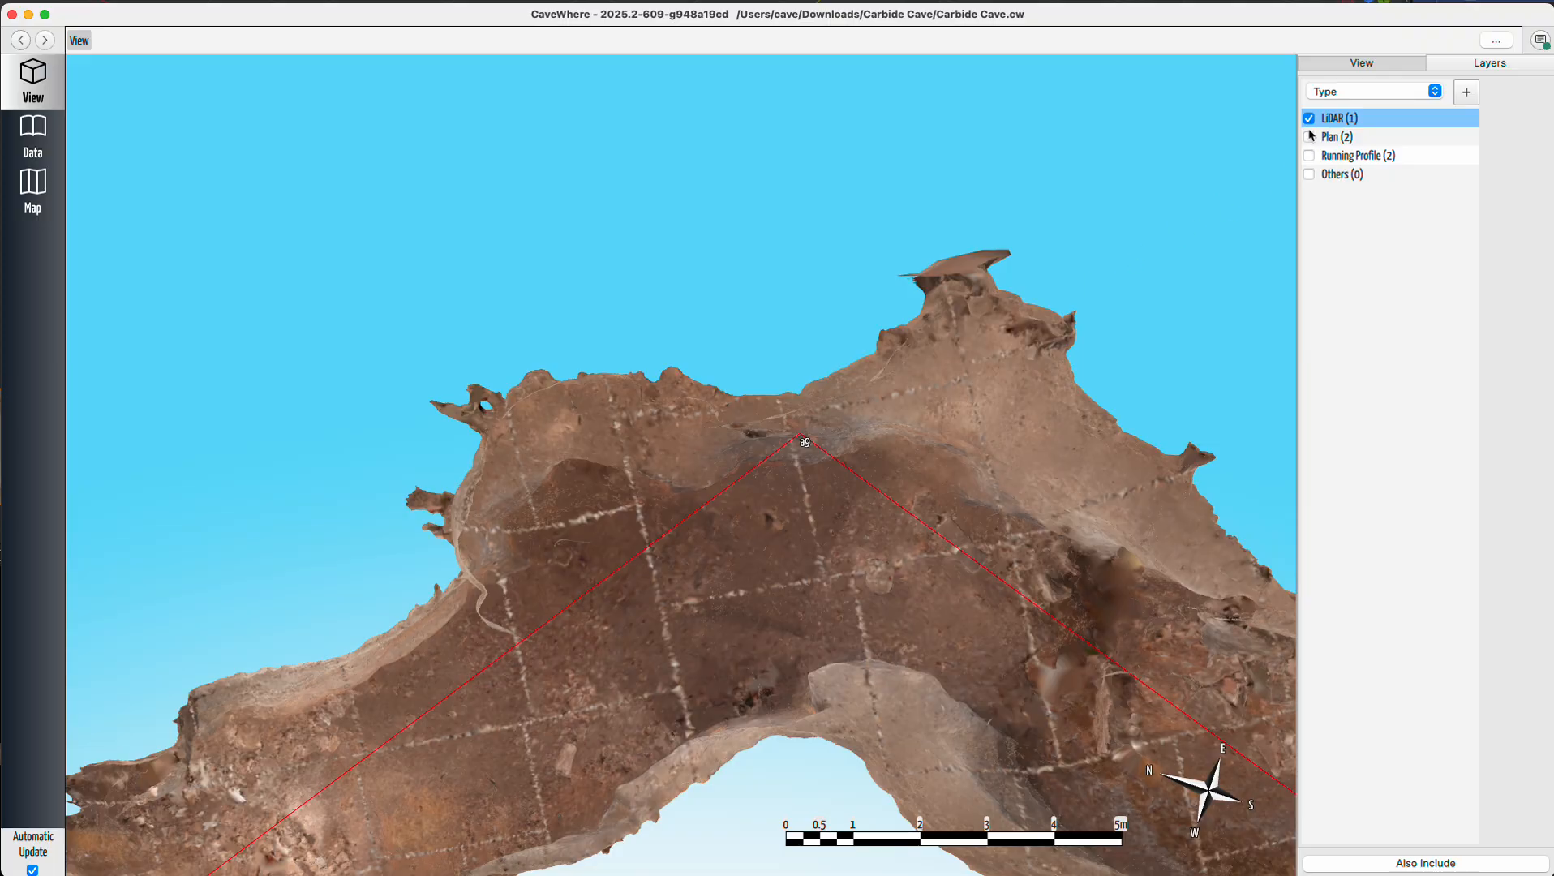
click(1309, 137)
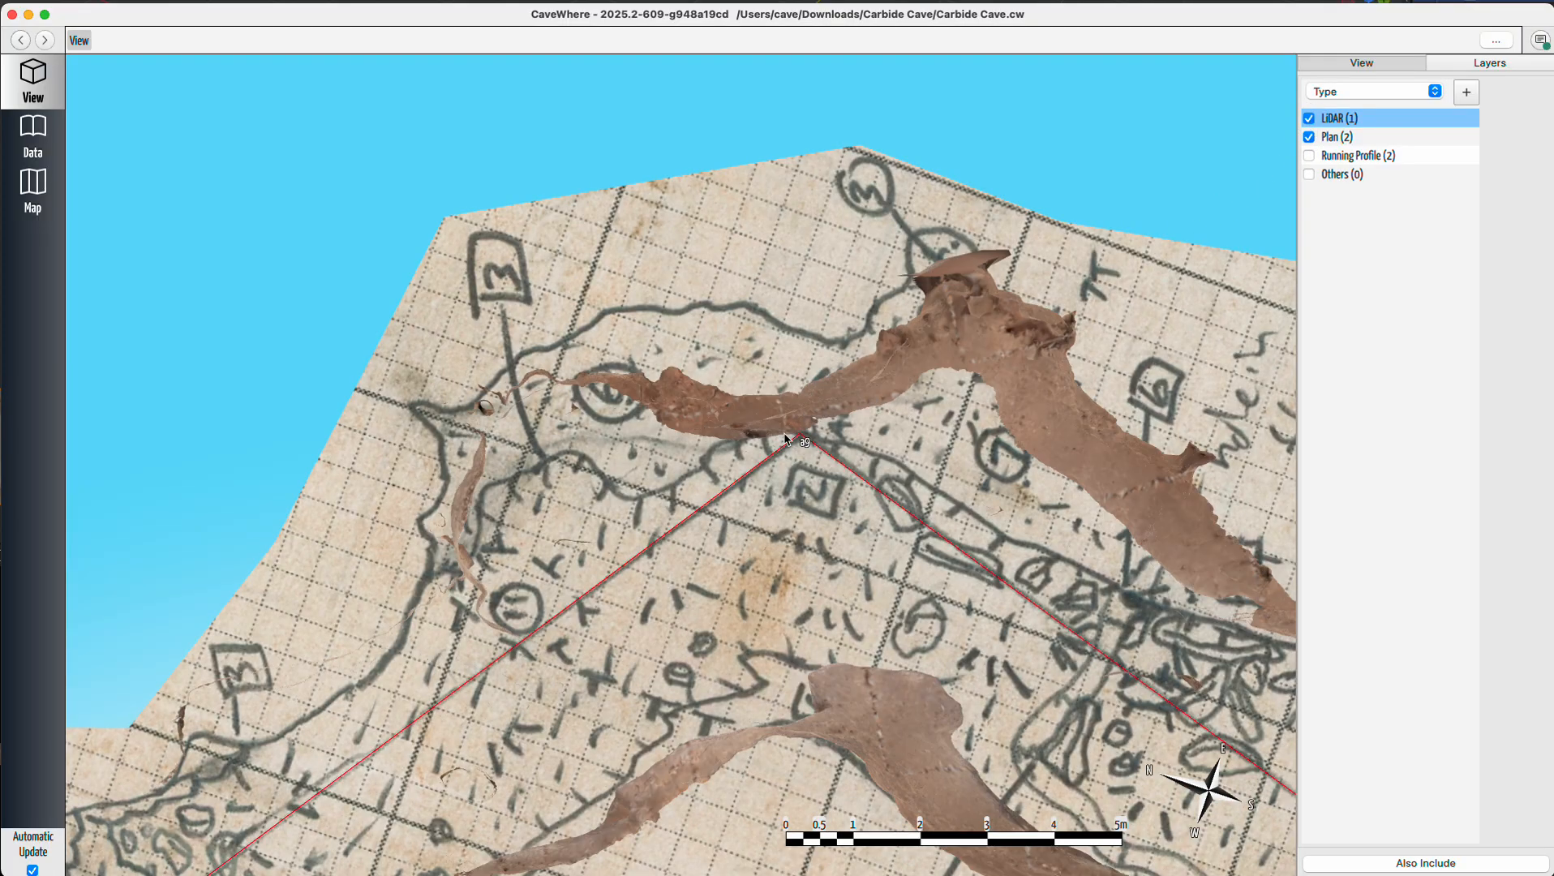
Toggle the Plan layer on and off repeatedly to compare the plan sketch with the LiDAR passage at station a9.
scroll(785, 439, up, 5)
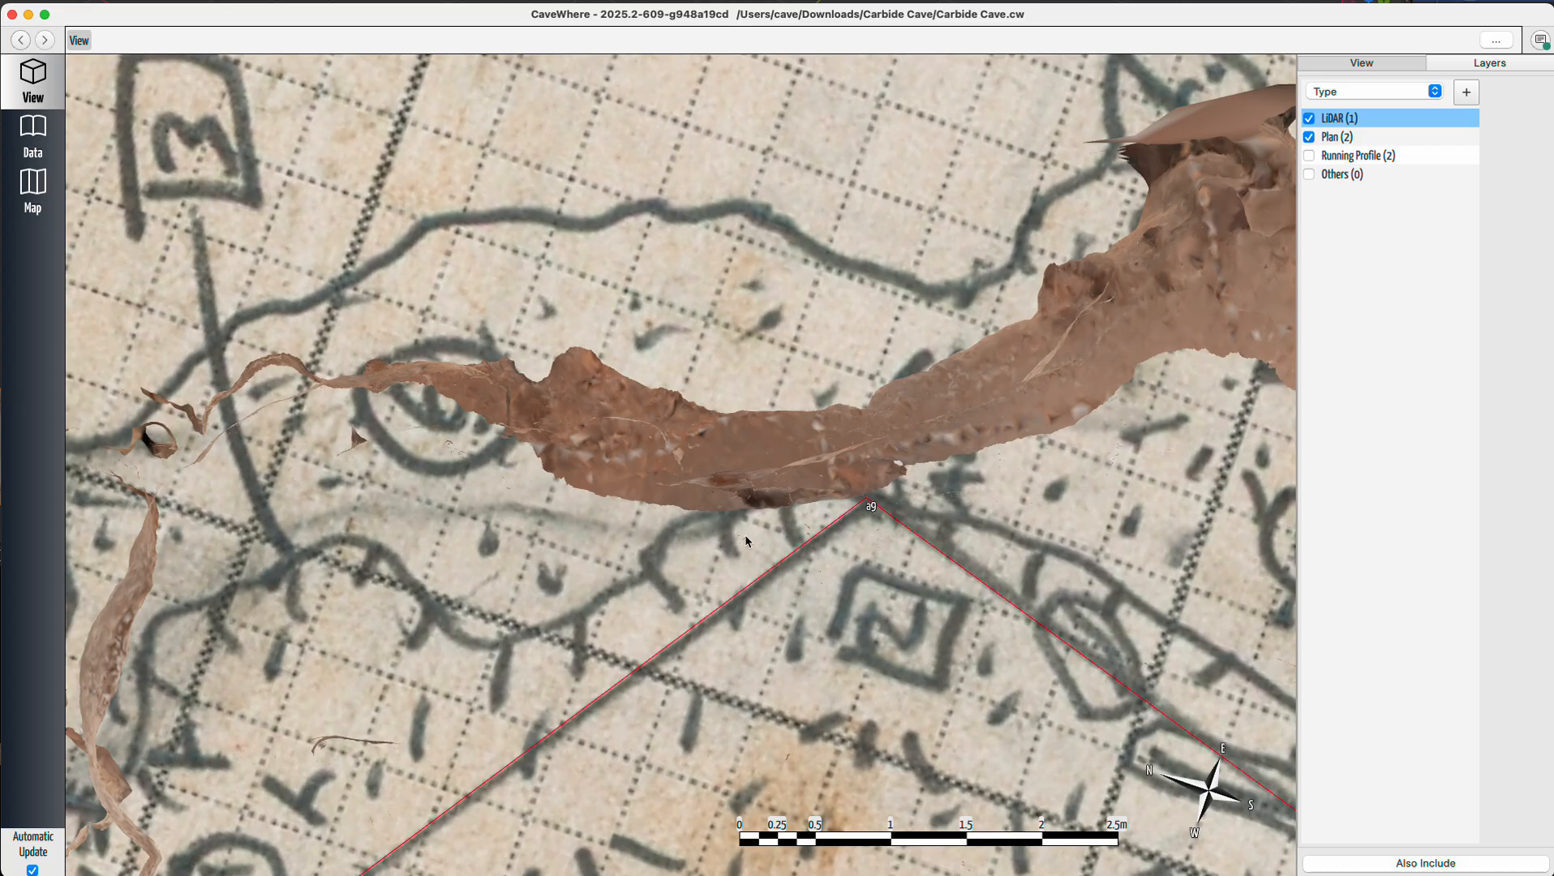
scroll(746, 541, down, 5)
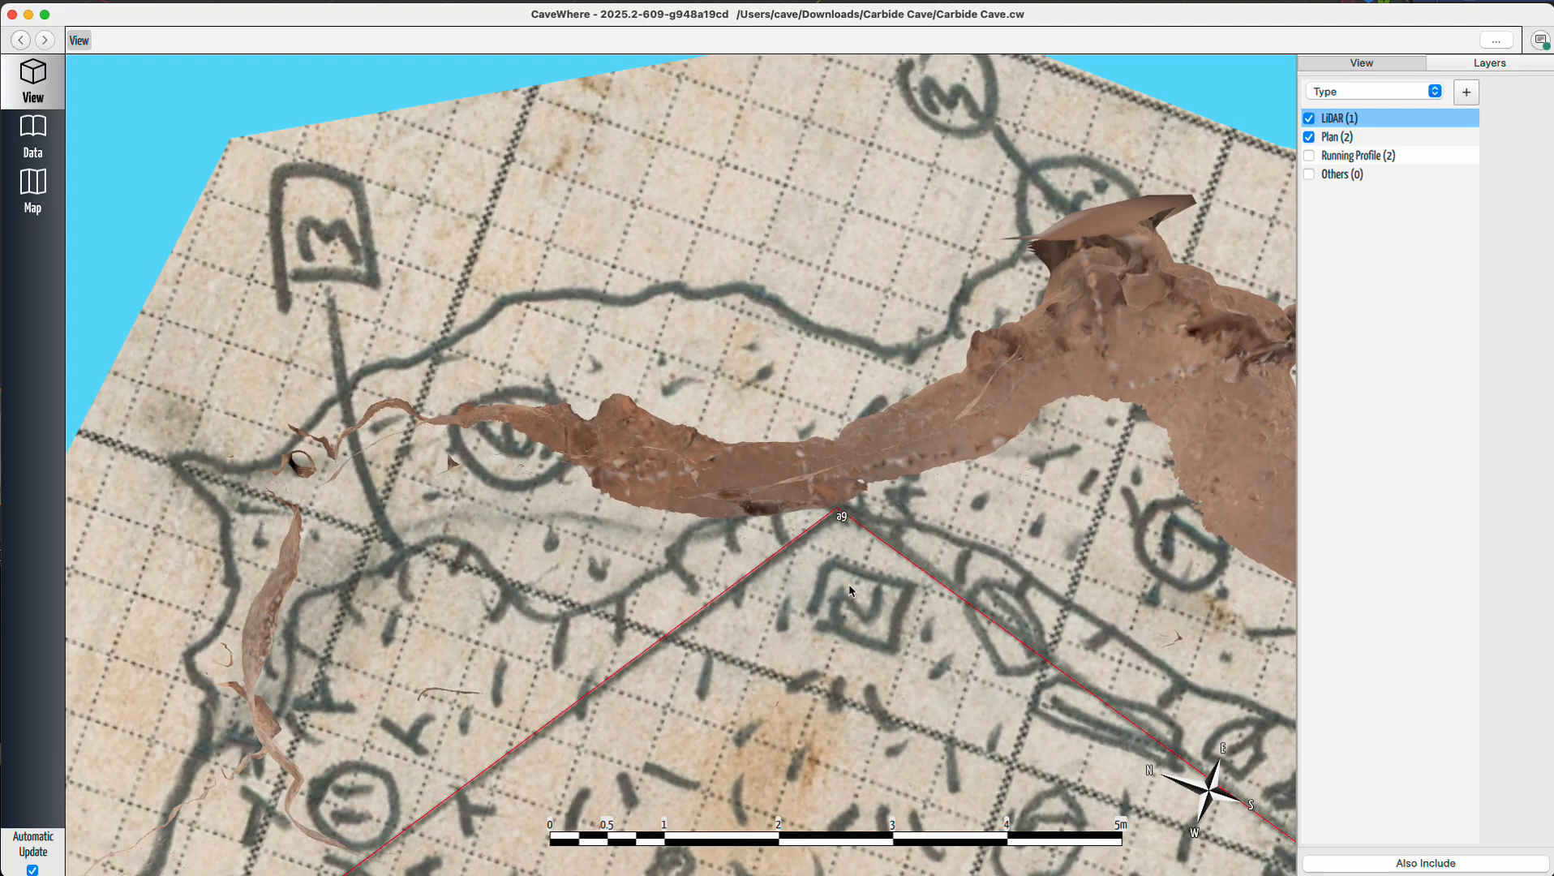
click(1309, 137)
click(1310, 138)
click(1310, 138)
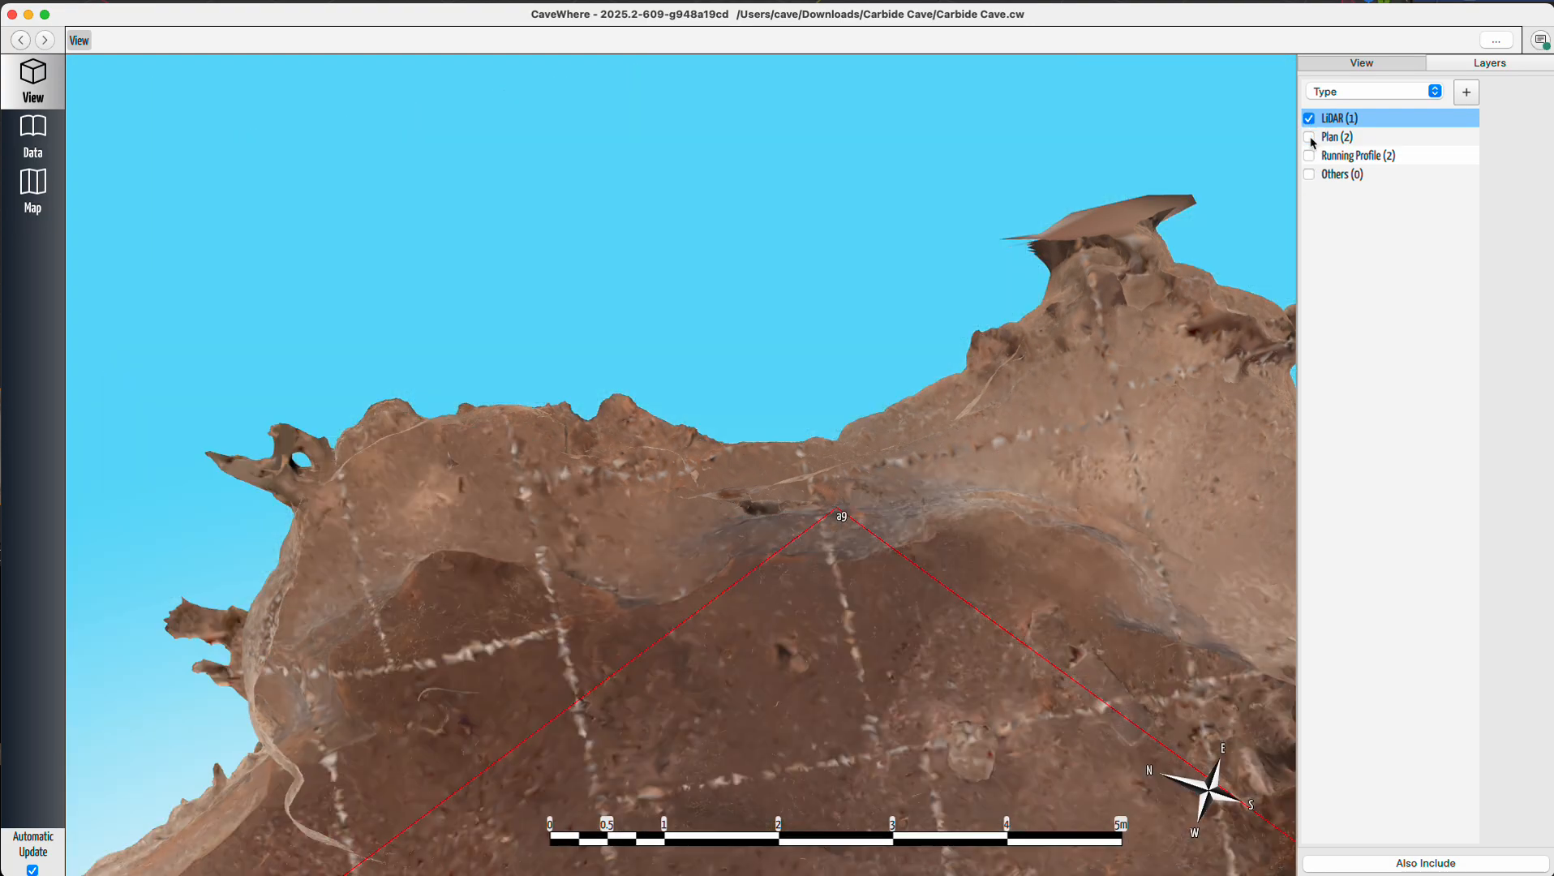
click(1310, 138)
click(1310, 138)
click(1310, 138)
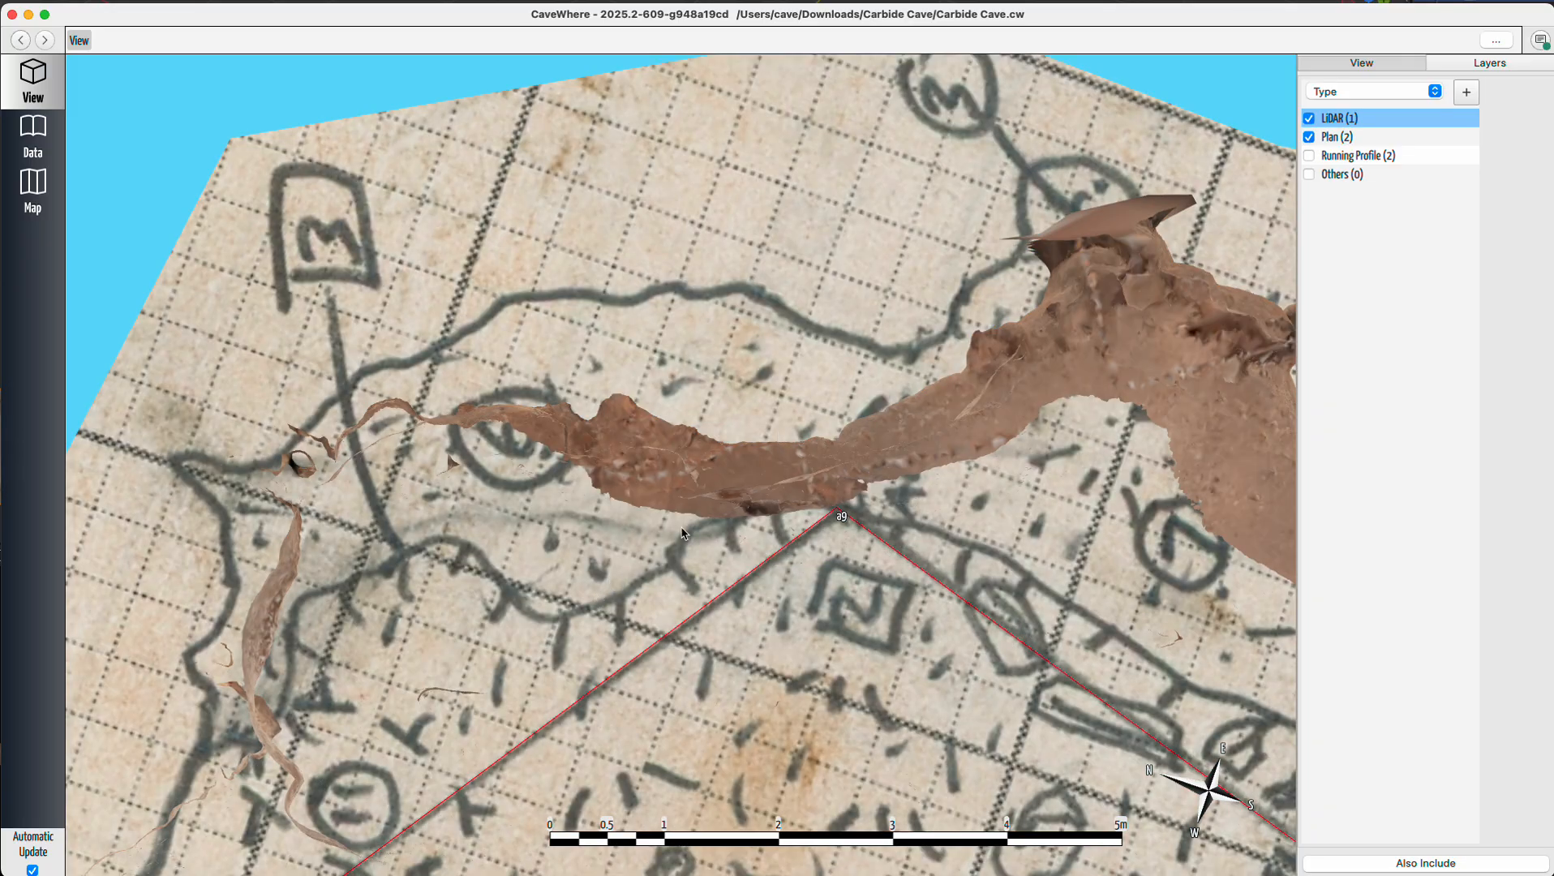
click(1310, 138)
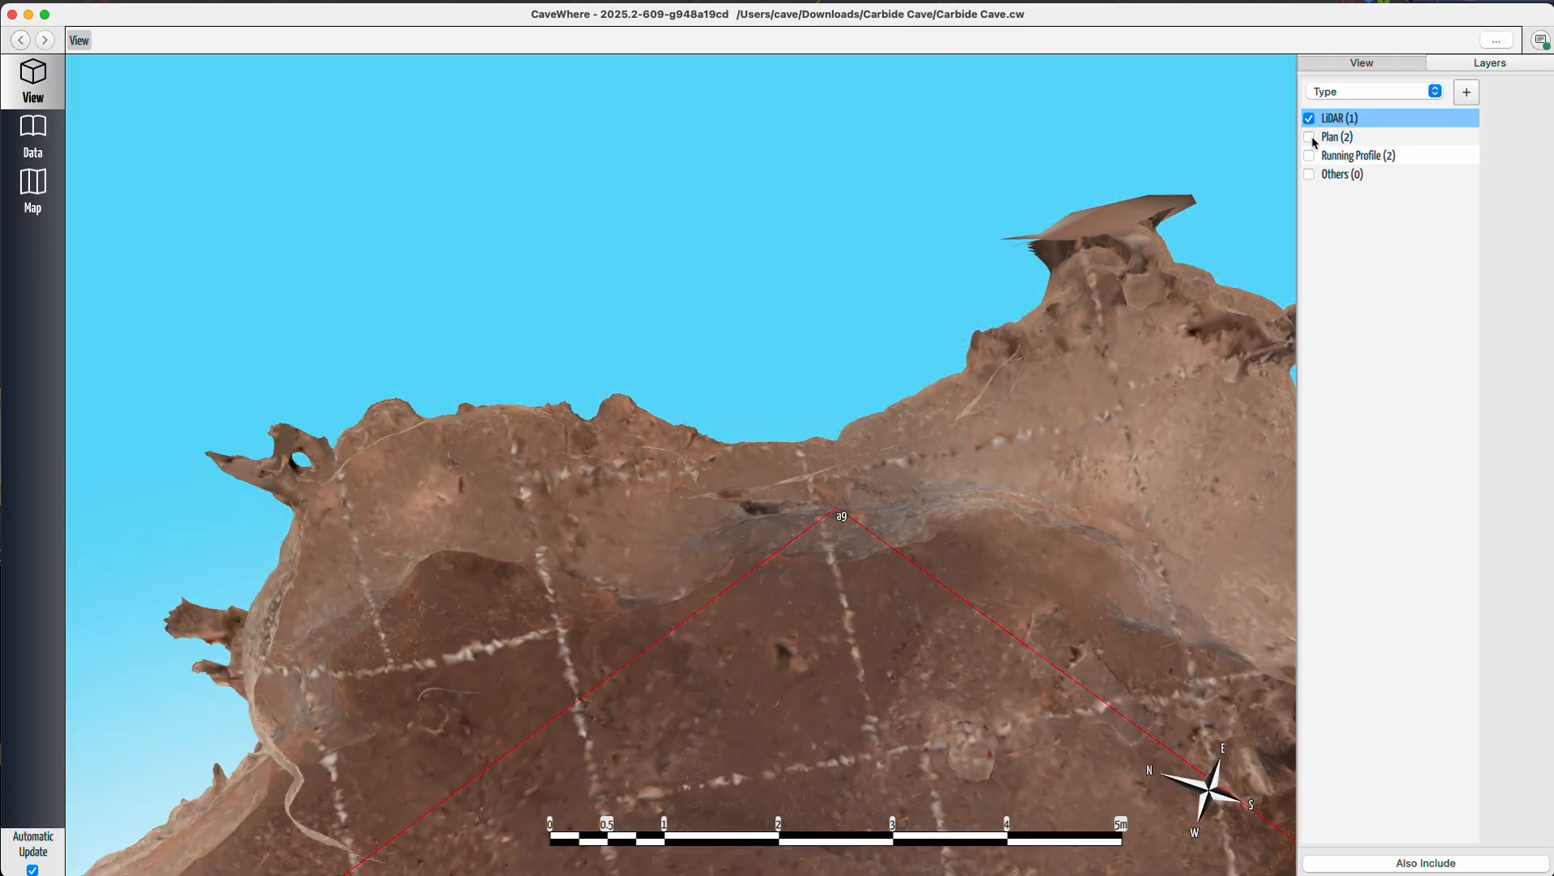
click(1315, 141)
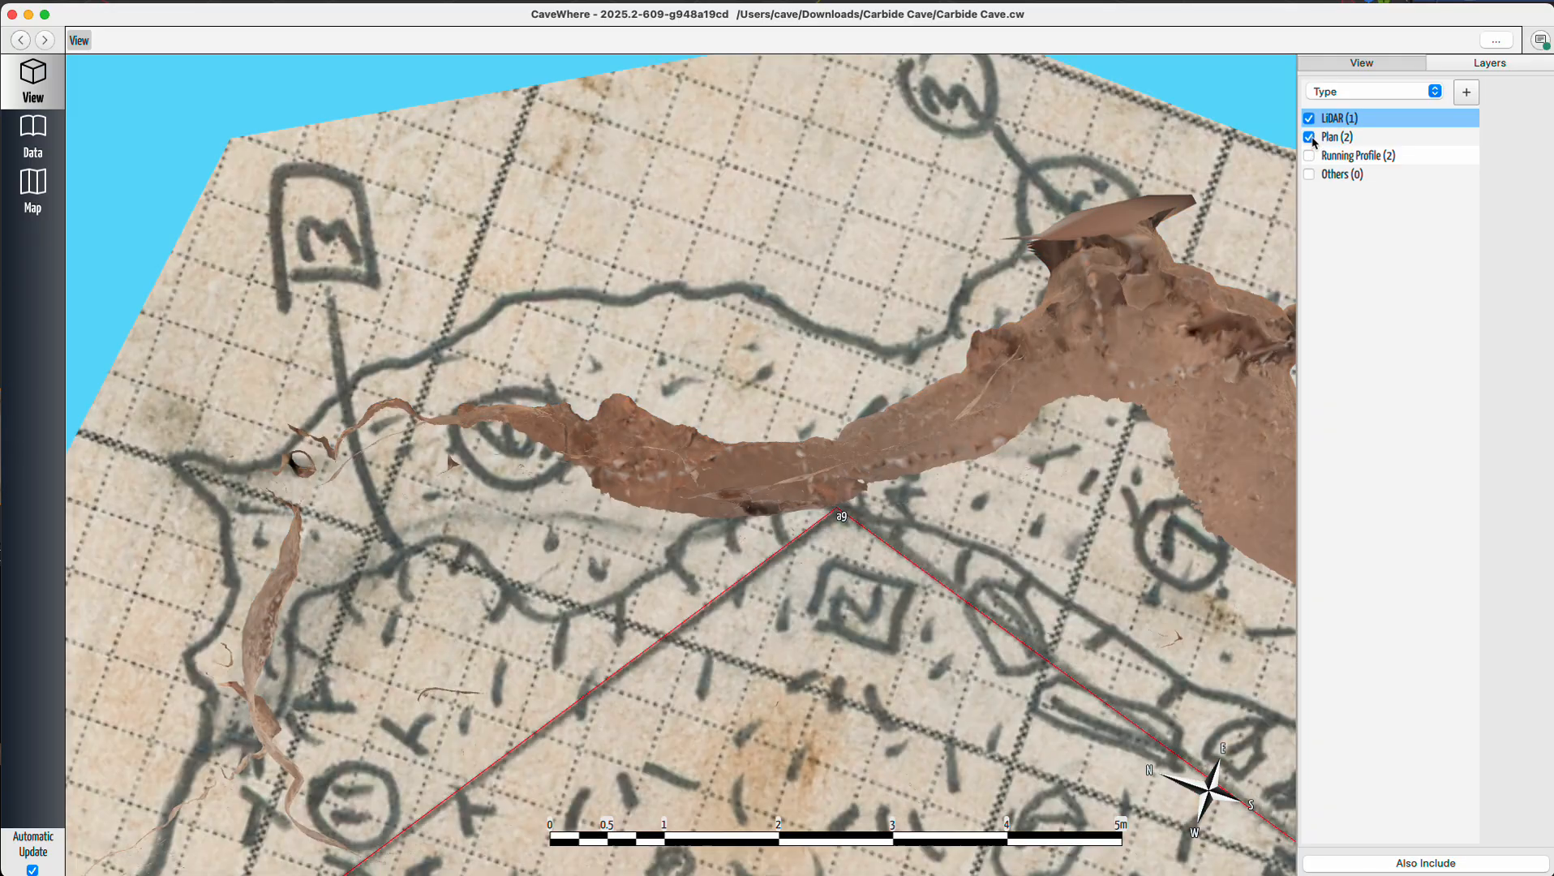
click(1314, 141)
click(1314, 141)
click(1314, 140)
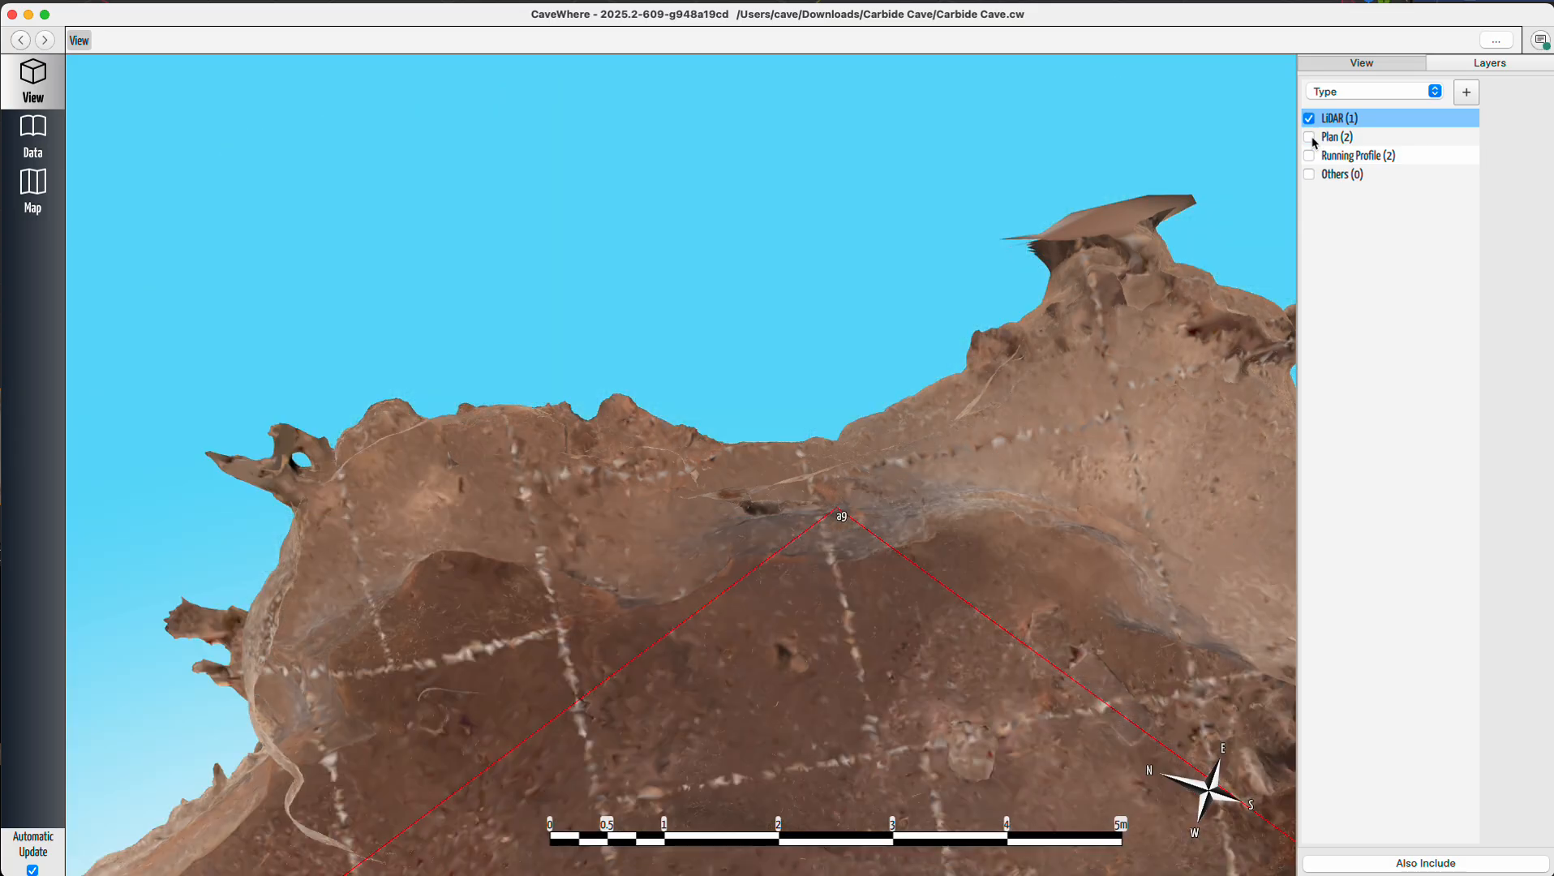
click(1310, 138)
click(1310, 138)
Examine the LiDAR passage from station a9 down to station a8 with only the LiDAR layer shown.
mouse_move(888, 449)
mouse_down()
mouse_move(877, 457)
mouse_move(881, 420)
mouse_move(818, 419)
mouse_move(882, 428)
mouse_up()
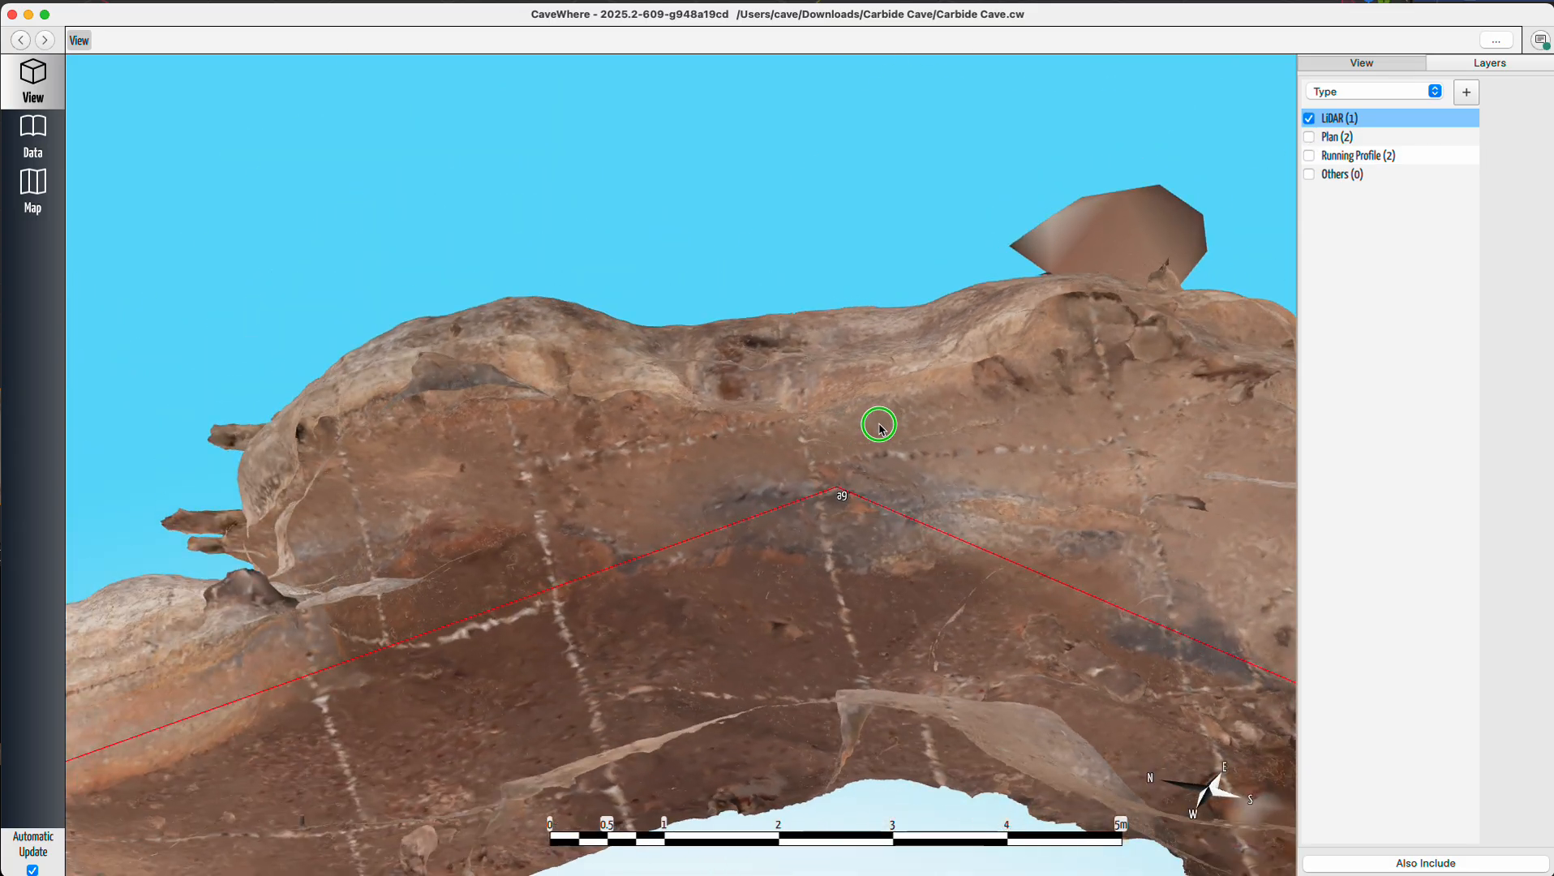
scroll(882, 428, up, 10)
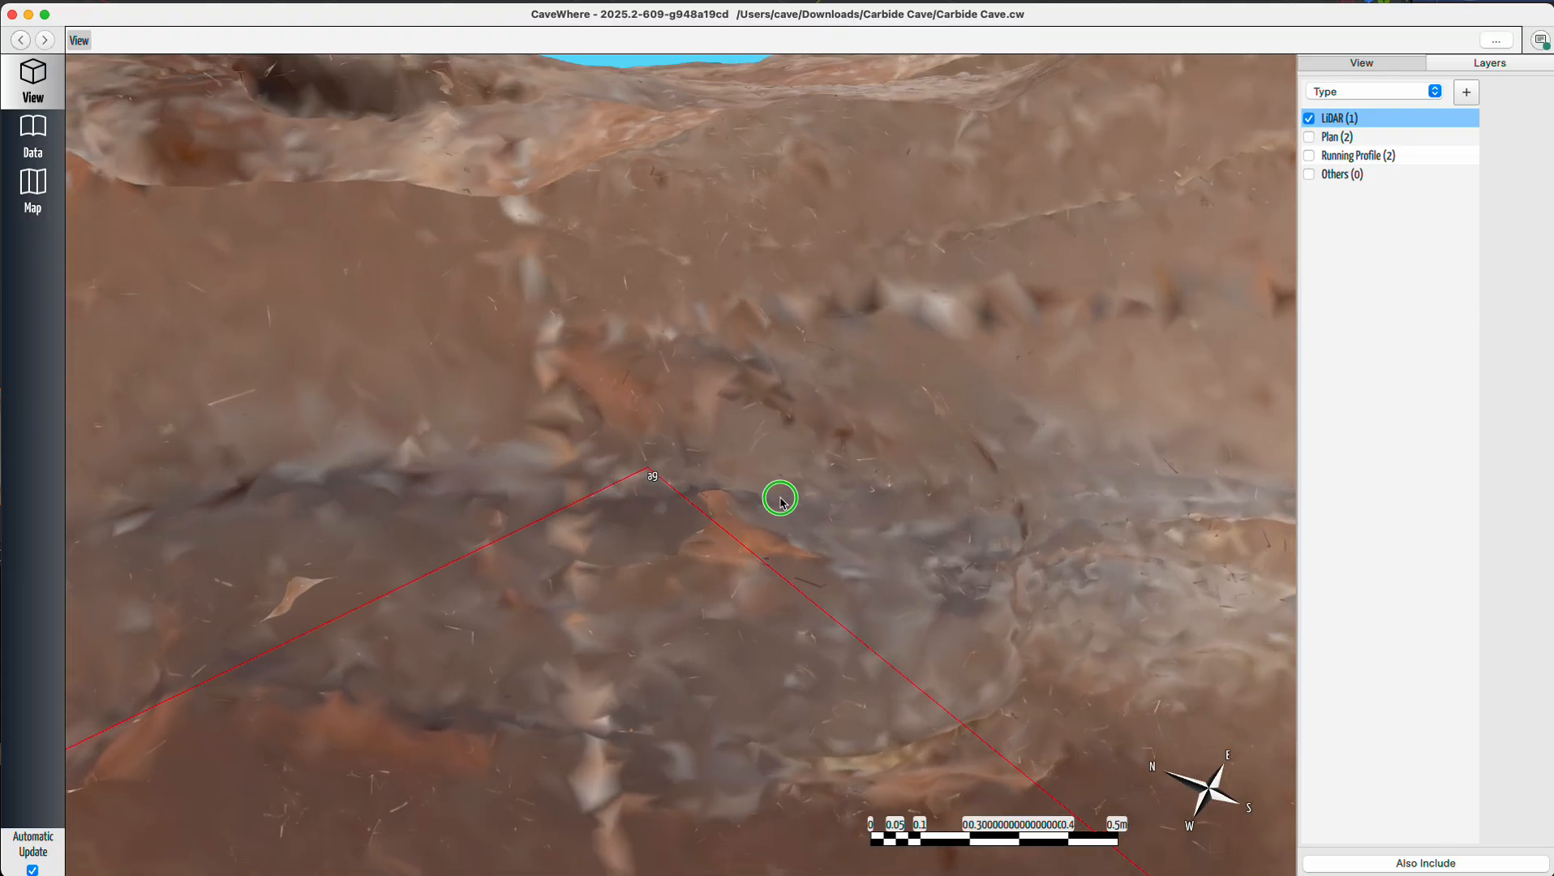
drag(780, 502, 746, 451)
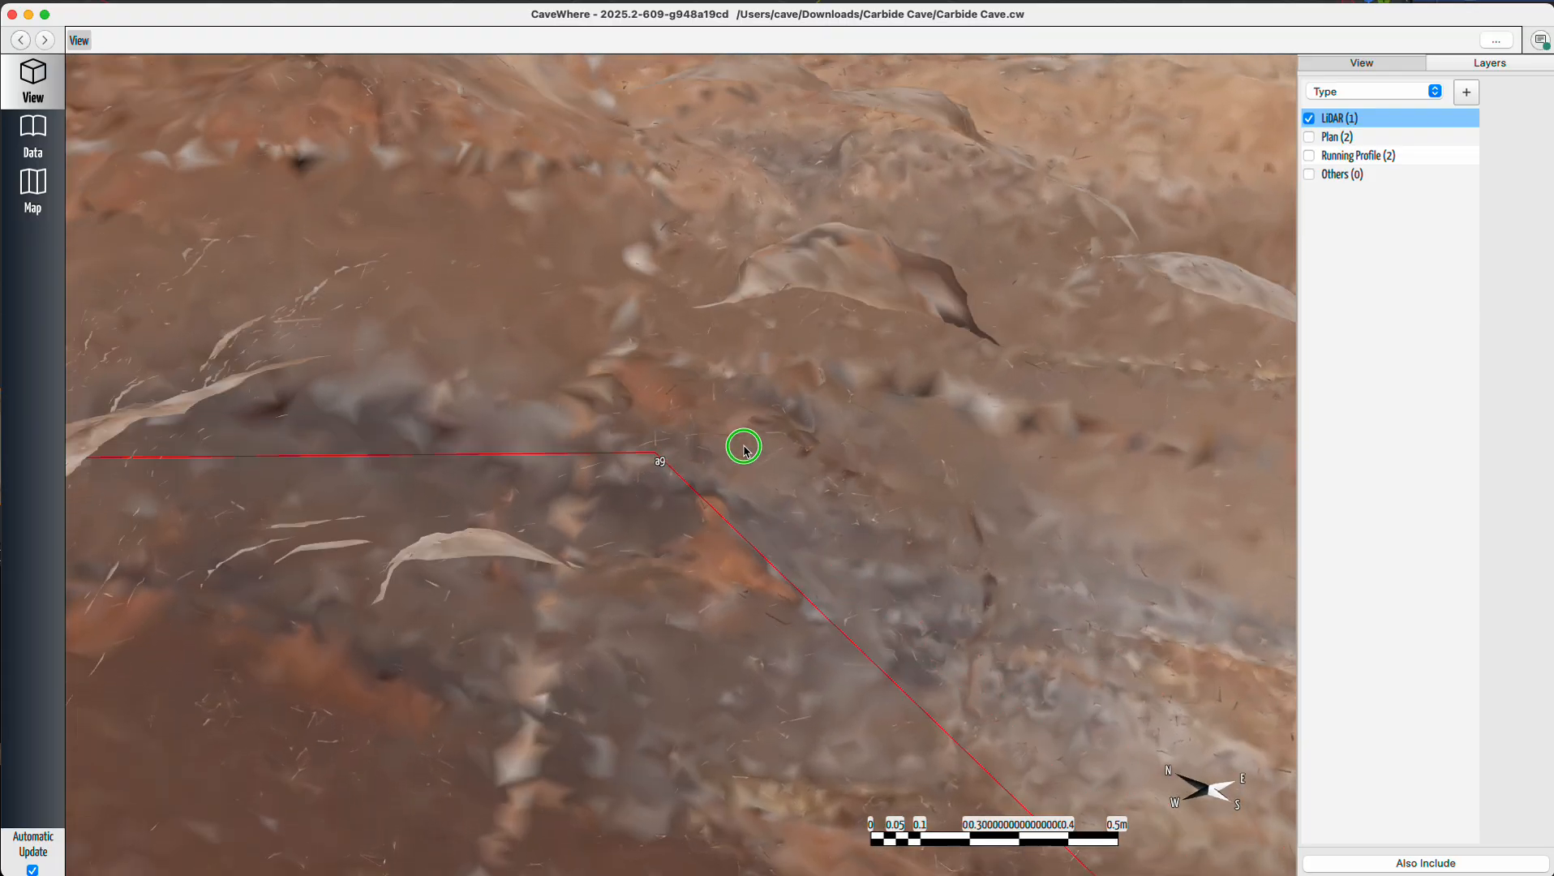
scroll(663, 523, down, 10)
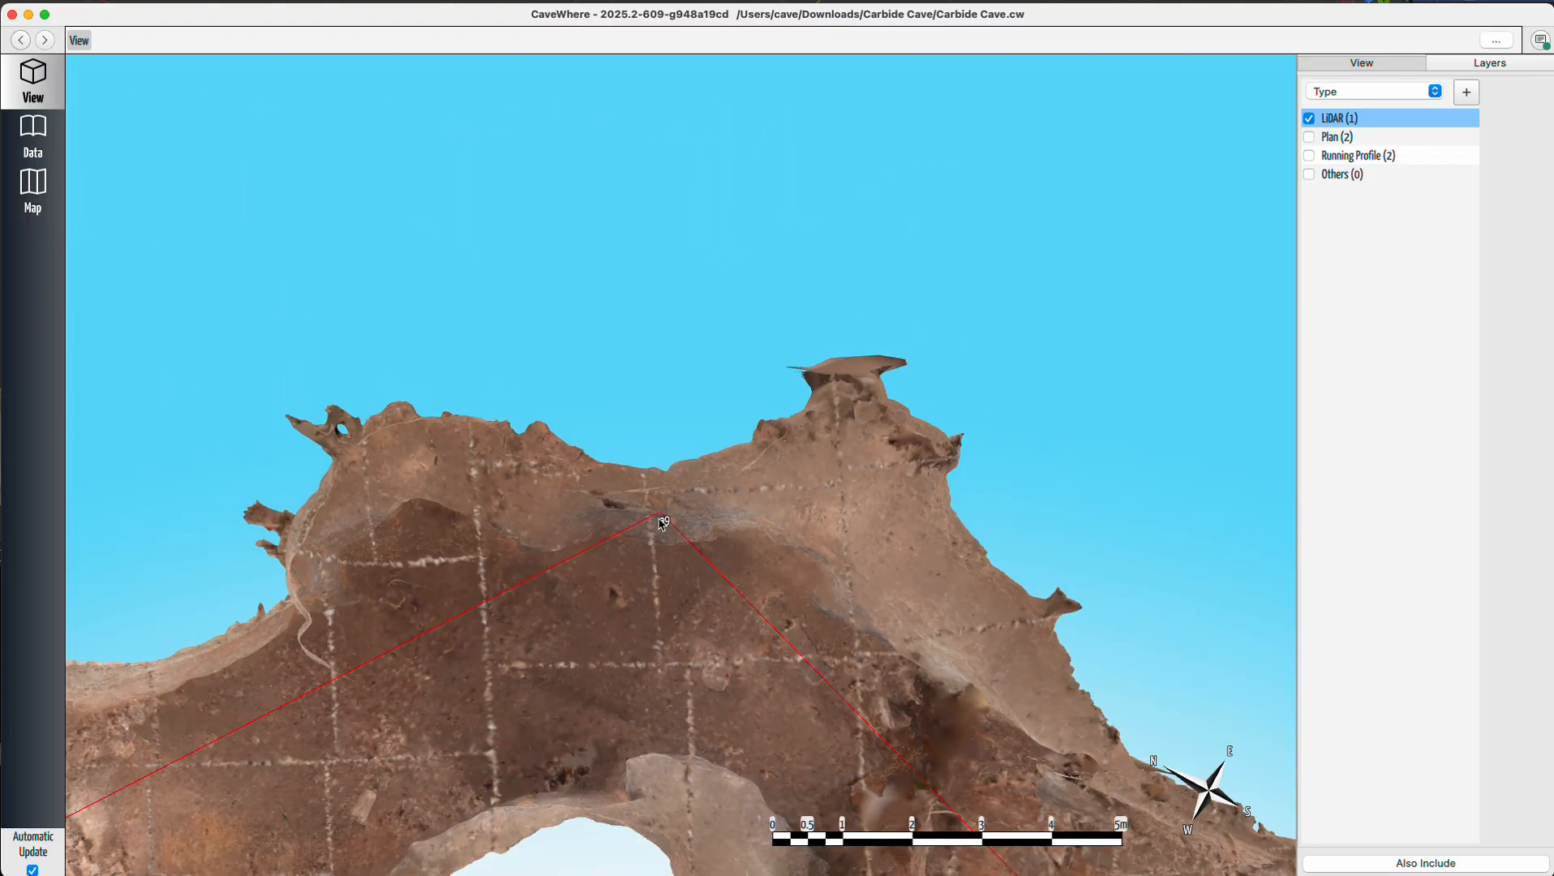
scroll(663, 523, down, 1)
drag(962, 753, 468, 302)
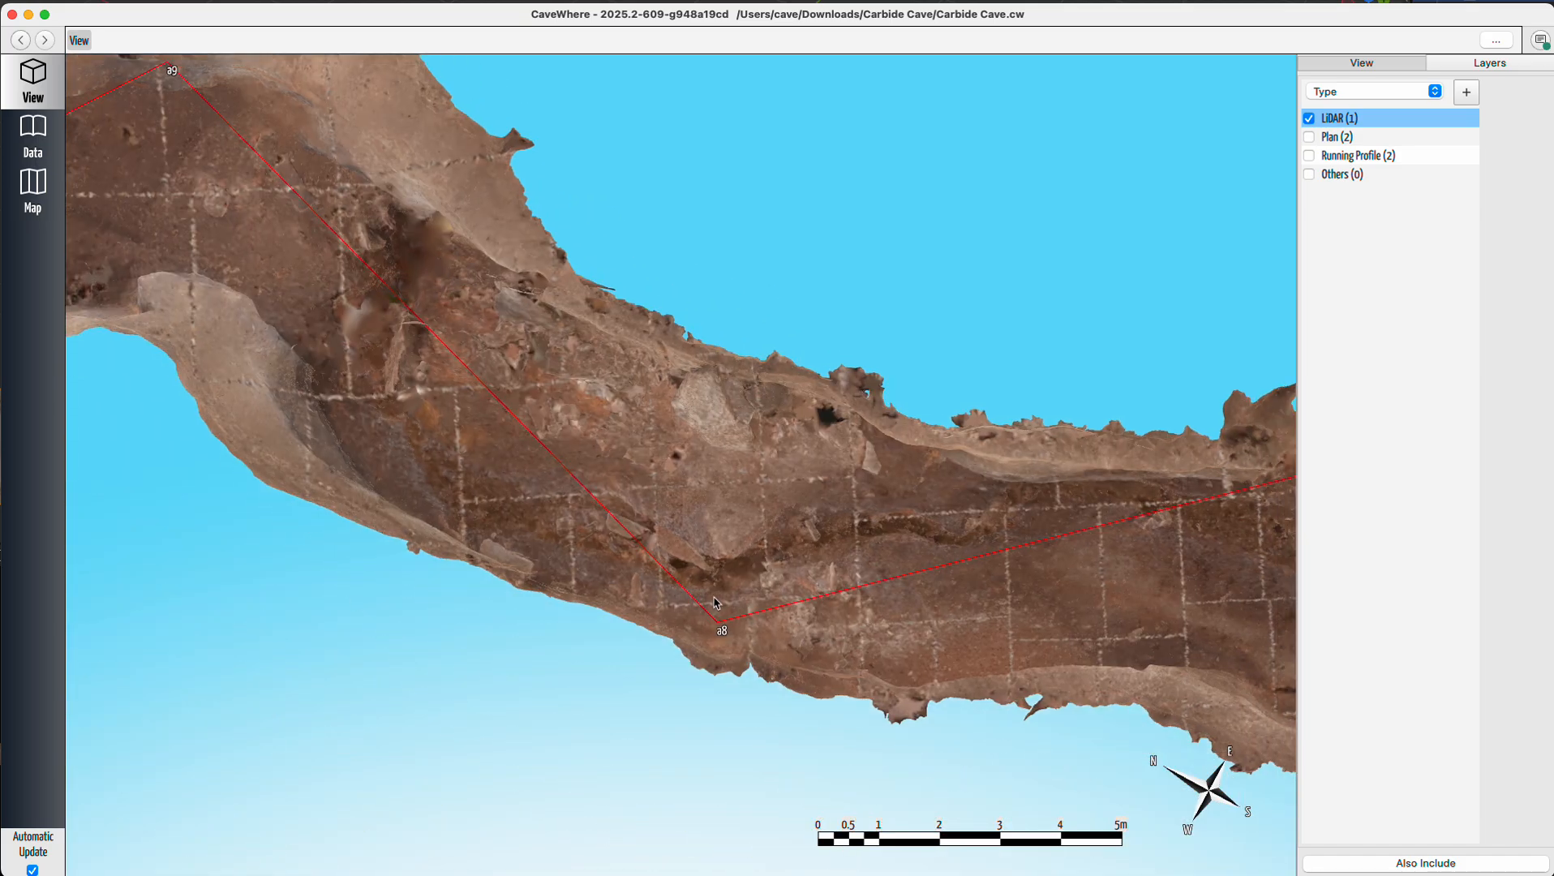
scroll(724, 632, up, 3)
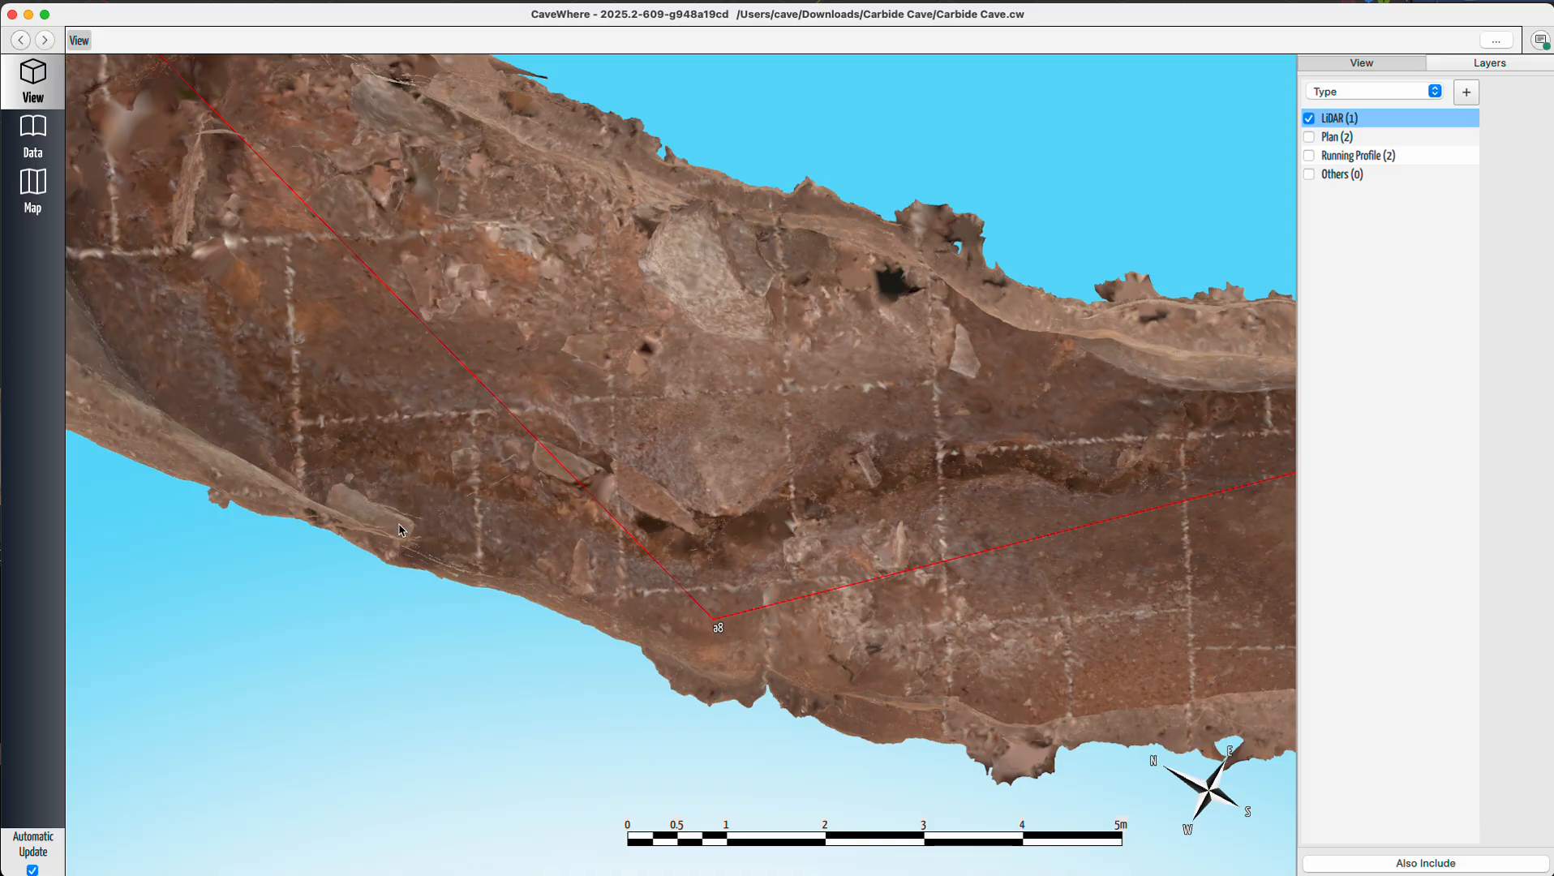
right_drag(722, 640, 532, 589)
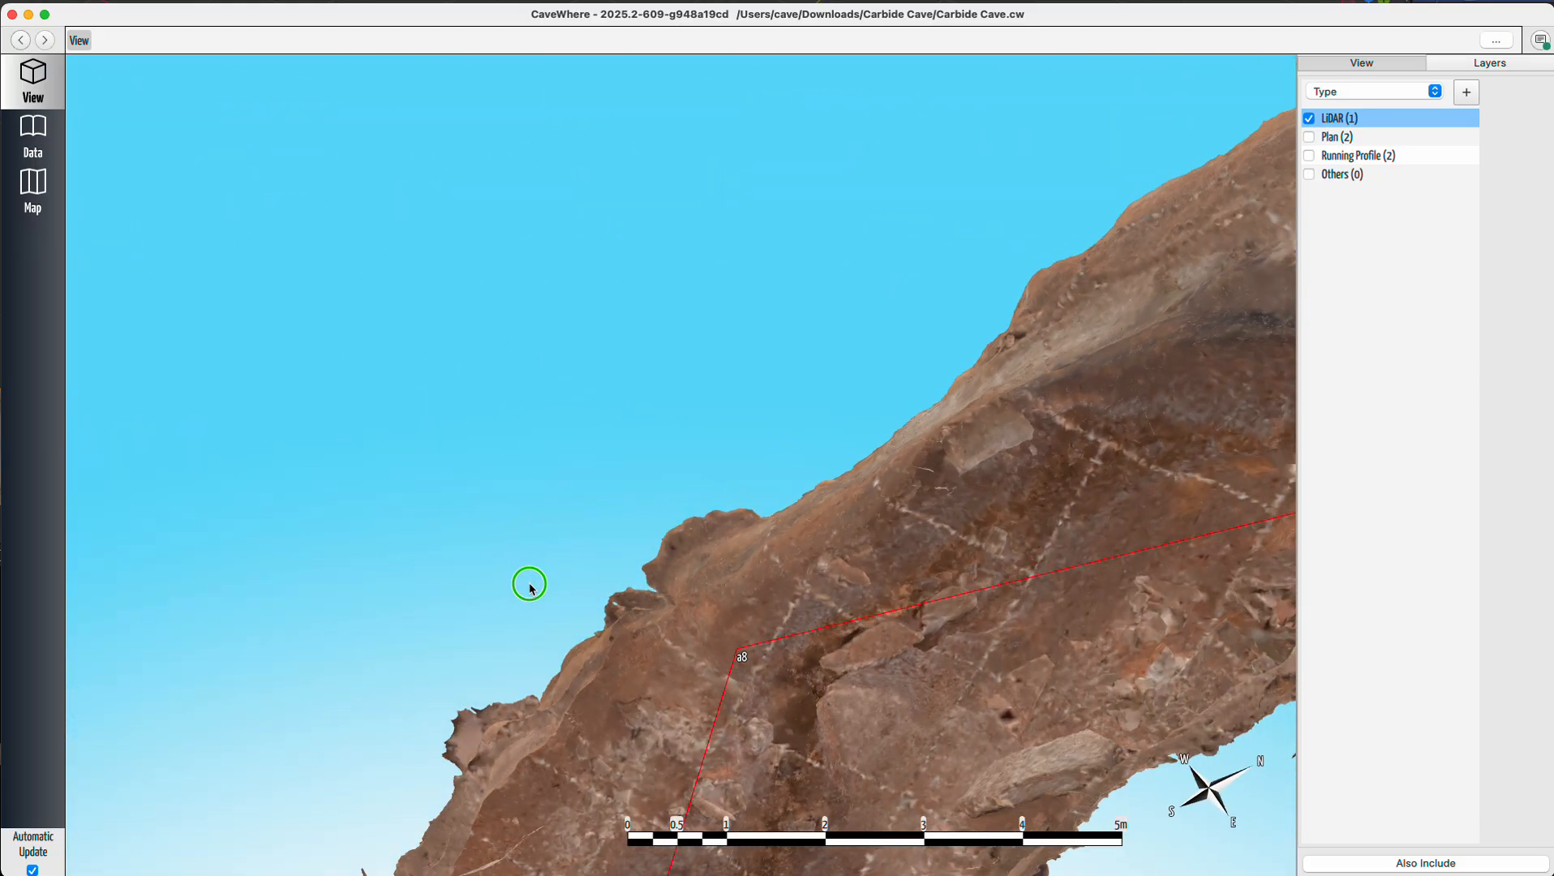
Show the Plan layer and toggle the LiDAR layer to compare the plan sketch with the passage at station a8.
click(1309, 138)
right_drag(867, 641, 1070, 802)
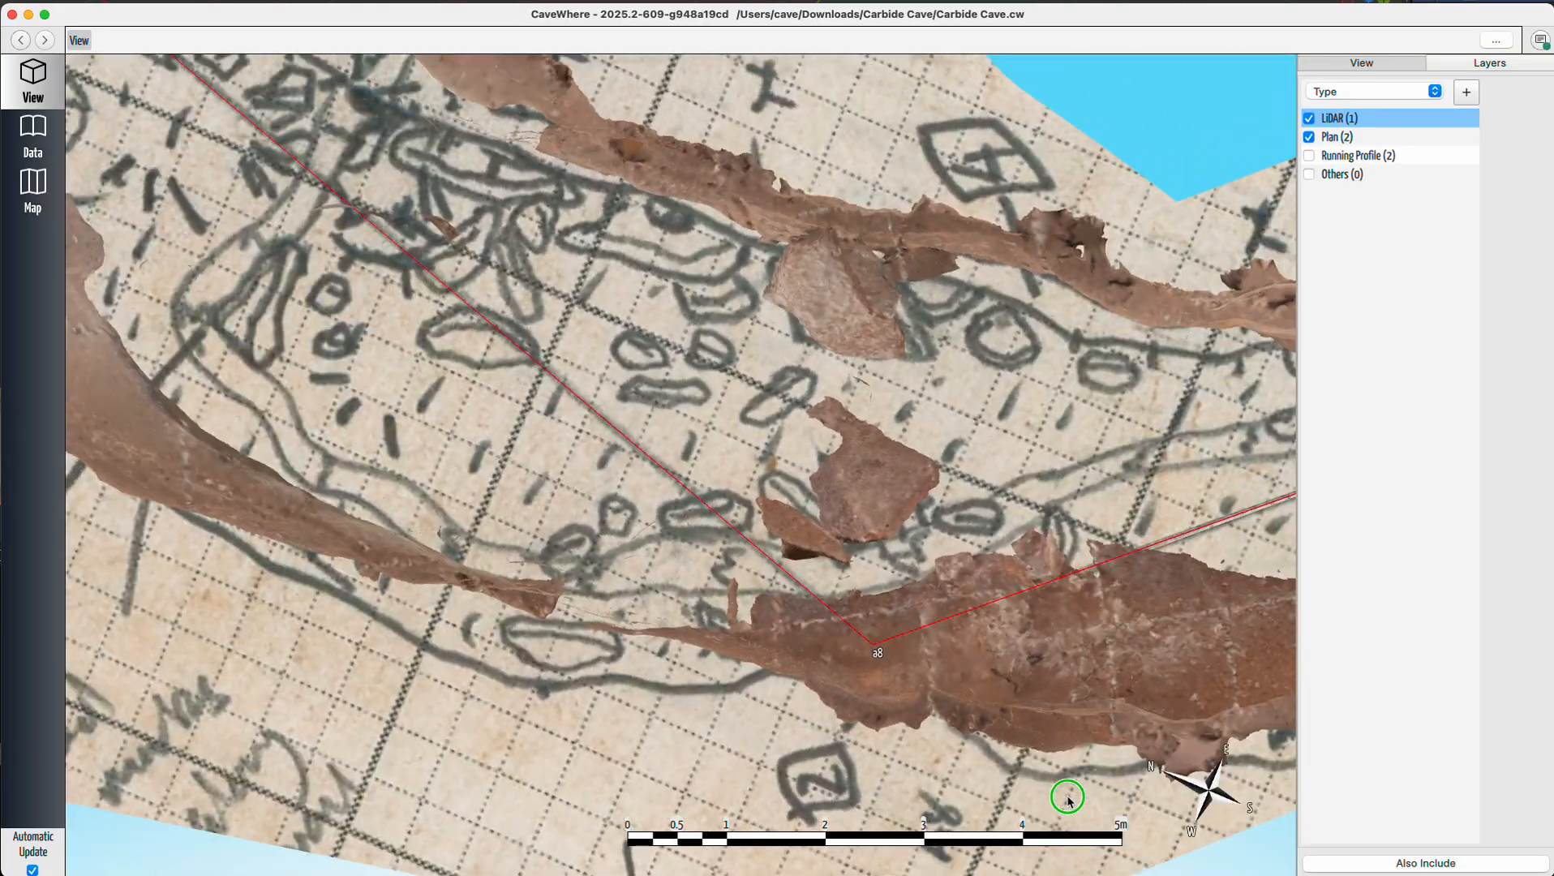
click(1309, 119)
click(1310, 119)
click(1309, 119)
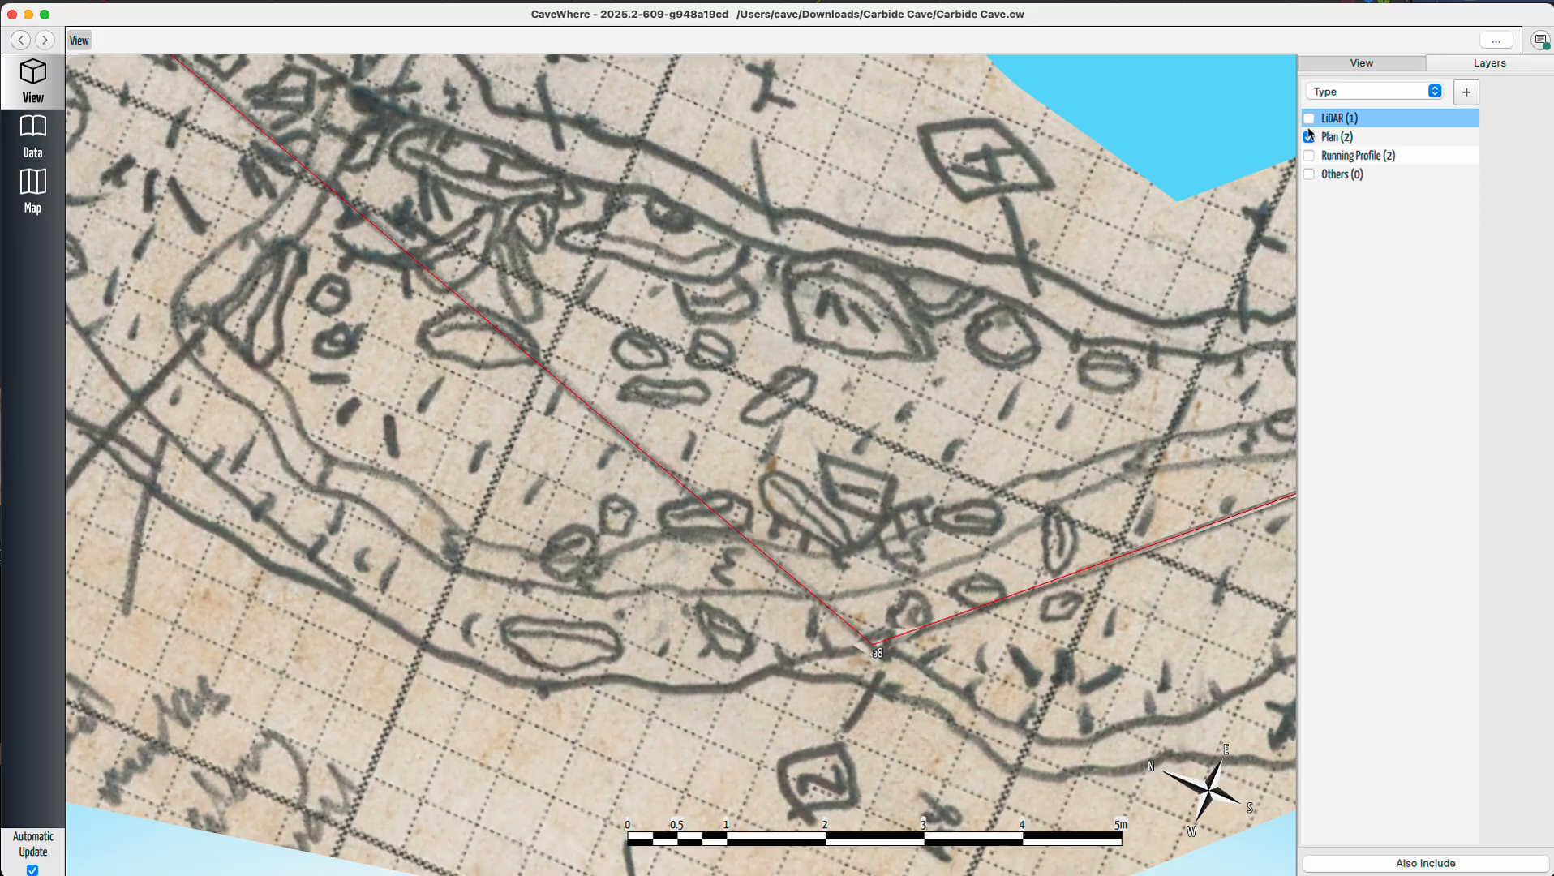
mouse_move(1128, 389)
mouse_down()
mouse_move(1031, 420)
mouse_move(1034, 347)
mouse_move(1049, 495)
mouse_move(1190, 260)
mouse_up()
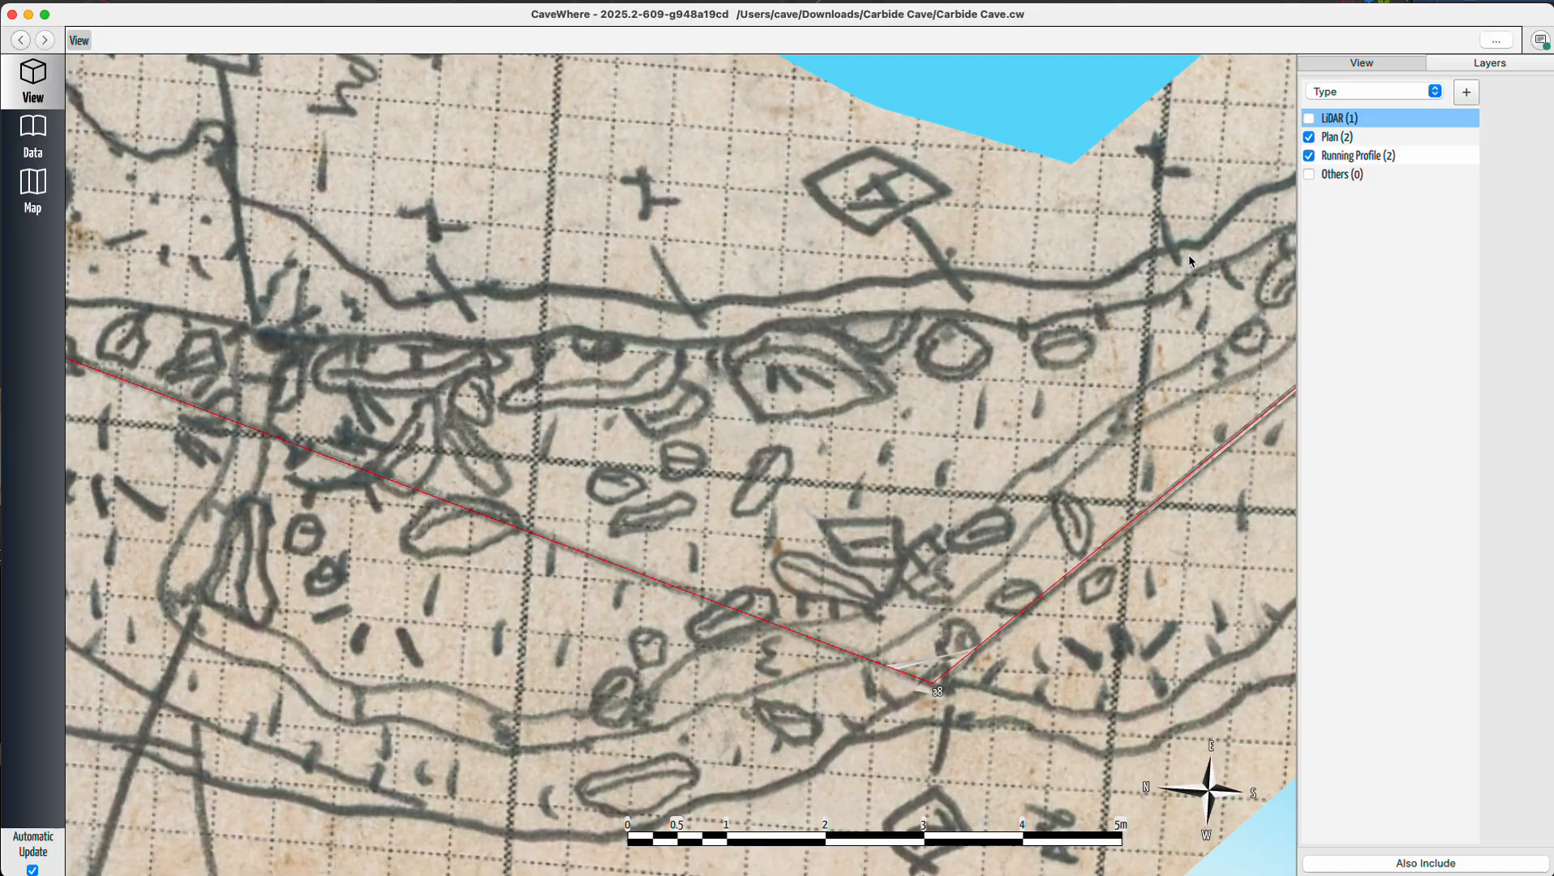
click(1309, 119)
drag(933, 568, 843, 519)
Hide the Running Profile layer and inspect the LiDAR model against the plan sketch near station a8, toggling LiDAR.
click(1309, 156)
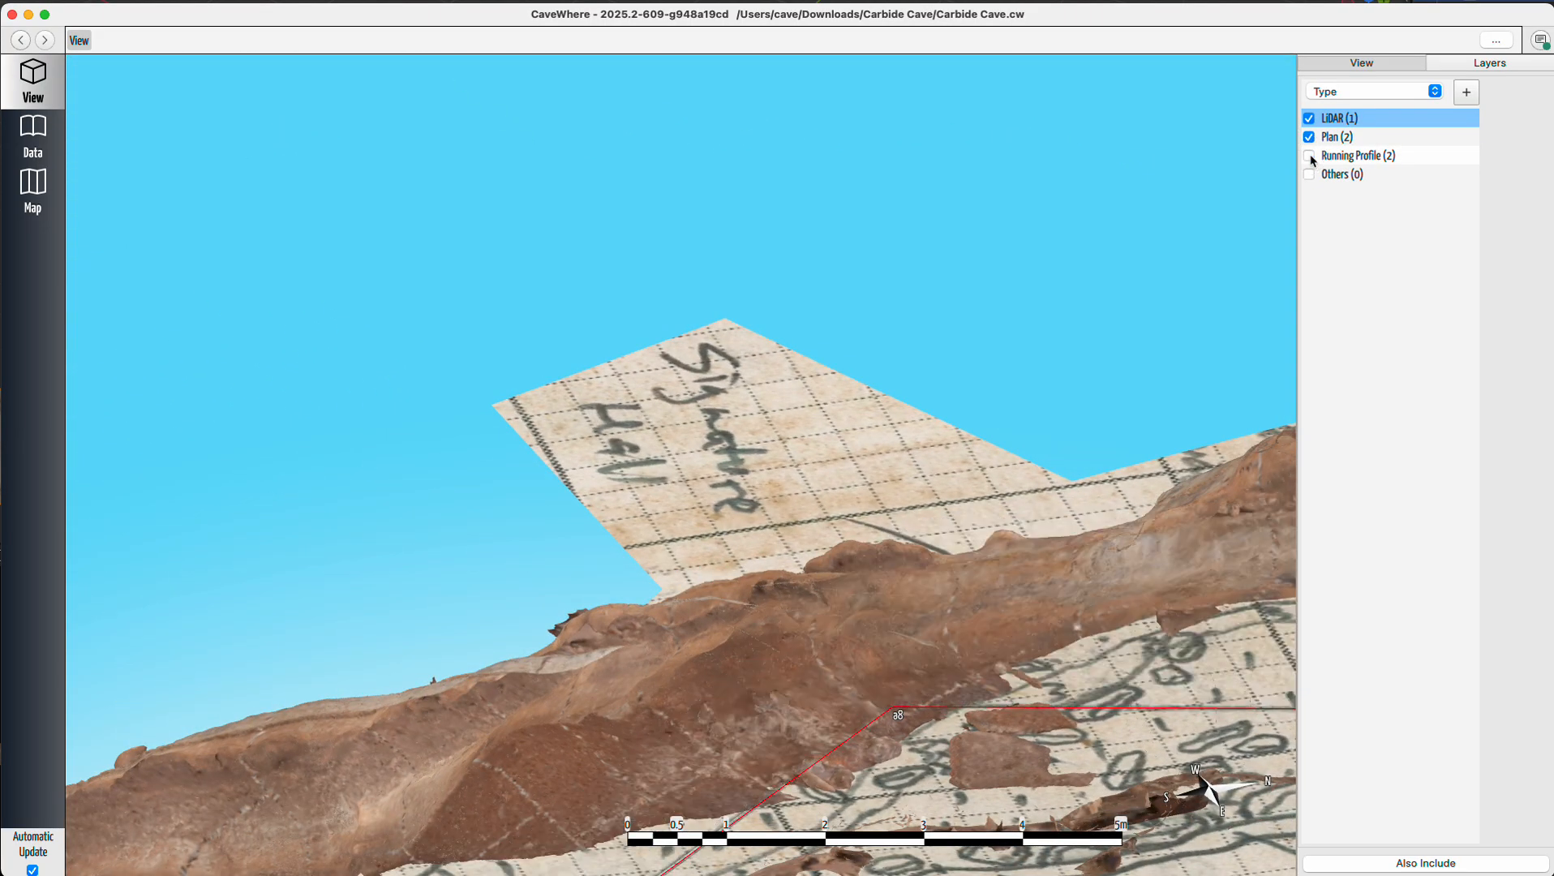
drag(890, 769, 828, 661)
right_drag(827, 662, 916, 669)
scroll(757, 486, up, 10)
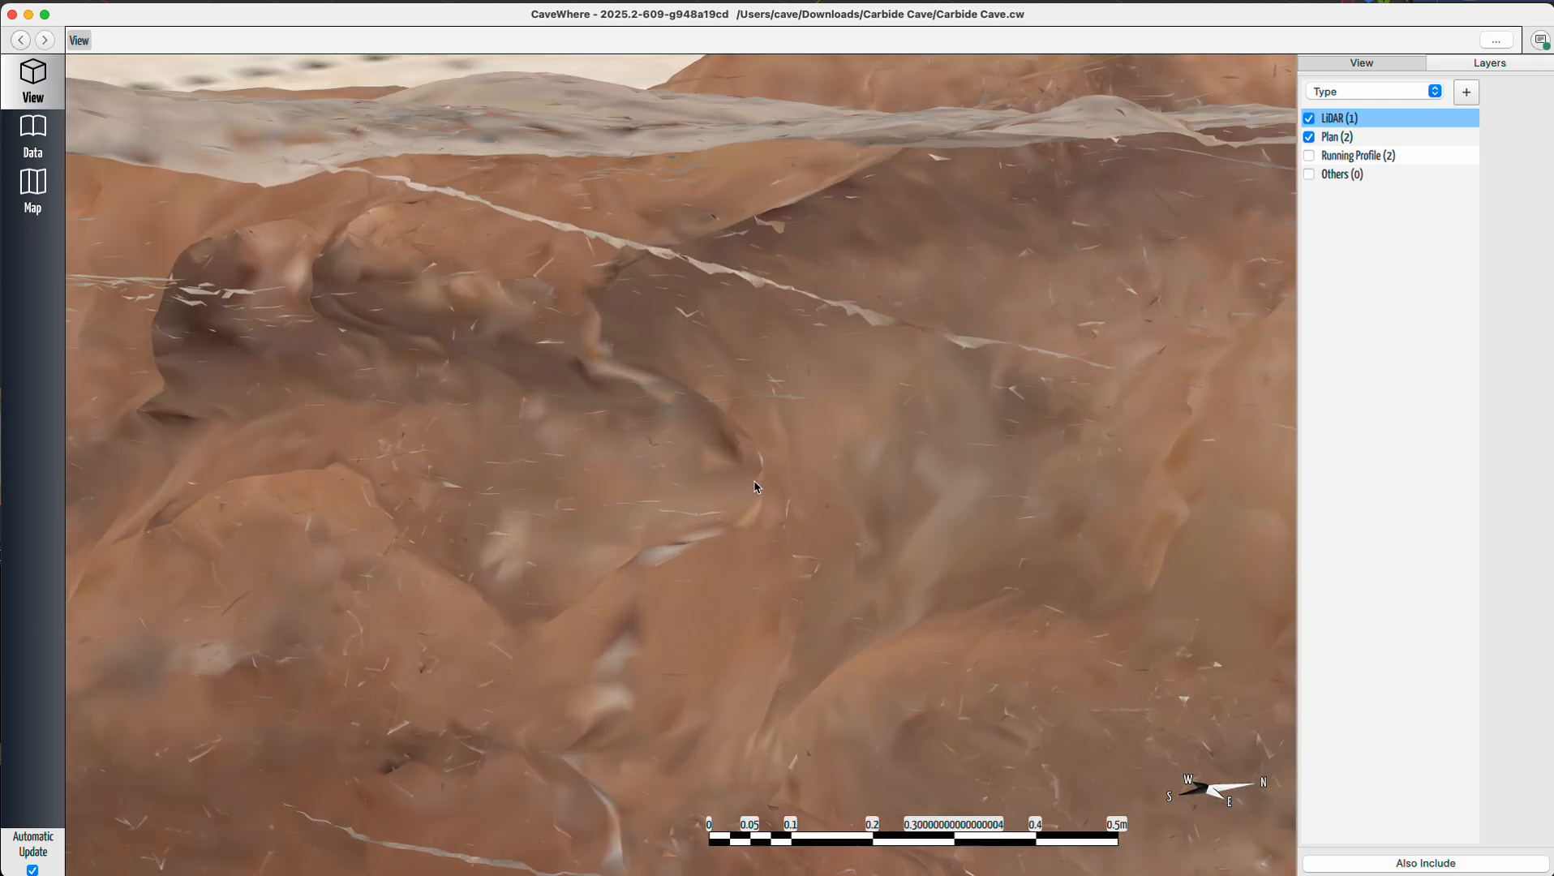
drag(756, 486, 784, 509)
mouse_move(784, 510)
right_down()
mouse_move(829, 510)
mouse_move(809, 555)
right_up()
scroll(809, 555, down, 10)
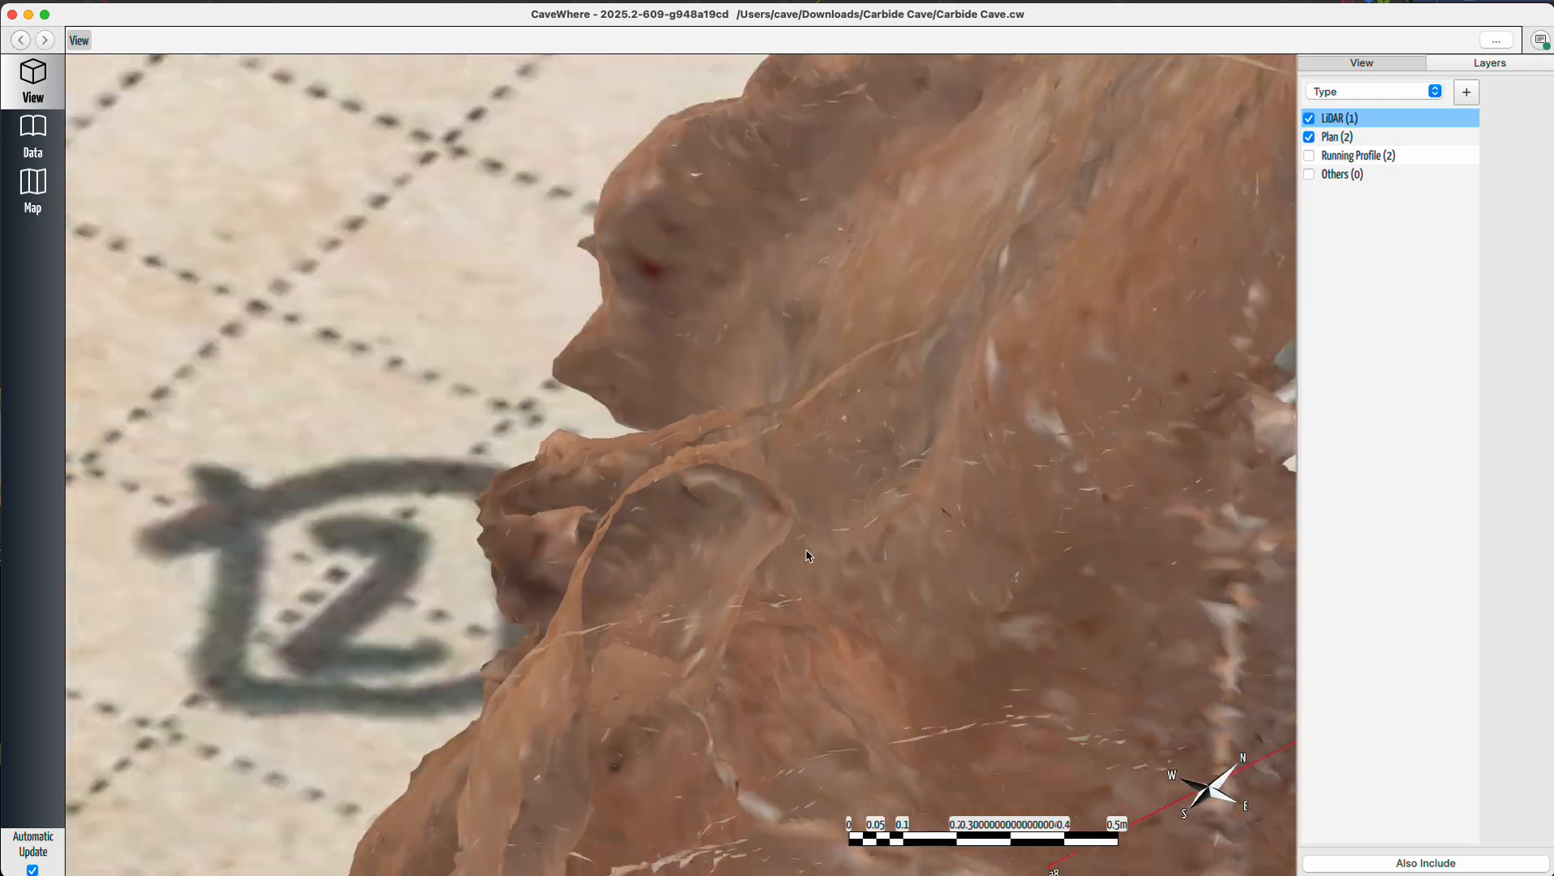
drag(854, 590, 872, 685)
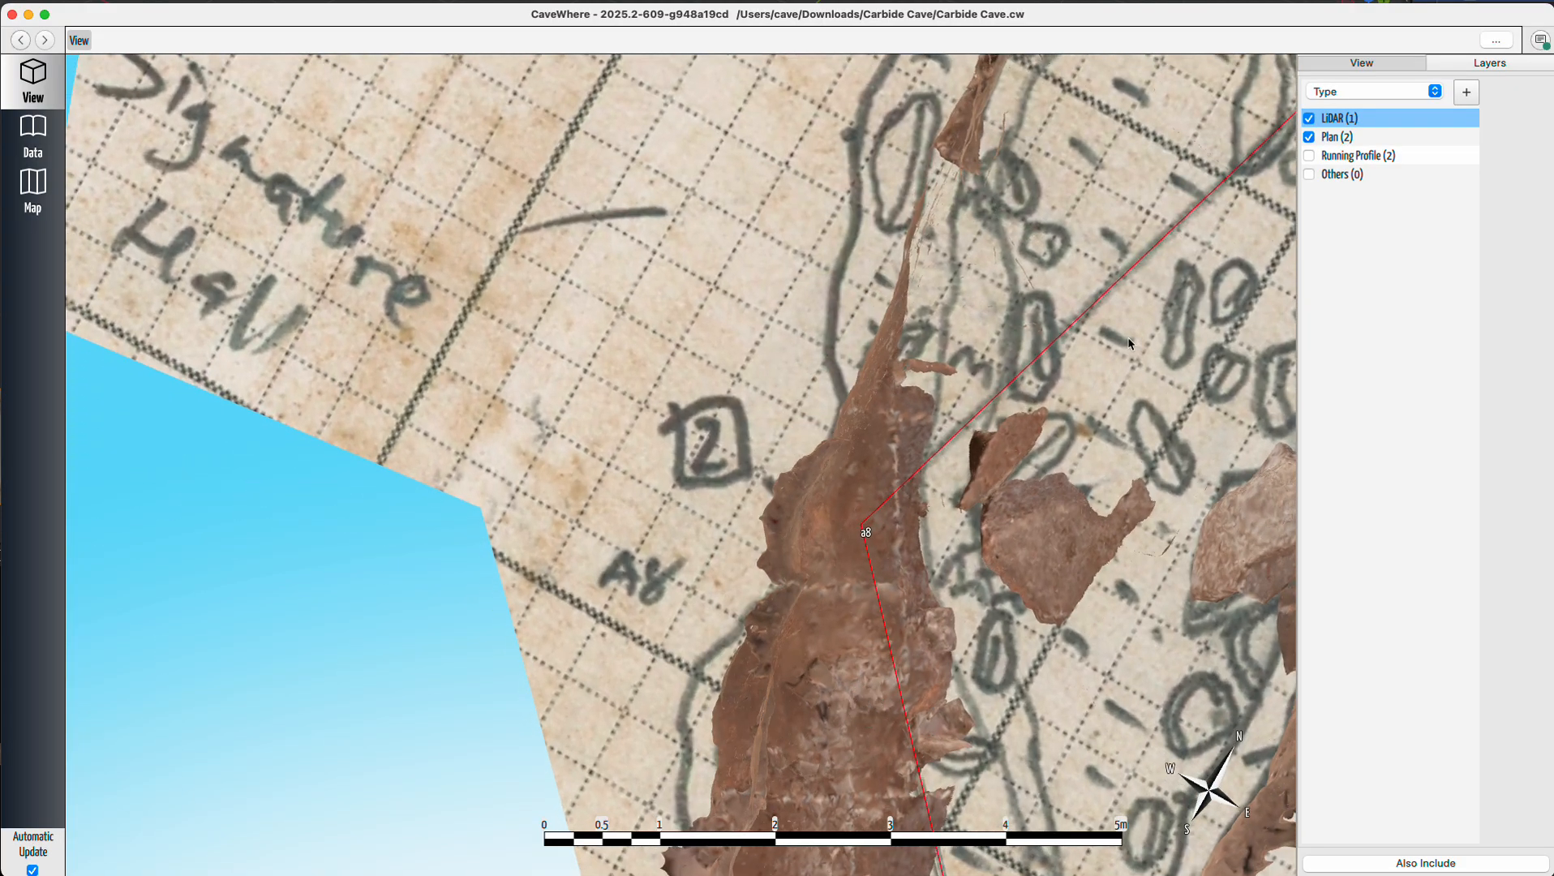
click(1309, 122)
click(1309, 121)
click(1309, 122)
click(1309, 122)
drag(901, 567, 852, 473)
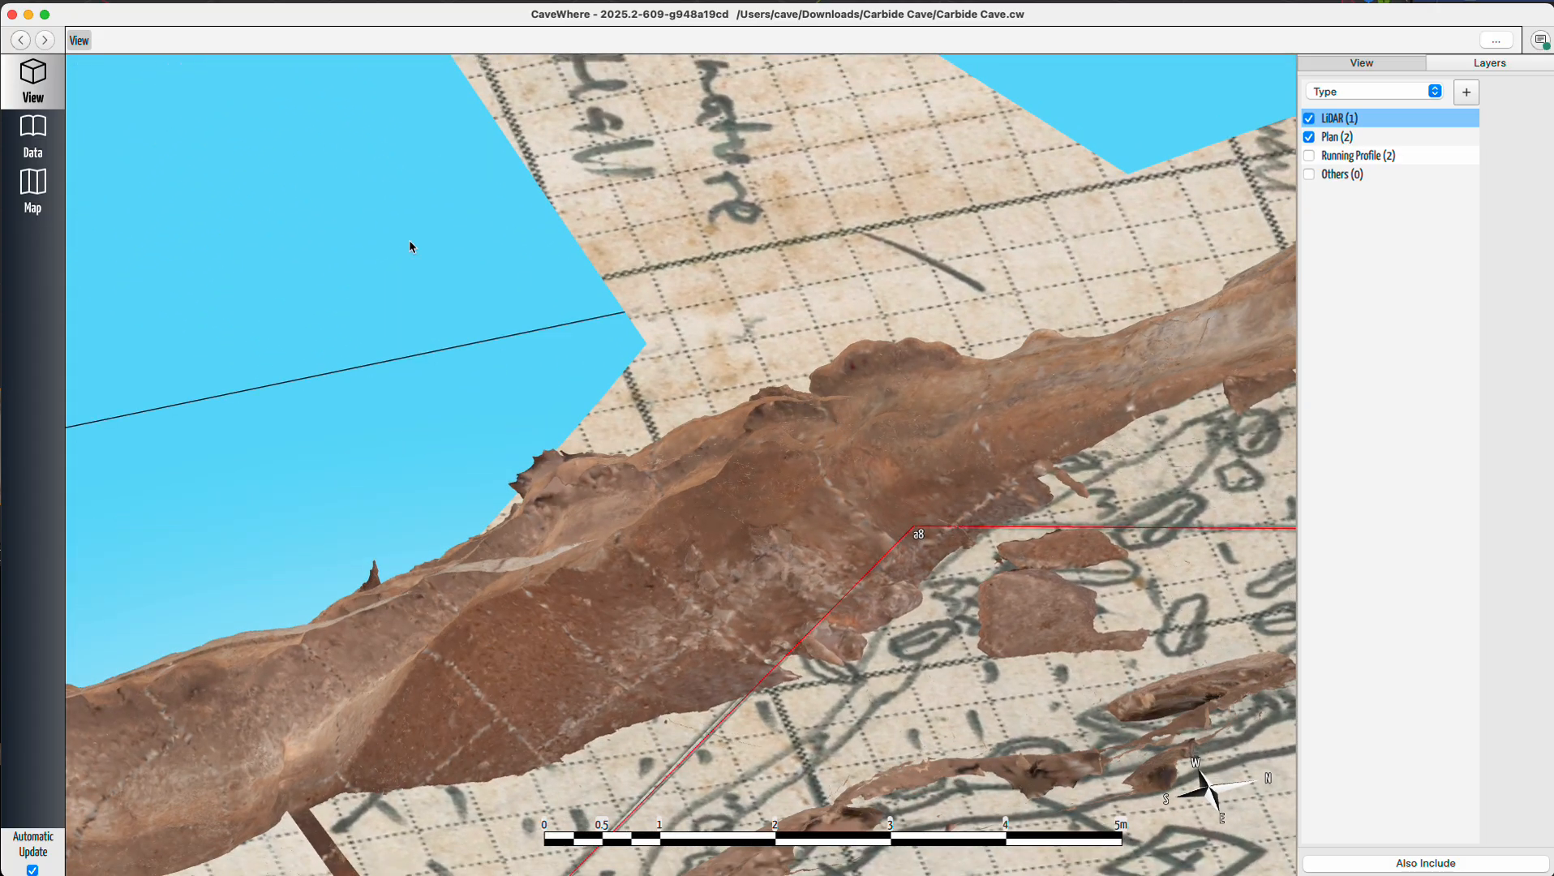
Open the trip's data page and inspect the station markers on the LiDAR note, then return to the 3D view.
click(54, 137)
scroll(840, 639, up, 10)
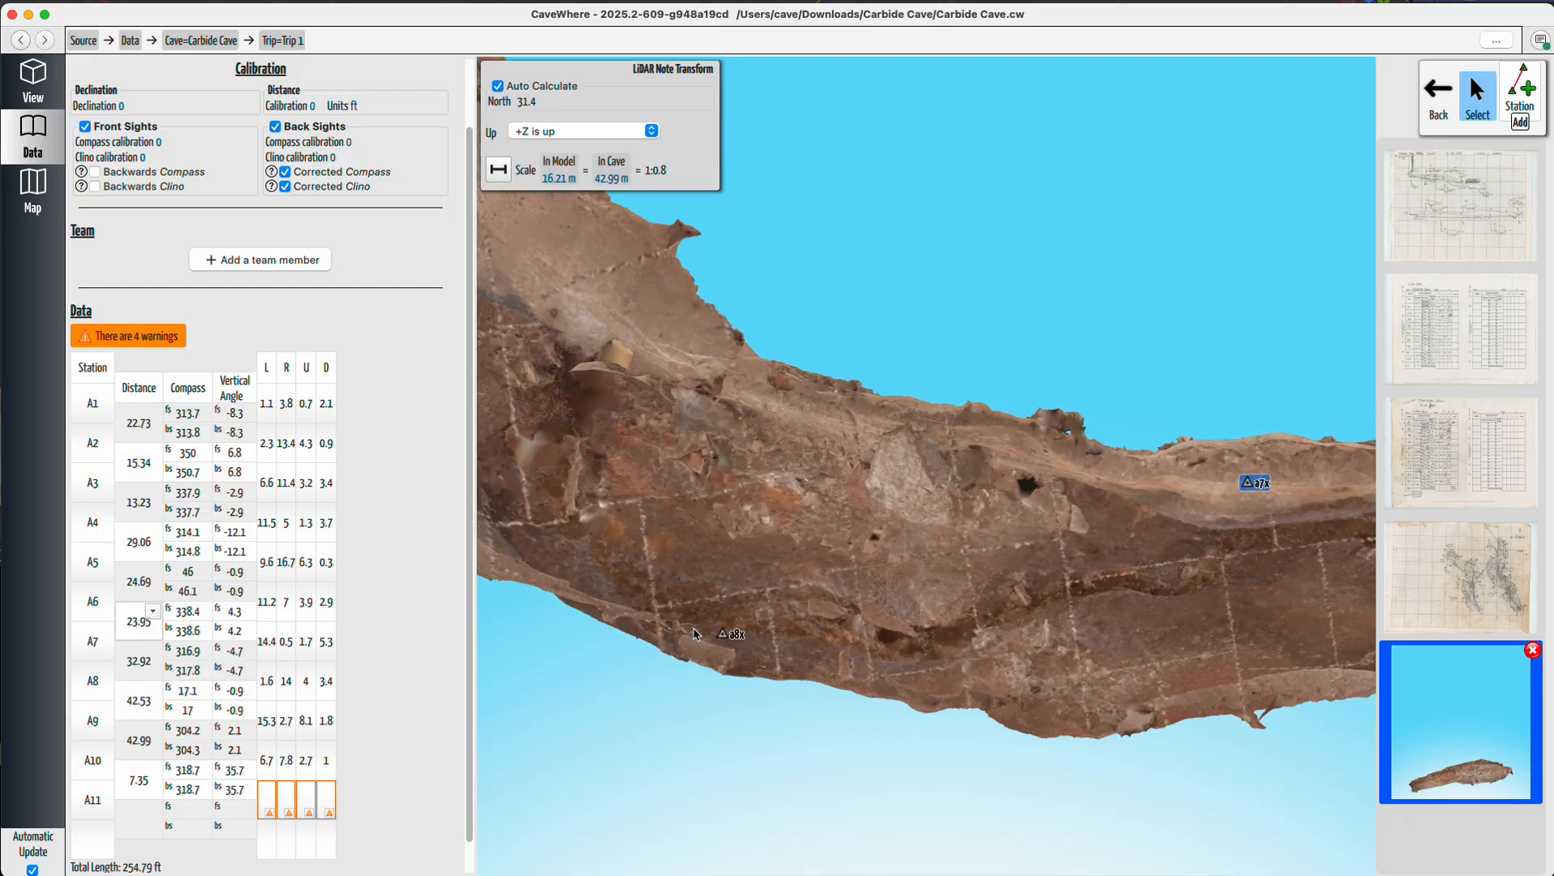
drag(705, 634, 1019, 548)
drag(1160, 422, 731, 491)
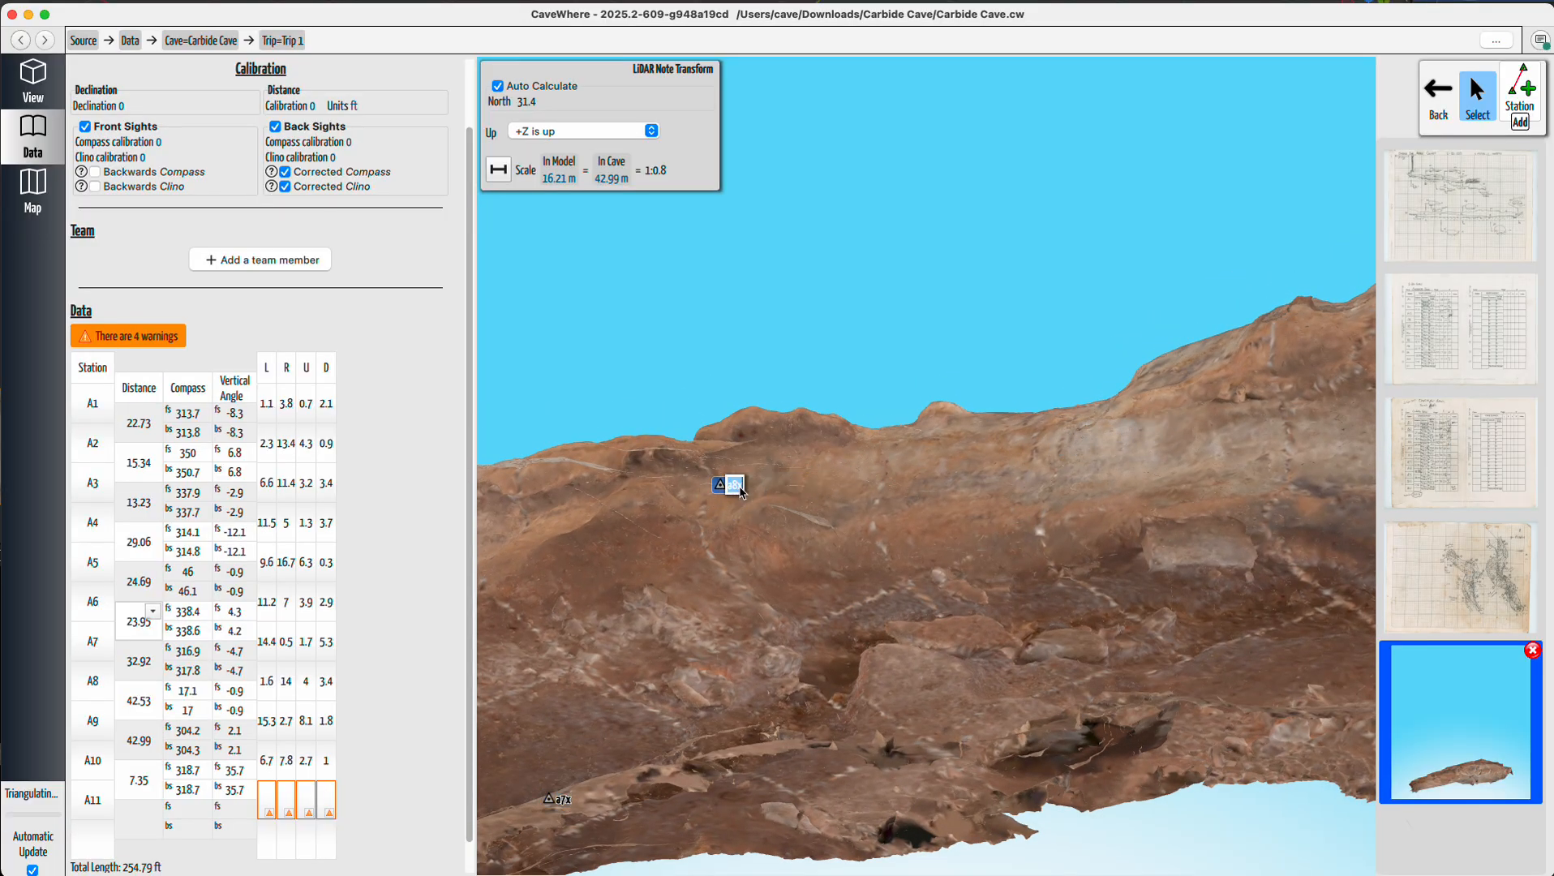
key(Return)
click(20, 69)
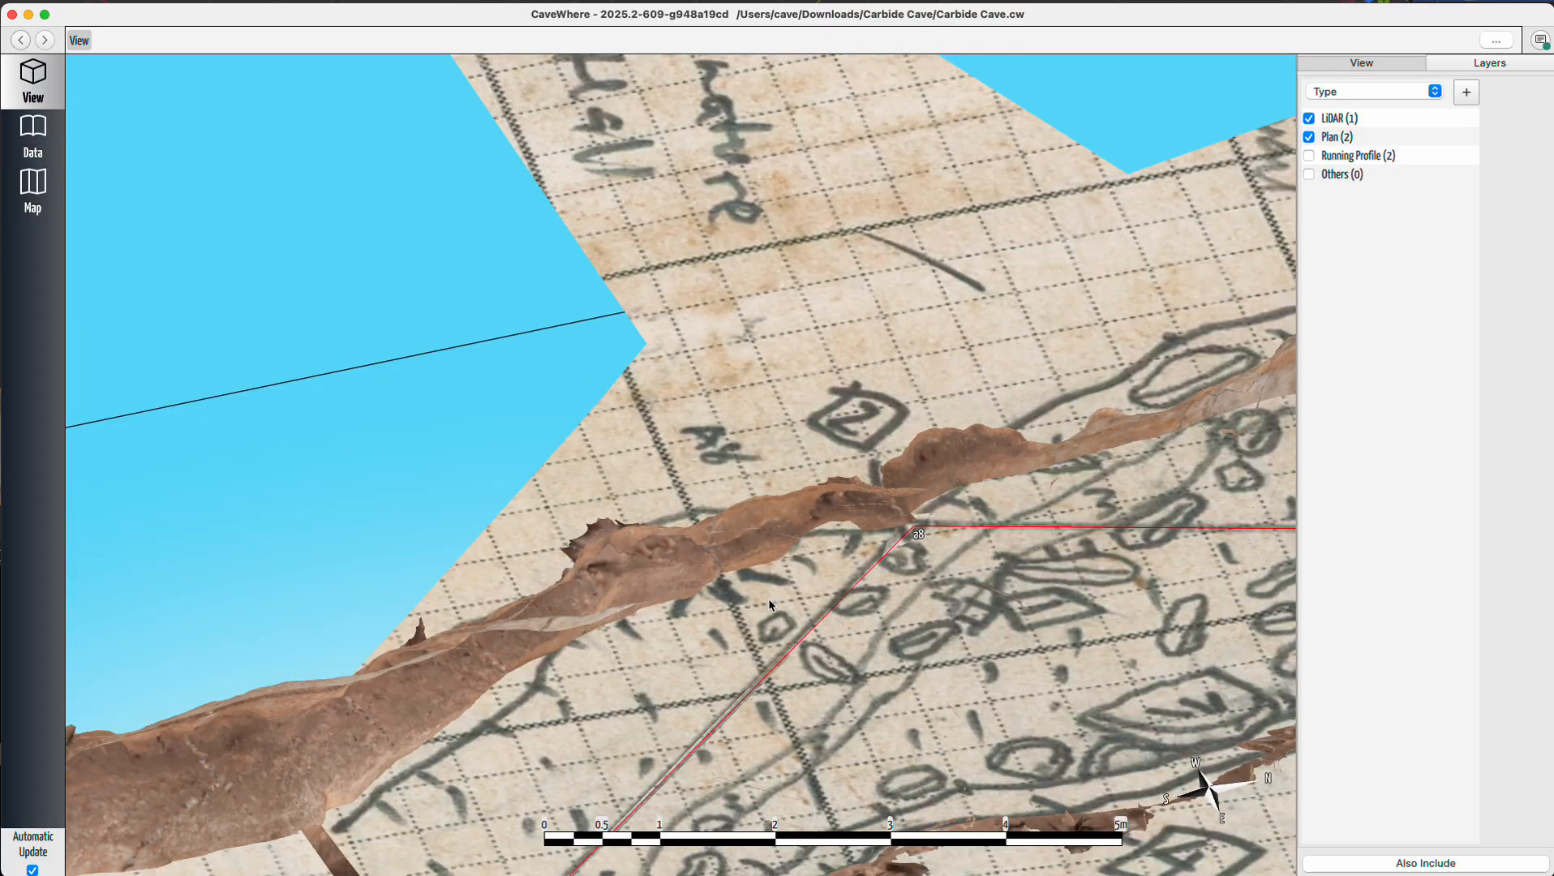
Show the Running Profile layer and compare the profile sketch with the LiDAR passage around station a8.
drag(771, 605, 1028, 516)
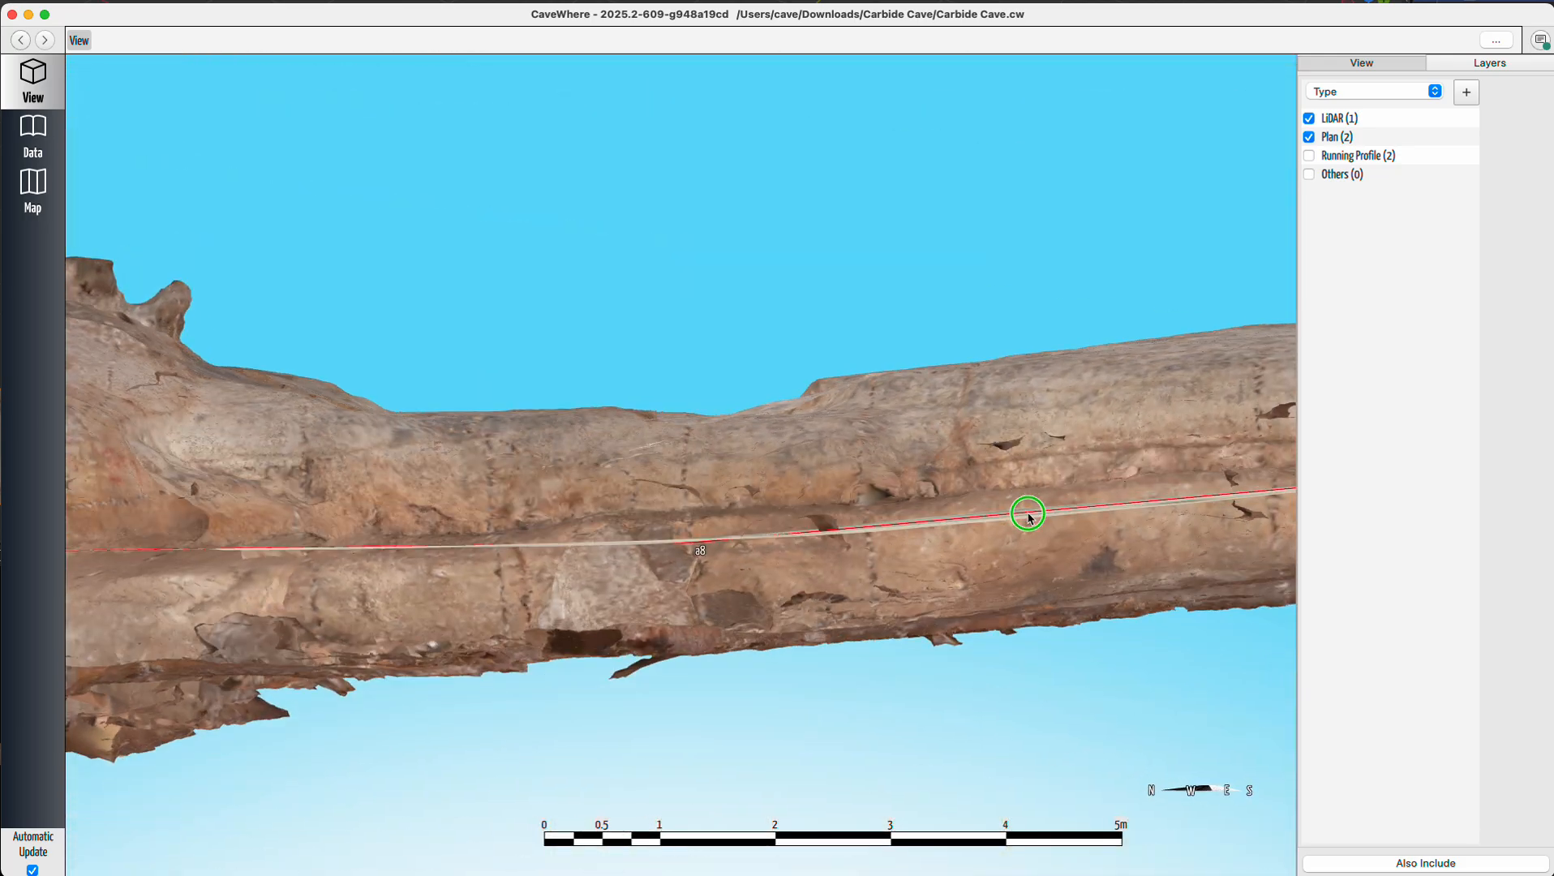
click(1309, 156)
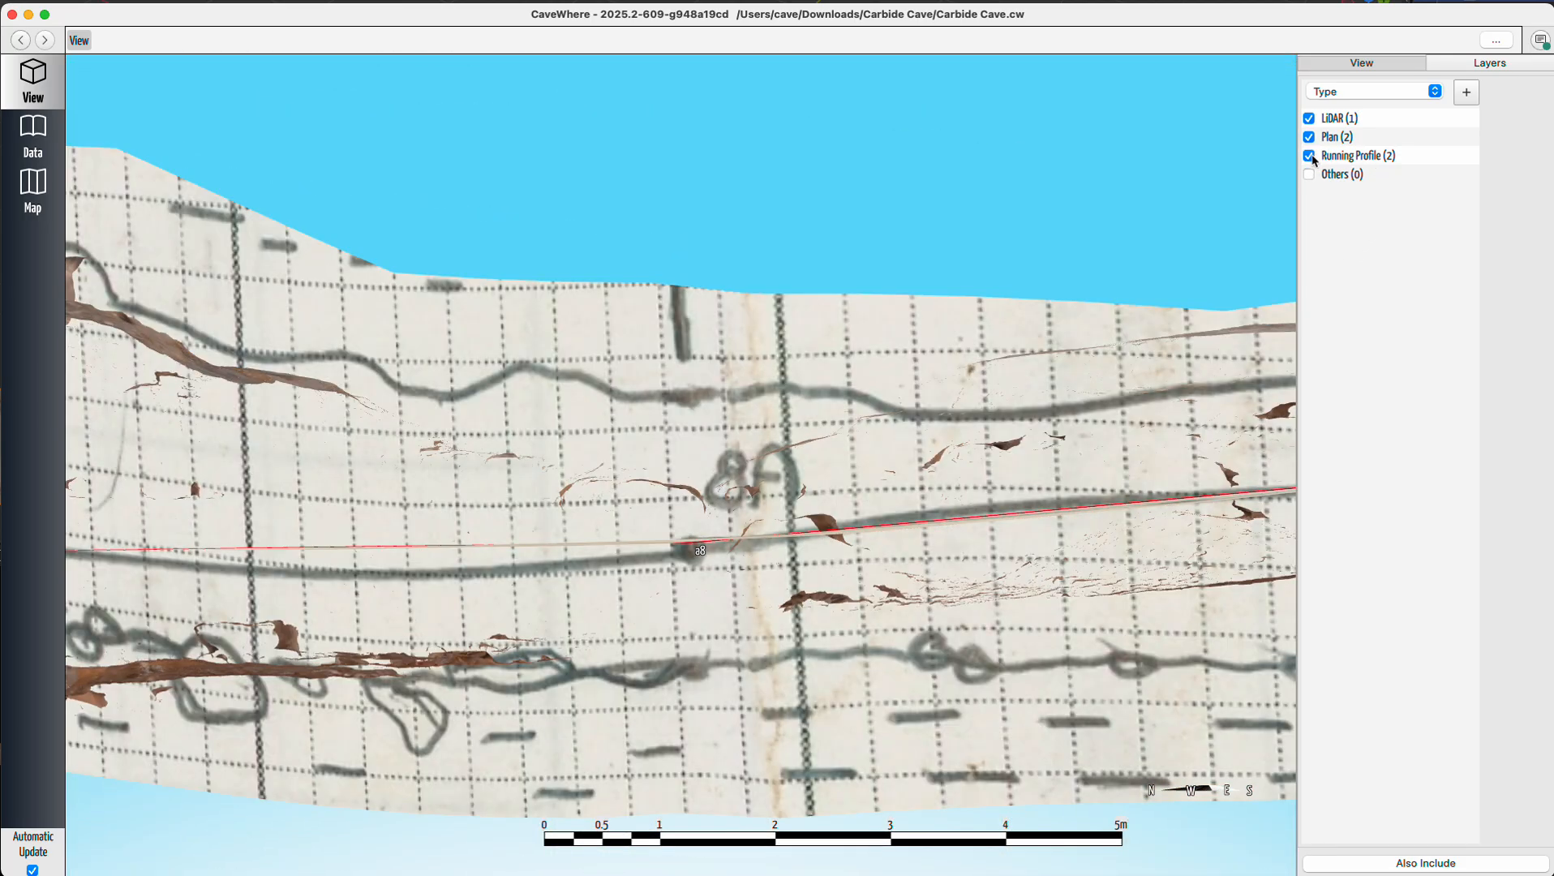
scroll(656, 493, down, 3)
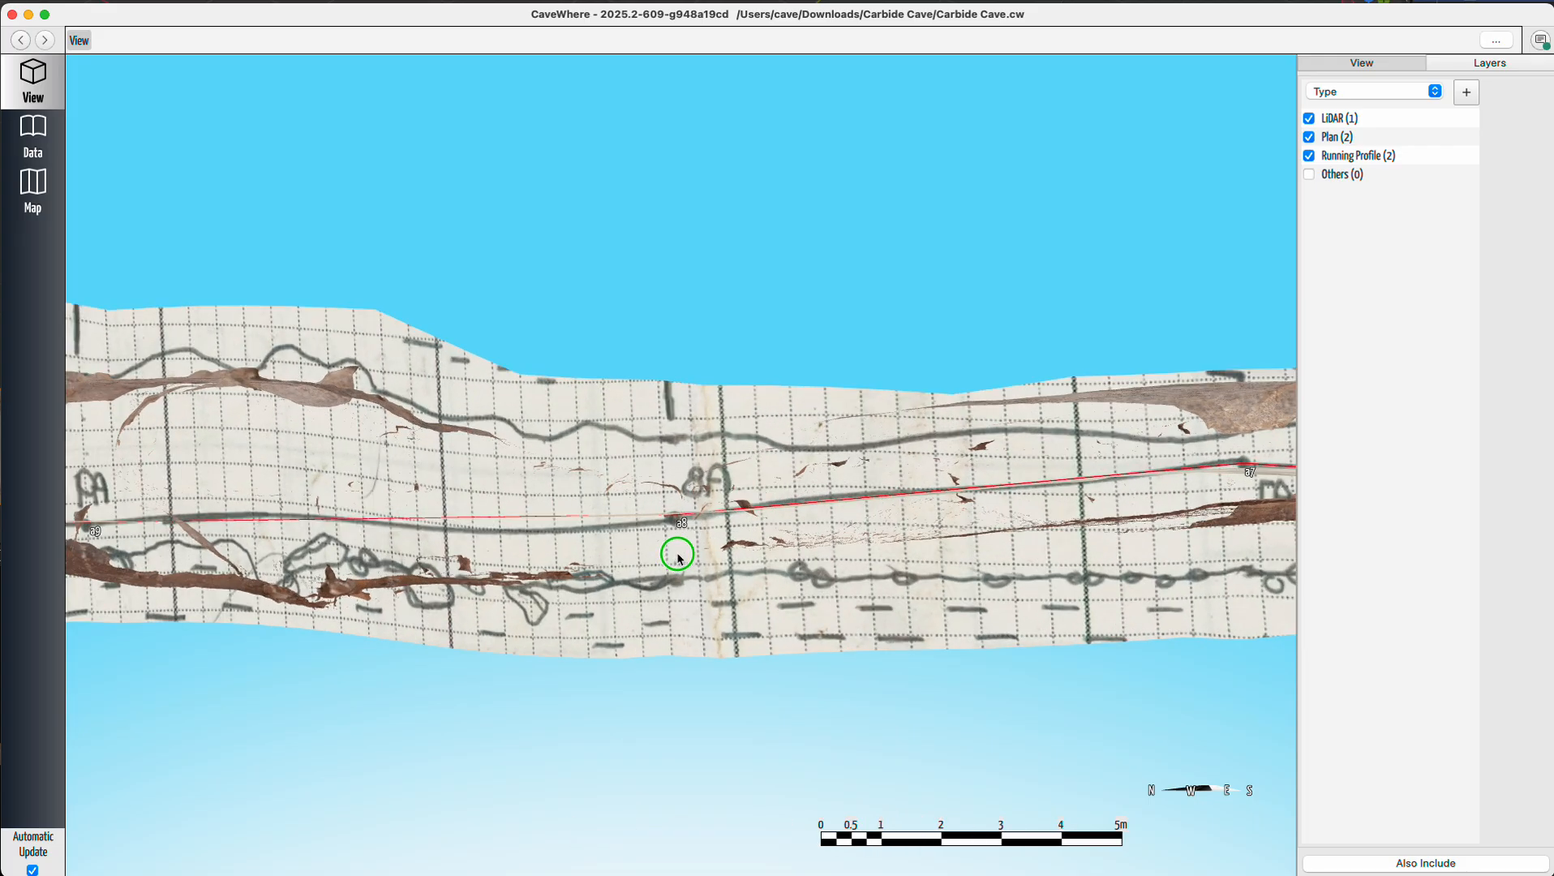
mouse_move(678, 558)
mouse_down()
mouse_move(687, 537)
mouse_move(673, 579)
mouse_move(707, 561)
mouse_move(697, 547)
mouse_move(738, 566)
mouse_move(593, 468)
mouse_move(520, 479)
mouse_move(535, 519)
mouse_move(560, 507)
mouse_move(580, 536)
mouse_move(595, 710)
mouse_up()
scroll(1029, 404, up, 5)
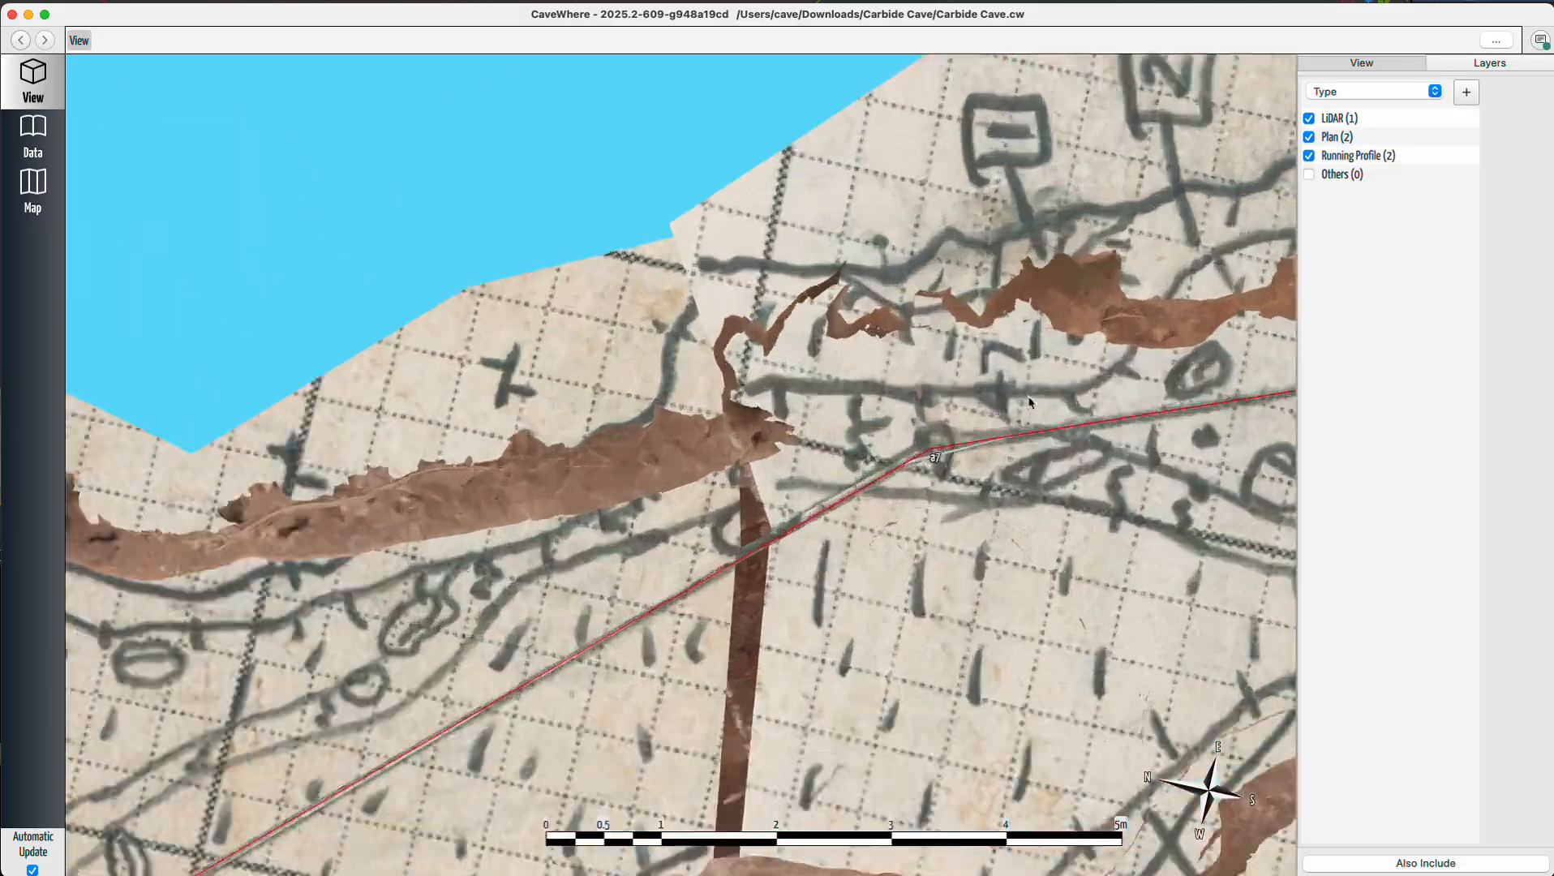
scroll(977, 409, down, 4)
scroll(970, 416, up, 5)
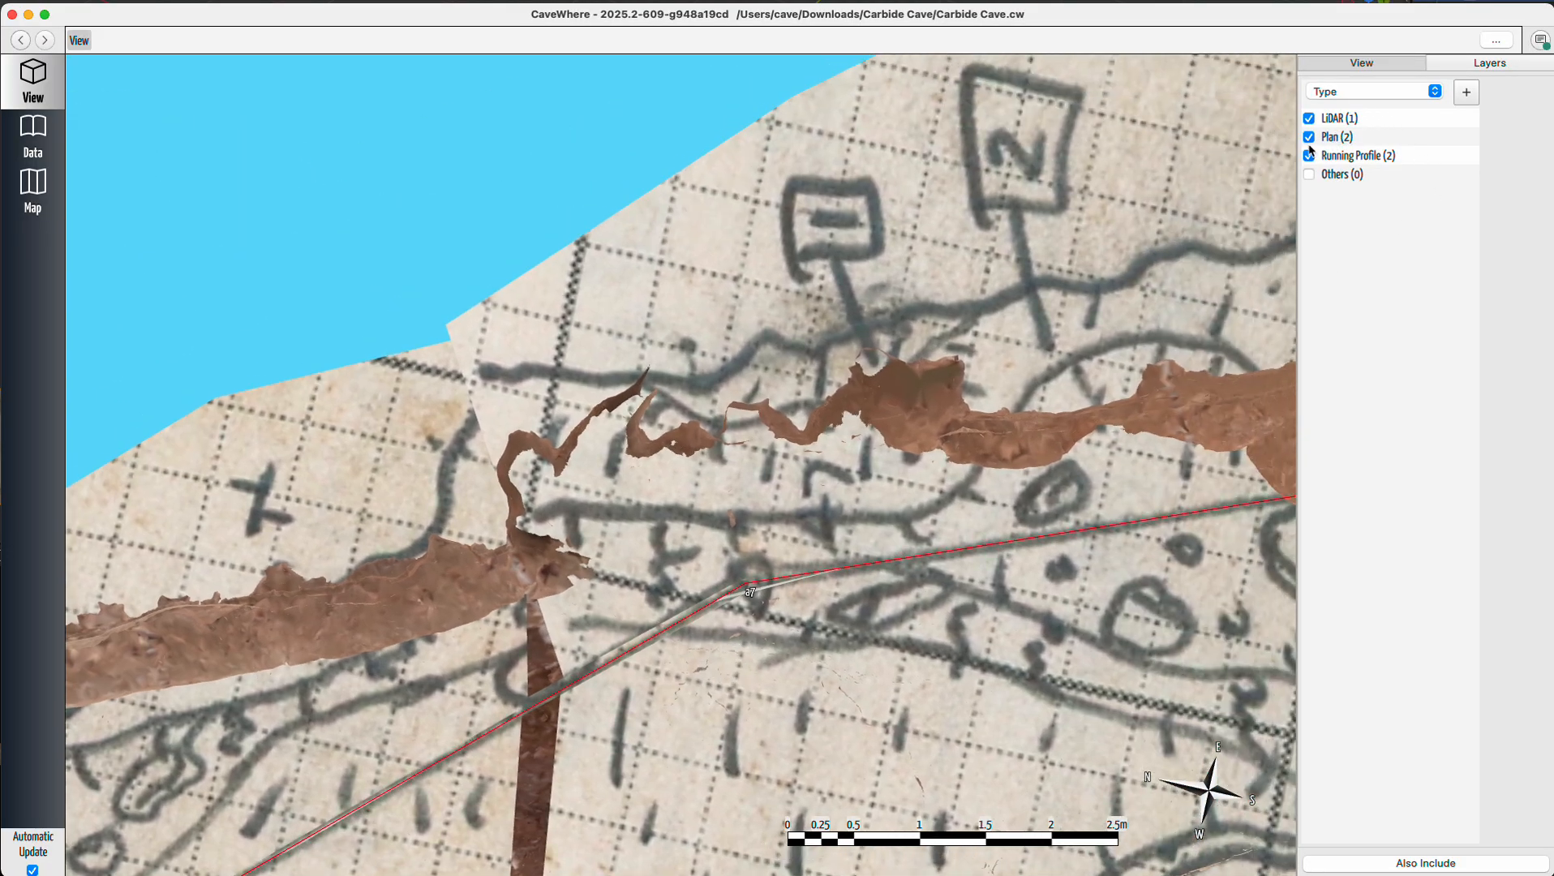
Toggle the Plan layer while comparing the sketches with the LiDAR passage around station a7.
click(1309, 138)
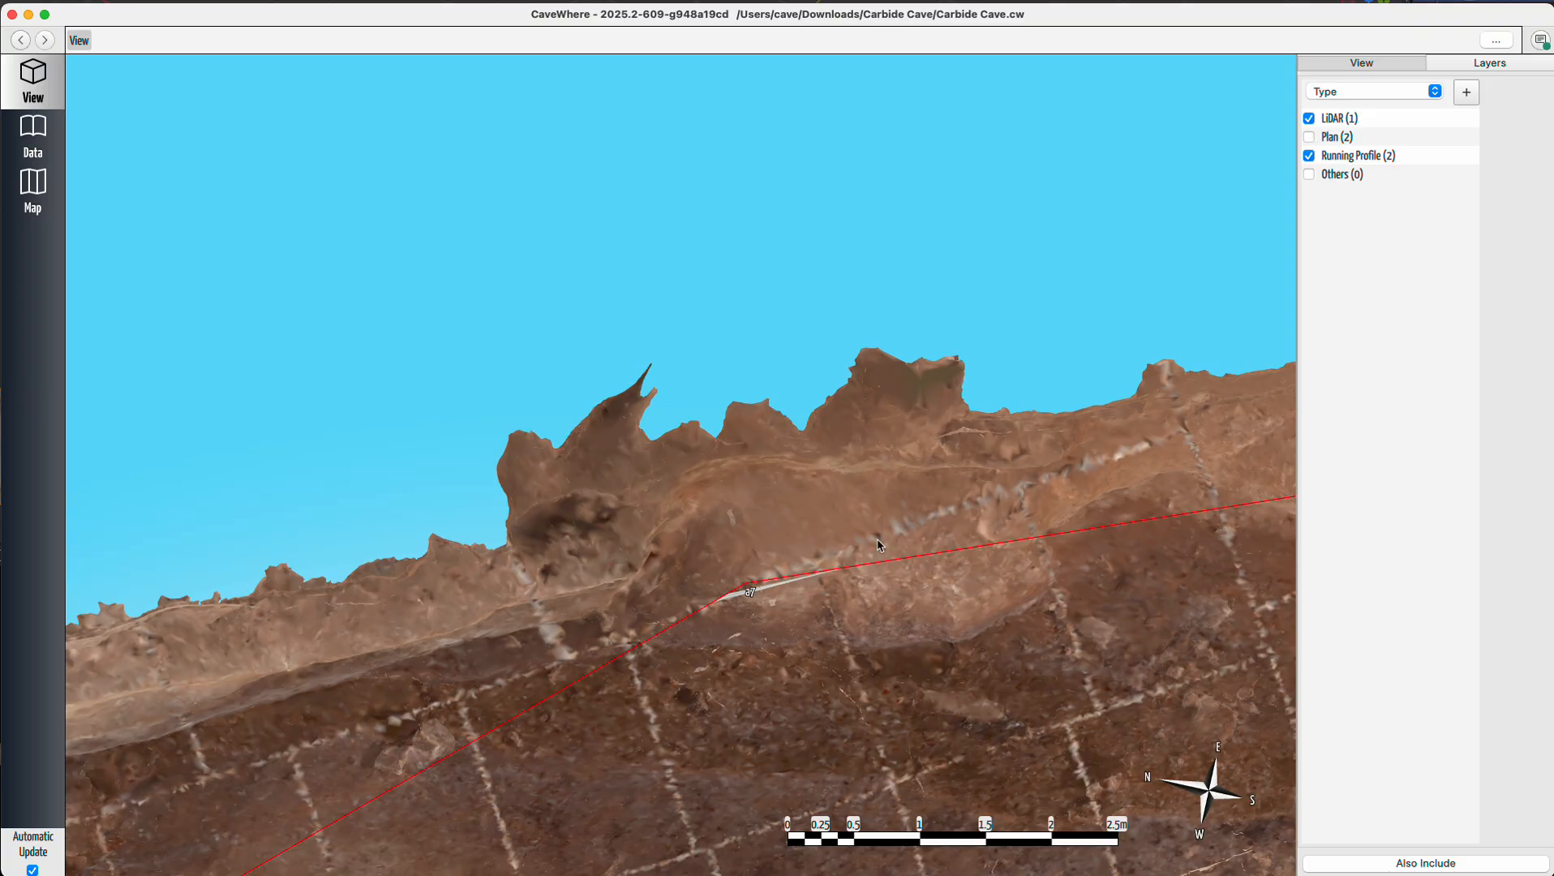
mouse_move(880, 545)
mouse_down()
mouse_move(791, 548)
mouse_move(816, 555)
mouse_move(767, 458)
mouse_move(1035, 324)
mouse_up()
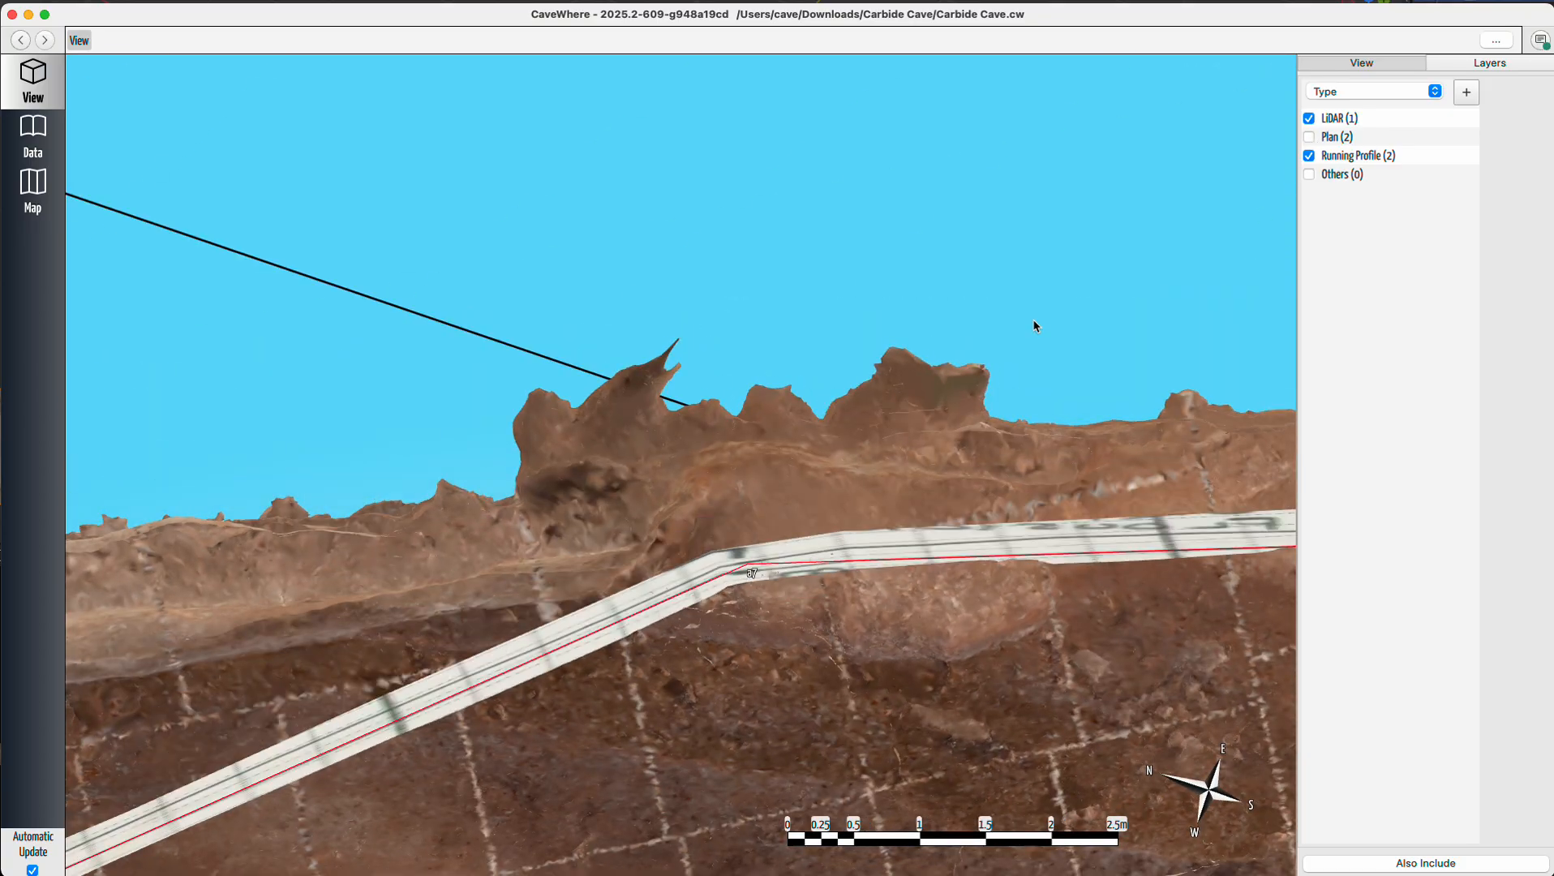
click(1309, 137)
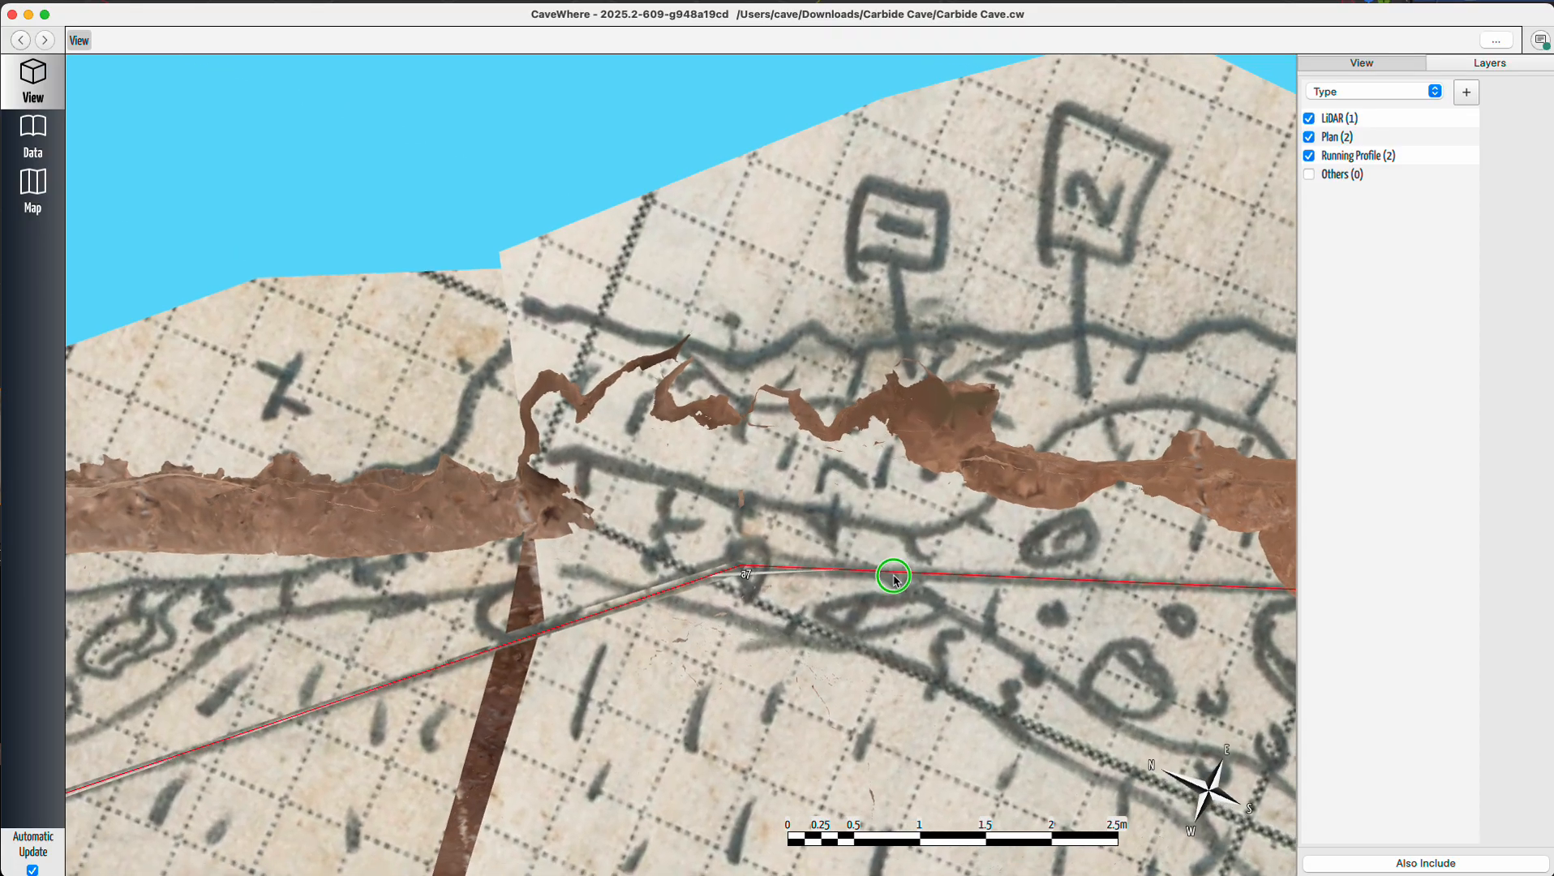
mouse_move(895, 572)
mouse_down()
mouse_move(895, 478)
mouse_move(907, 598)
mouse_up()
click(1309, 137)
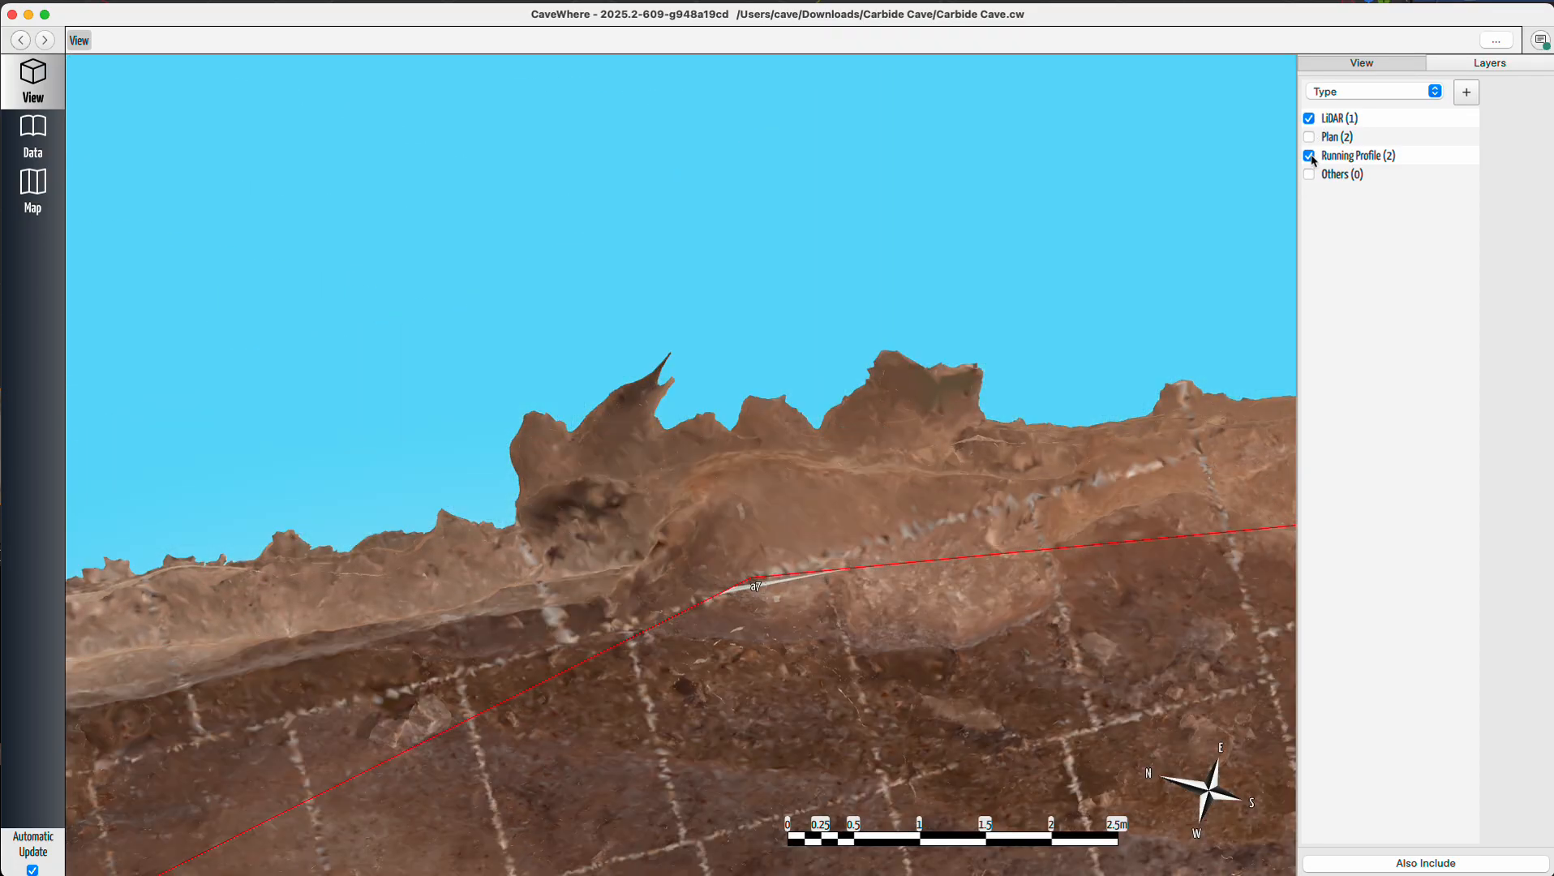
Hide the sketch layers and examine the LiDAR passage around station a7 from the side.
click(1309, 119)
click(1309, 118)
drag(901, 503, 906, 401)
drag(814, 521, 754, 647)
drag(782, 707, 741, 520)
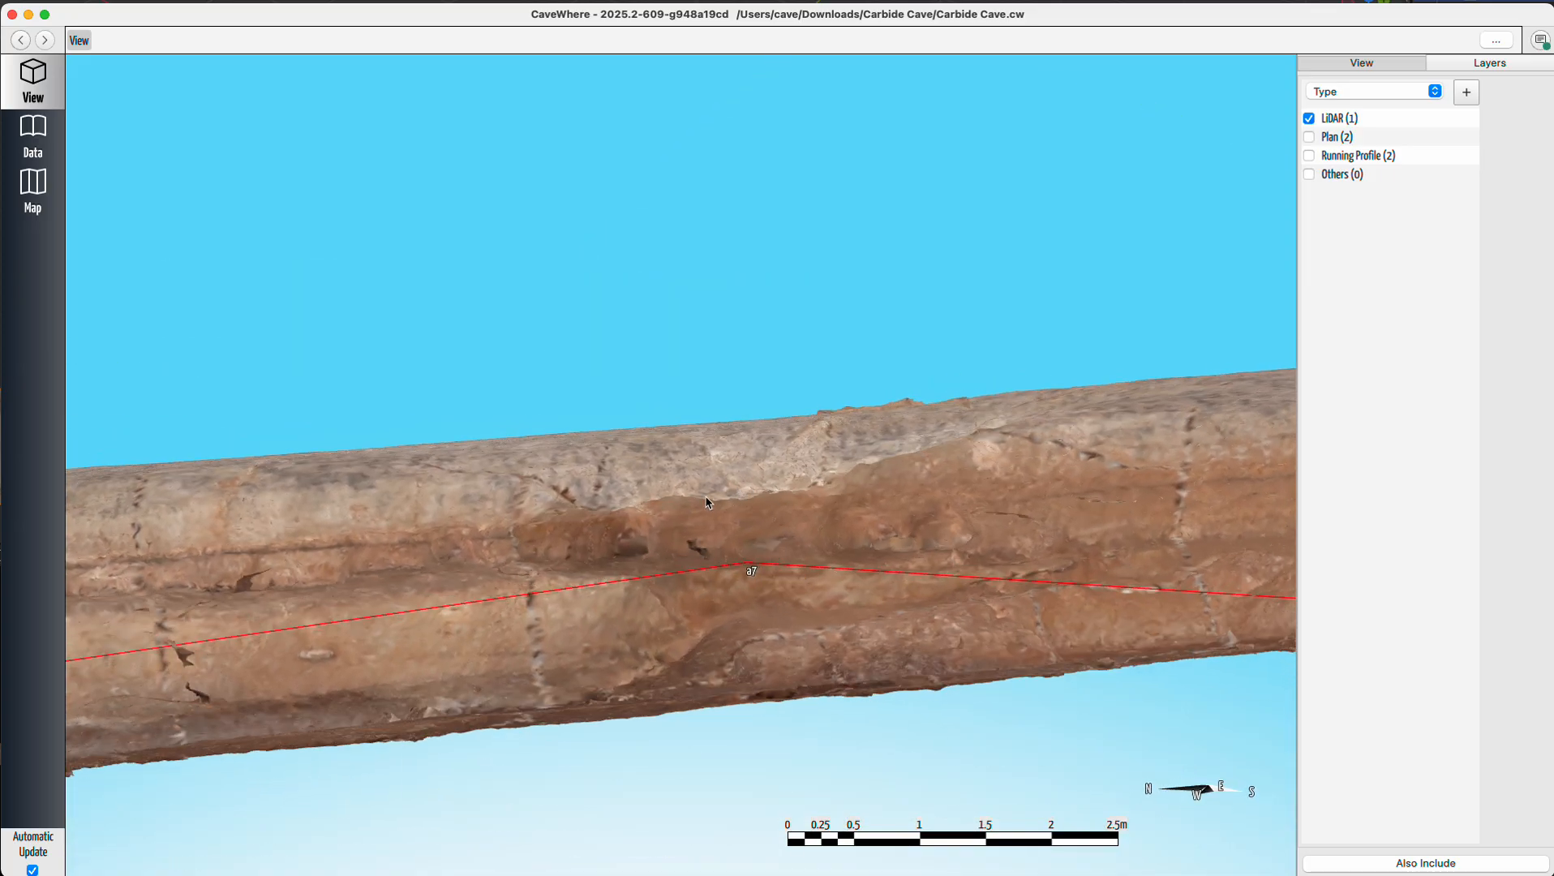
Open the trip's data page, move the station marker on the LiDAR note onto the passage and name it a7.
scroll(750, 501, up, 5)
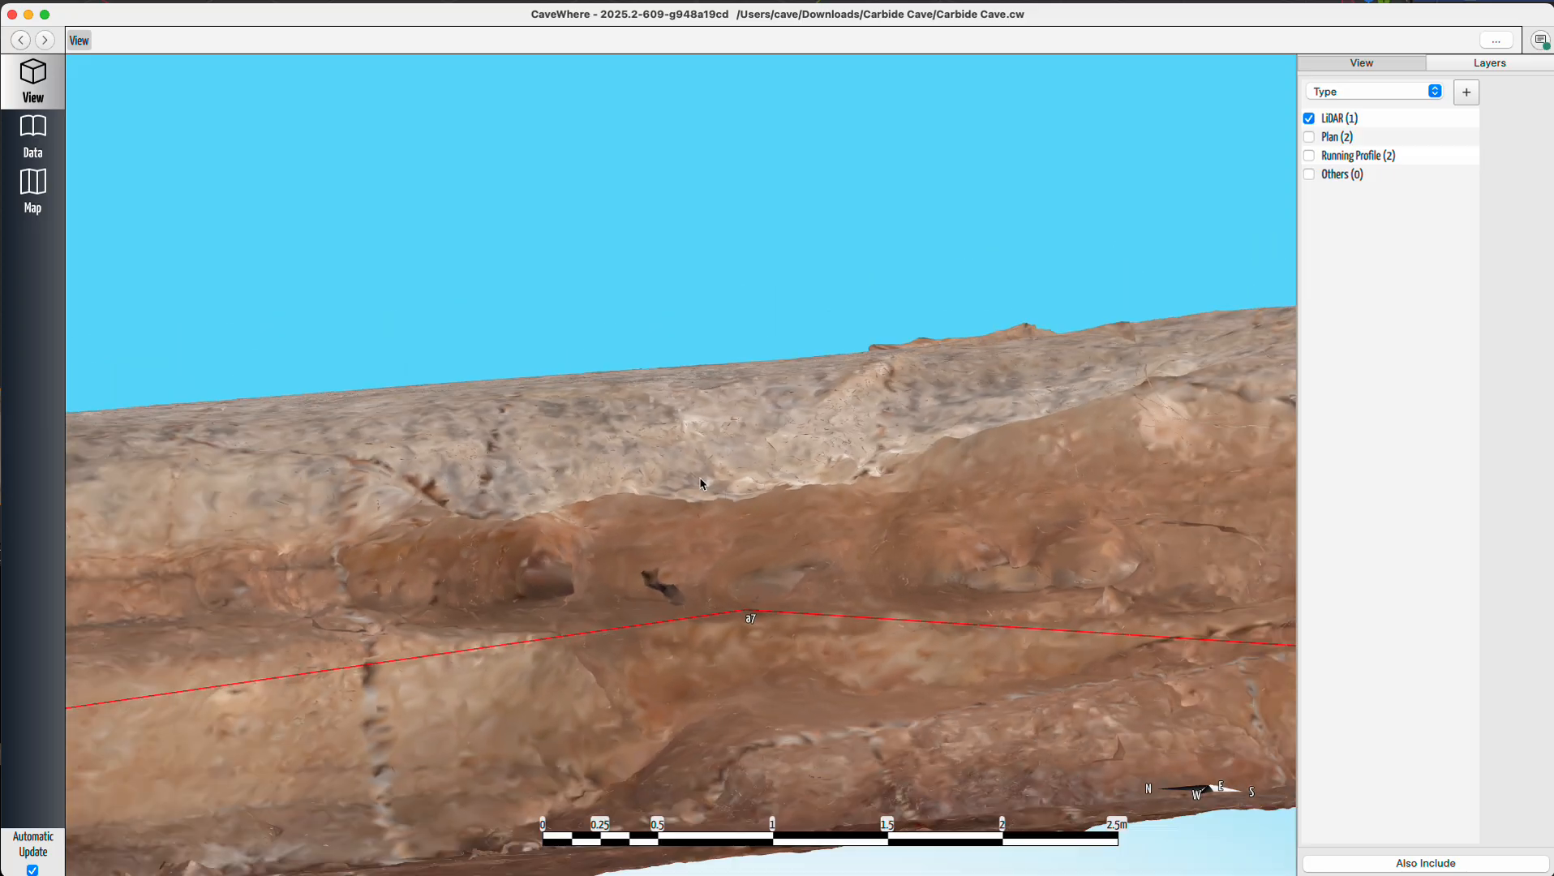
click(59, 125)
drag(1140, 478, 1115, 621)
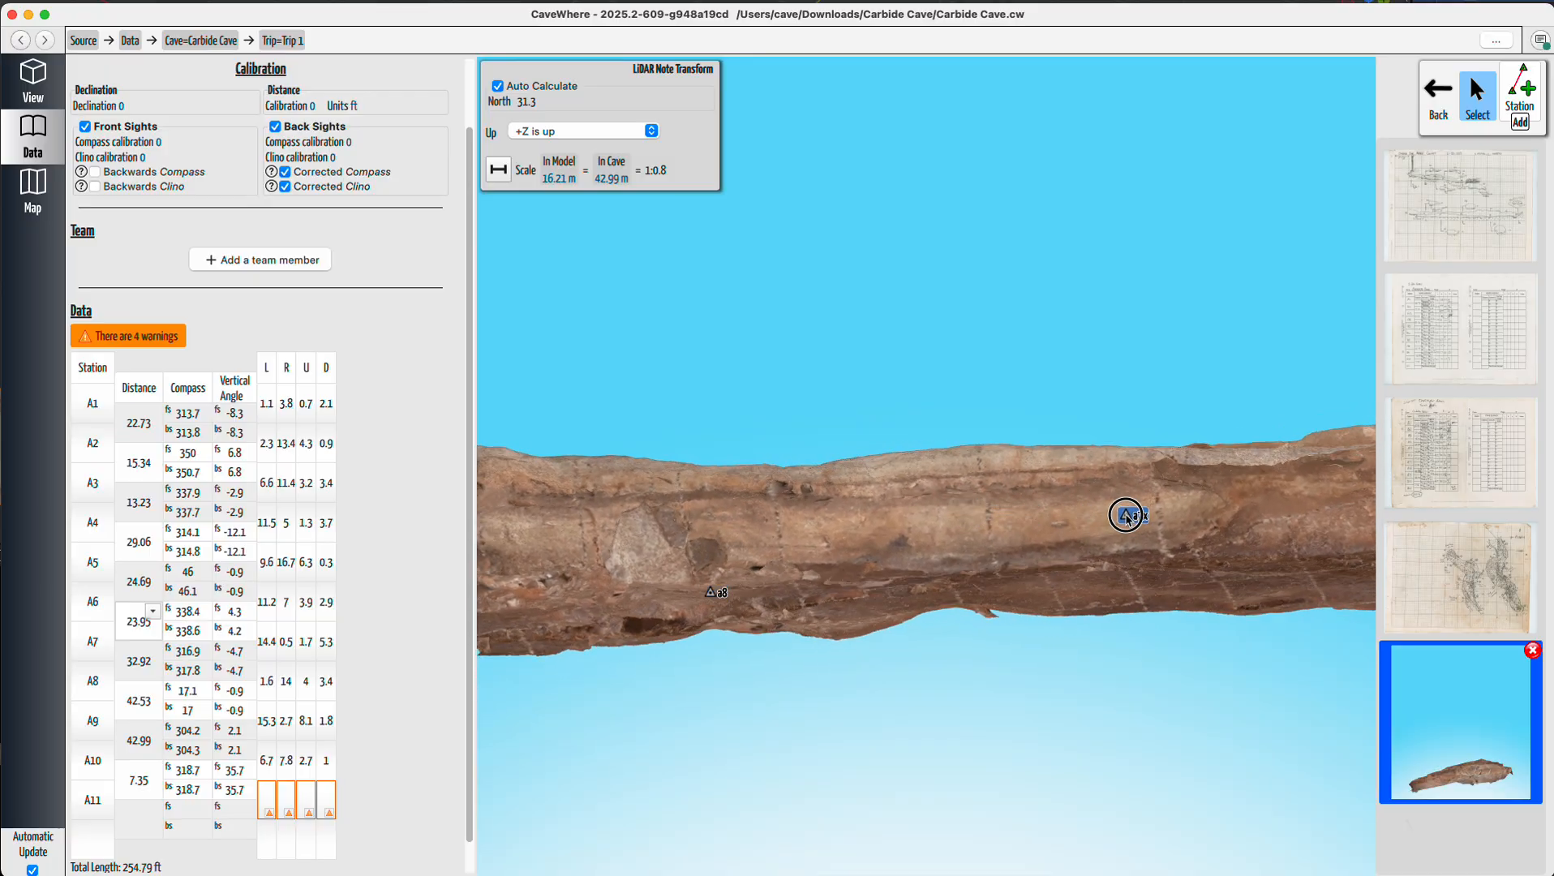
mouse_move(1126, 516)
mouse_down()
mouse_move(853, 563)
mouse_move(1120, 434)
mouse_move(1195, 523)
mouse_move(832, 576)
mouse_move(676, 568)
mouse_up()
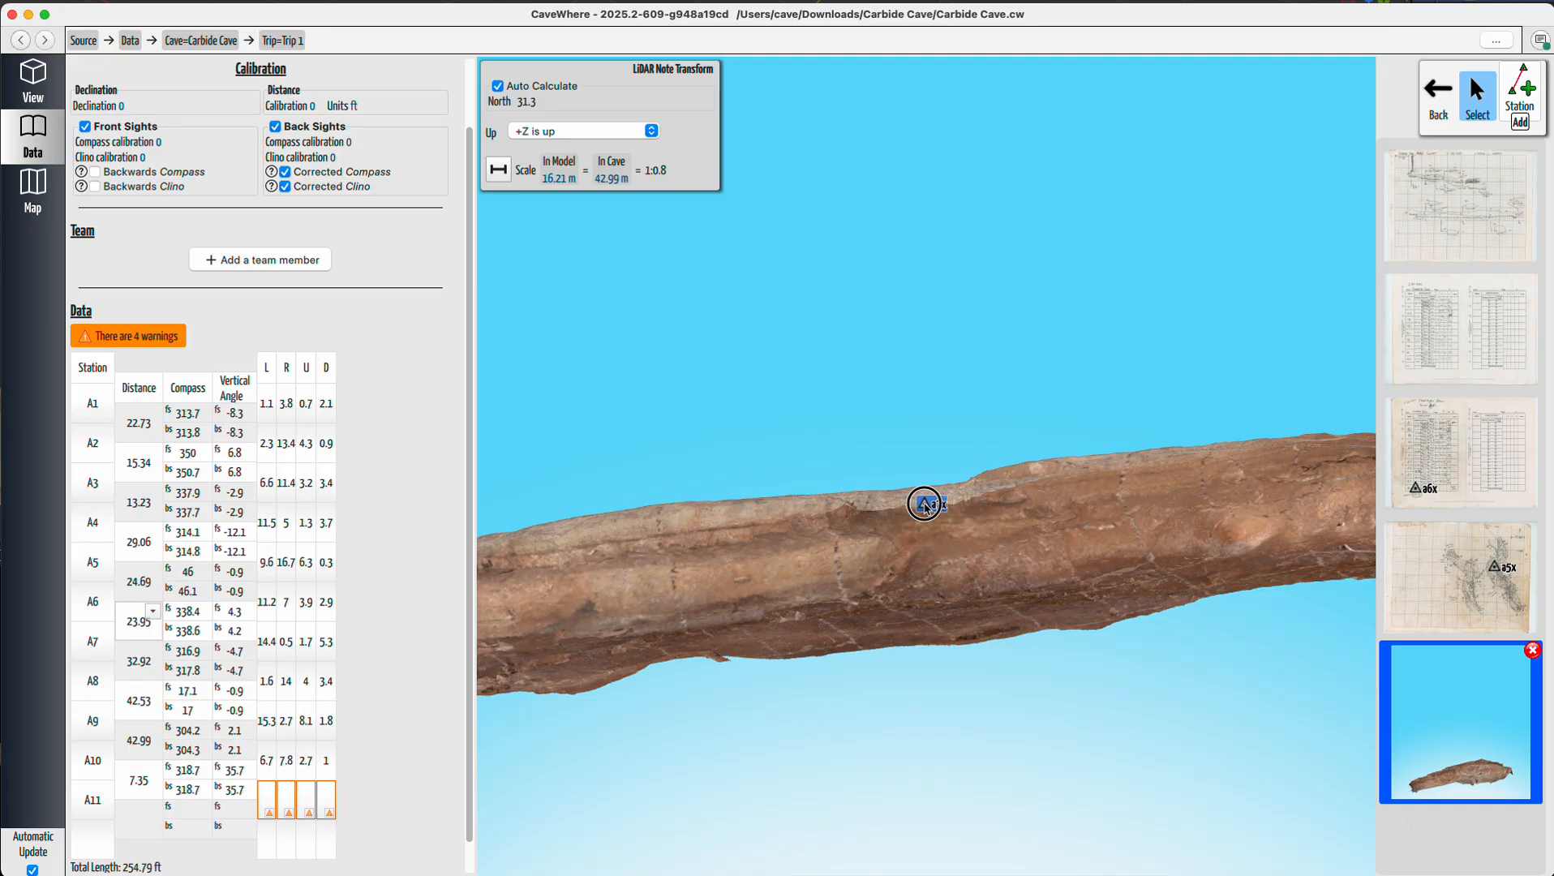
scroll(937, 504, up, 5)
drag(873, 561, 867, 535)
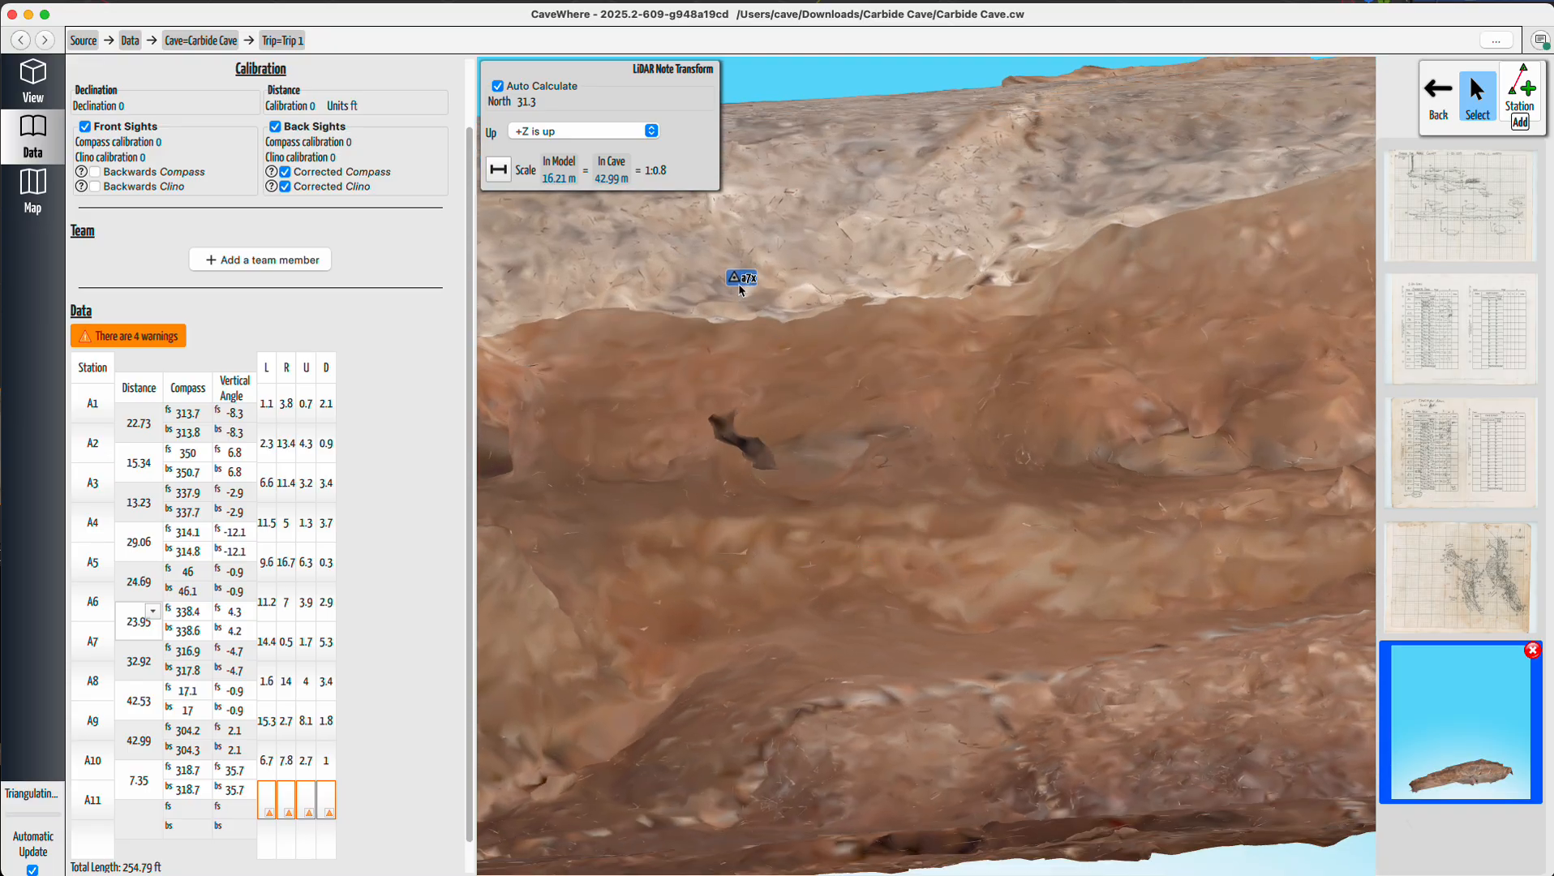
drag(743, 283, 755, 296)
double_click(757, 297)
text(a7)
key(Return)
Return to the 3D view and show the Plan layer over the LiDAR passage near station a6.
scroll(805, 392, down, 10)
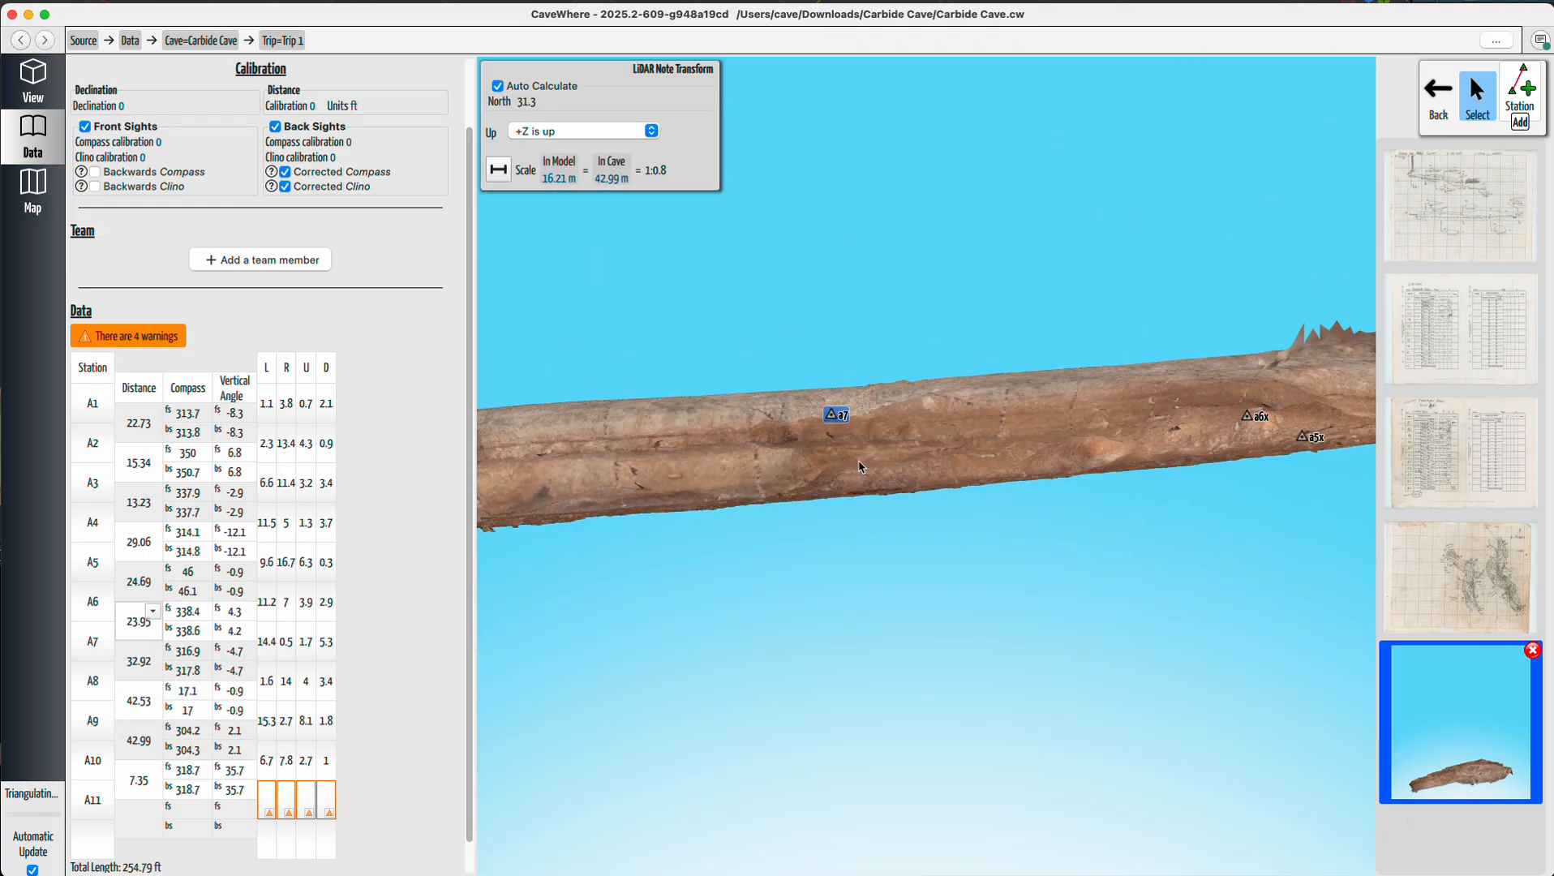
right_drag(864, 465, 884, 674)
click(33, 82)
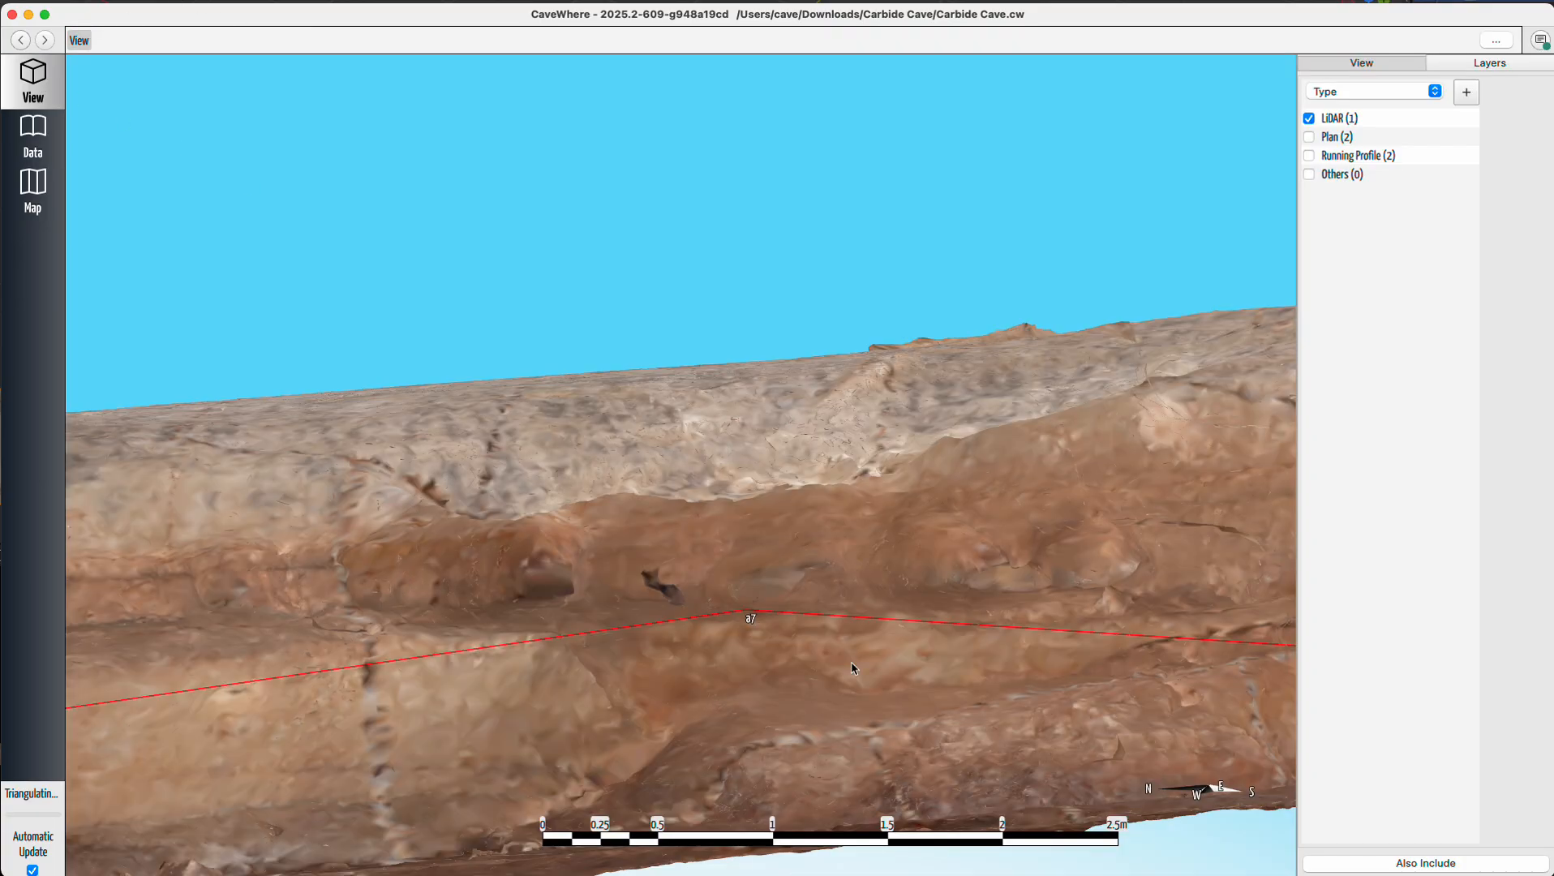
drag(754, 714, 1043, 407)
scroll(795, 497, down, 5)
mouse_move(792, 501)
right_down()
mouse_move(780, 558)
mouse_move(801, 515)
right_up()
scroll(780, 512, down, 5)
scroll(782, 516, up, 10)
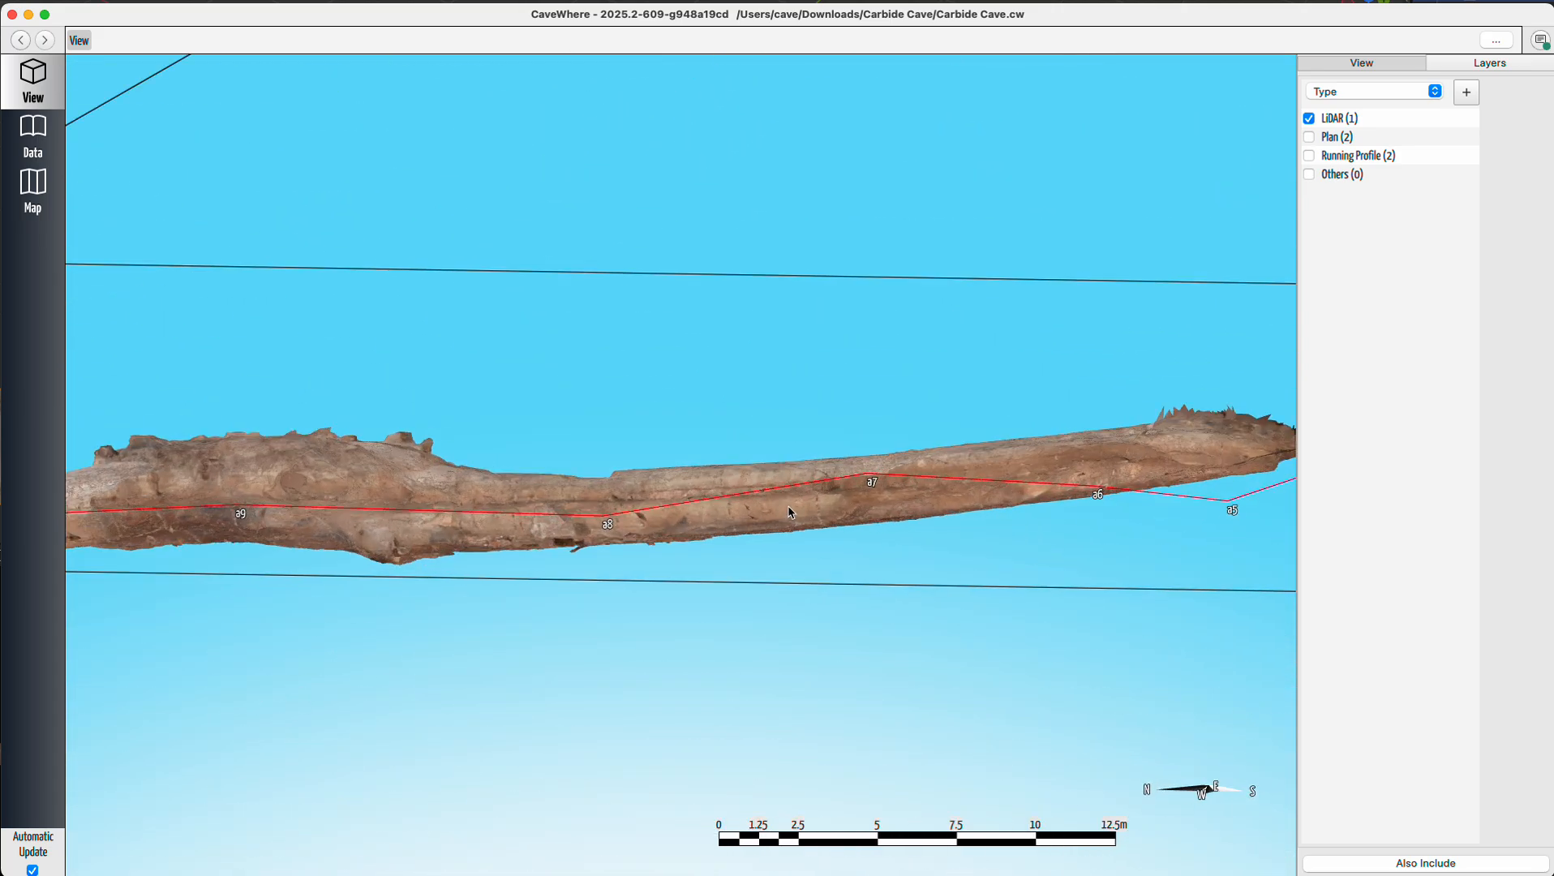
right_drag(852, 560, 858, 769)
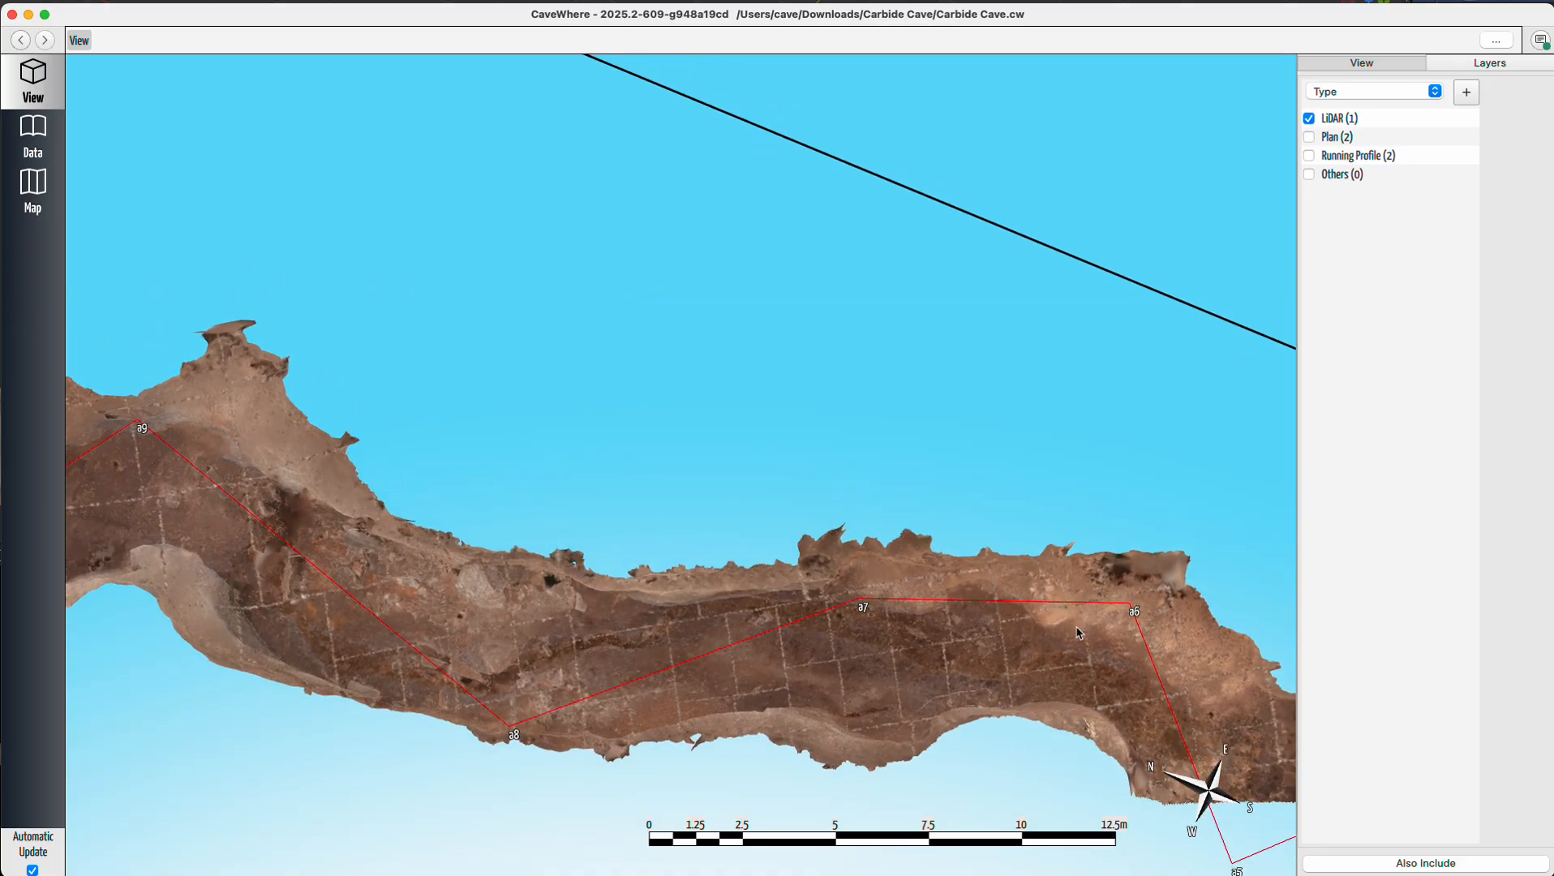
scroll(1110, 628, up, 10)
drag(1024, 599, 712, 396)
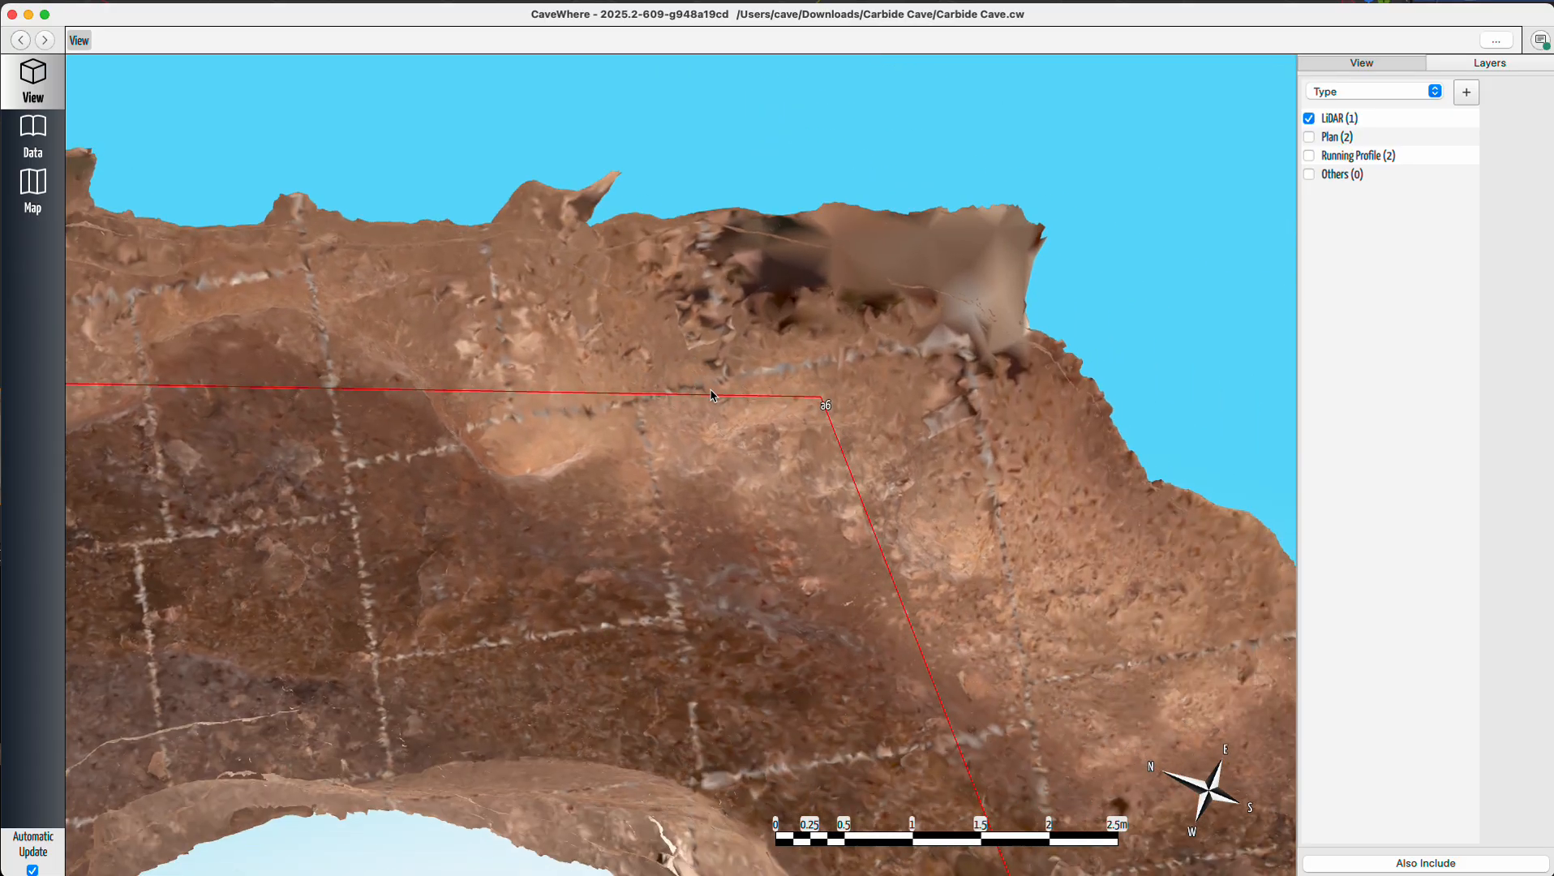
click(1311, 137)
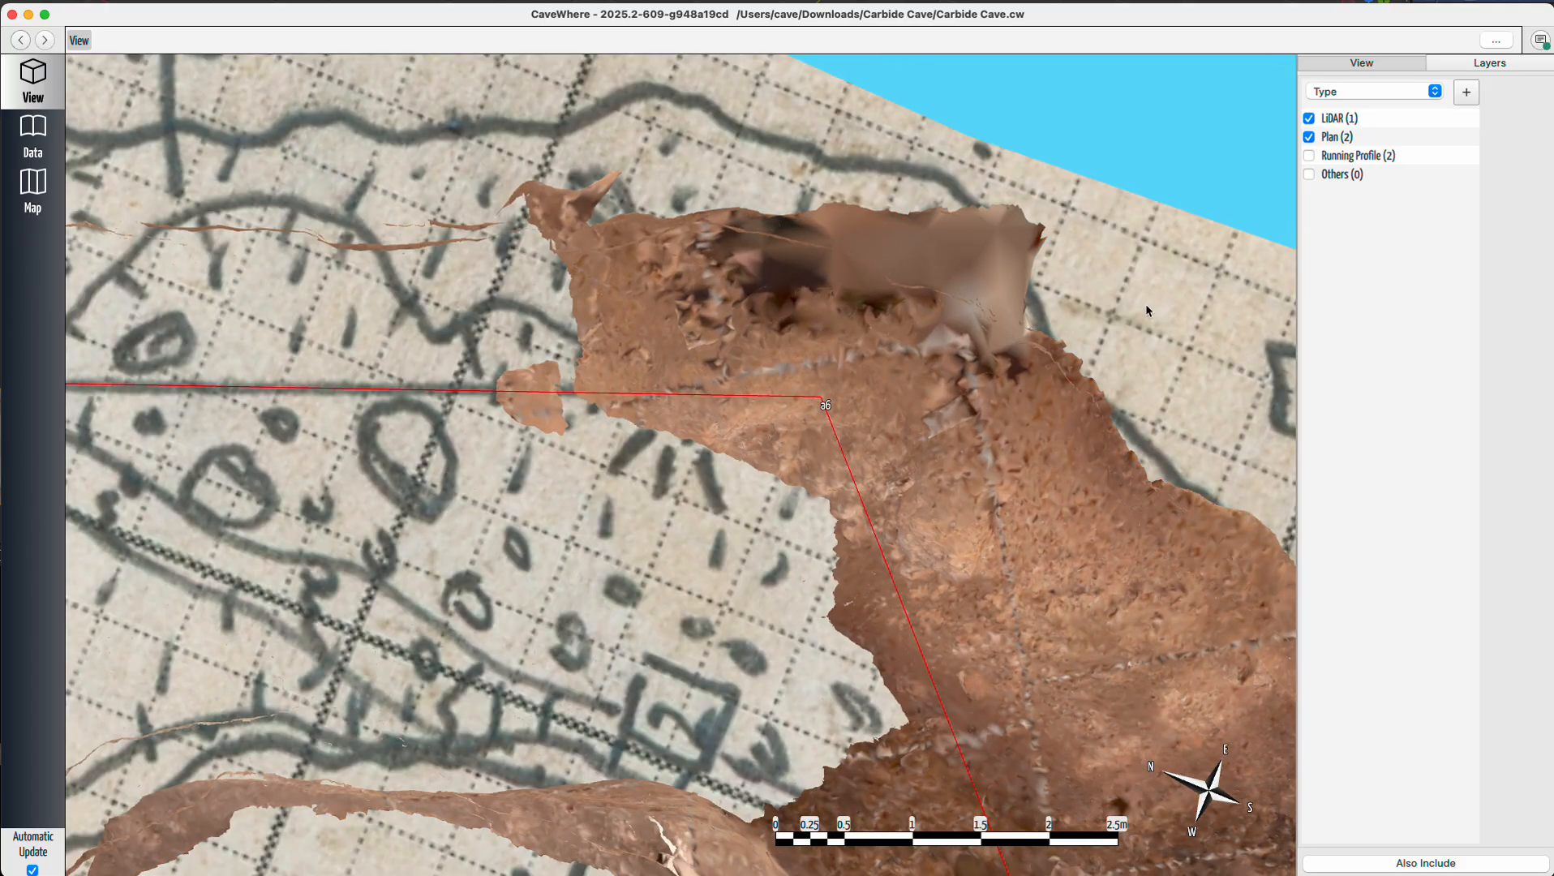
Toggle the Plan and LiDAR layers to compare the plan sketch with the LiDAR passage around station a6.
scroll(792, 420, down, 5)
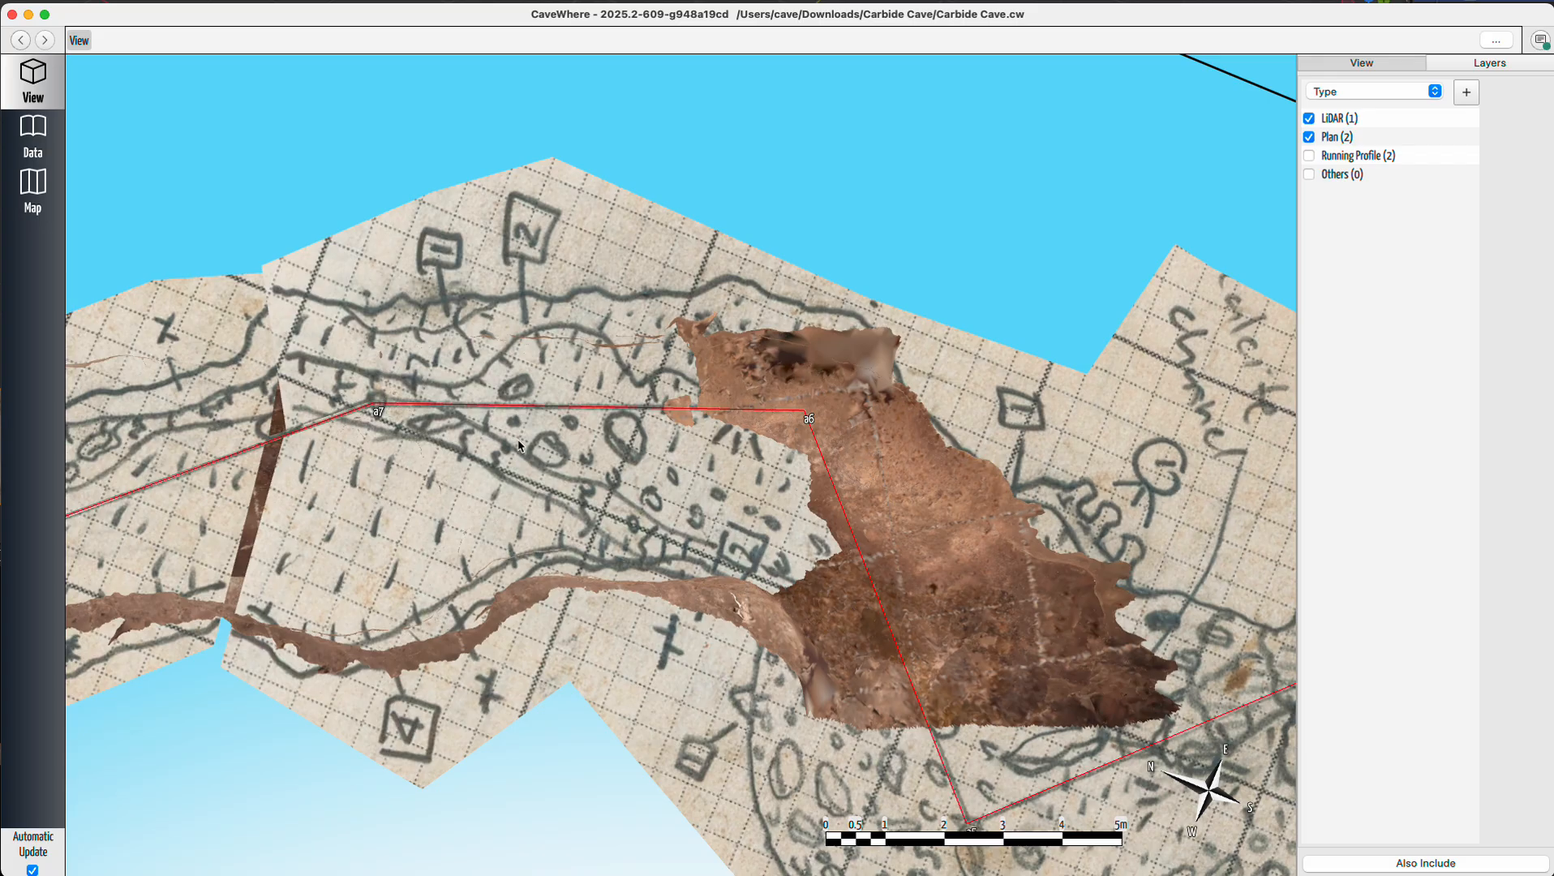
right_drag(531, 451, 640, 357)
scroll(662, 348, up, 10)
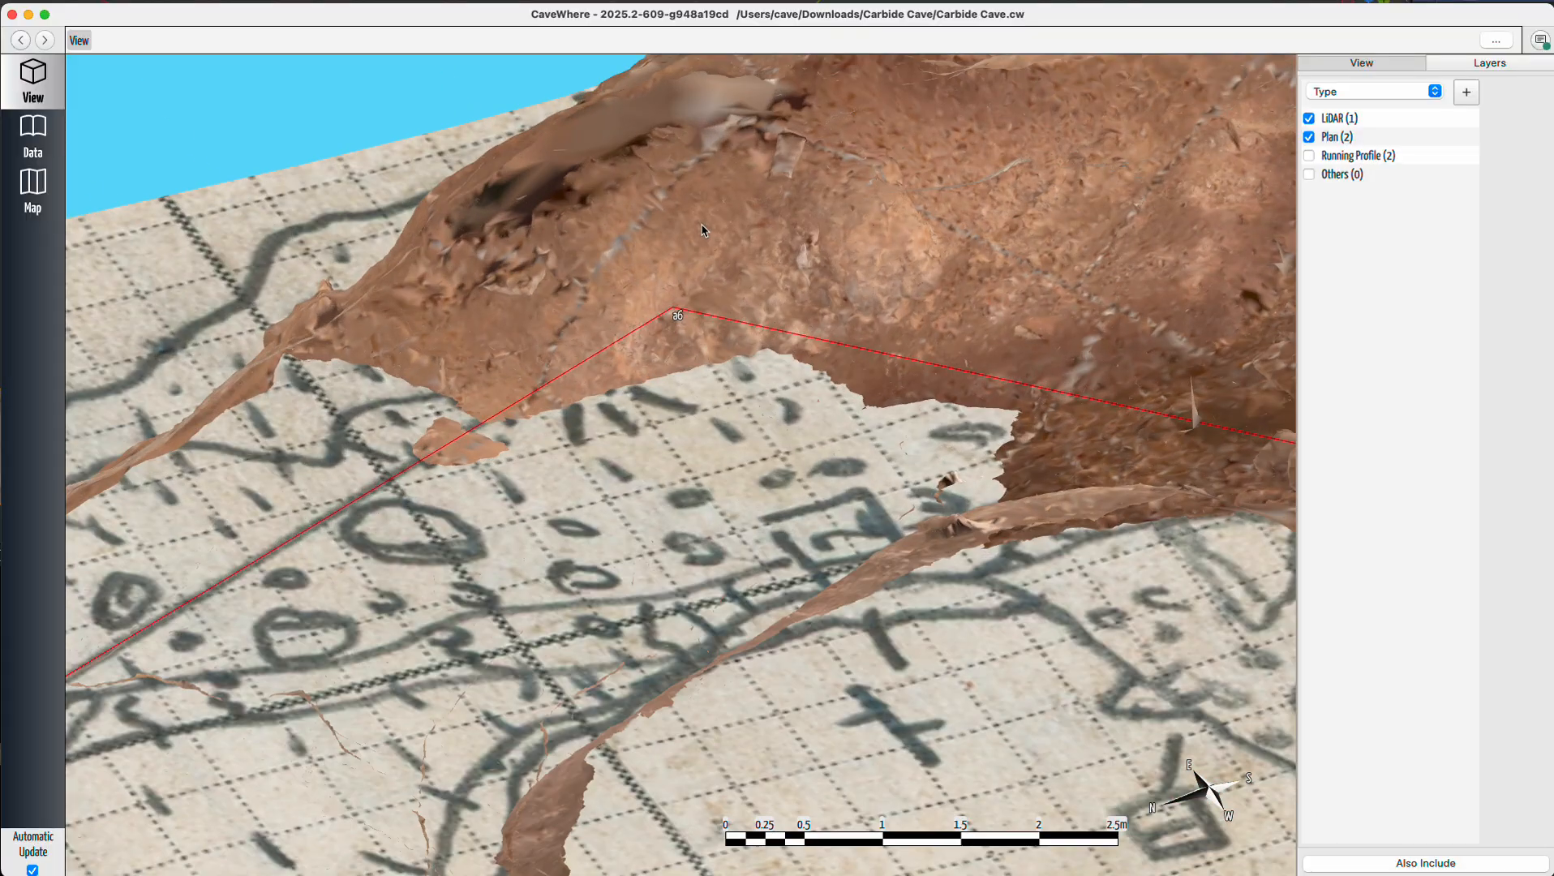
scroll(662, 347, down, 5)
scroll(638, 407, down, 5)
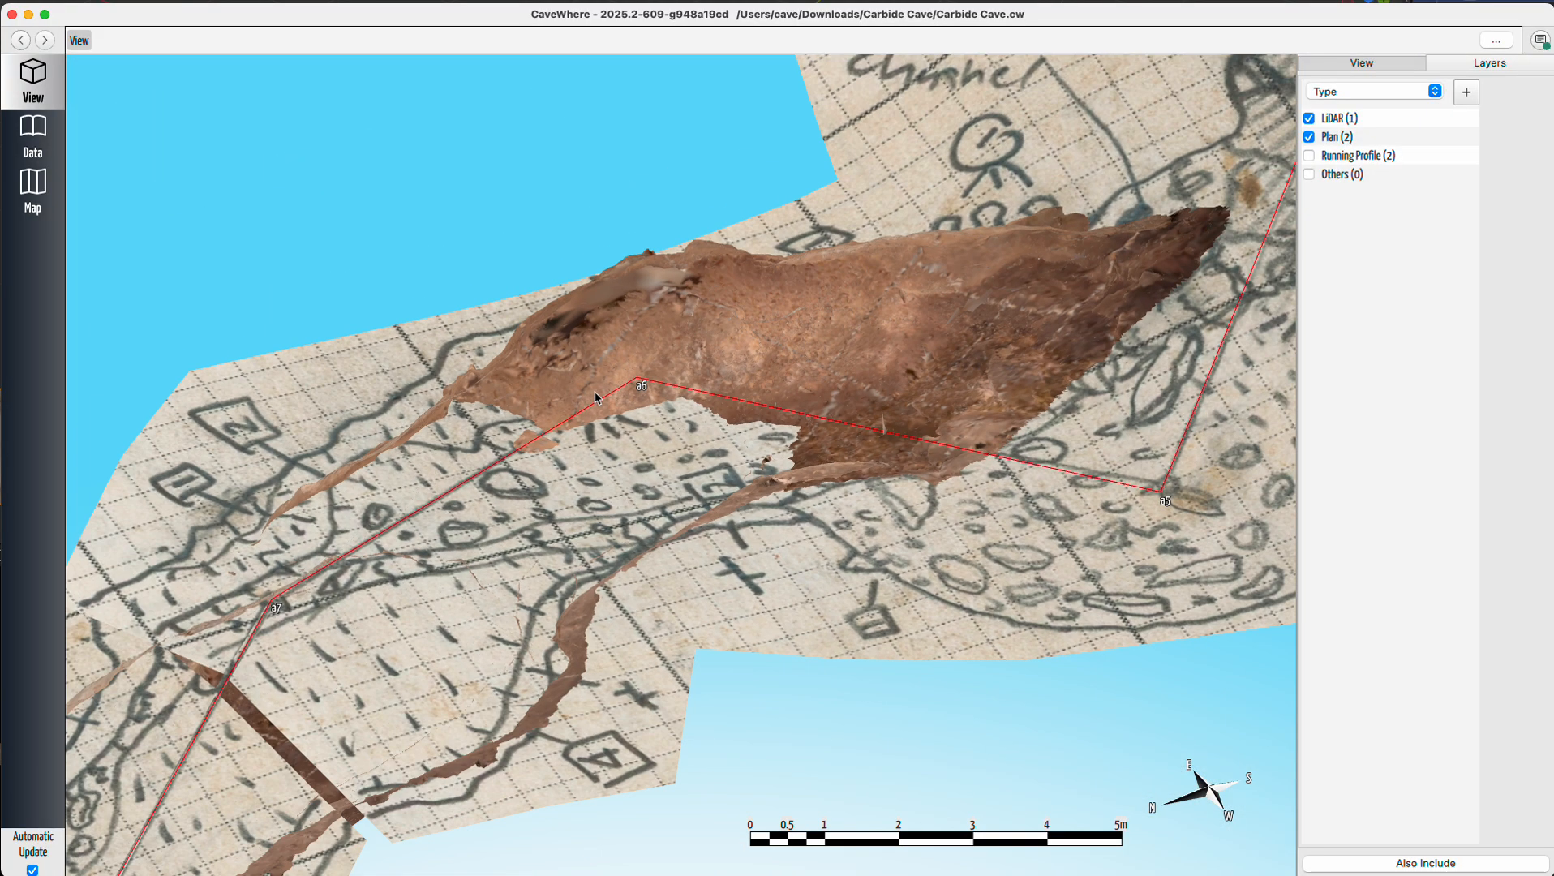
mouse_move(739, 452)
right_down()
mouse_move(826, 392)
mouse_move(682, 397)
mouse_move(722, 403)
mouse_move(669, 433)
mouse_move(722, 423)
mouse_move(694, 578)
mouse_move(703, 442)
right_up()
click(1310, 138)
click(1309, 119)
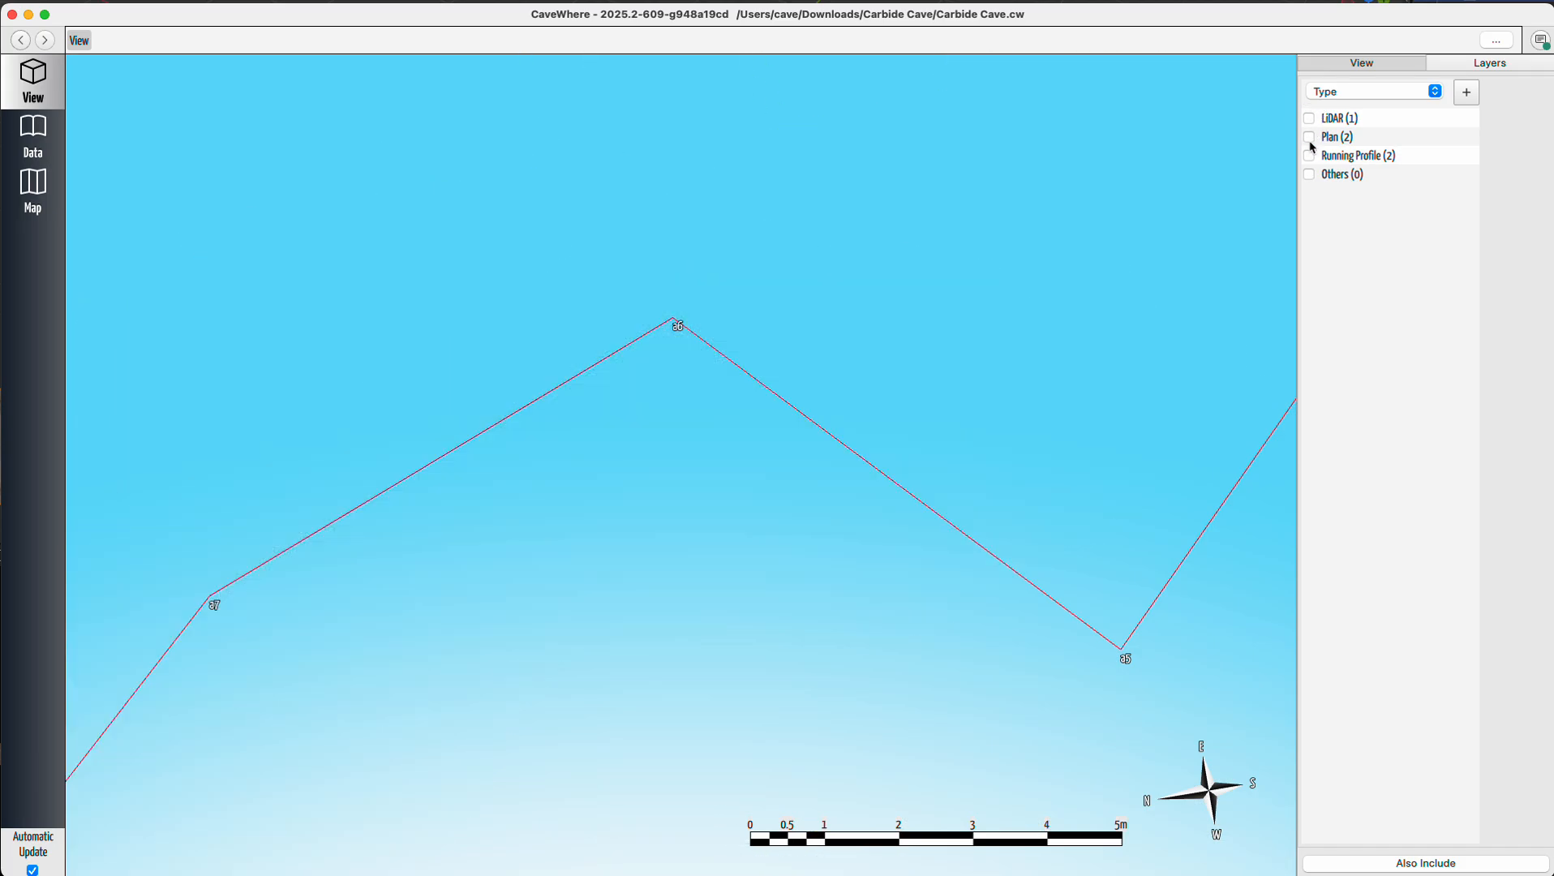
click(1309, 140)
scroll(725, 253, up, 5)
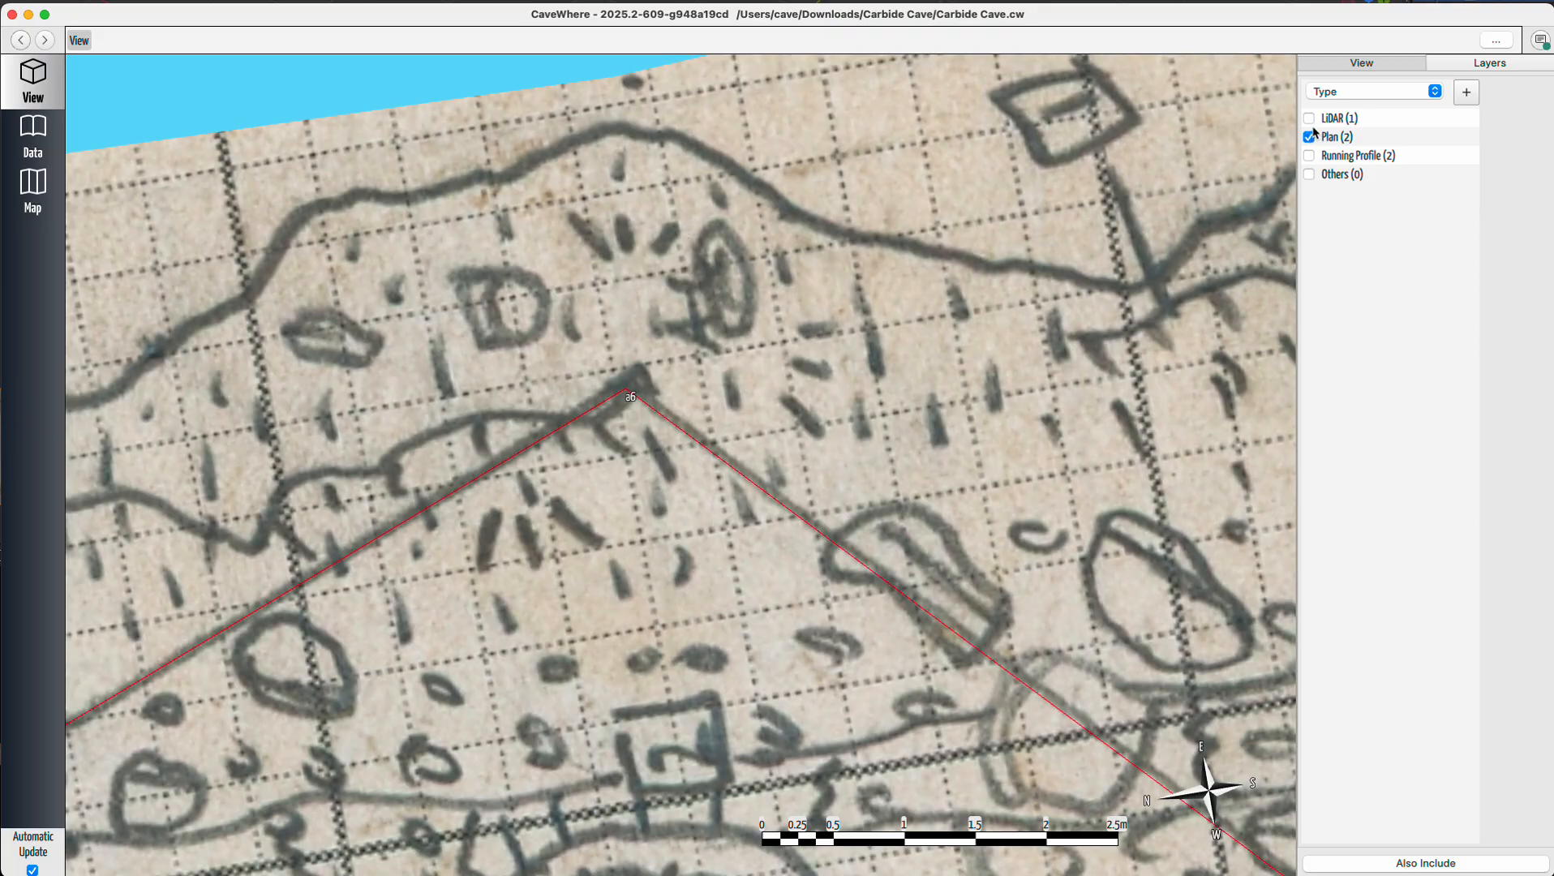
click(1310, 119)
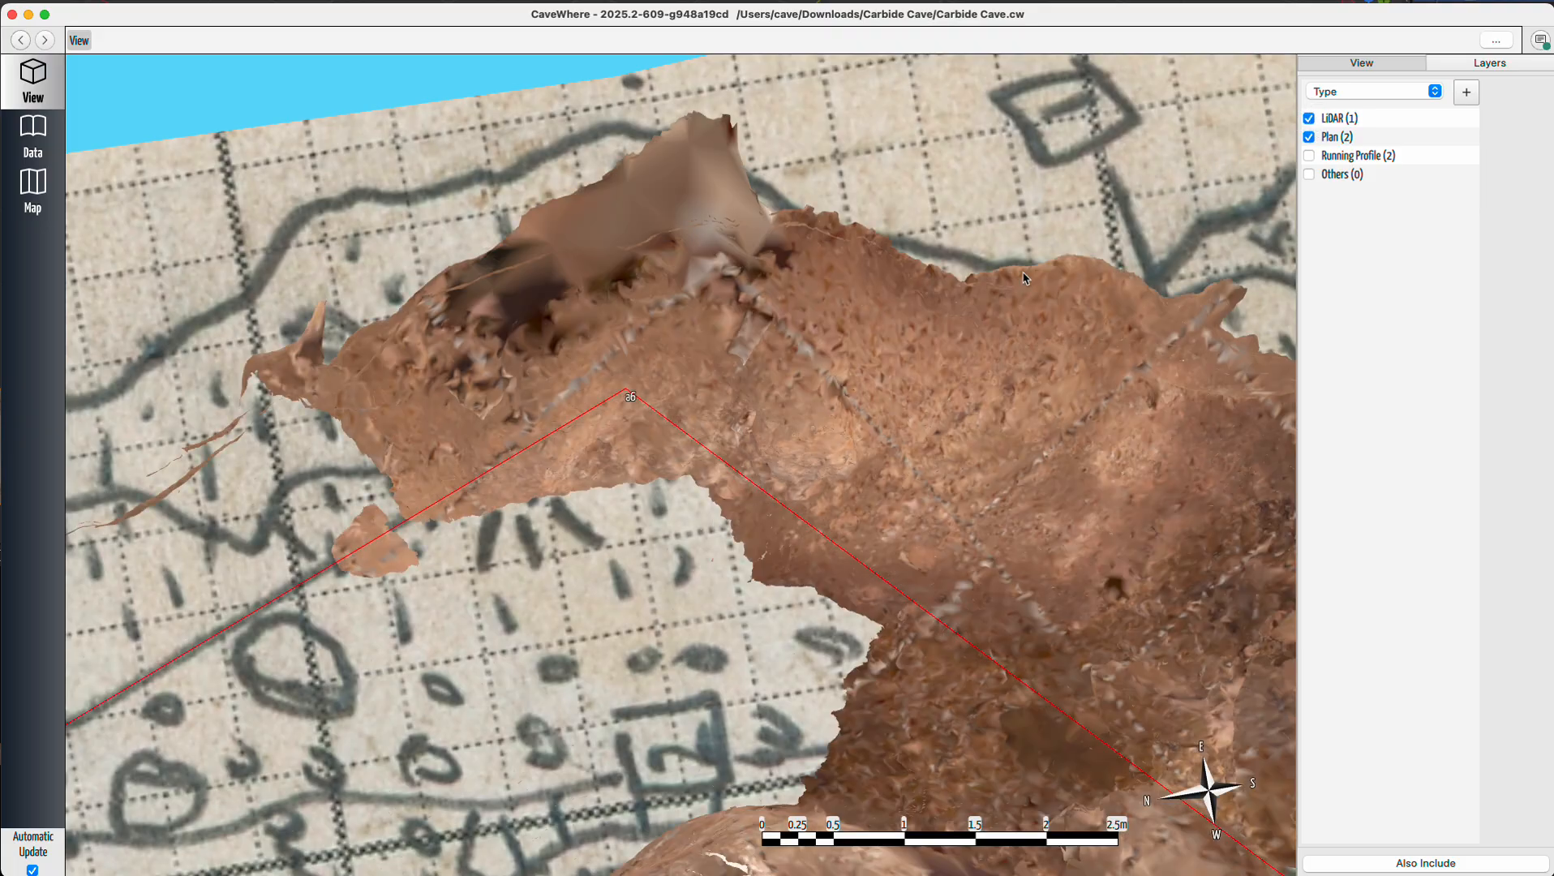
Examine the plan sketch overlaid on the LiDAR passage between stations a6 and a9.
mouse_move(704, 490)
mouse_down()
mouse_move(718, 416)
mouse_move(698, 374)
mouse_move(732, 374)
mouse_move(659, 360)
mouse_move(635, 378)
mouse_move(747, 389)
mouse_move(780, 374)
mouse_move(743, 398)
mouse_up()
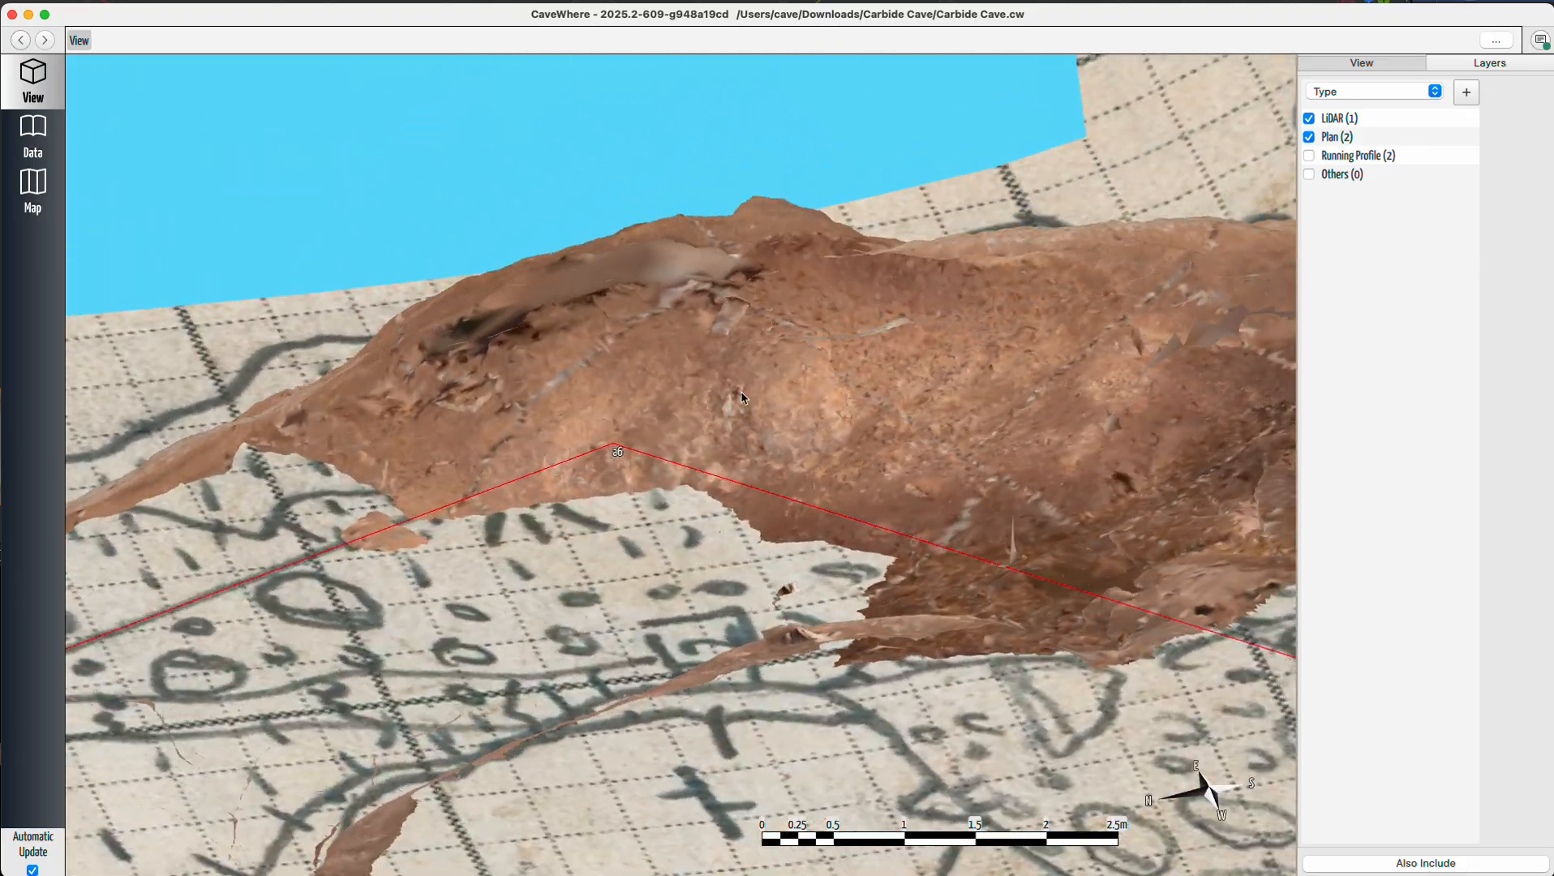
mouse_move(718, 481)
mouse_down()
mouse_move(507, 552)
mouse_move(554, 555)
mouse_move(740, 498)
mouse_move(528, 606)
mouse_move(464, 531)
mouse_move(508, 557)
mouse_move(481, 669)
mouse_move(464, 663)
mouse_up()
scroll(507, 551, down, 8)
scroll(805, 438, up, 8)
scroll(573, 565, down, 5)
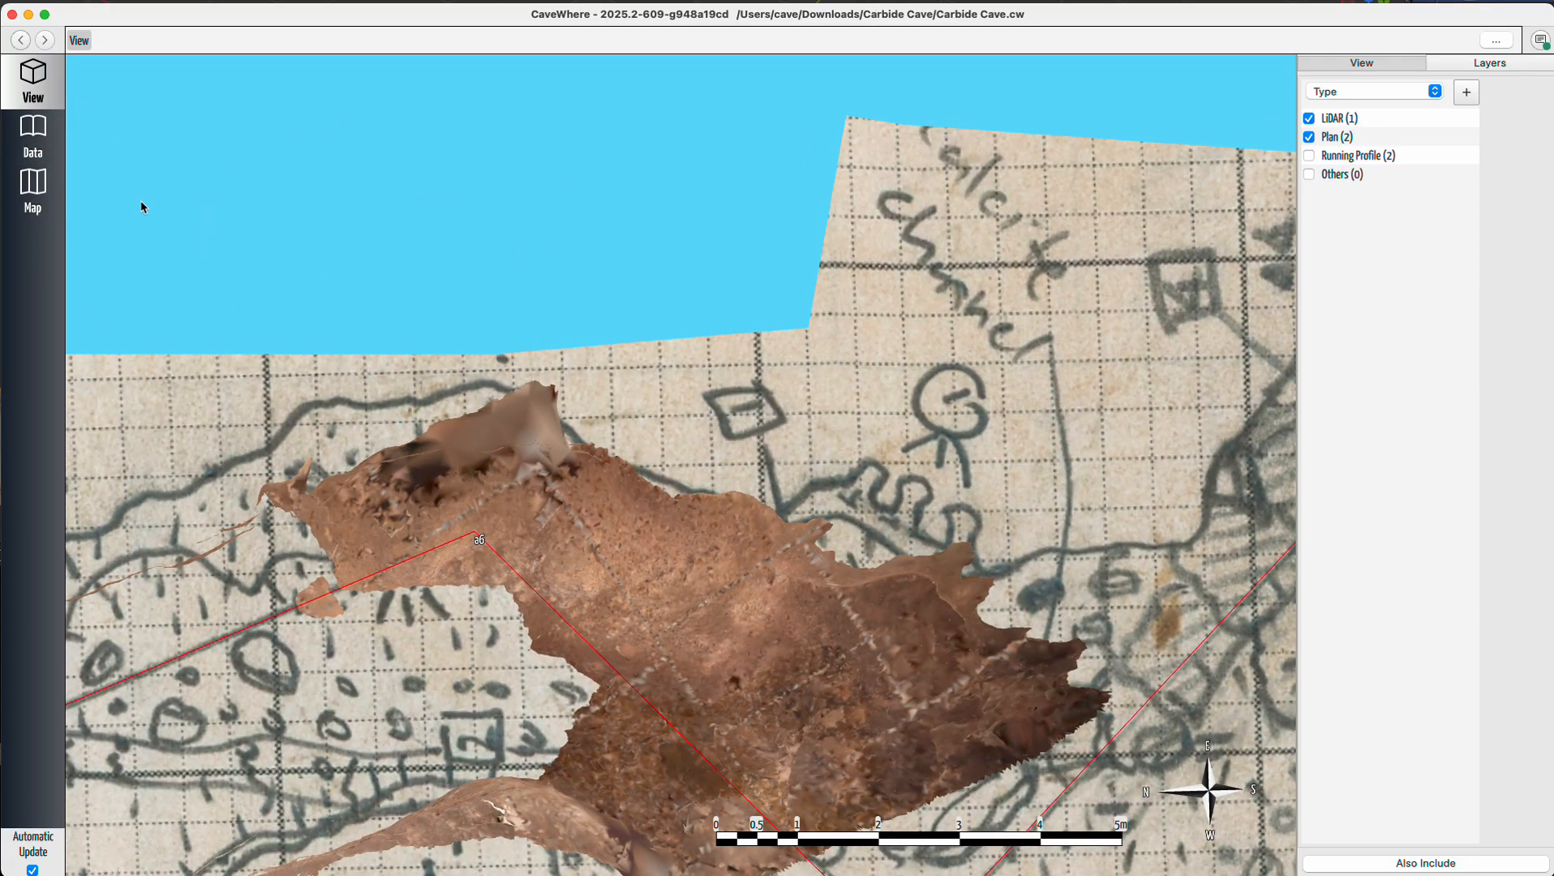
scroll(791, 634, down, 5)
drag(536, 704, 1108, 365)
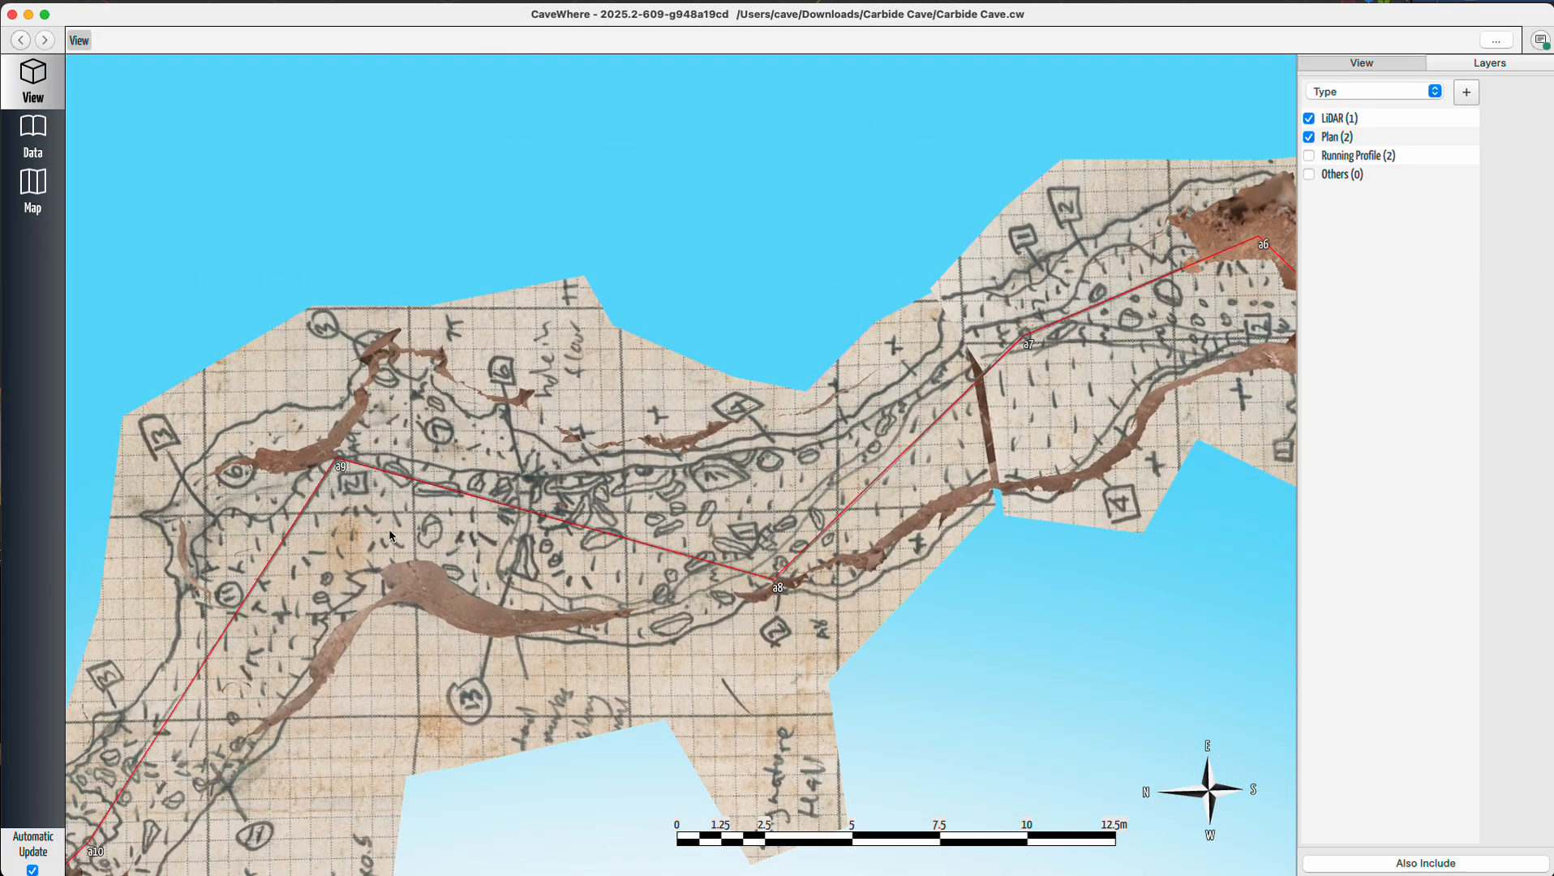
drag(390, 536, 353, 549)
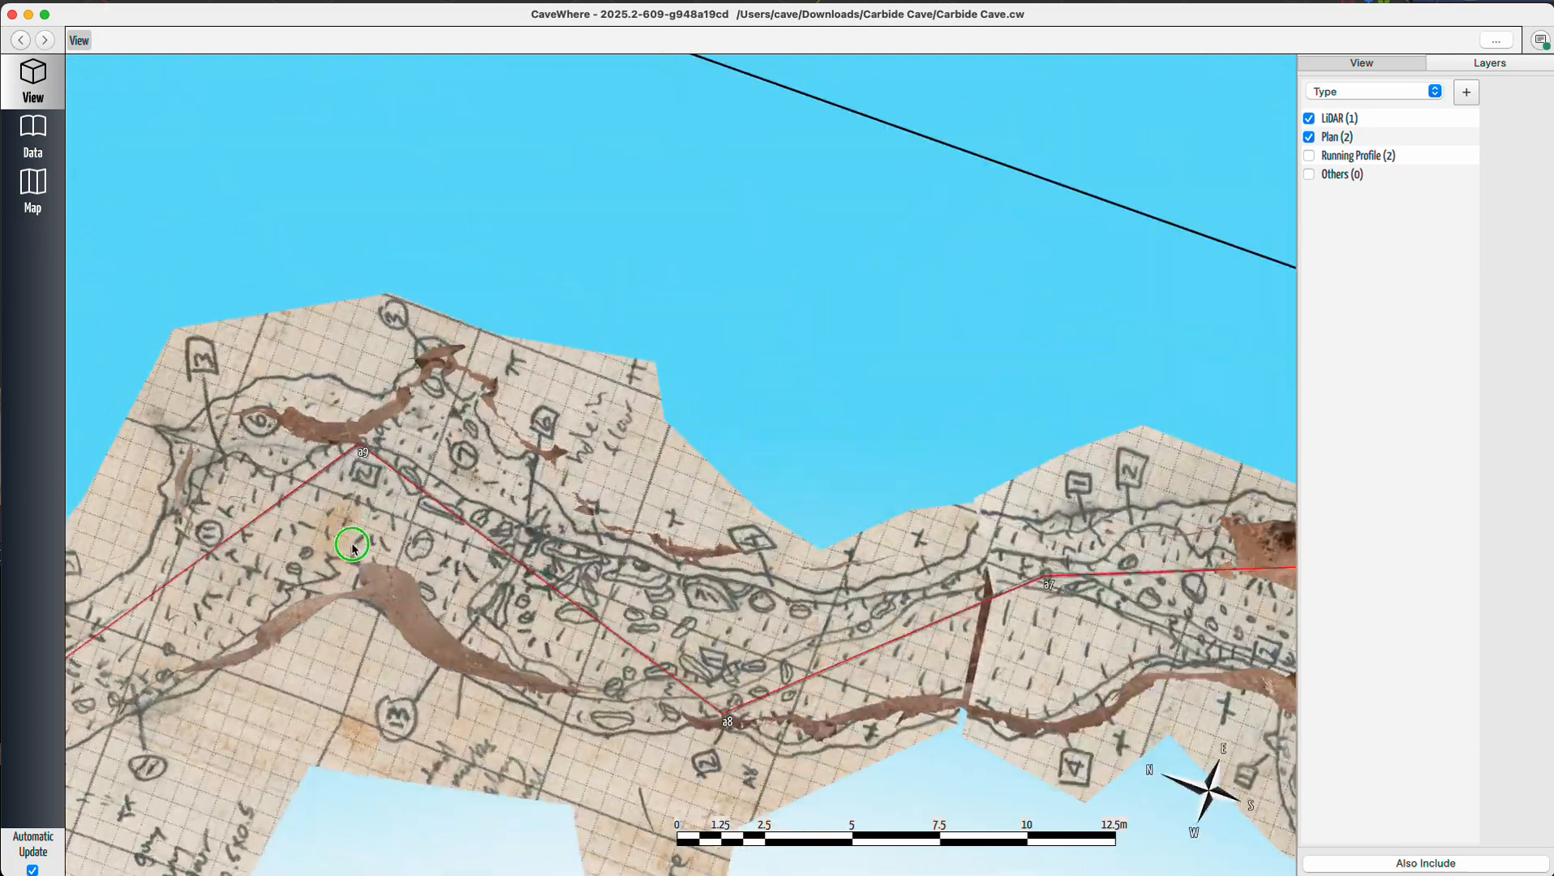
drag(1004, 572, 402, 542)
scroll(714, 551, up, 8)
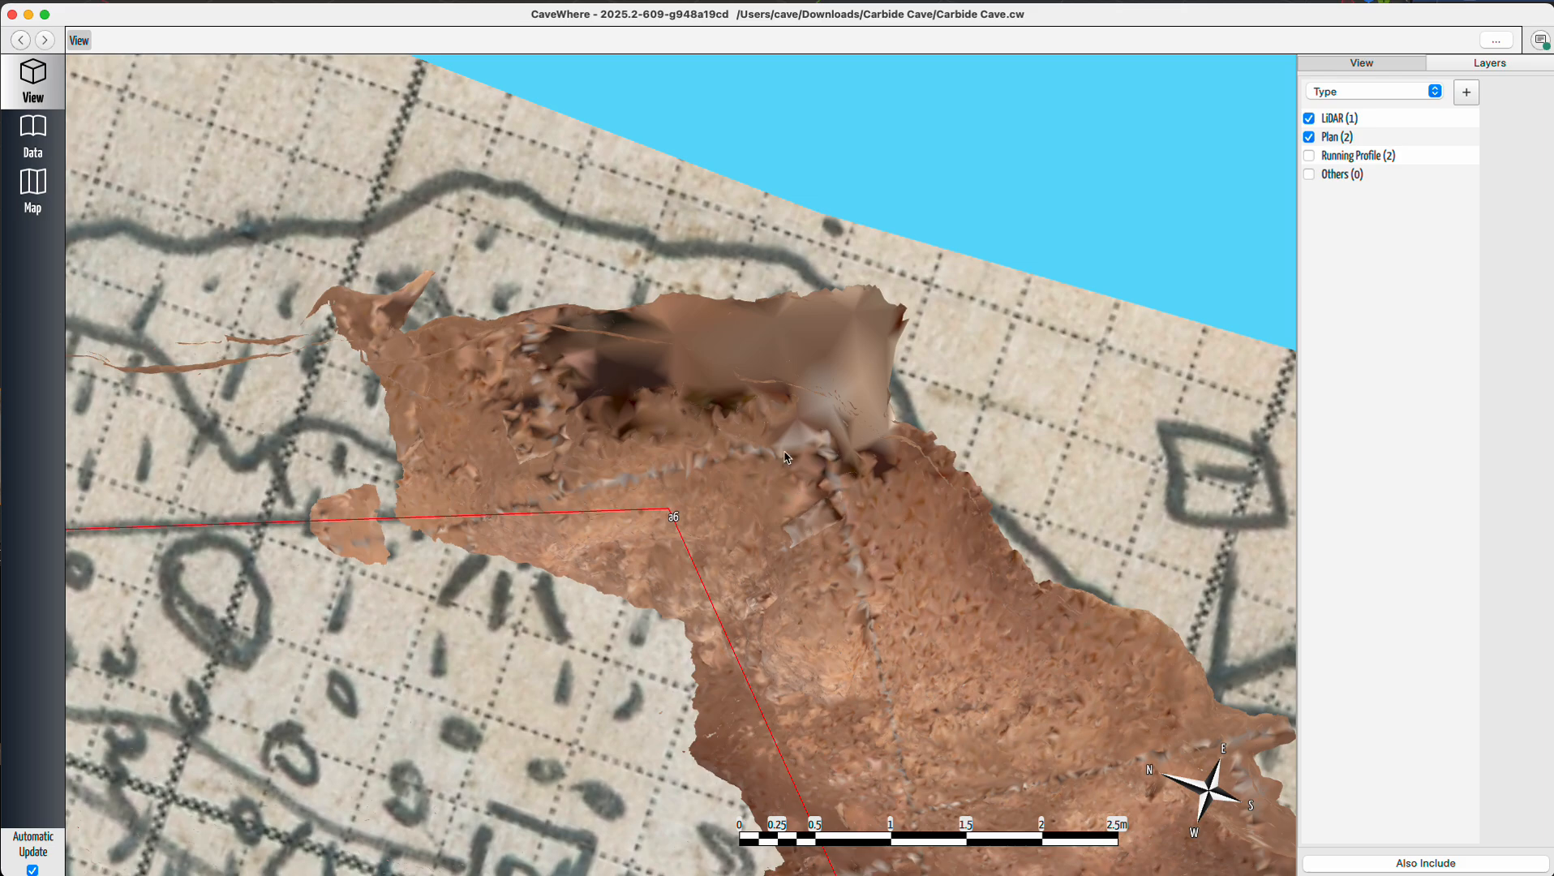
Open the data page and reposition the a6 station marker on the LiDAR note.
click(50, 145)
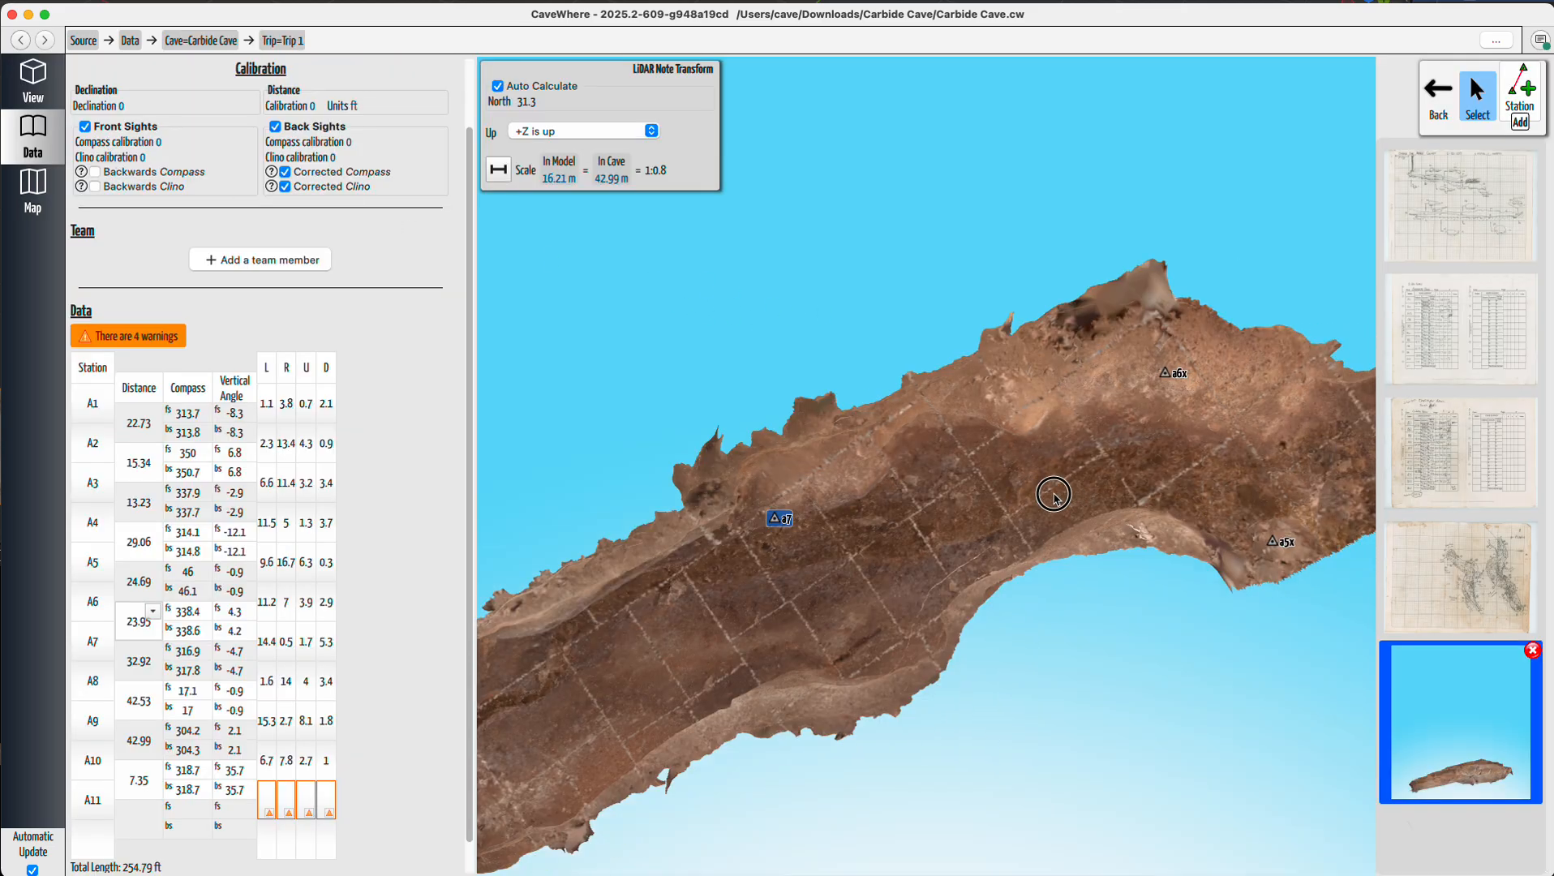
drag(653, 504, 813, 528)
scroll(908, 432, up, 8)
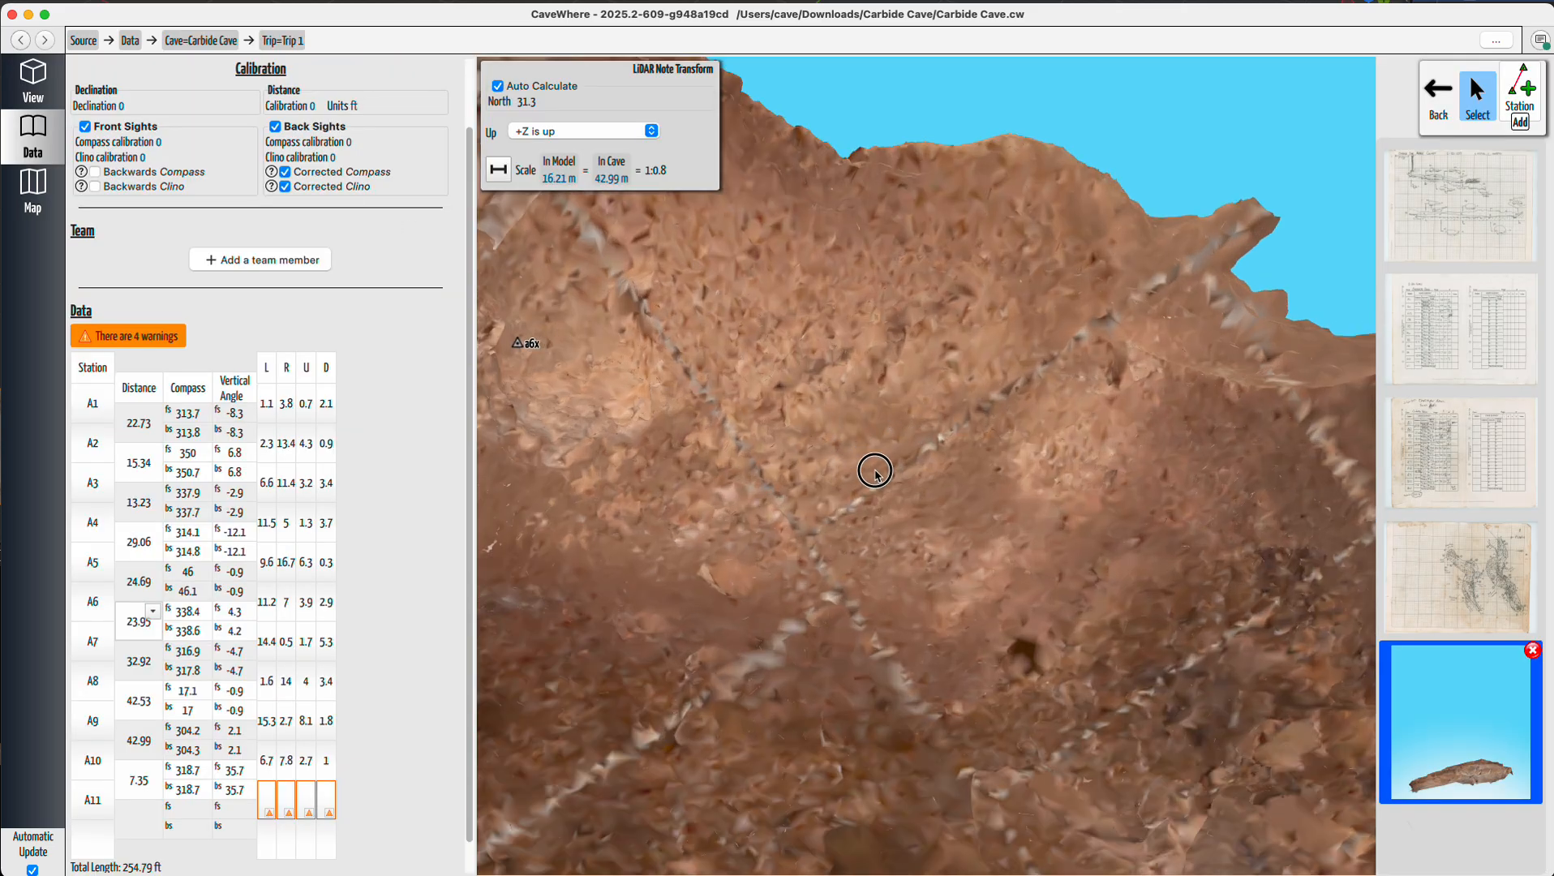
drag(874, 469, 925, 602)
scroll(897, 582, down, 2)
scroll(897, 586, down, 3)
right_drag(888, 595, 885, 492)
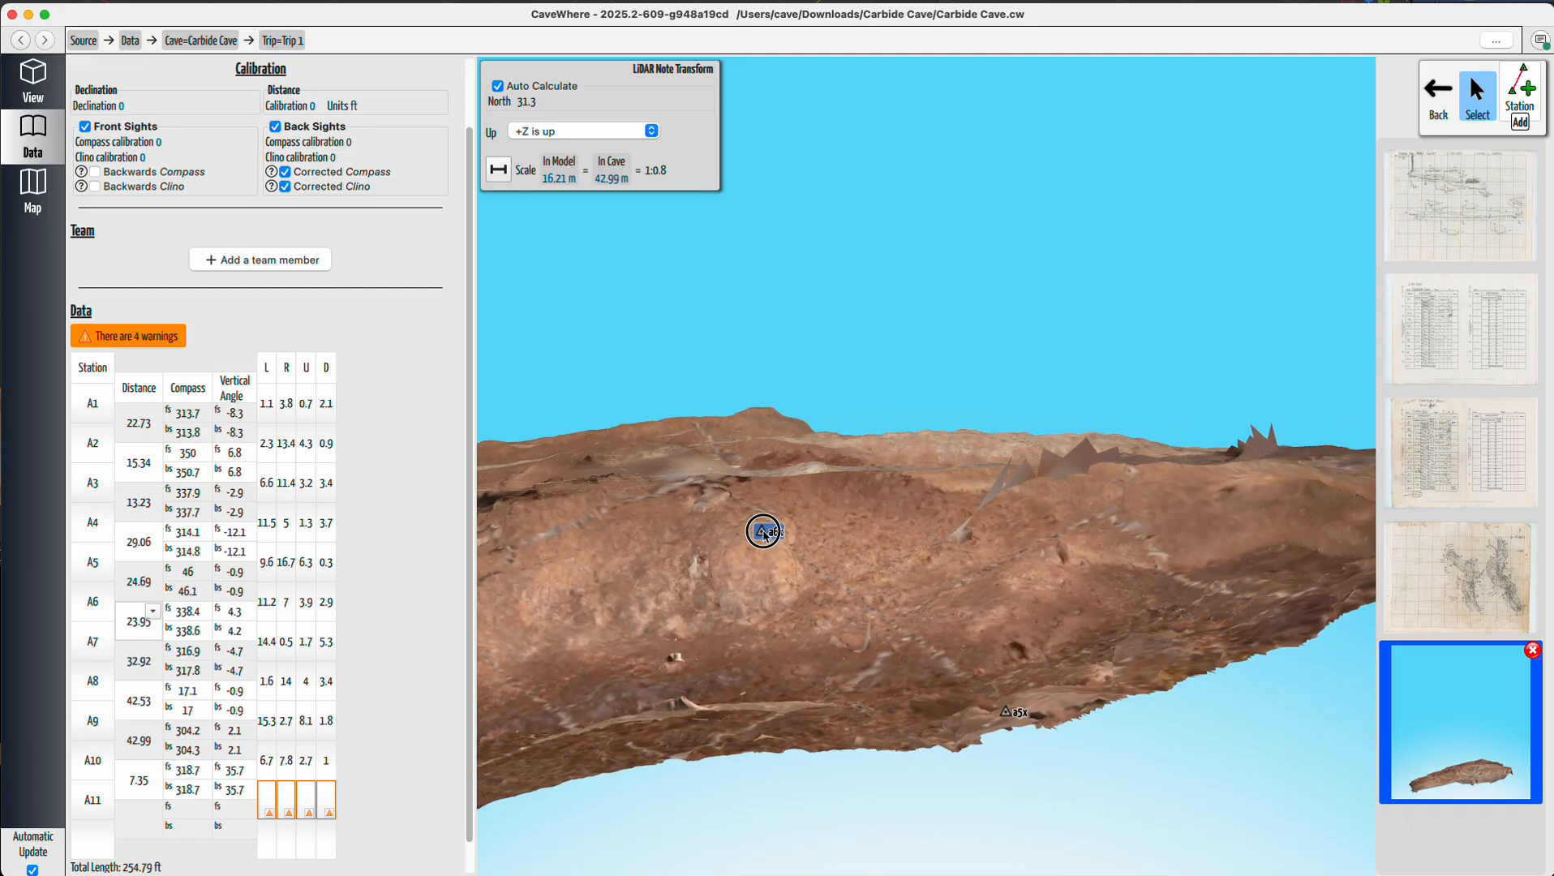
click(780, 531)
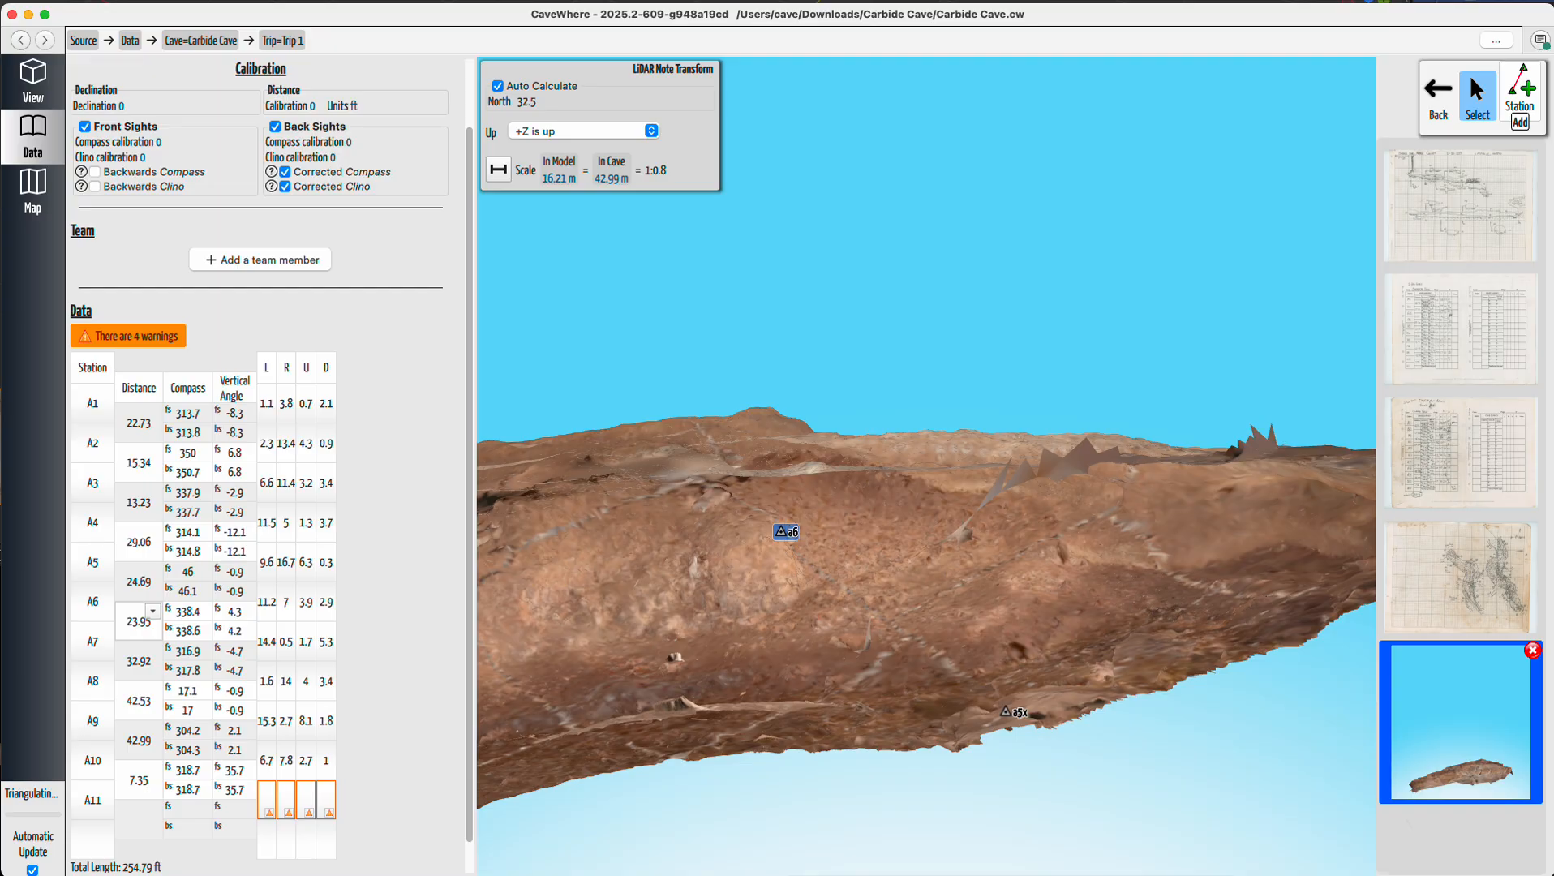
Return to the 3D view, check the LiDAR against the plan sketch near station a6, and hide the Plan layer.
click(32, 81)
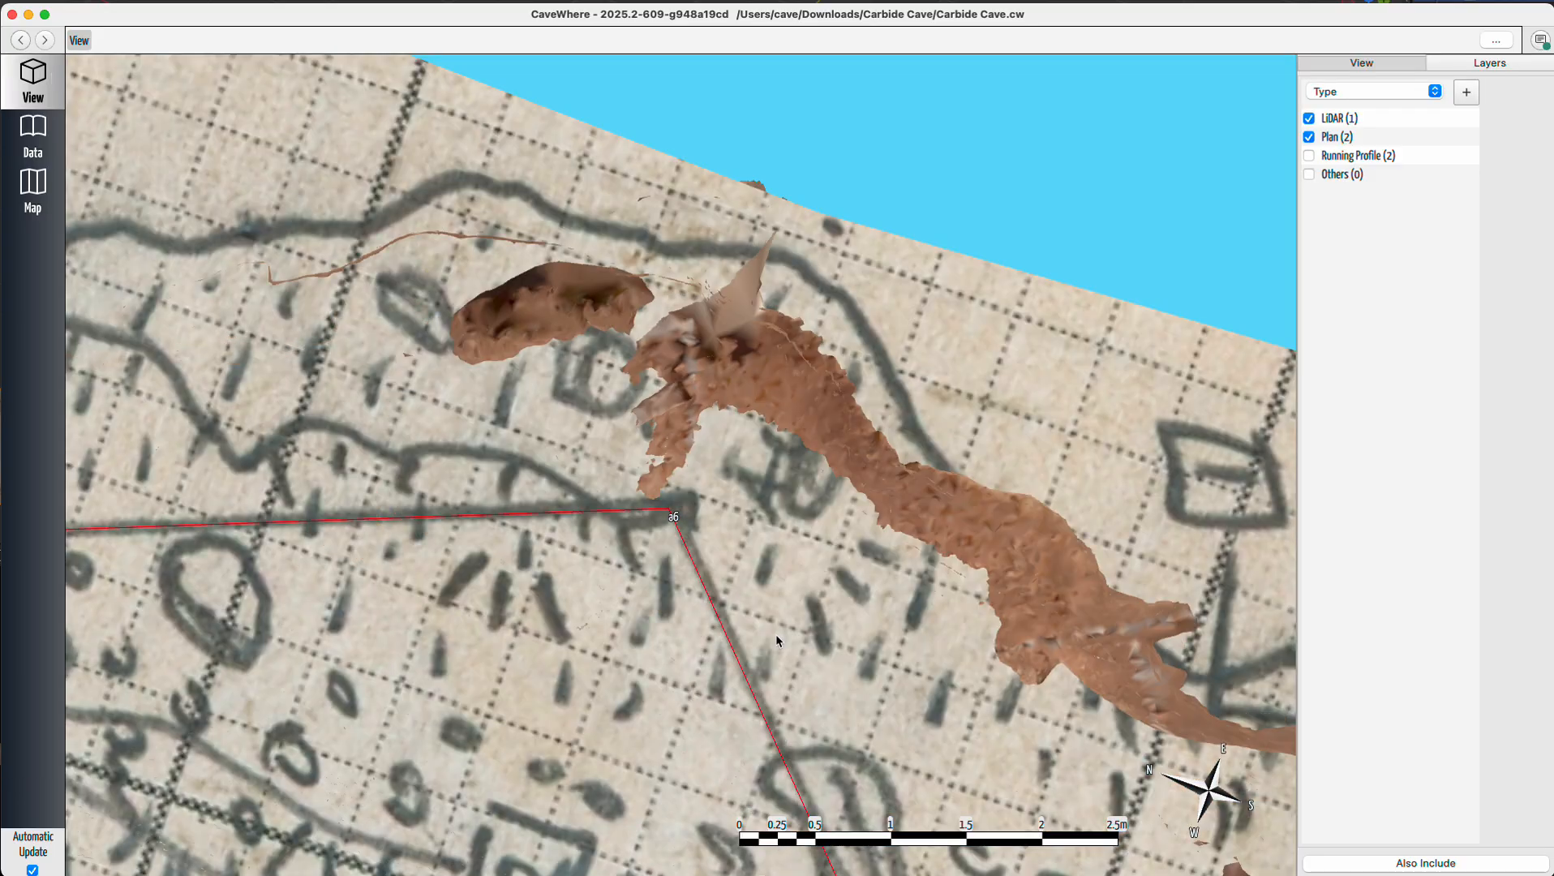
right_drag(726, 610, 654, 571)
scroll(764, 580, down, 5)
scroll(654, 573, down, 5)
right_drag(522, 581, 504, 692)
scroll(432, 532, up, 9)
click(1309, 138)
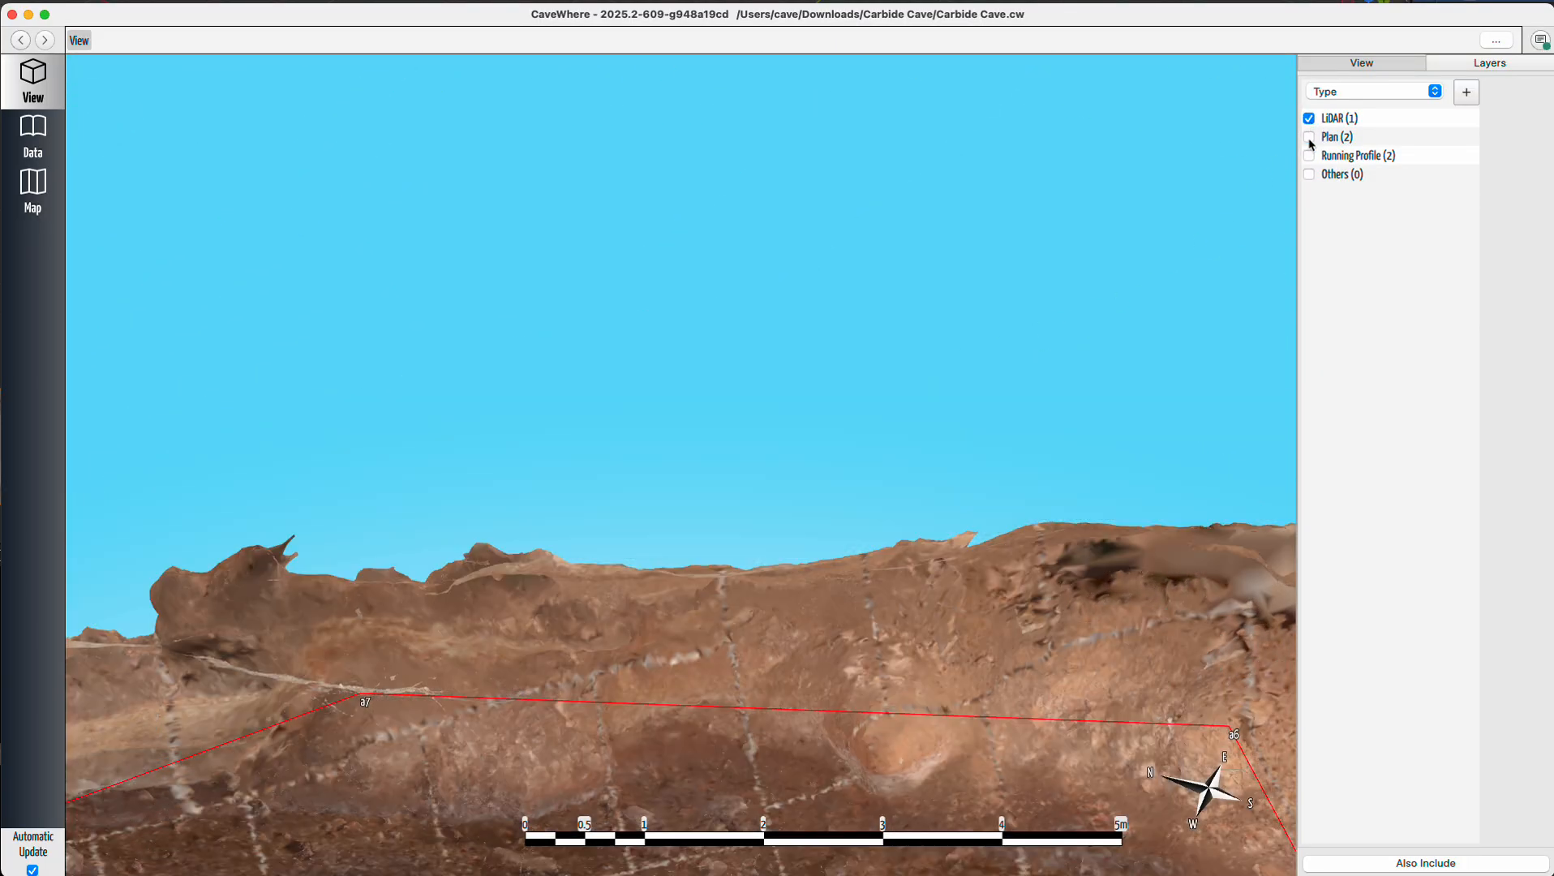
Examine the LiDAR passage between stations a8 and a6 from above, then show the Plan layer again.
scroll(665, 559, down, 7)
right_drag(793, 646, 870, 638)
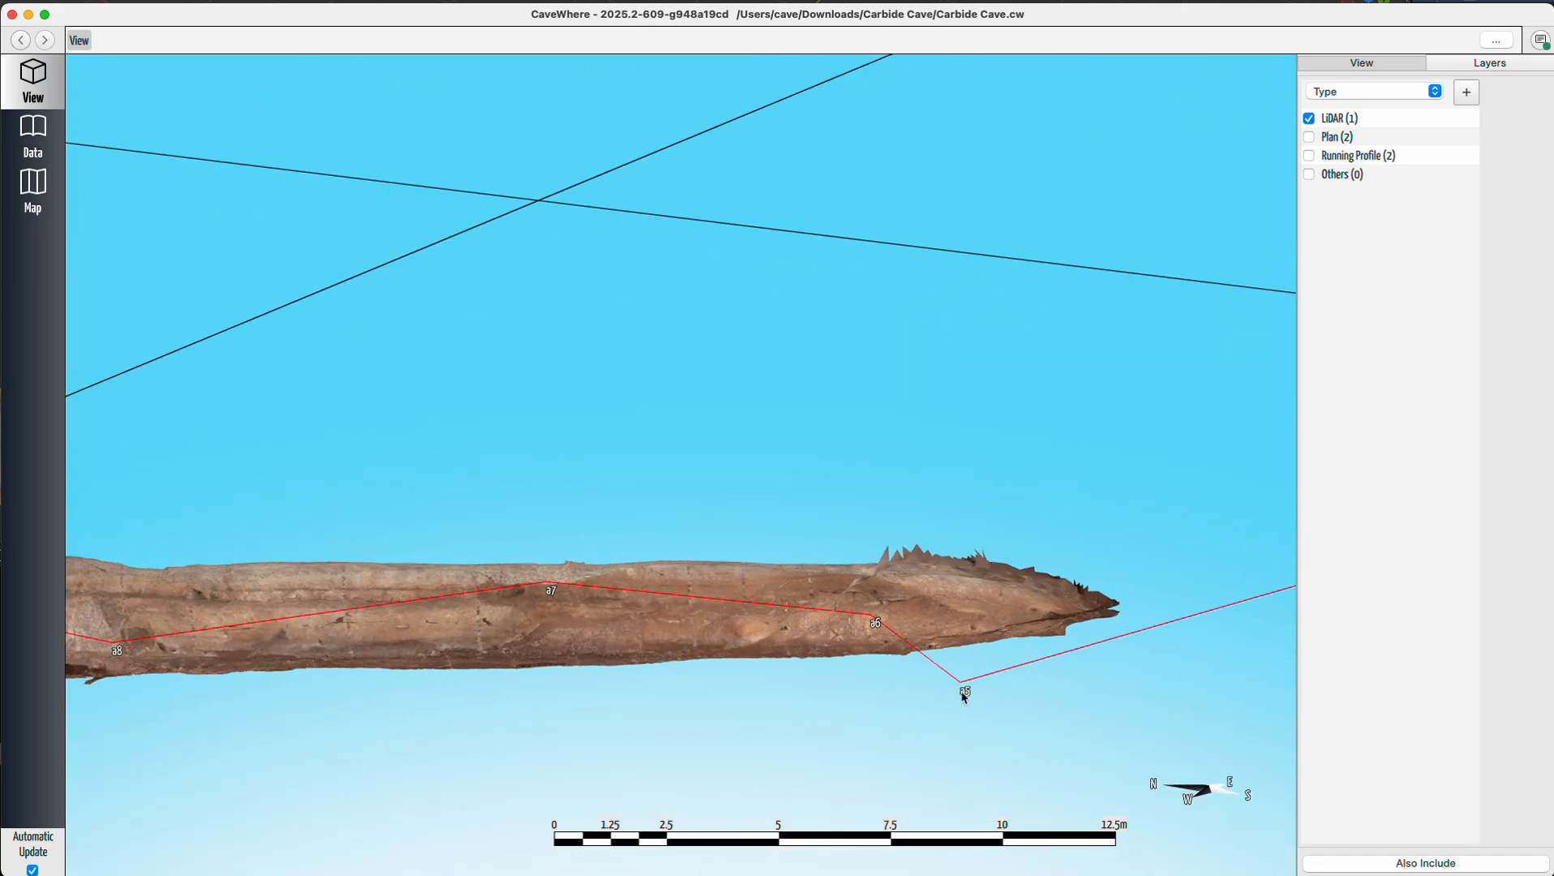
right_drag(776, 651, 795, 800)
drag(694, 701, 1107, 612)
drag(663, 616, 1027, 598)
drag(900, 584, 327, 522)
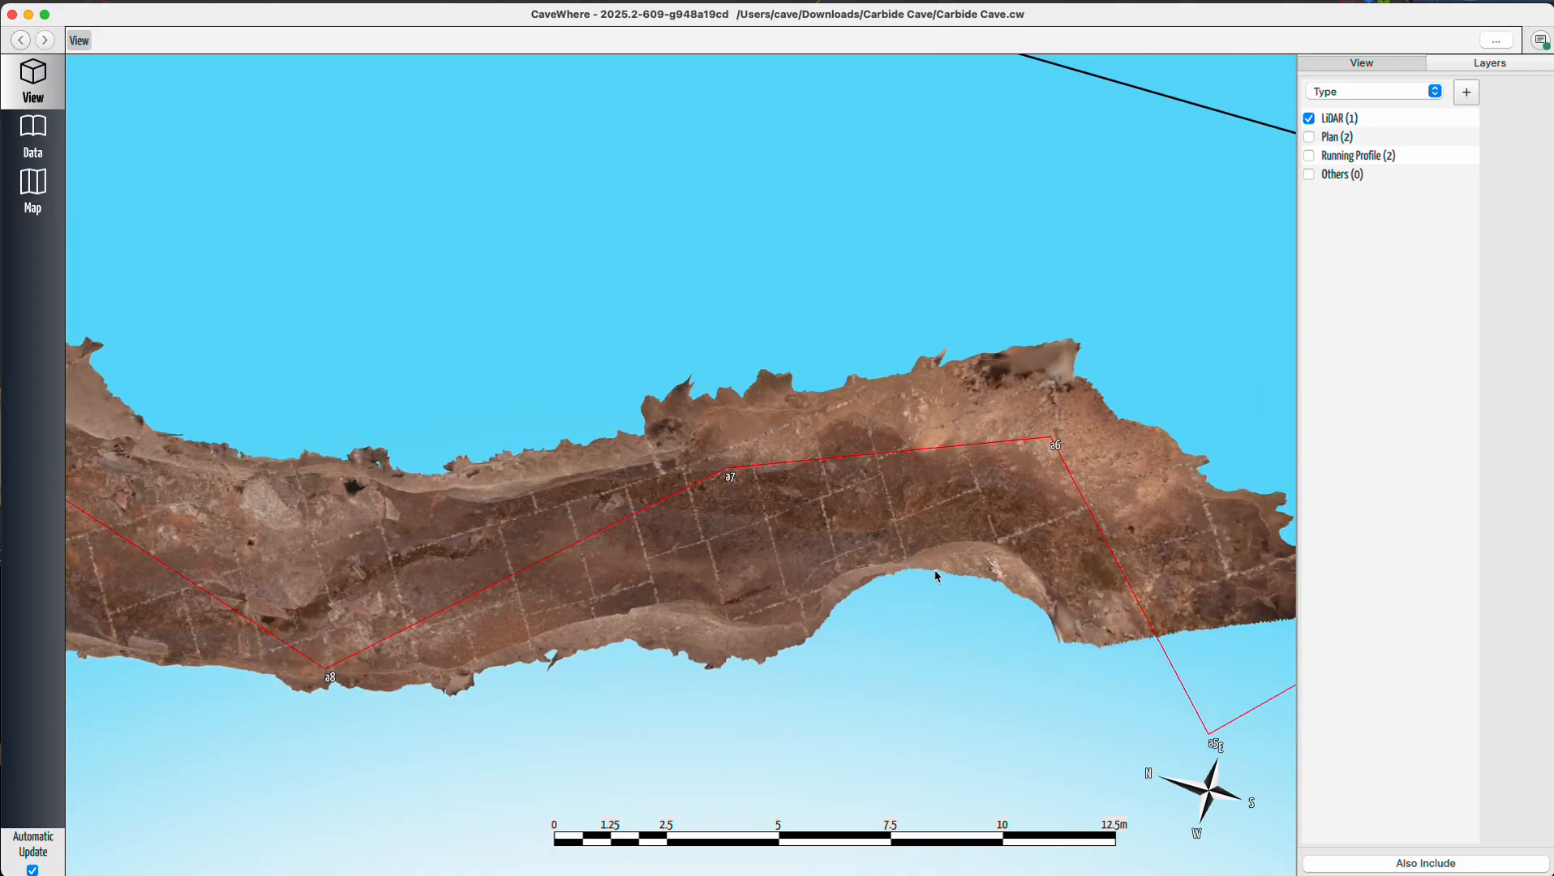
drag(890, 543, 637, 554)
scroll(933, 568, up, 3)
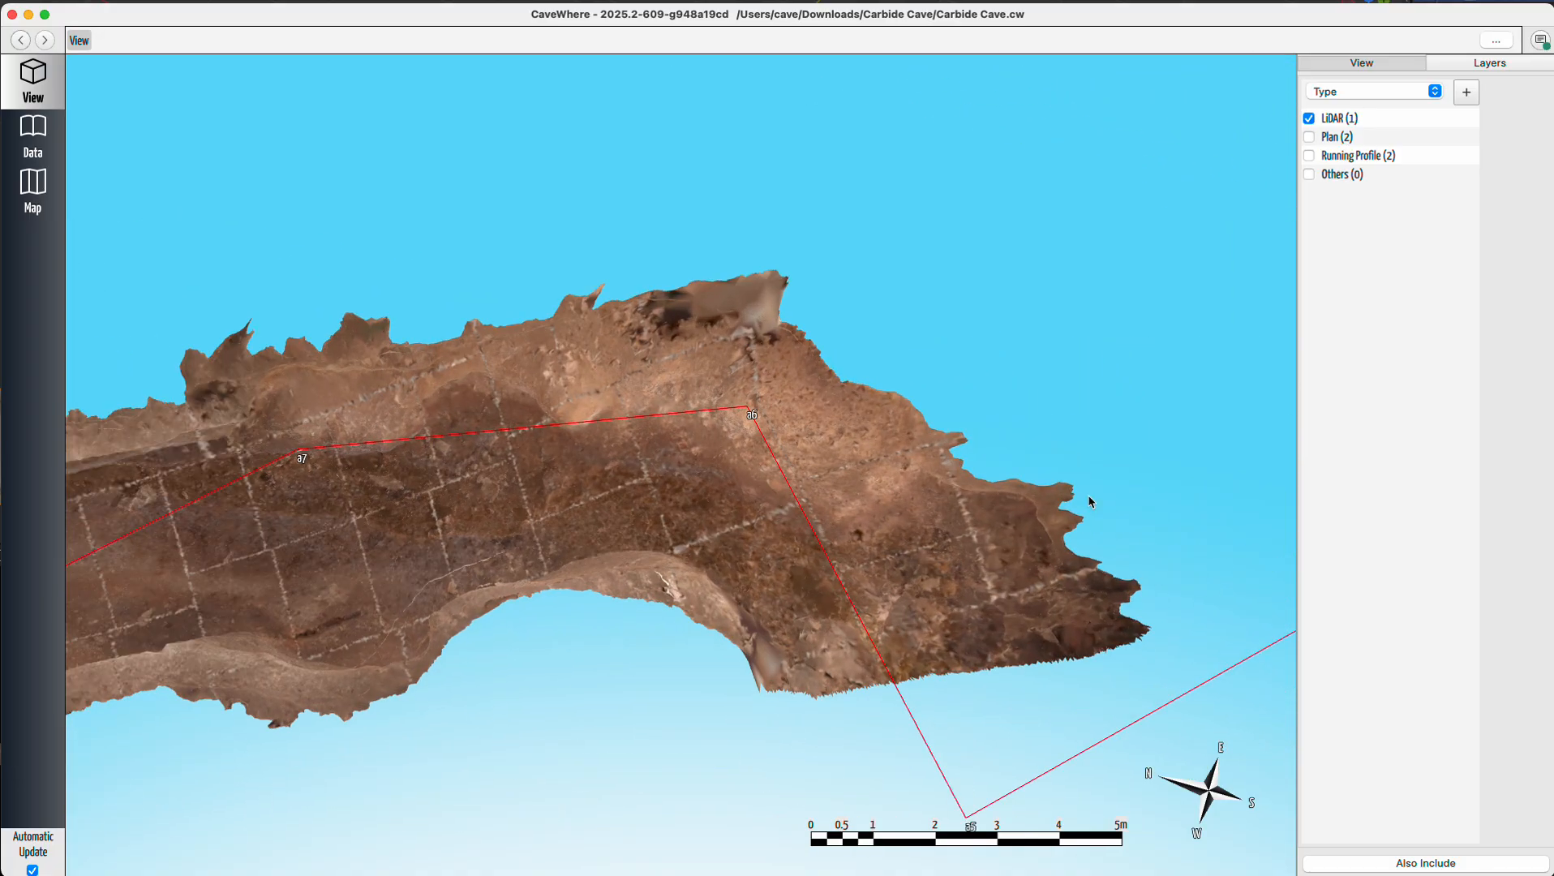
click(1309, 137)
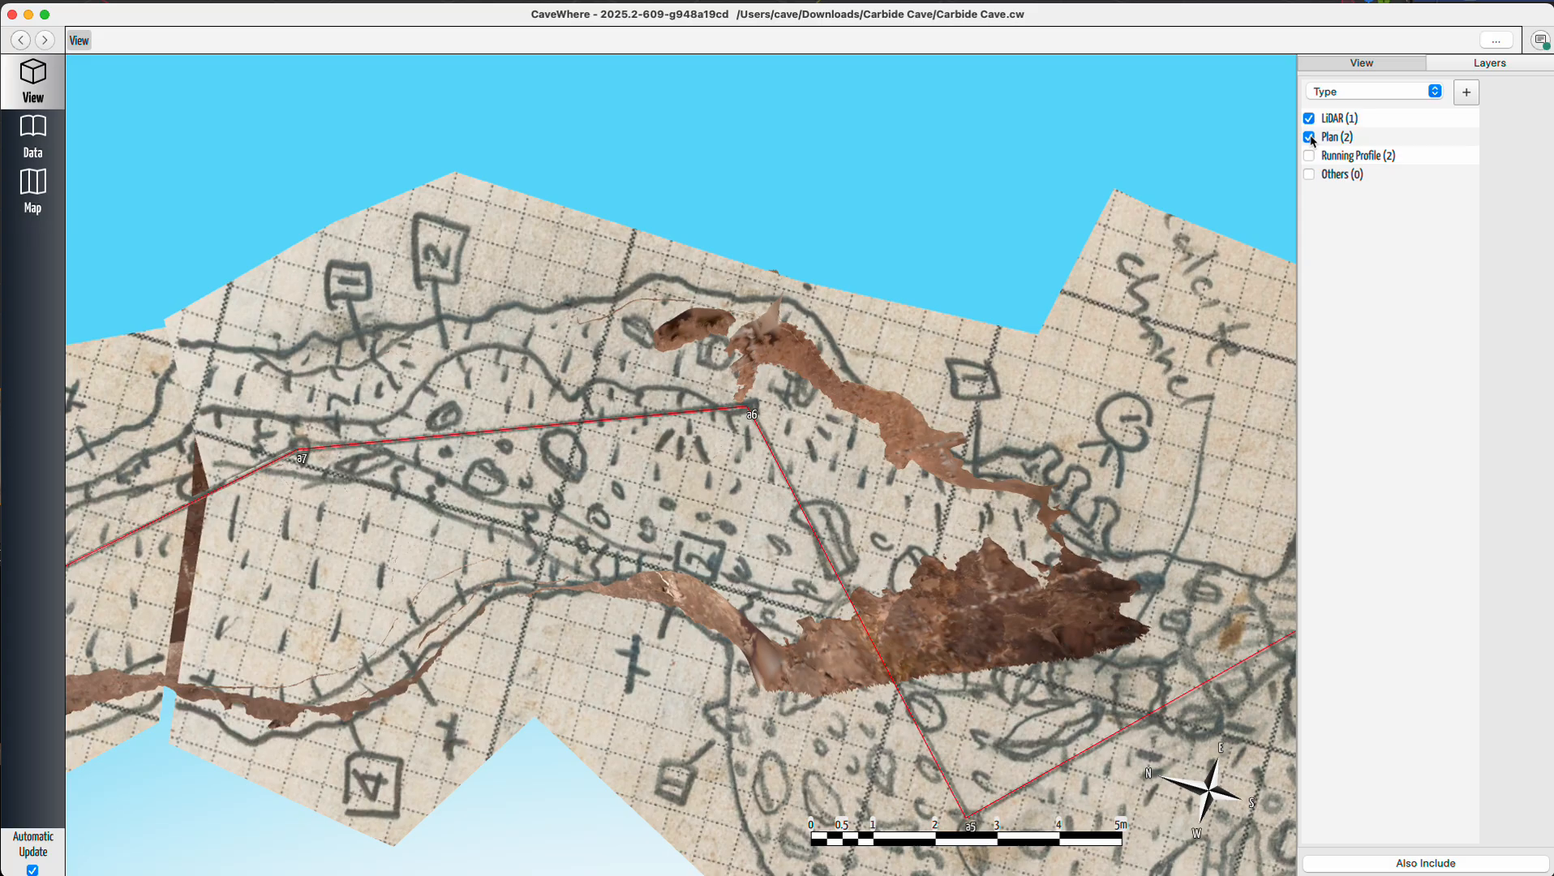
Open the data page and use the Scale tool to set the LiDAR note scale from station a6 to station a7 as 23.95 ft.
scroll(425, 468, up, 3)
click(28, 139)
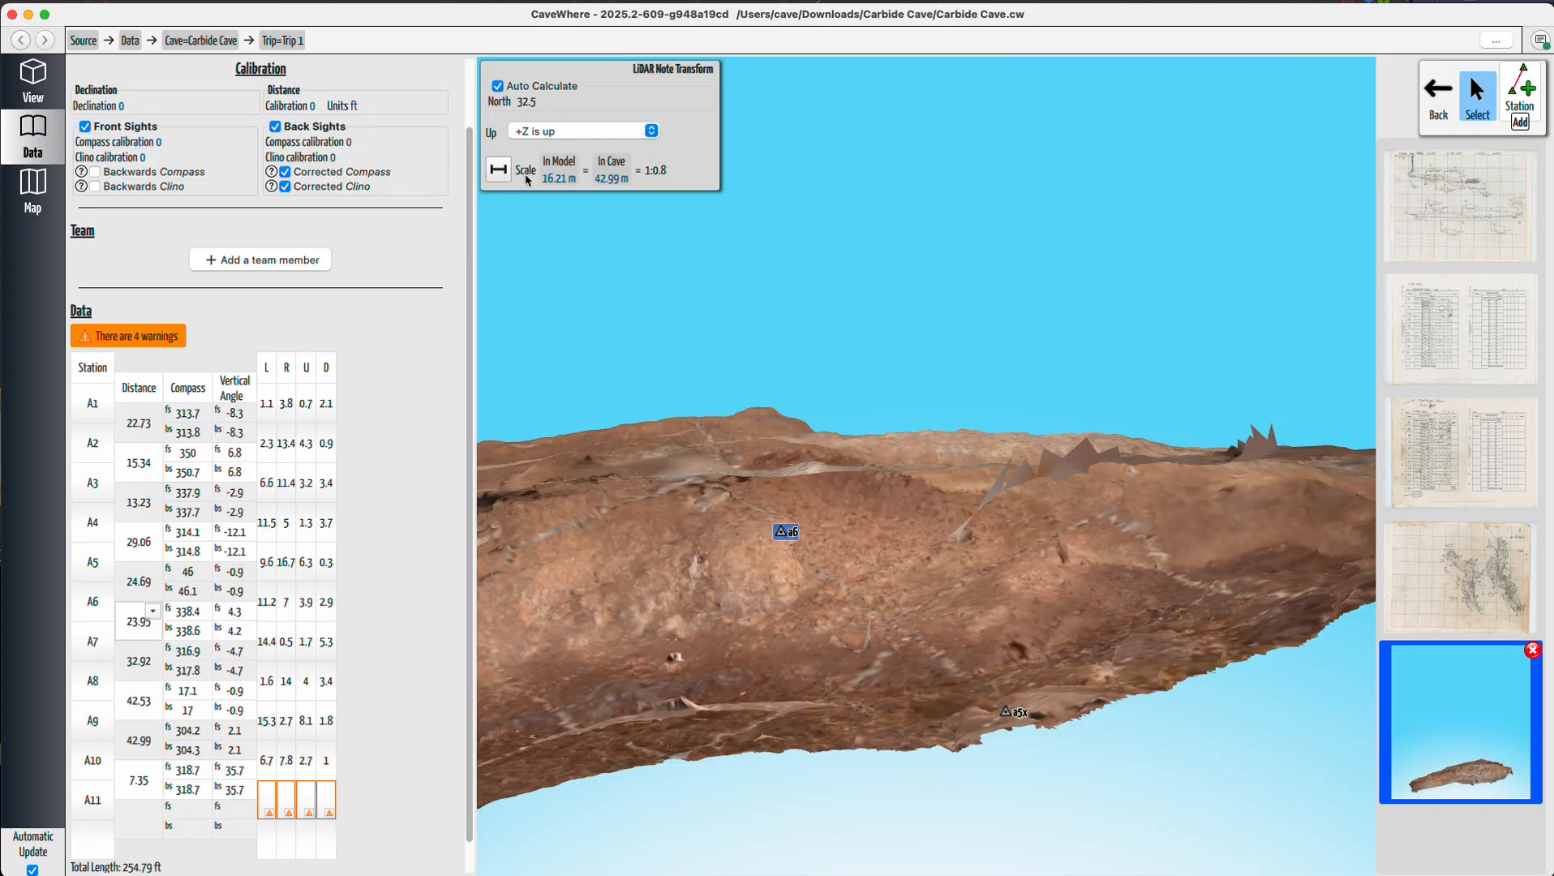
click(499, 172)
scroll(911, 464, up, 5)
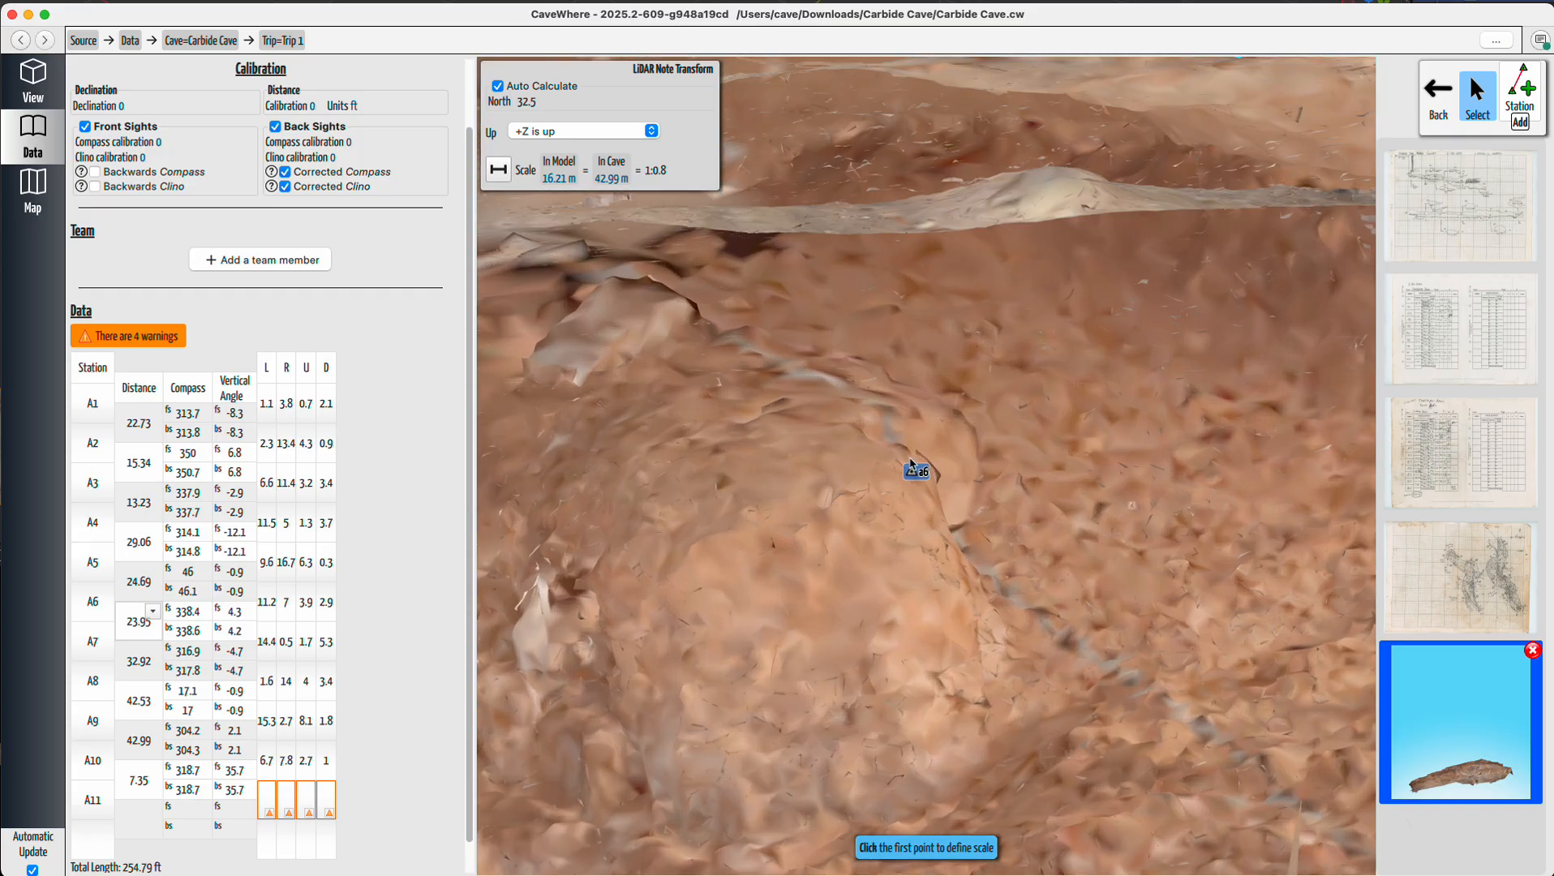
click(919, 487)
scroll(760, 555, down, 5)
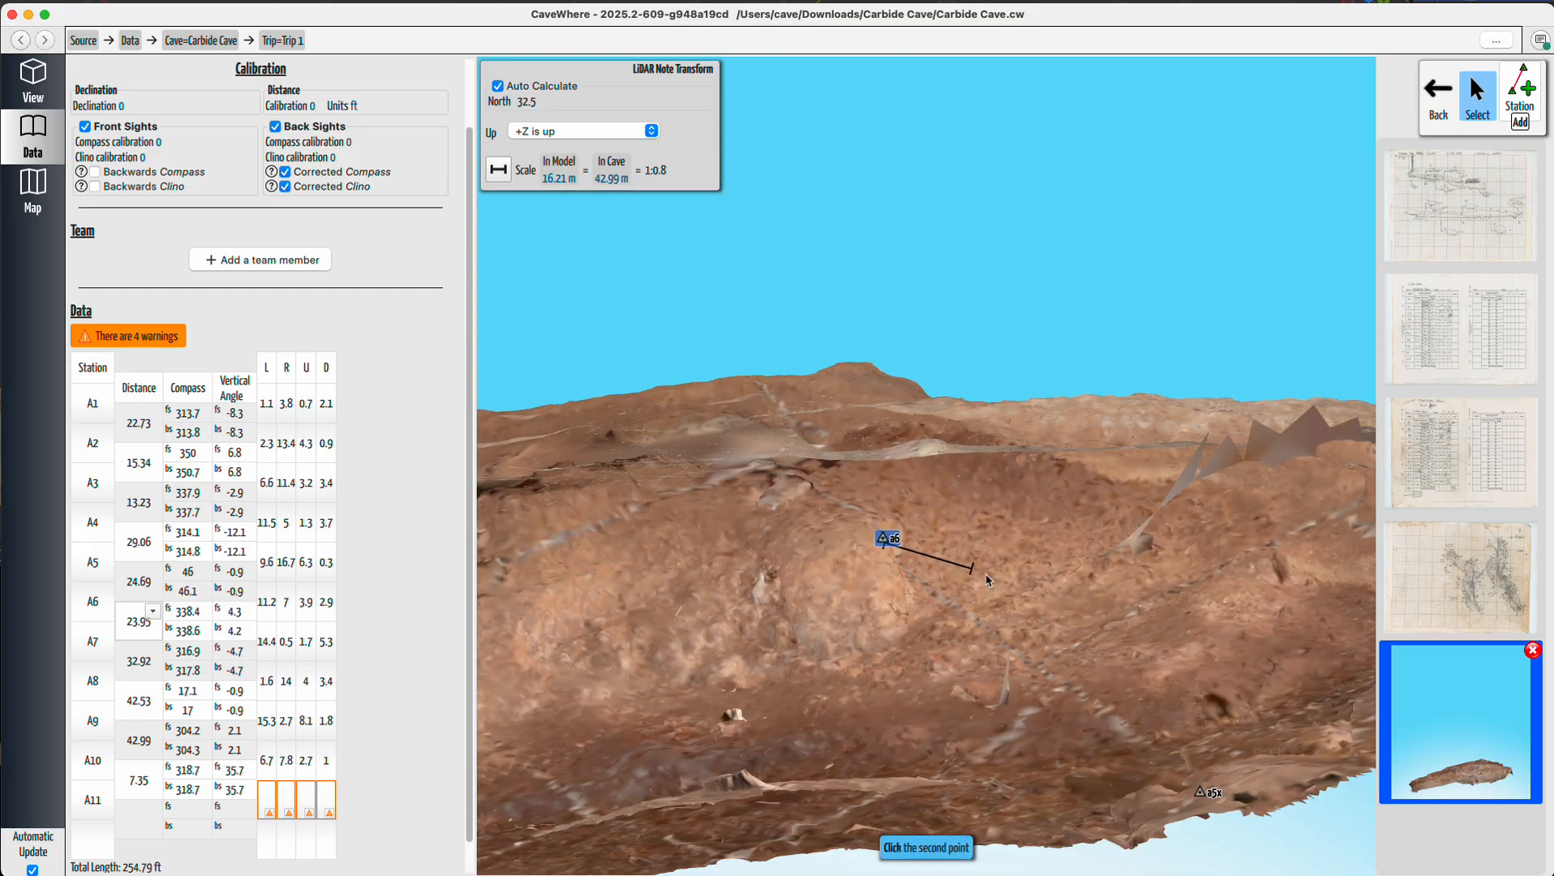
scroll(761, 653, up, 5)
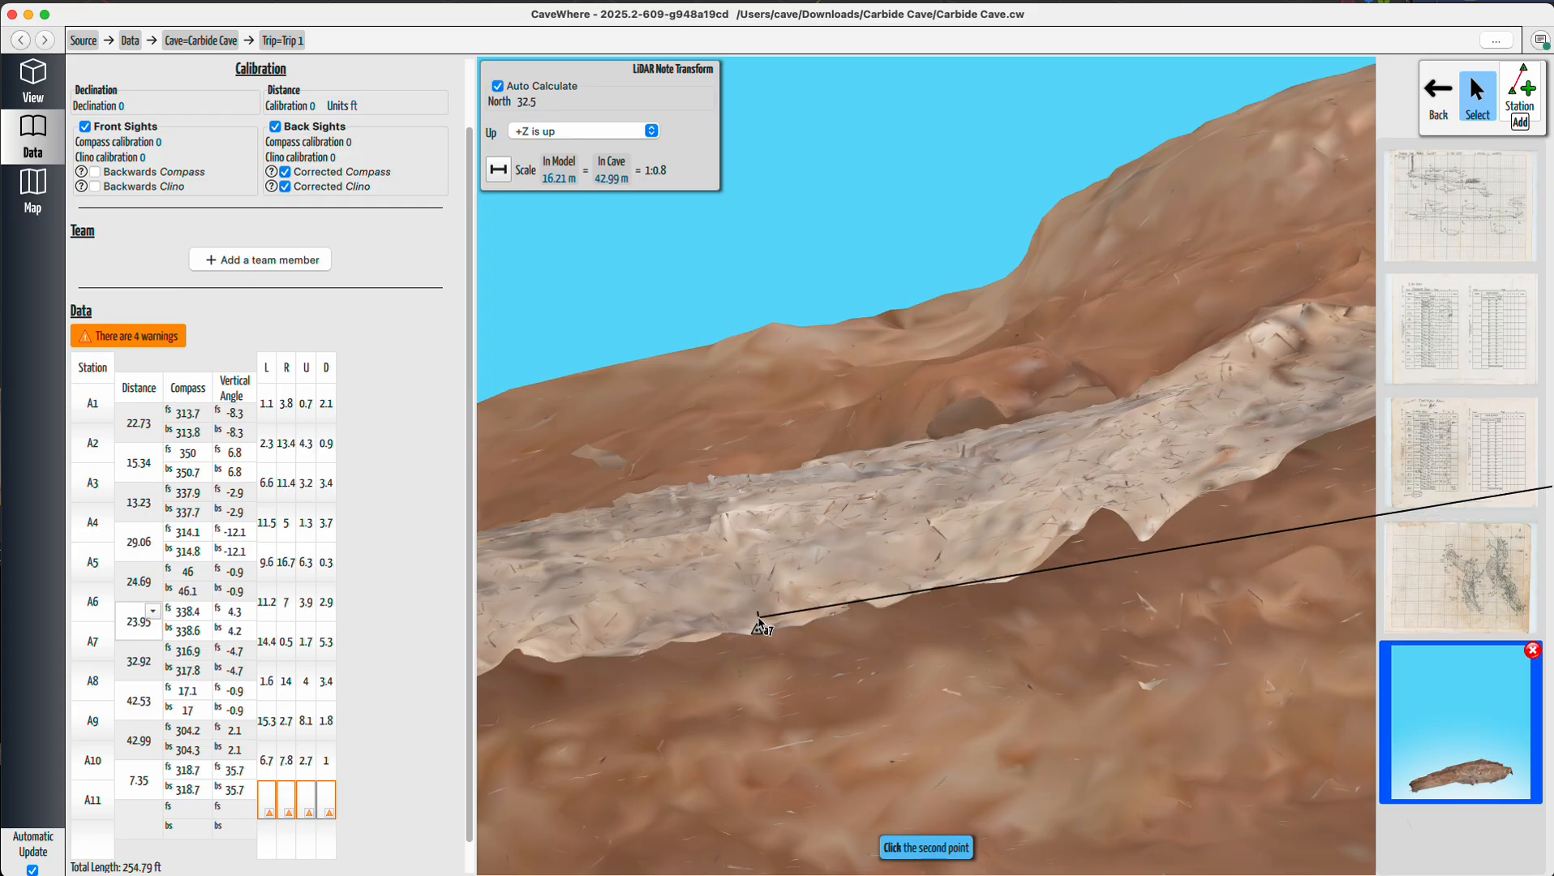
click(756, 626)
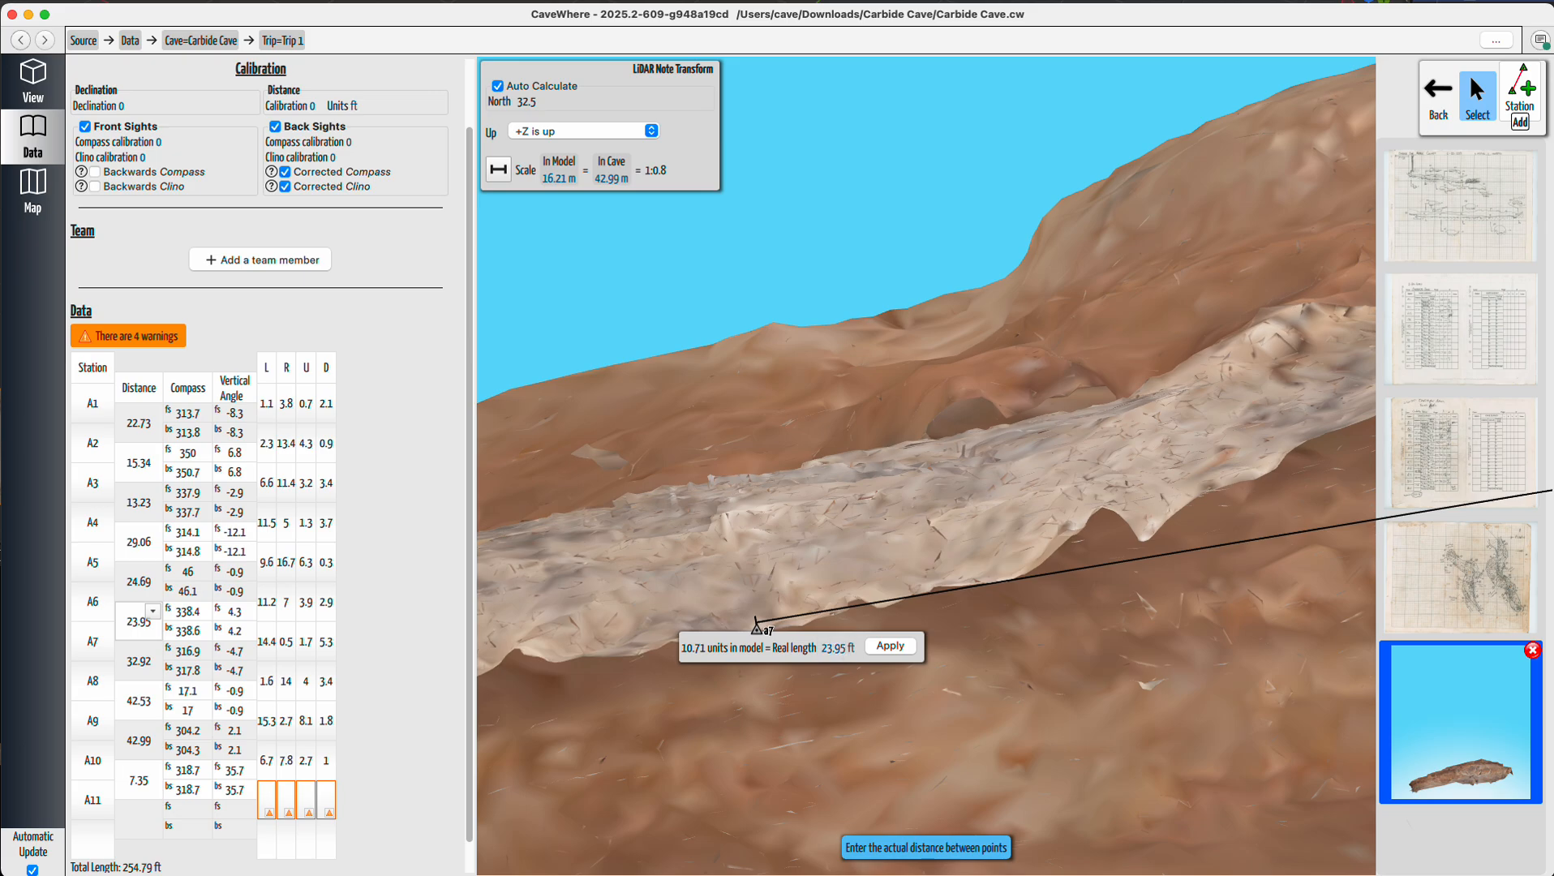
click(891, 646)
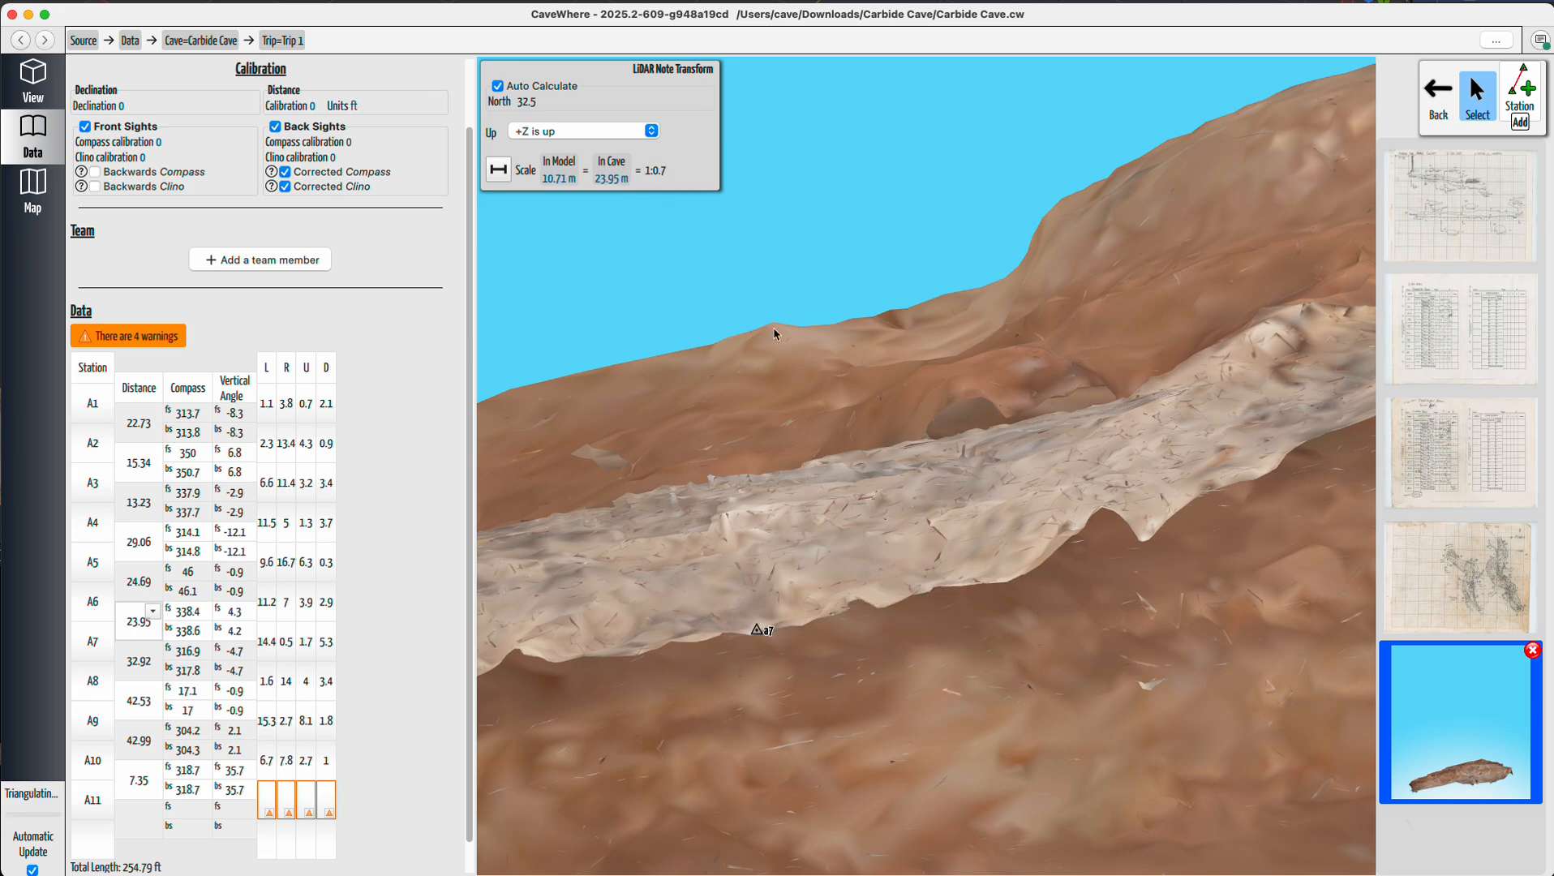
Return to the 3D view and examine the rescaled LiDAR against the plan sketch around stations a7 to a9.
scroll(936, 580, down, 10)
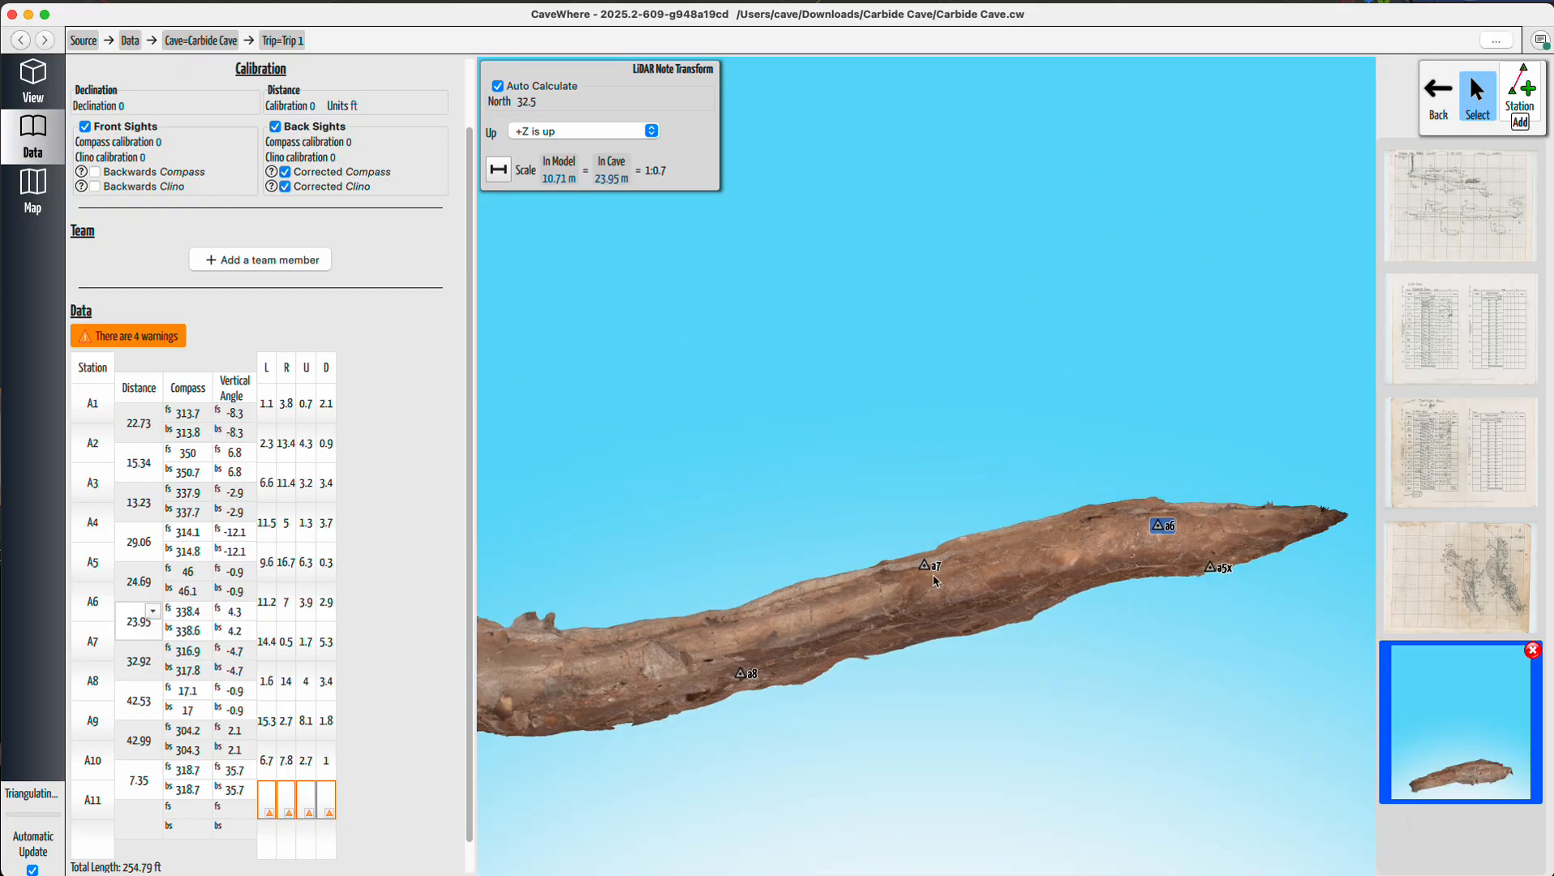
right_drag(933, 576, 922, 610)
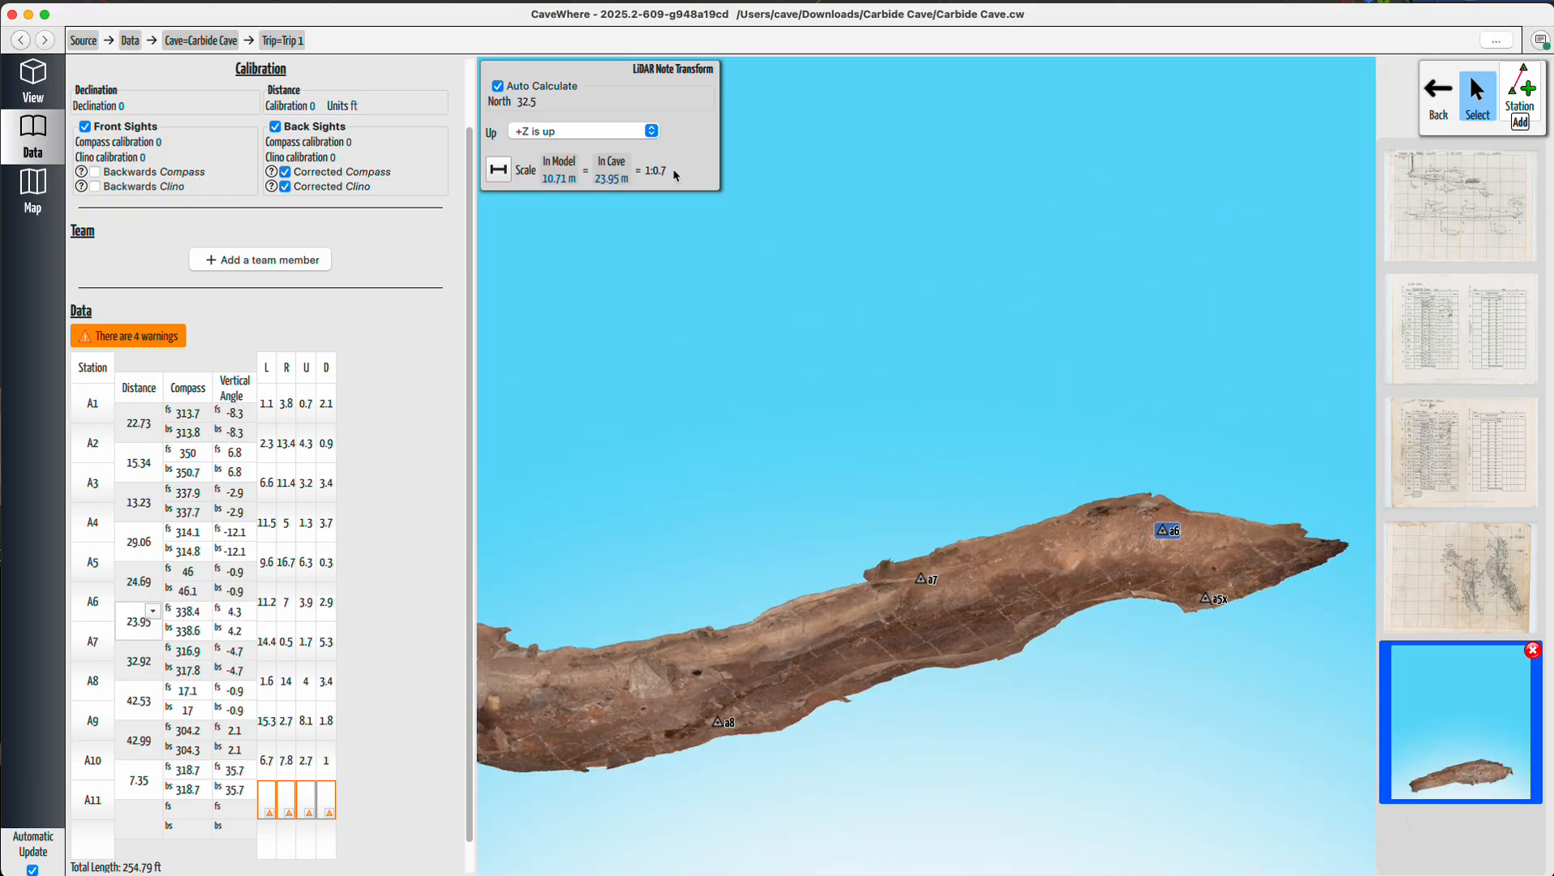
click(32, 82)
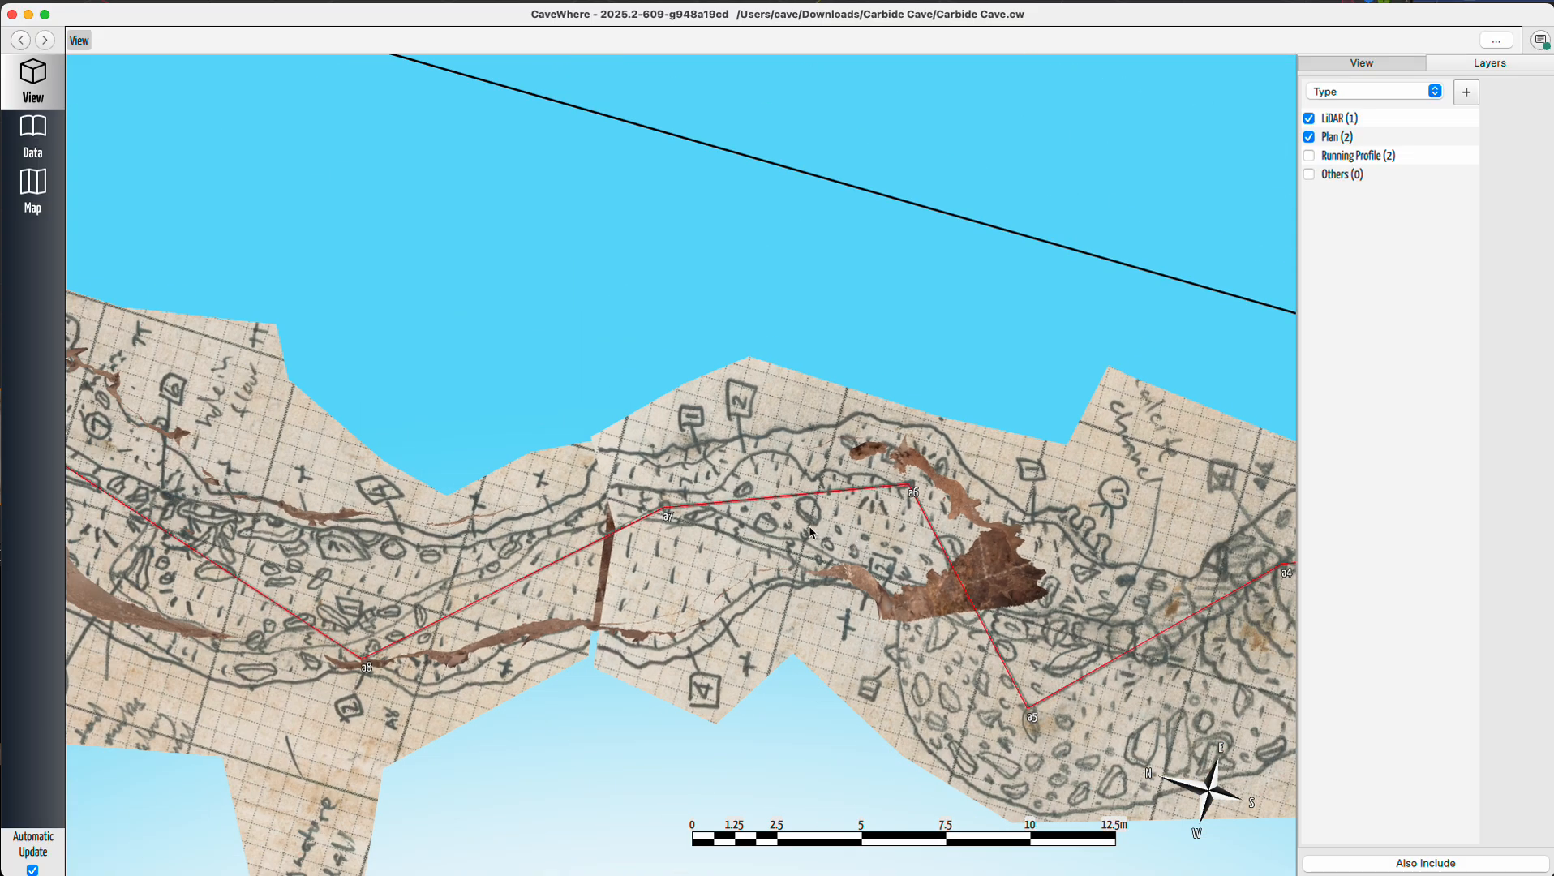
drag(722, 562, 1163, 589)
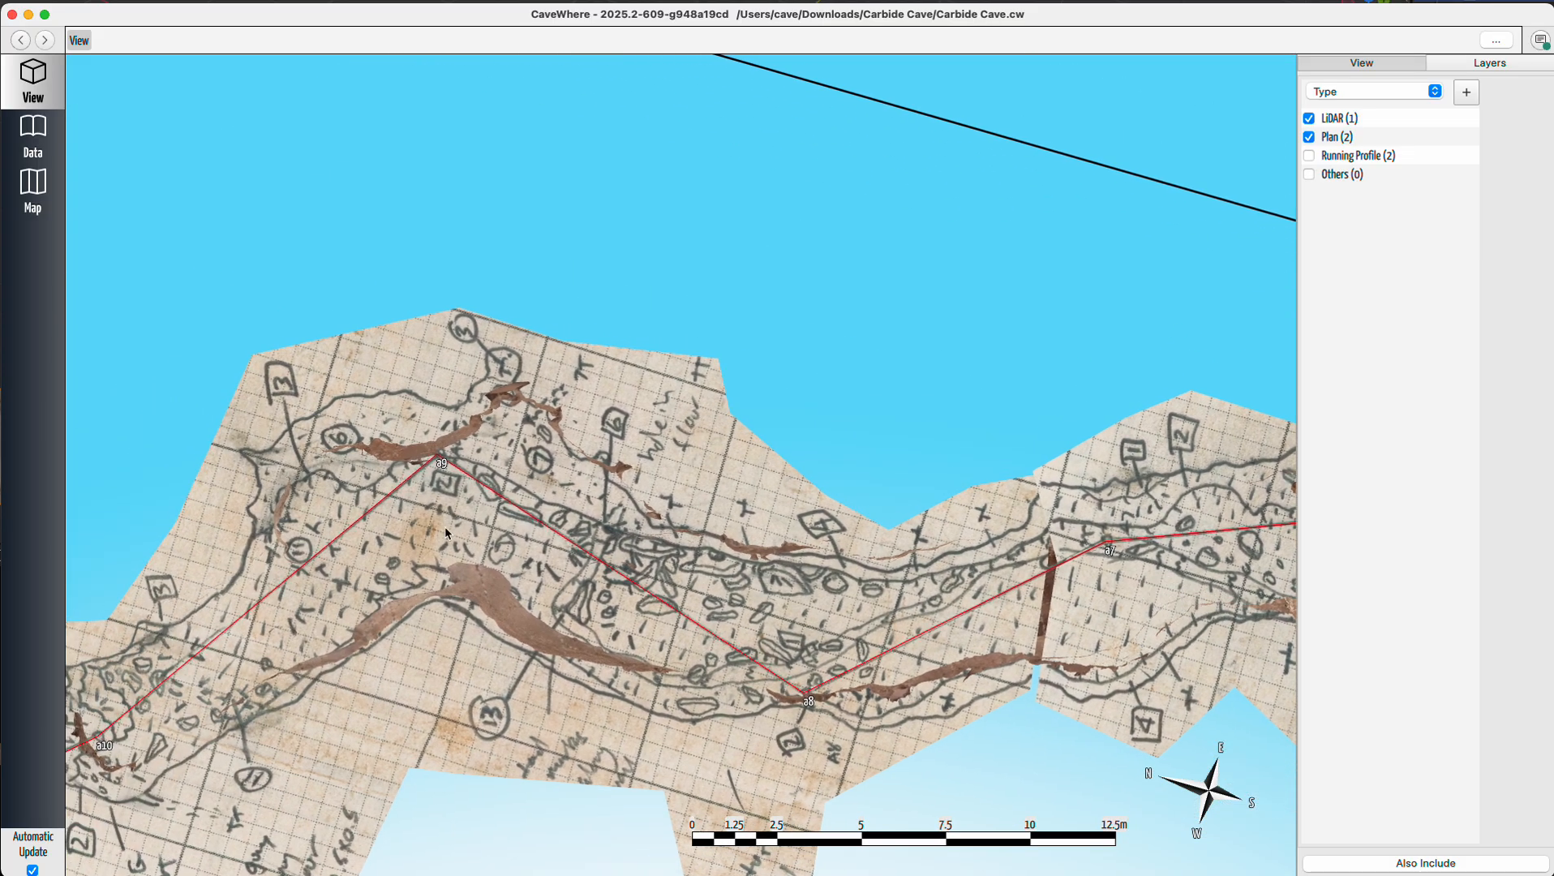
drag(409, 535, 670, 522)
scroll(520, 469, up, 5)
mouse_move(711, 542)
right_down()
mouse_move(608, 480)
mouse_move(597, 454)
mouse_move(548, 451)
mouse_move(545, 496)
mouse_move(637, 476)
mouse_move(704, 511)
mouse_move(693, 545)
mouse_move(652, 500)
mouse_move(601, 509)
right_up()
drag(611, 548, 759, 605)
scroll(871, 589, up, 5)
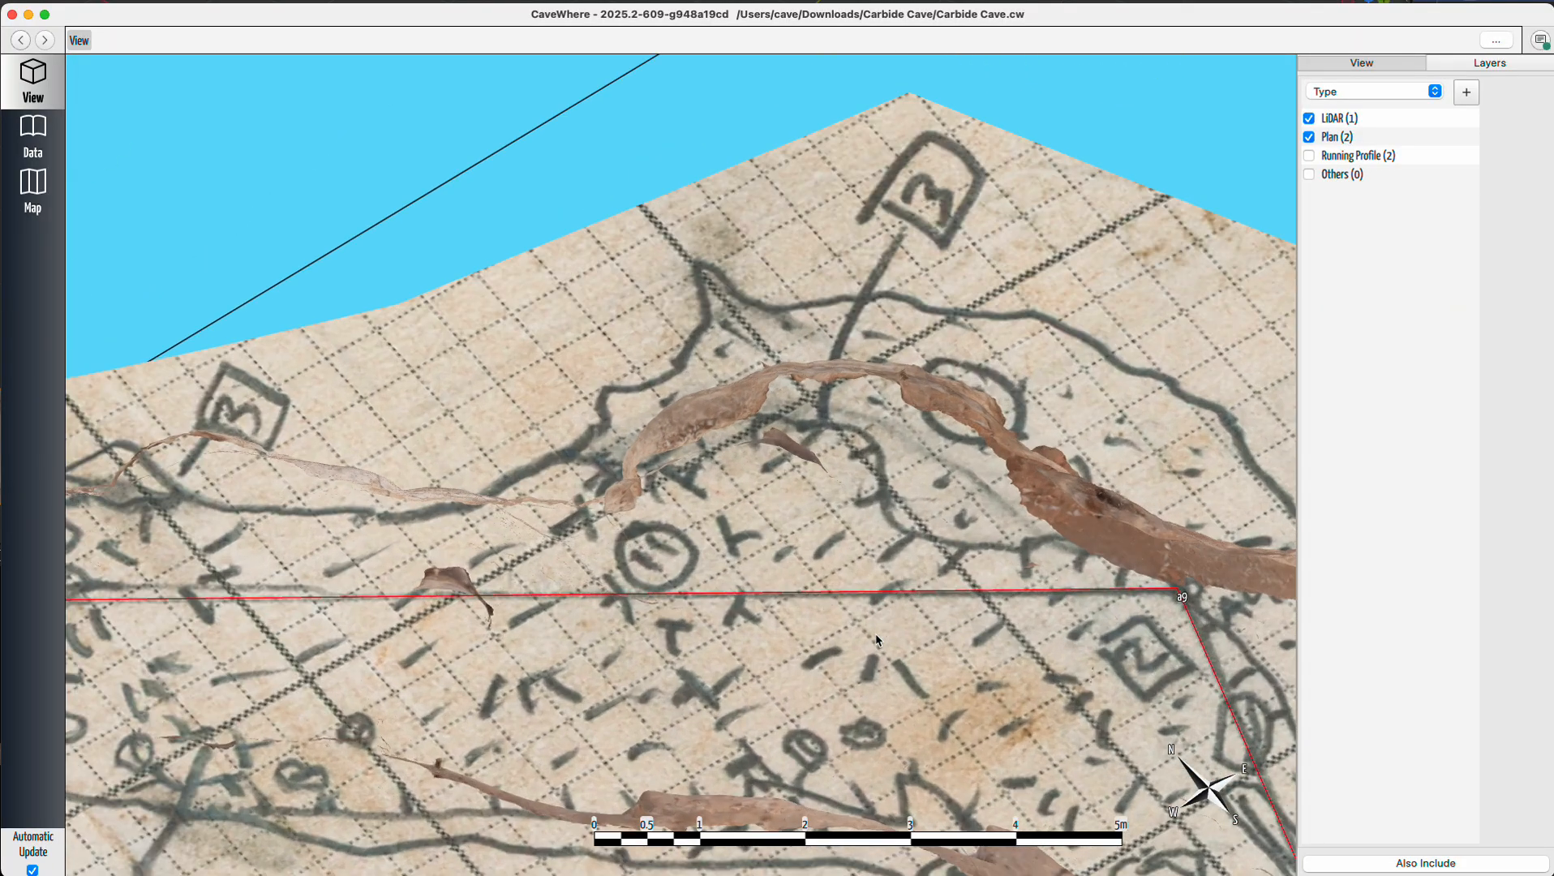
scroll(877, 641, down, 2)
Open the data page and rescale the LiDAR note from station a9 to station a10 as 42.99 ft.
click(33, 134)
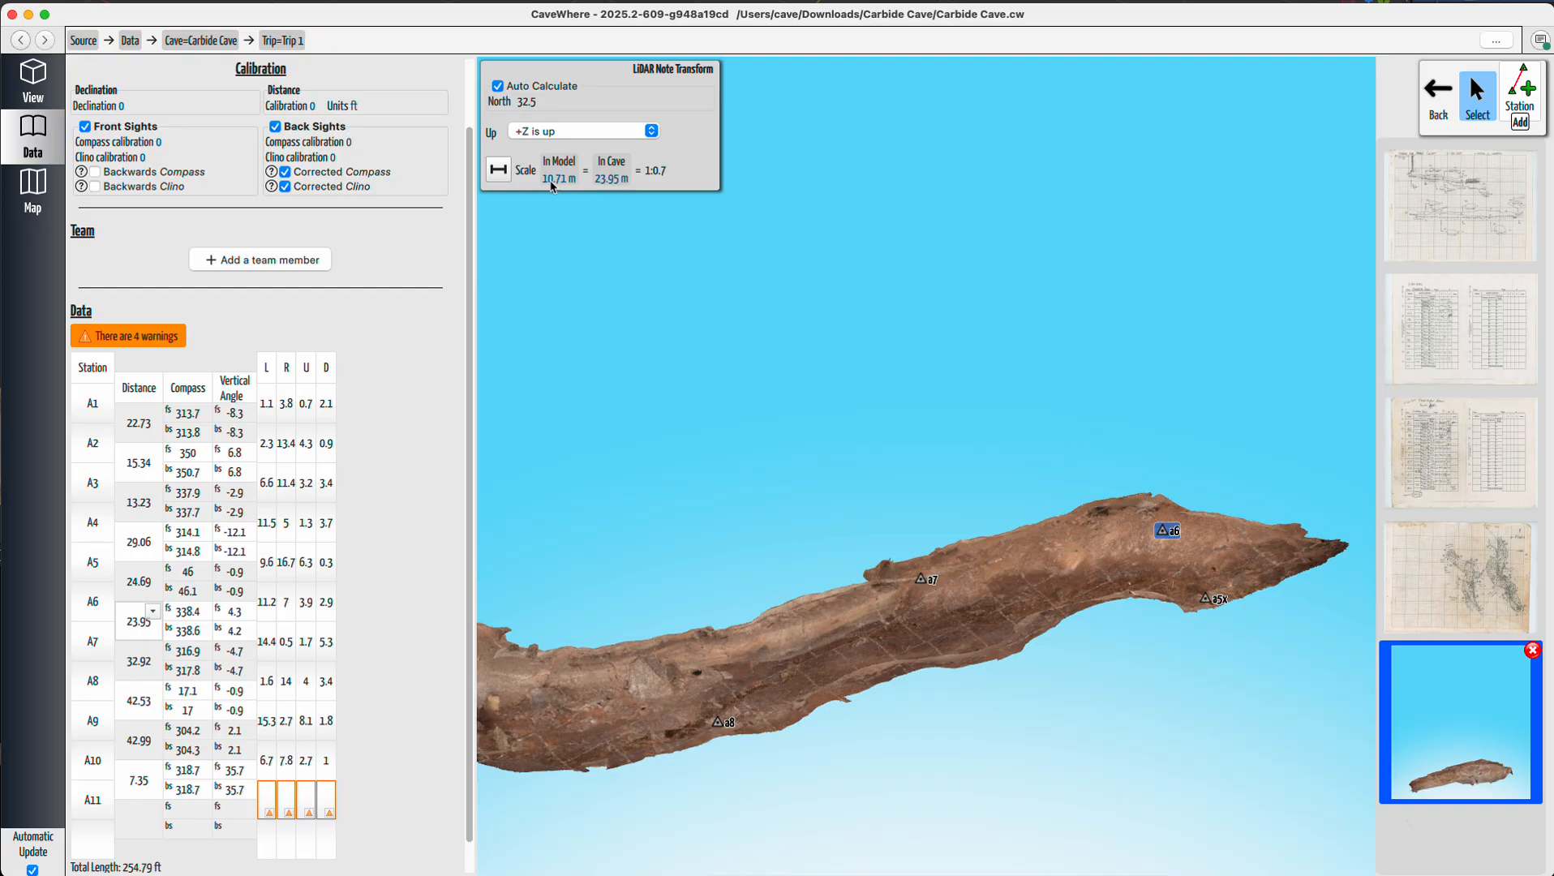
drag(760, 619, 1511, 563)
scroll(1069, 637, up, 5)
drag(951, 726, 993, 572)
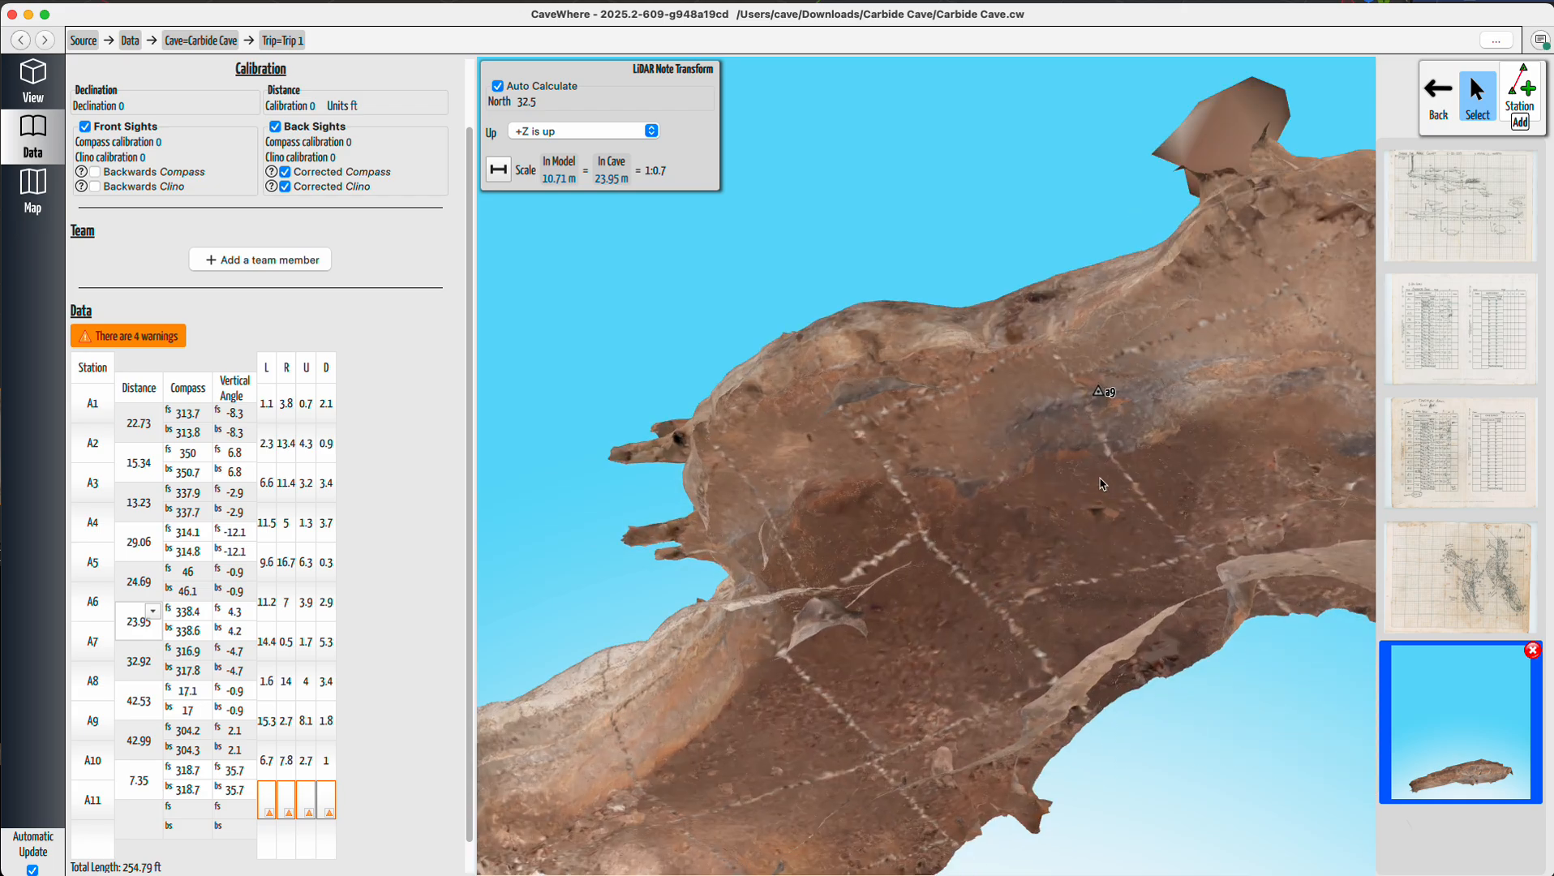
scroll(1079, 471, up, 6)
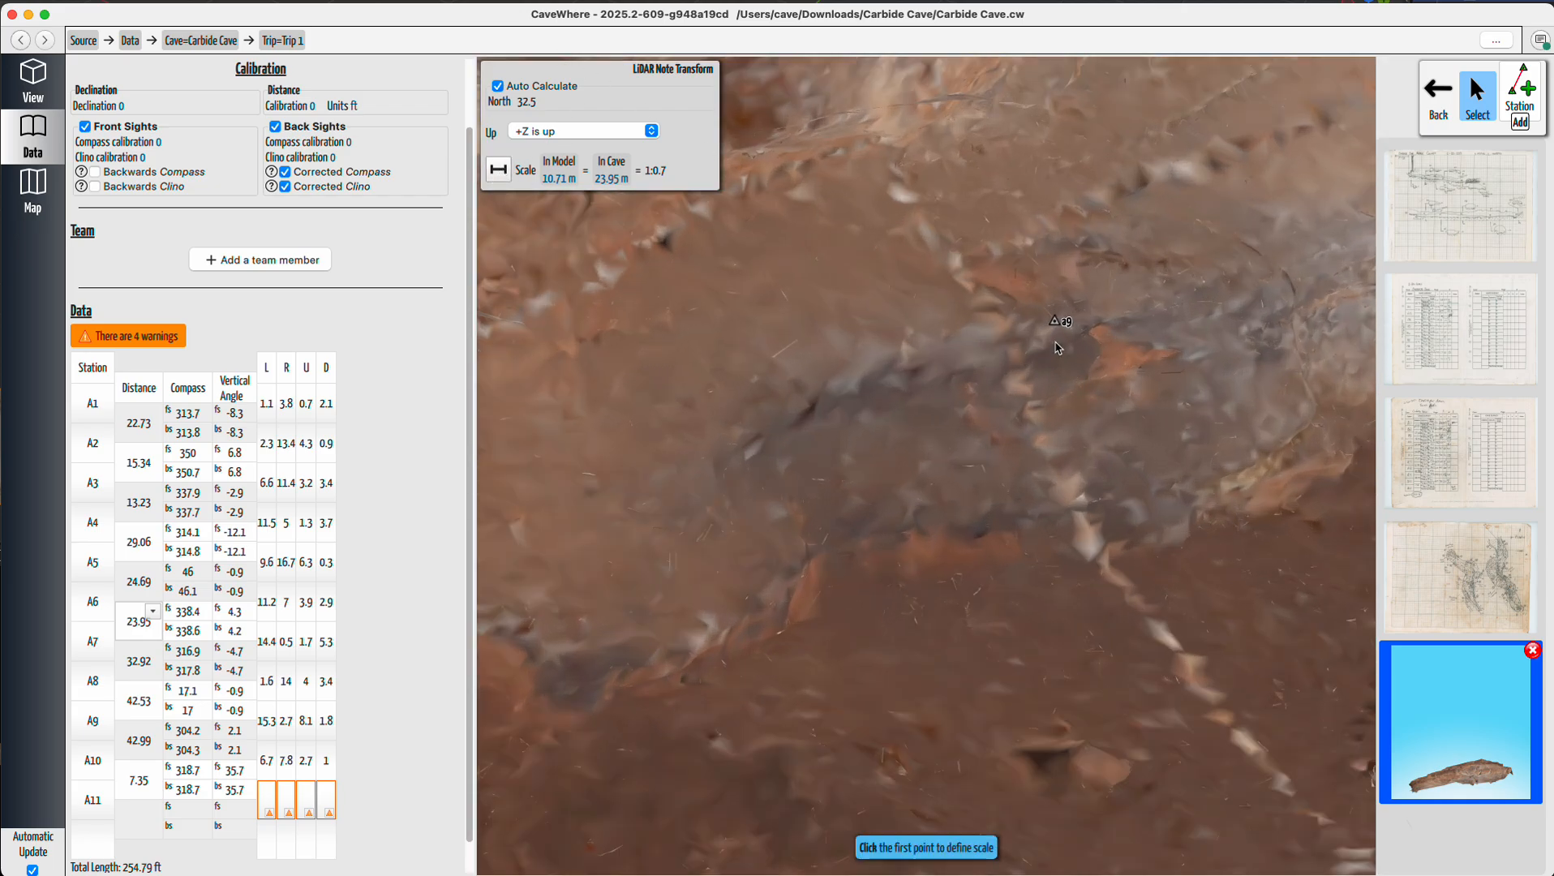
scroll(943, 582, down, 6)
scroll(977, 466, up, 8)
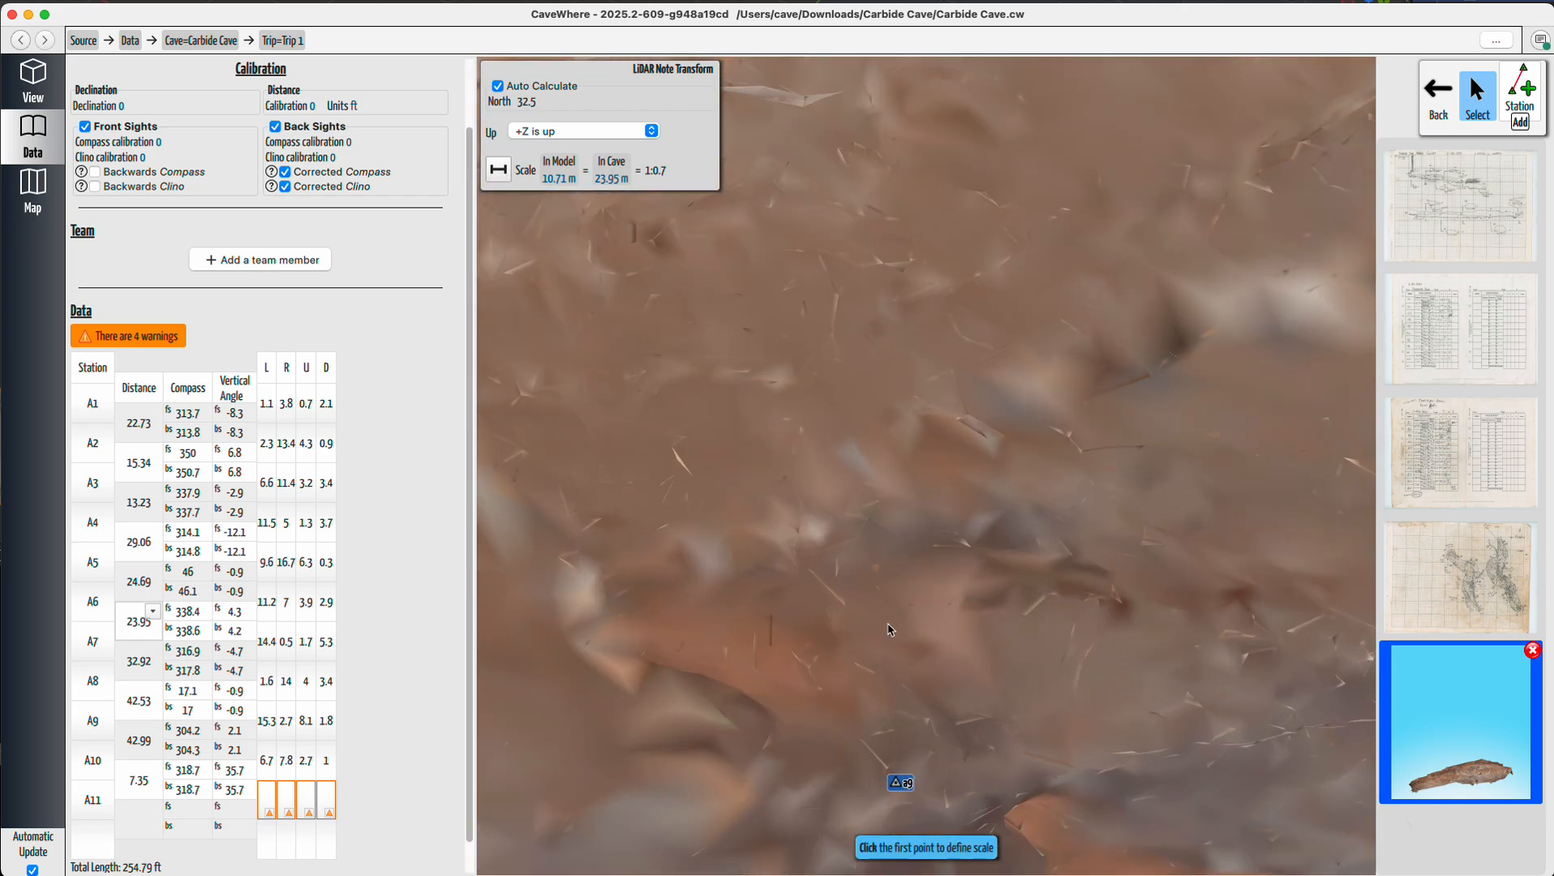
scroll(894, 697, up, 2)
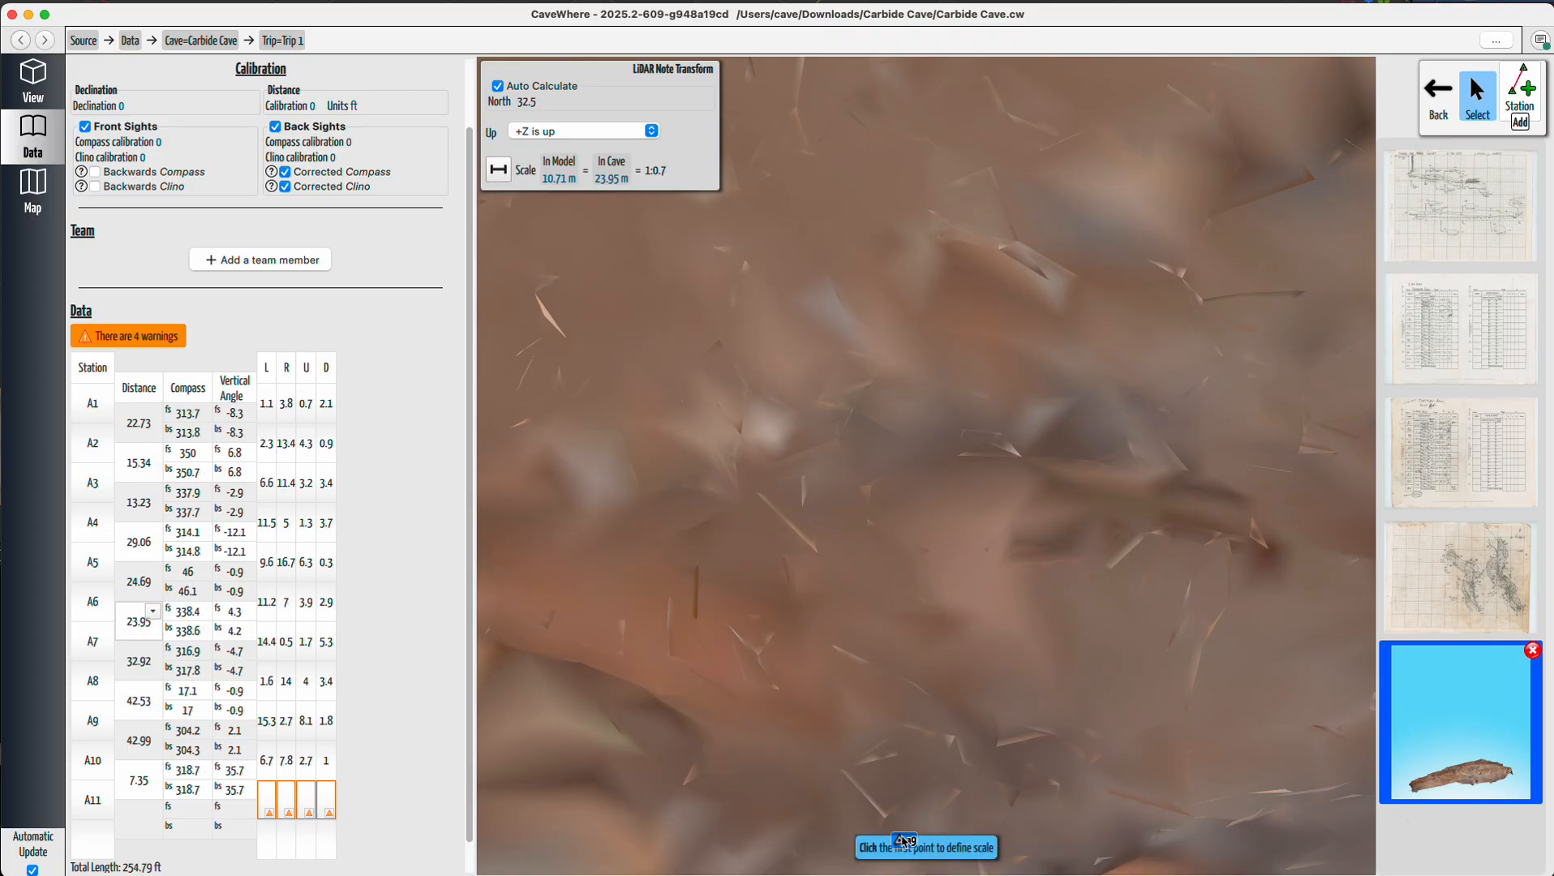
click(895, 837)
scroll(965, 746, down, 5)
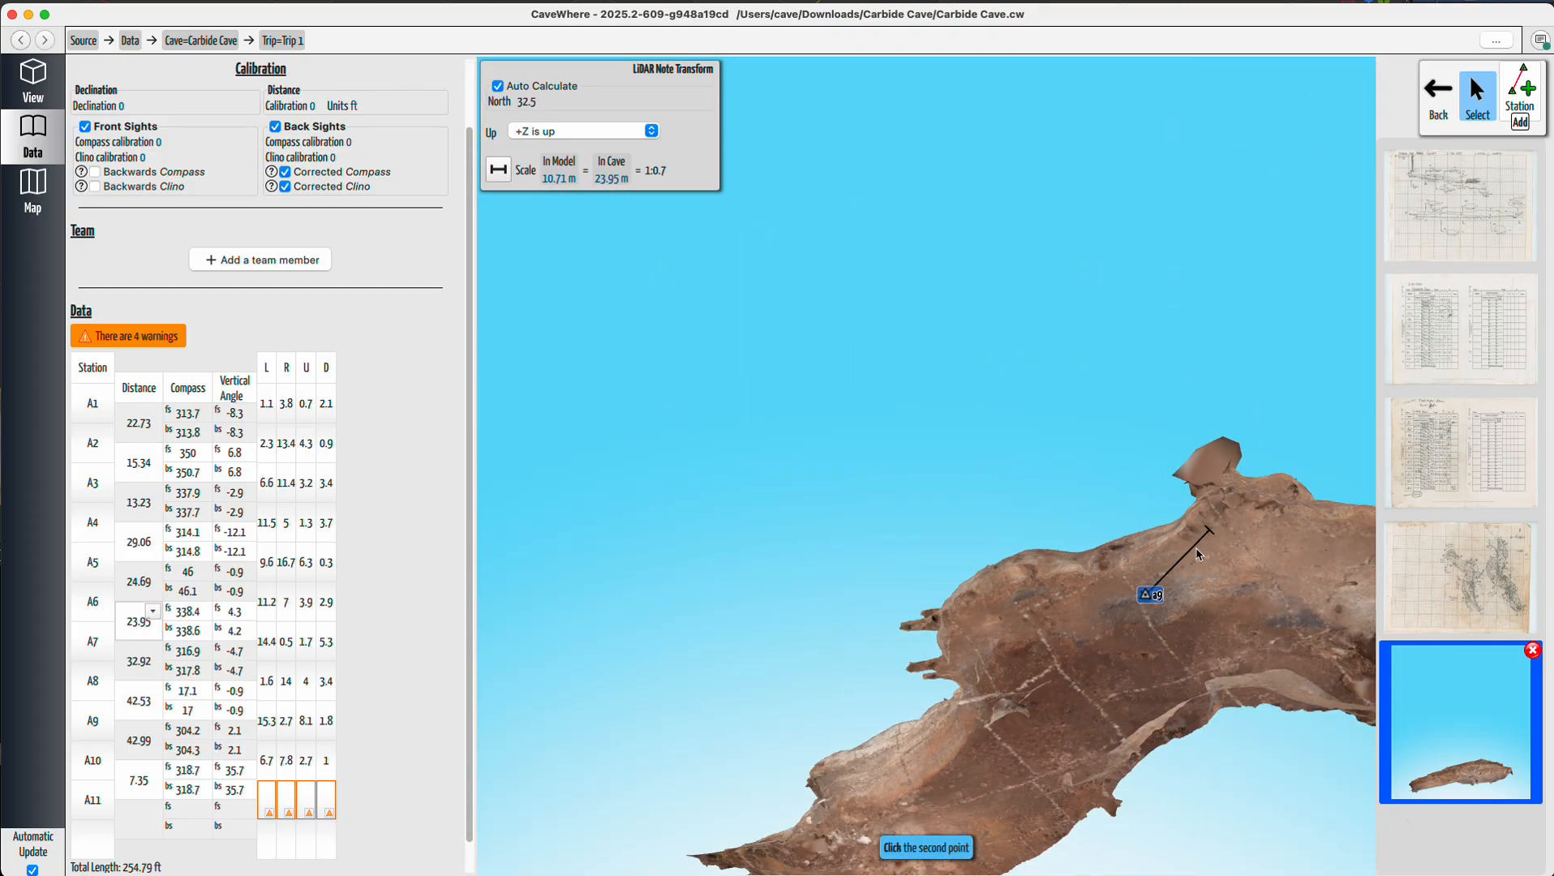
scroll(927, 744, up, 10)
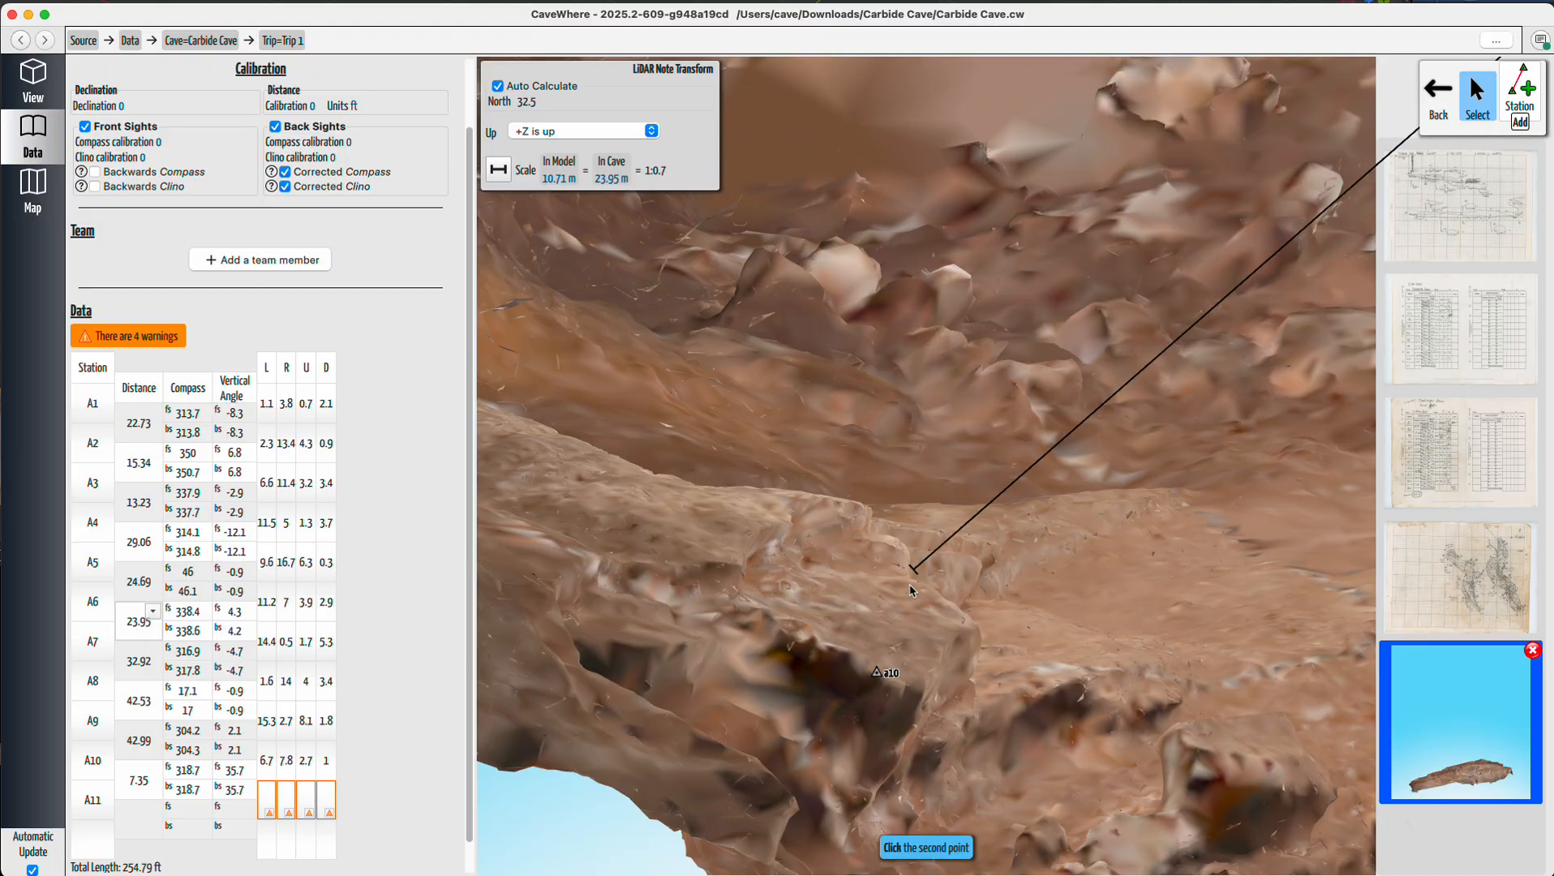
click(886, 681)
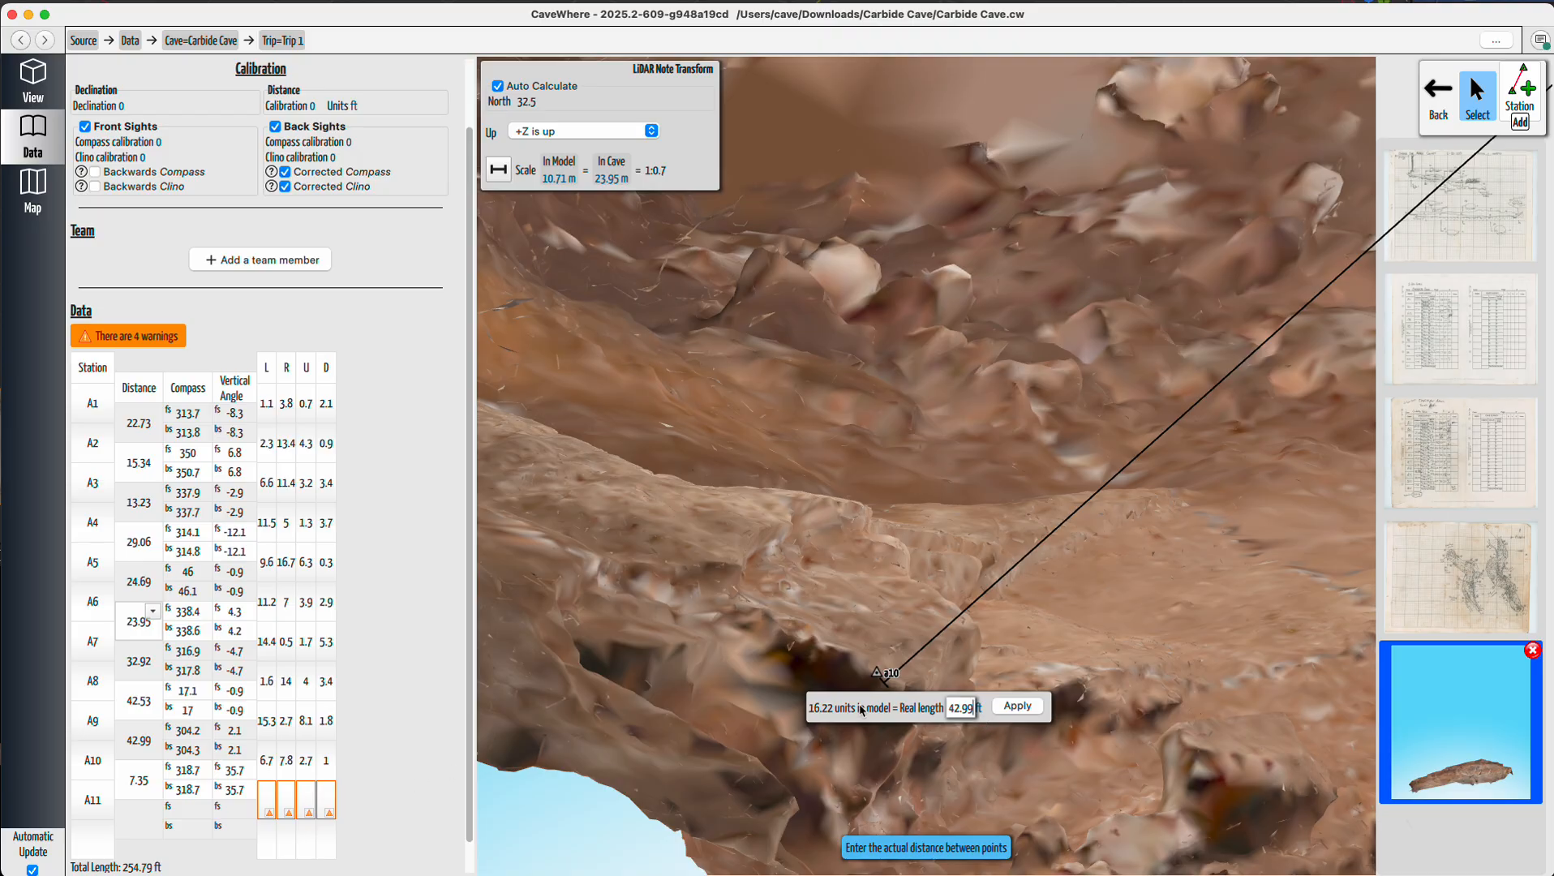
click(1018, 705)
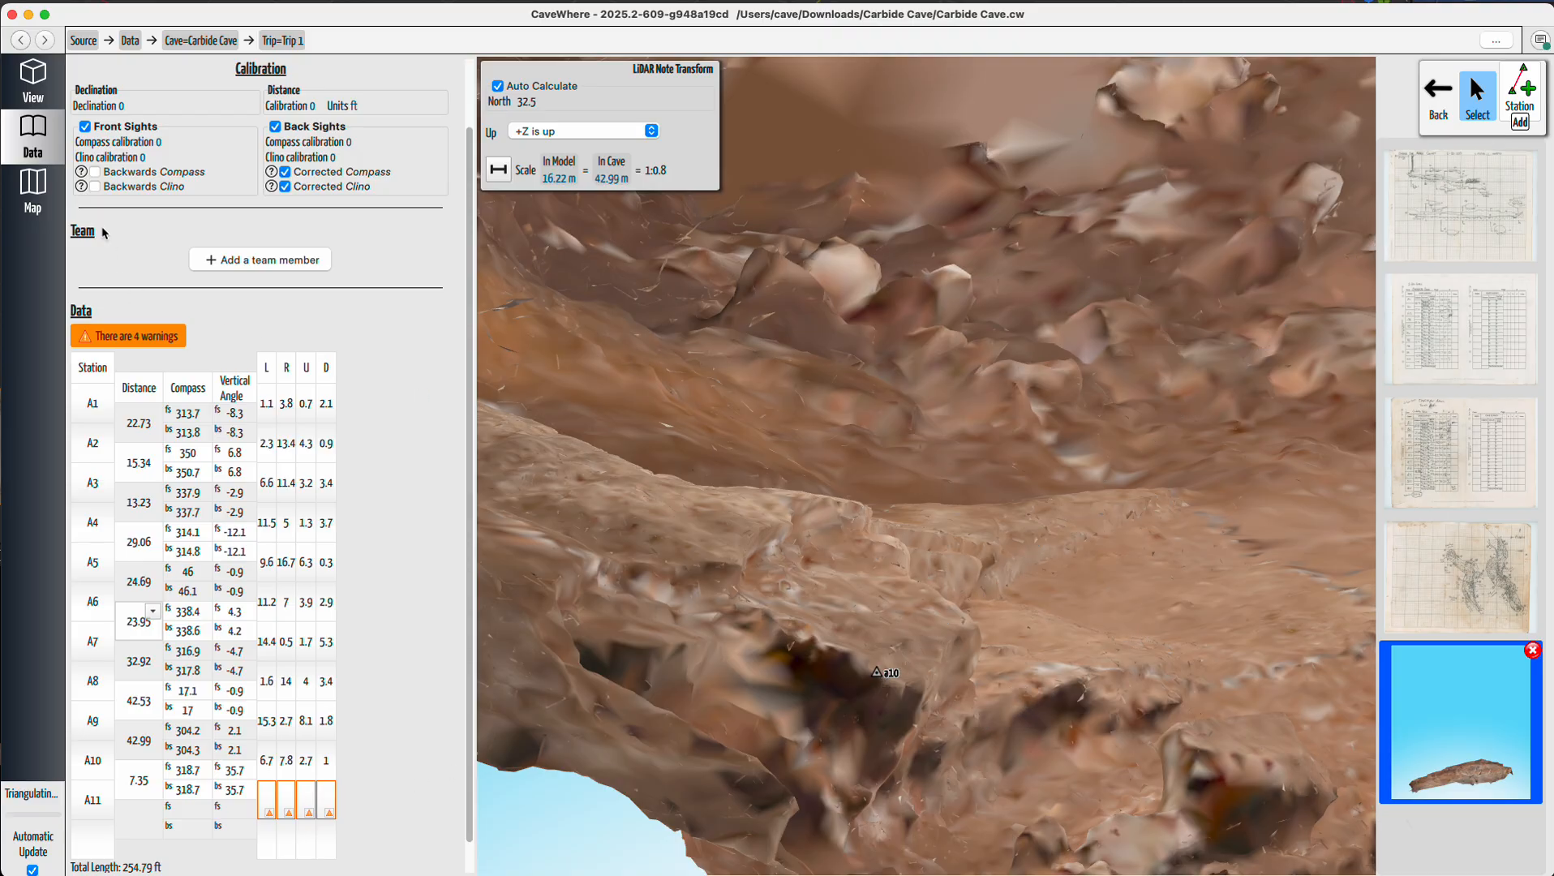
Return to the 3D view and toggle the Plan and LiDAR layers off and on near station a5.
click(58, 88)
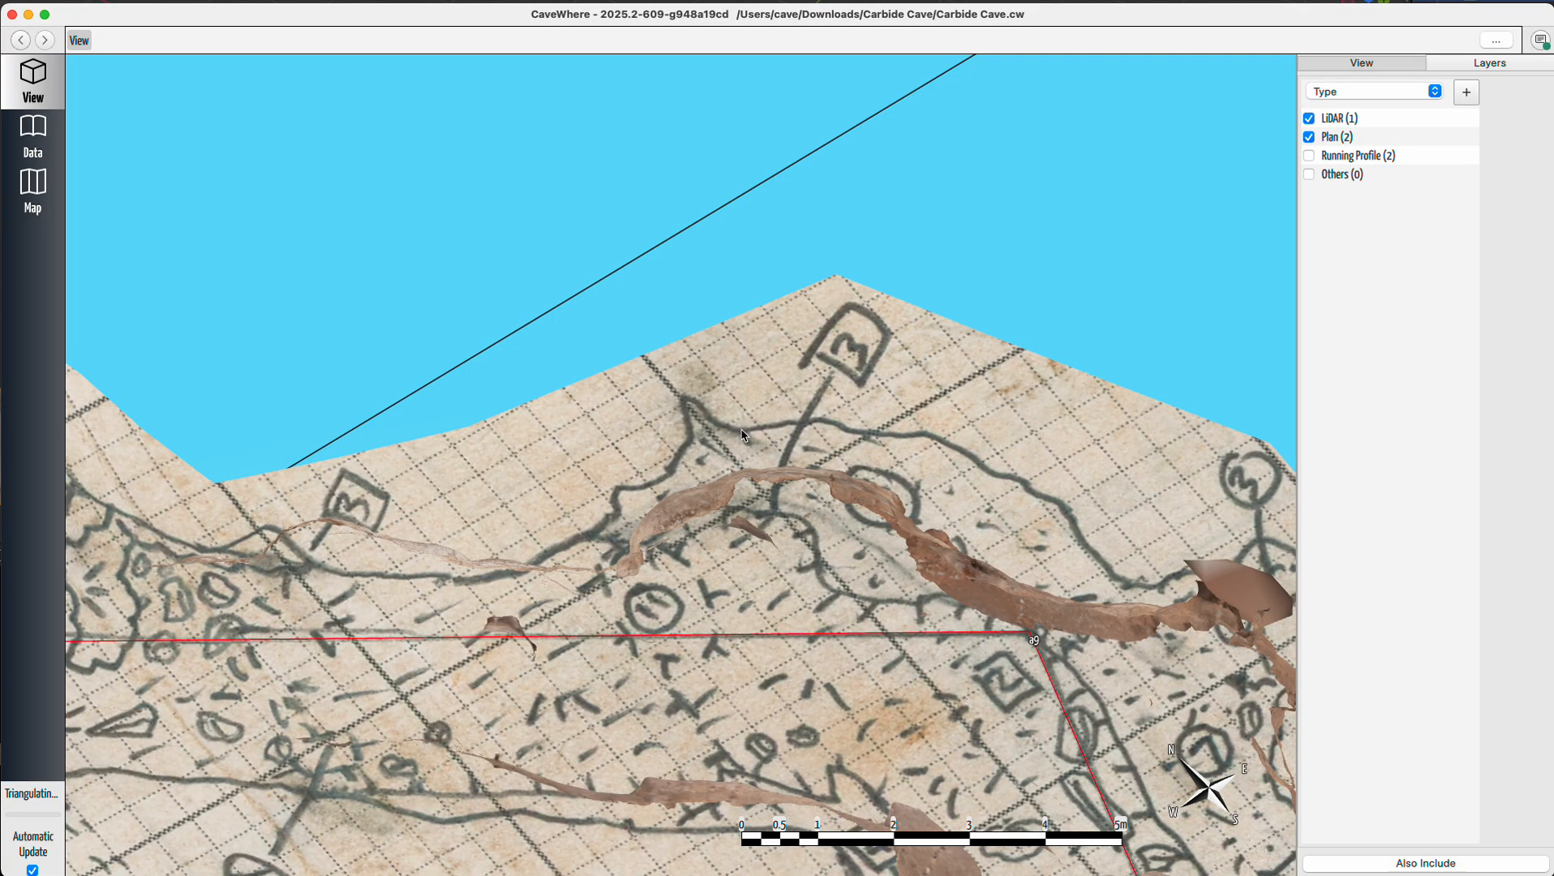
scroll(817, 491, down, 5)
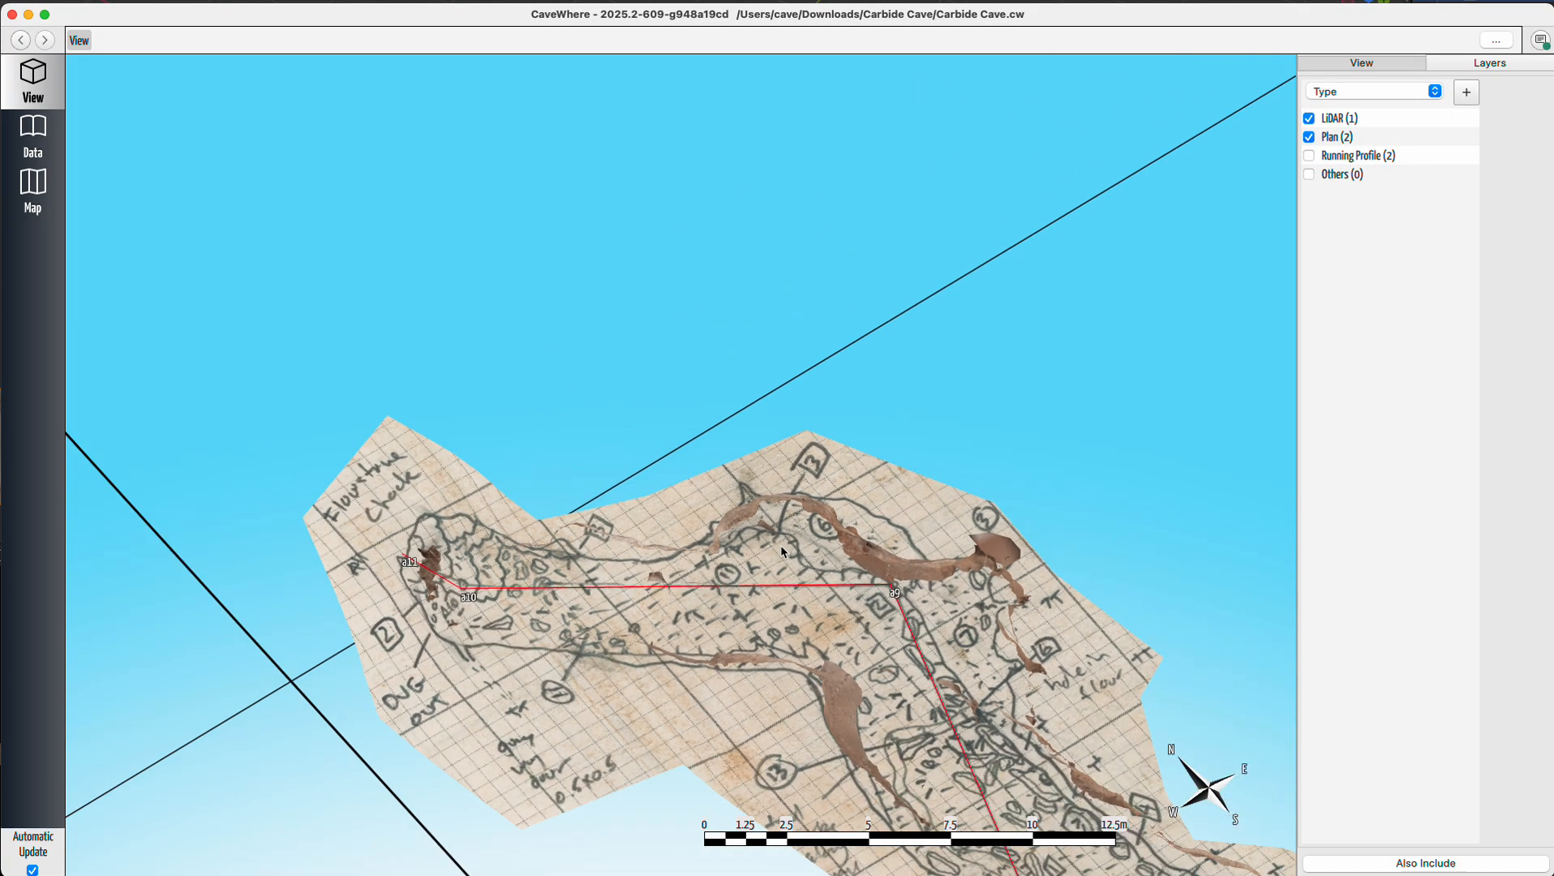
drag(907, 603, 773, 505)
right_drag(919, 622, 1005, 683)
scroll(966, 483, up, 5)
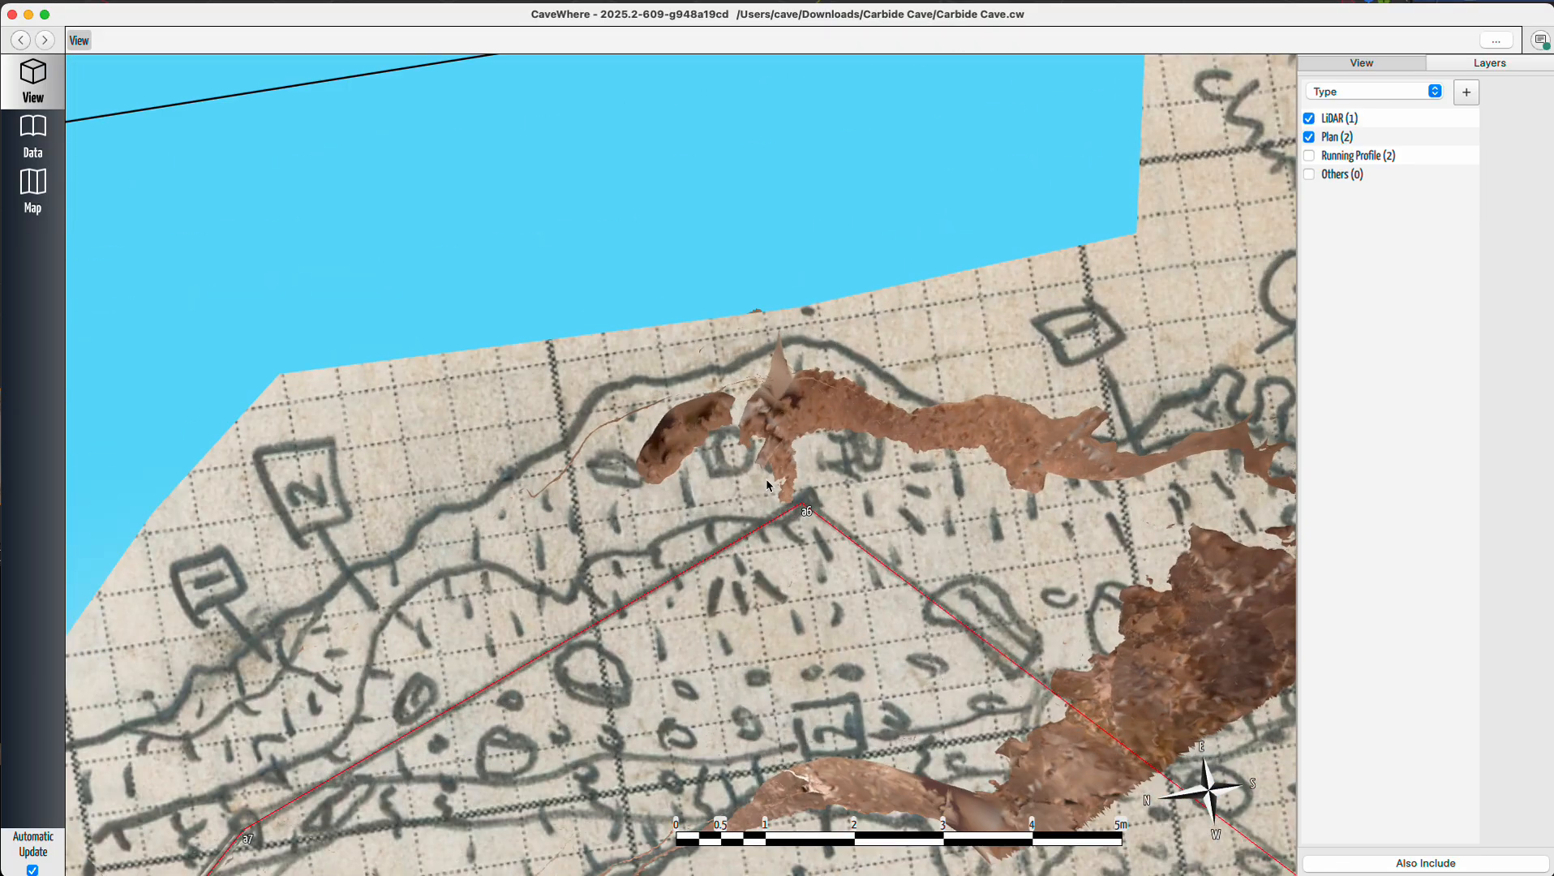
click(1309, 137)
click(1309, 118)
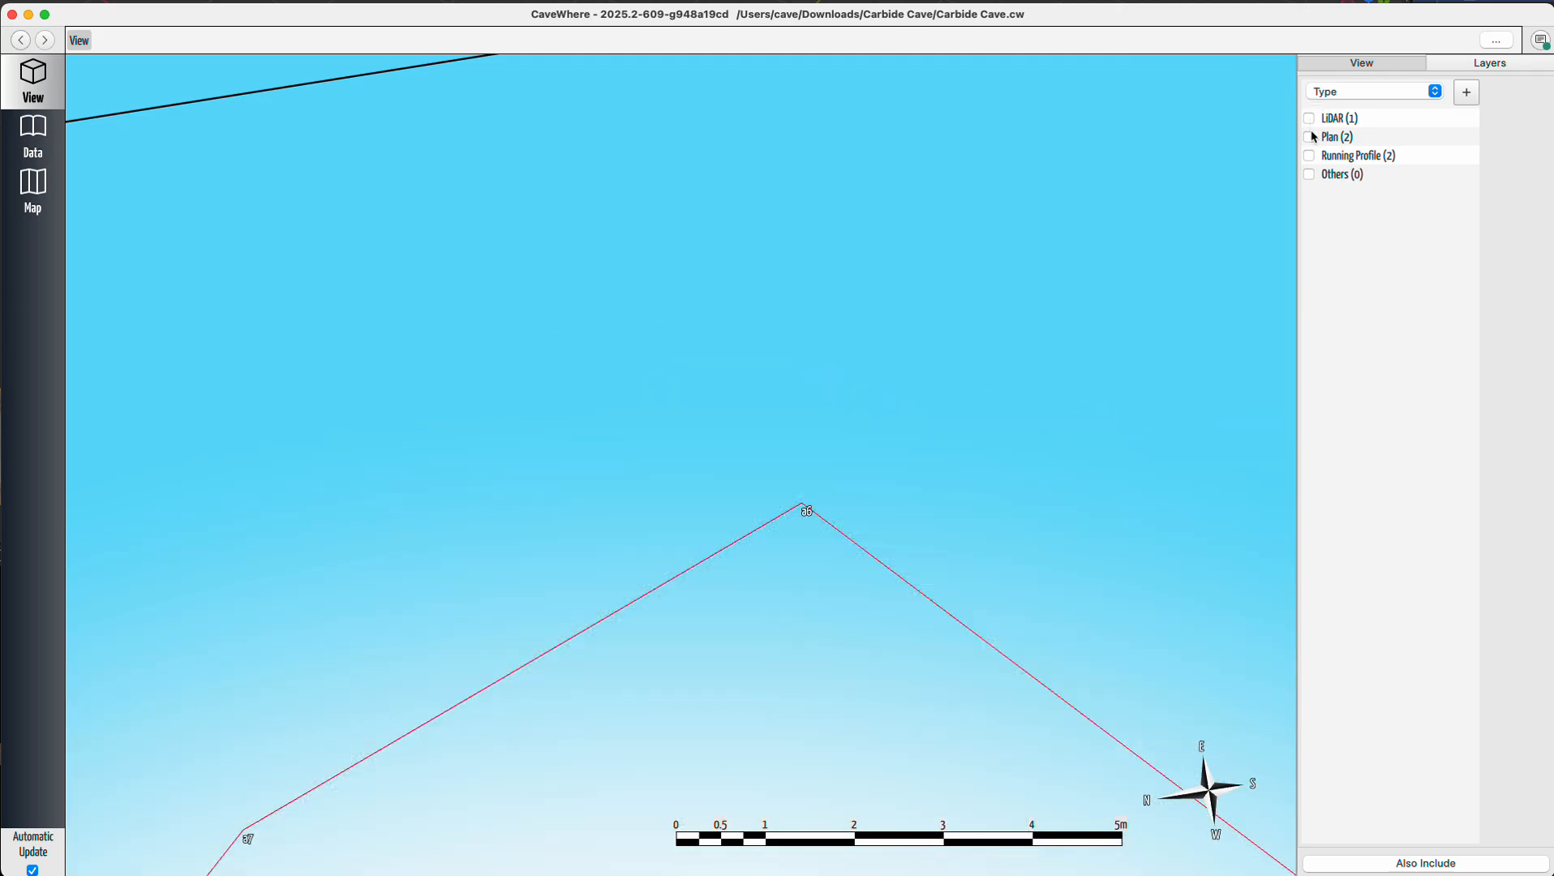
click(1309, 119)
click(1310, 137)
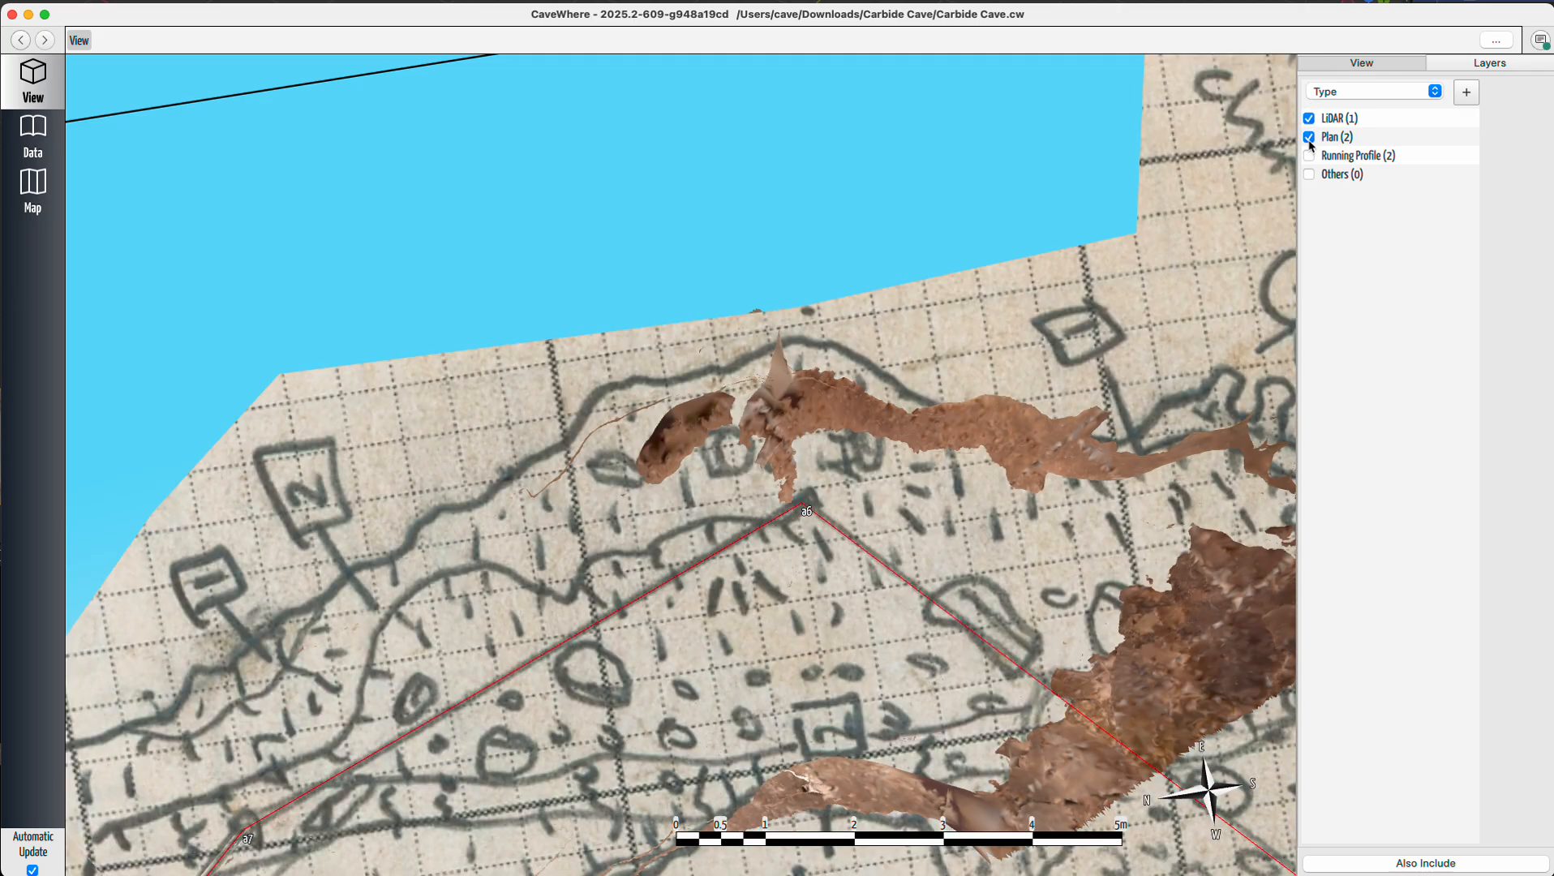
Examine the LiDAR passage against the plan sketch between stations a8 and a10.
scroll(926, 462, down, 5)
right_drag(847, 542, 780, 578)
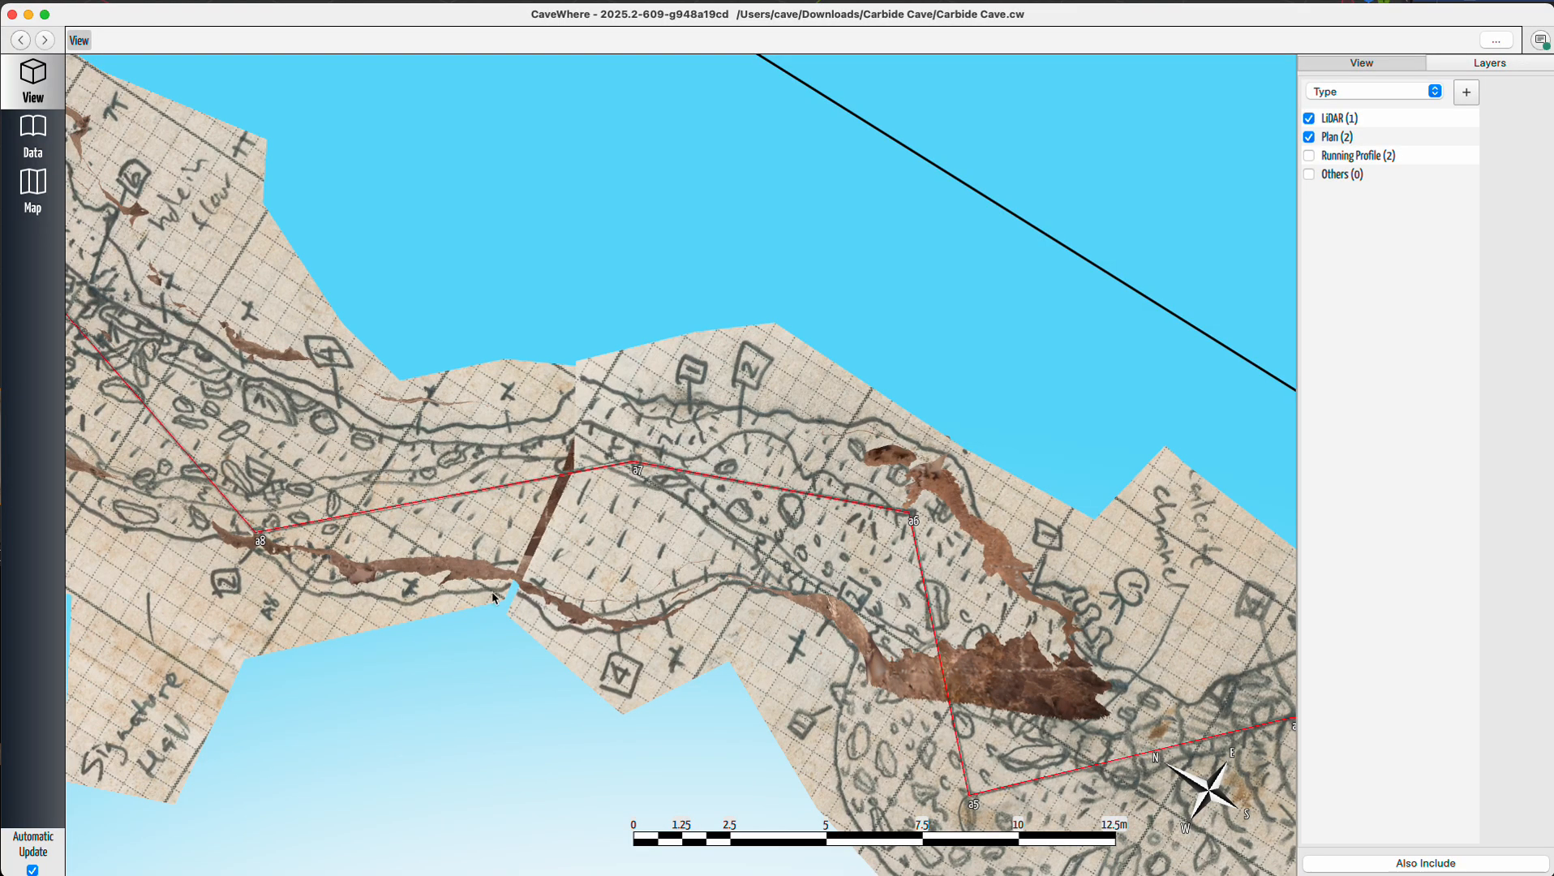
drag(493, 598, 852, 620)
drag(546, 472, 830, 633)
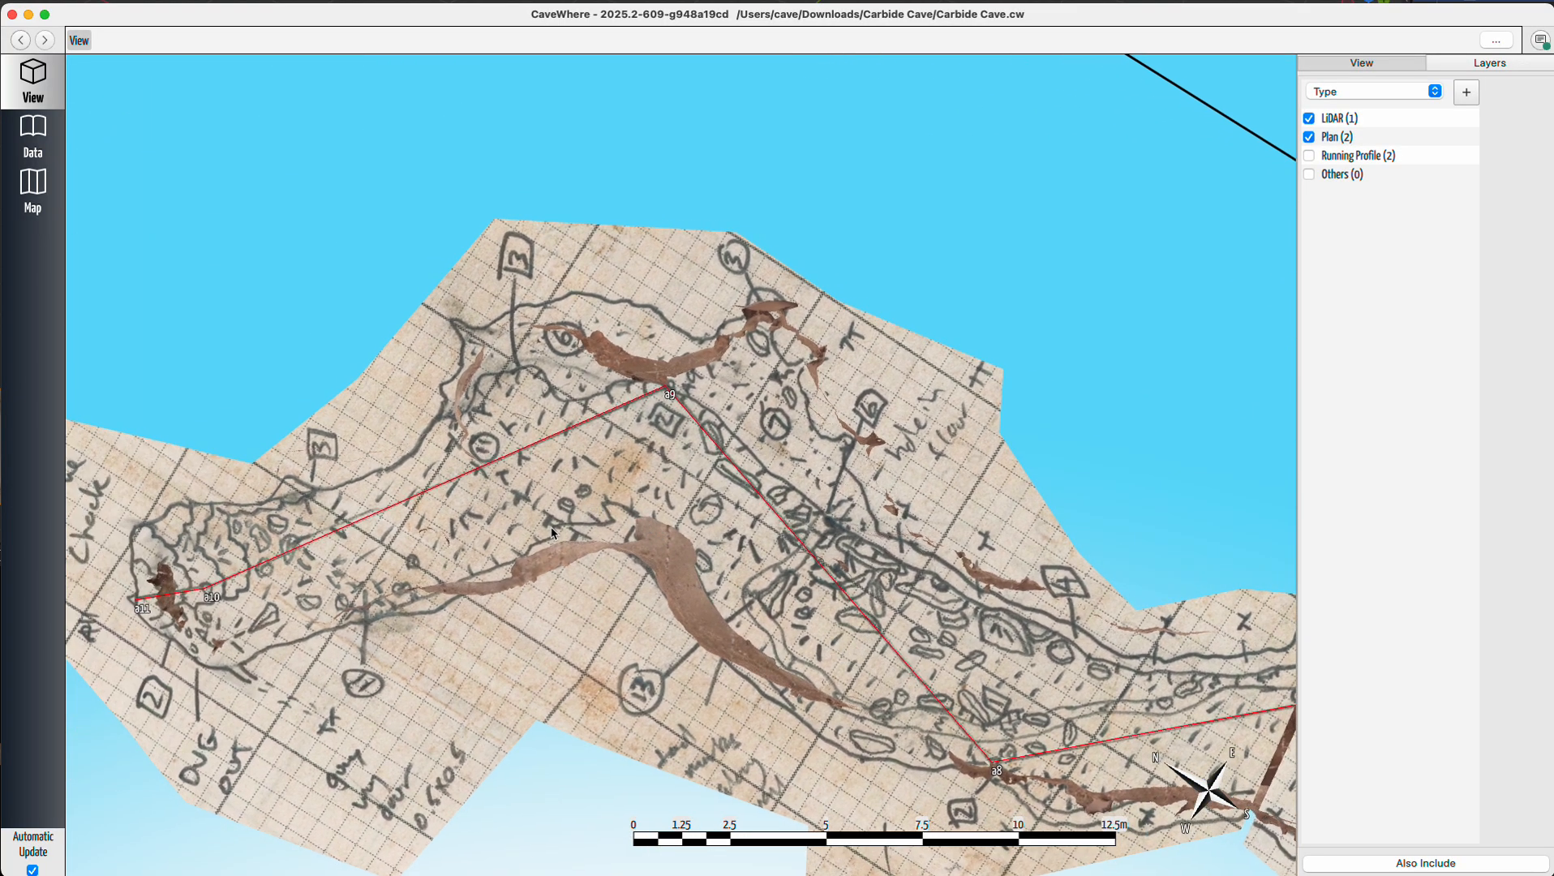
scroll(707, 386, up, 4)
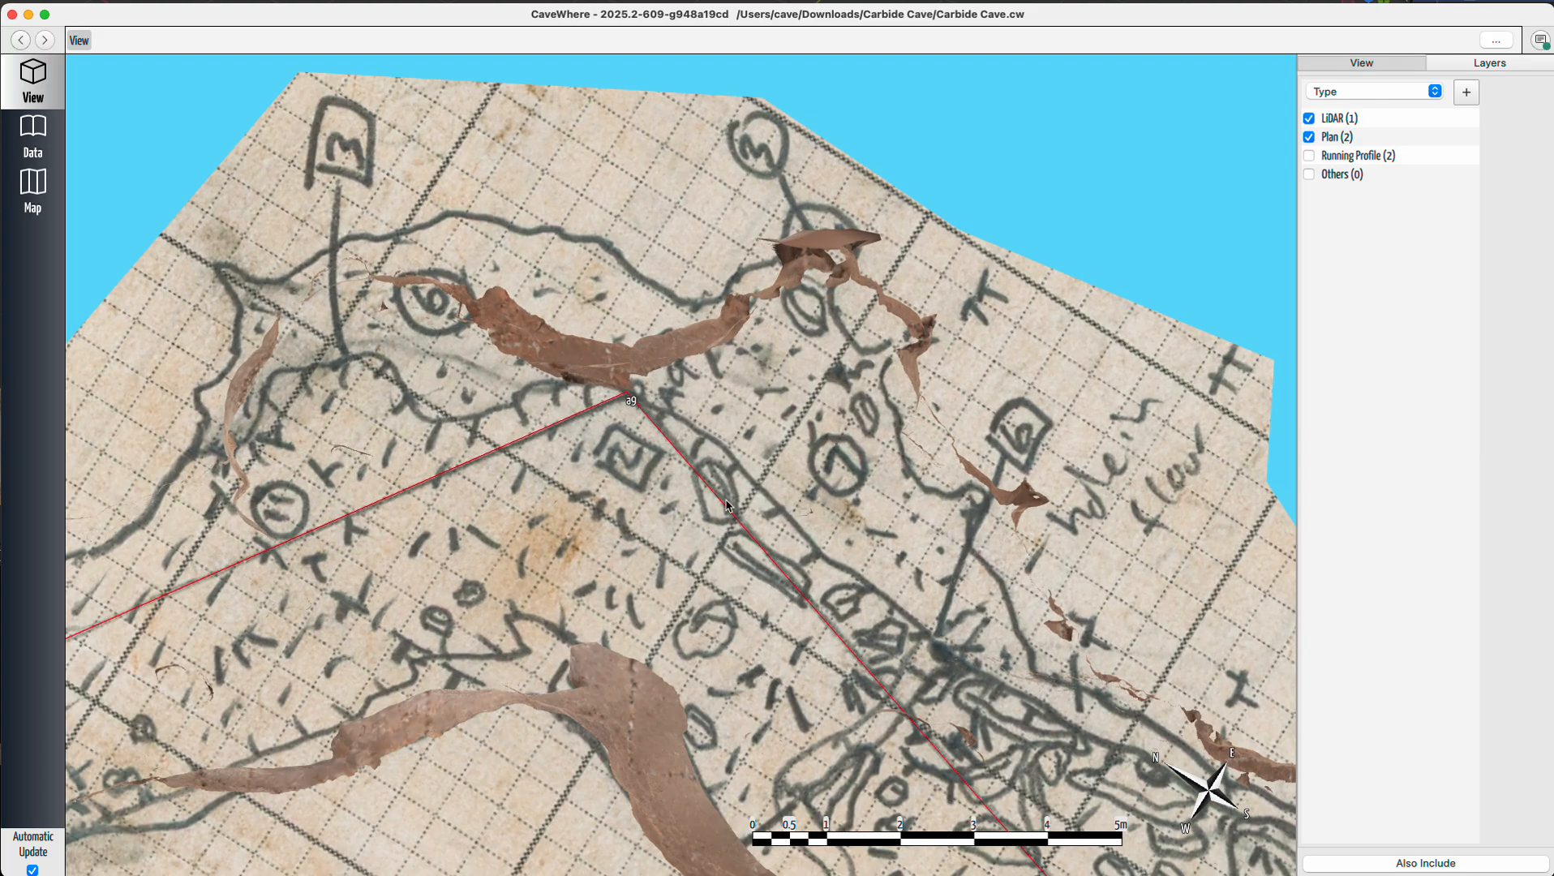
mouse_move(724, 499)
right_down()
mouse_move(732, 455)
mouse_move(765, 414)
mouse_move(687, 392)
mouse_move(722, 416)
mouse_move(756, 485)
mouse_move(979, 570)
right_up()
drag(979, 571, 602, 491)
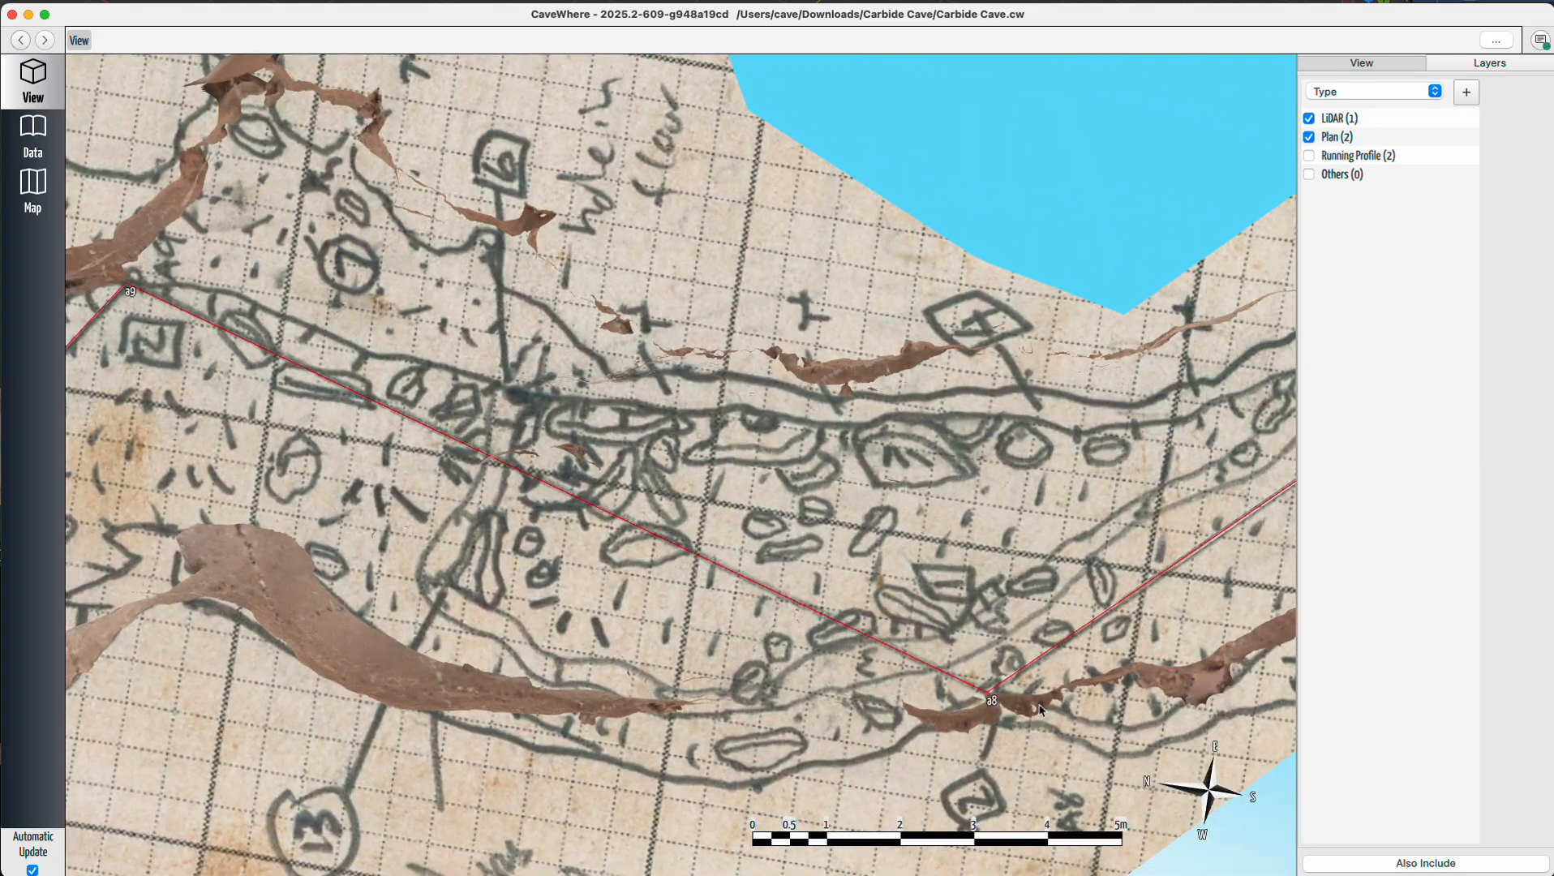
drag(1040, 710, 675, 523)
drag(919, 484, 698, 549)
Toggle the Plan and LiDAR layers repeatedly to compare the LiDAR with the plan sketch near station a7.
click(1309, 138)
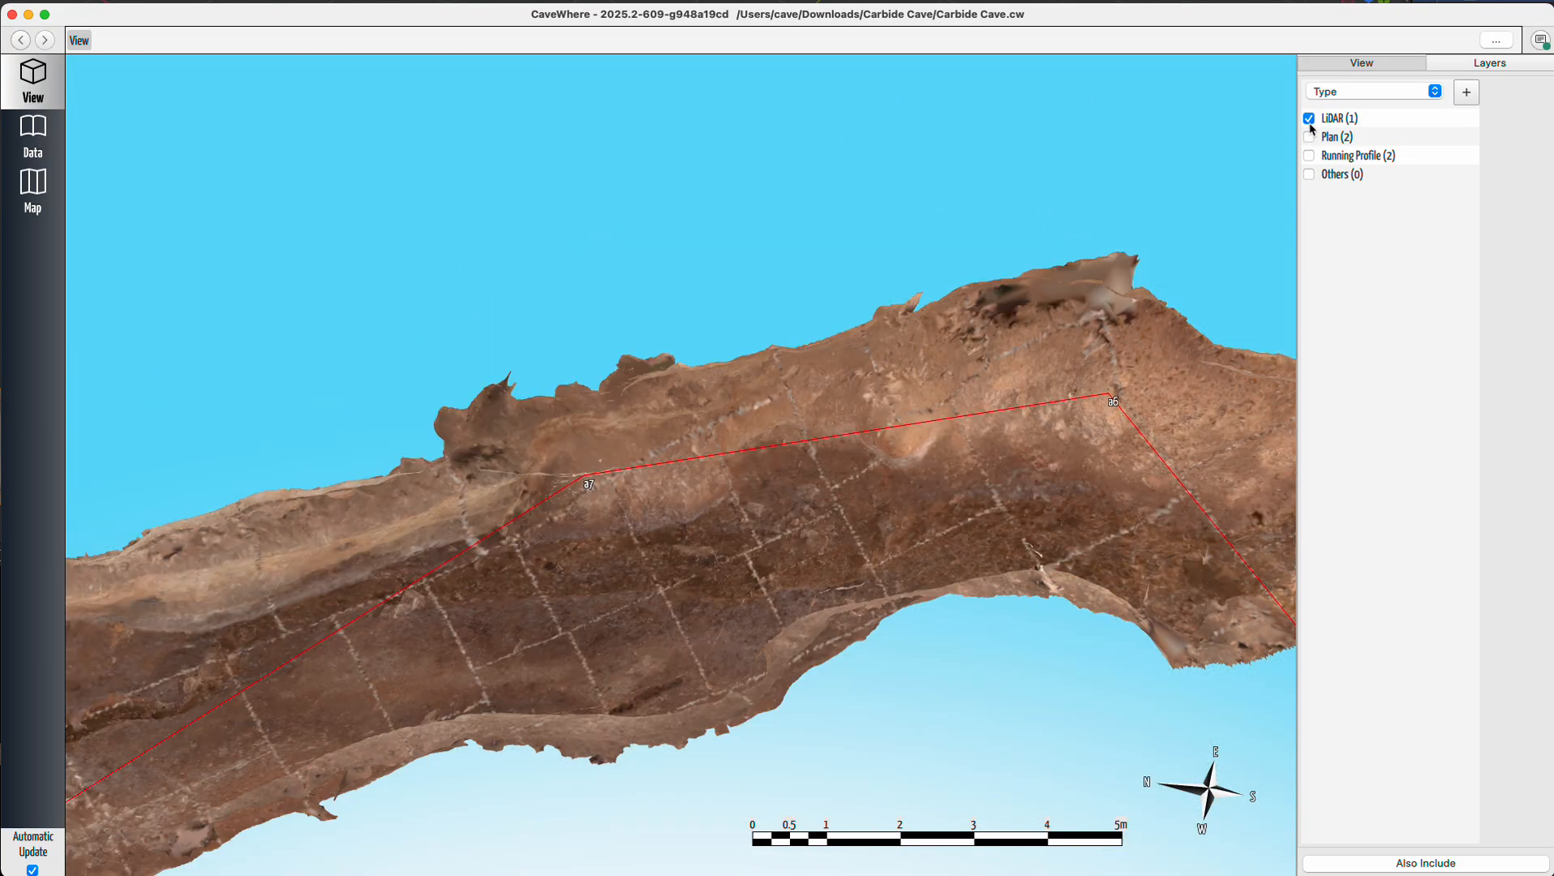
click(1308, 118)
click(1308, 118)
click(1310, 137)
click(1309, 137)
click(1309, 137)
click(1309, 137)
click(1310, 137)
click(1310, 137)
click(1309, 137)
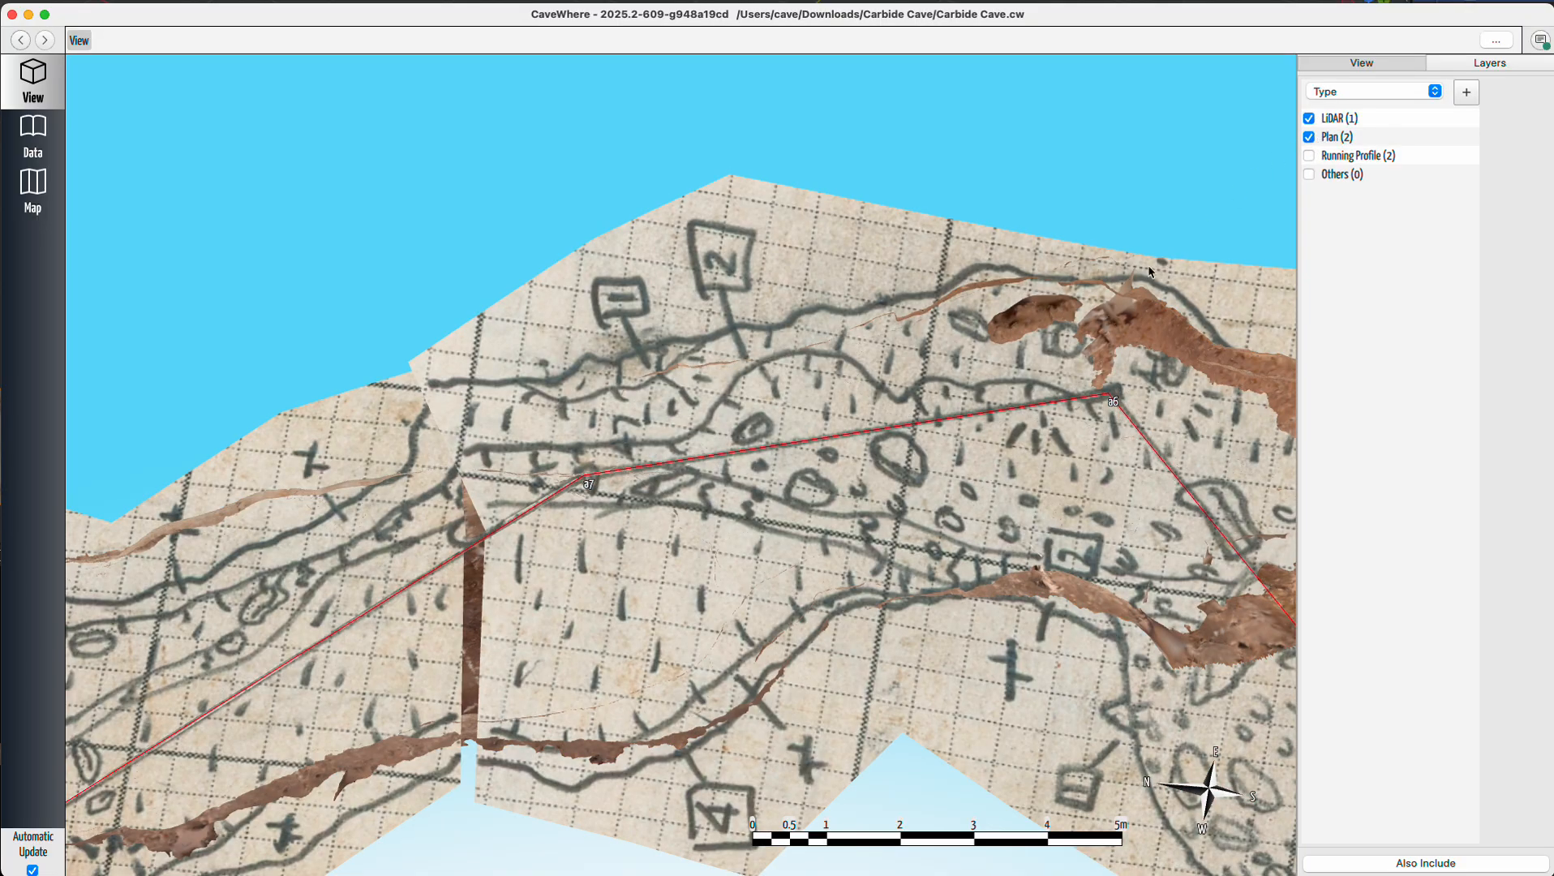
drag(862, 507, 864, 562)
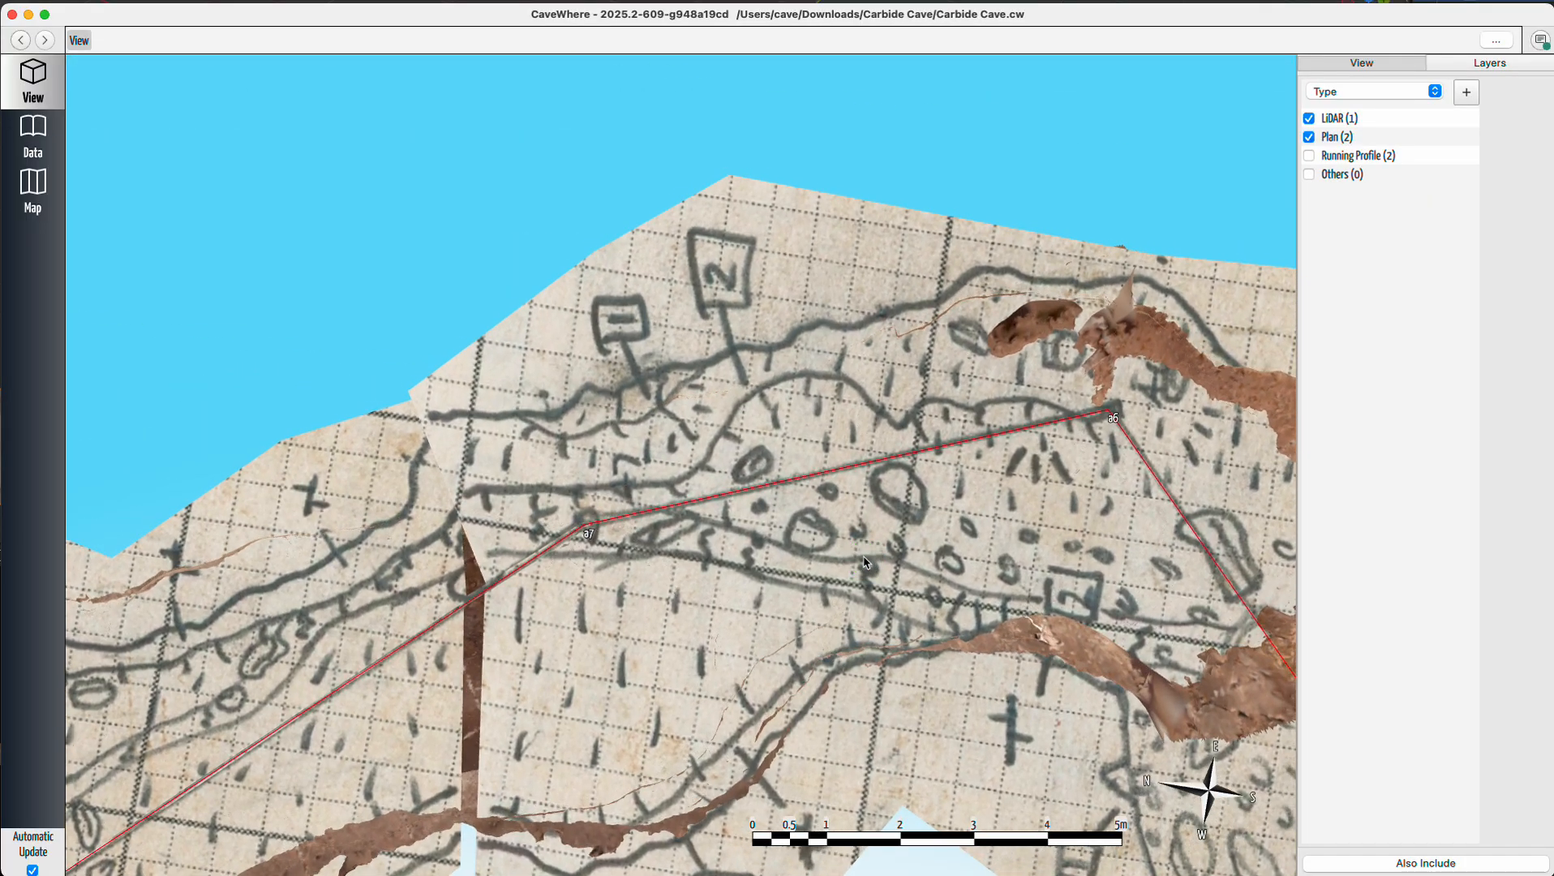
scroll(850, 523, down, 5)
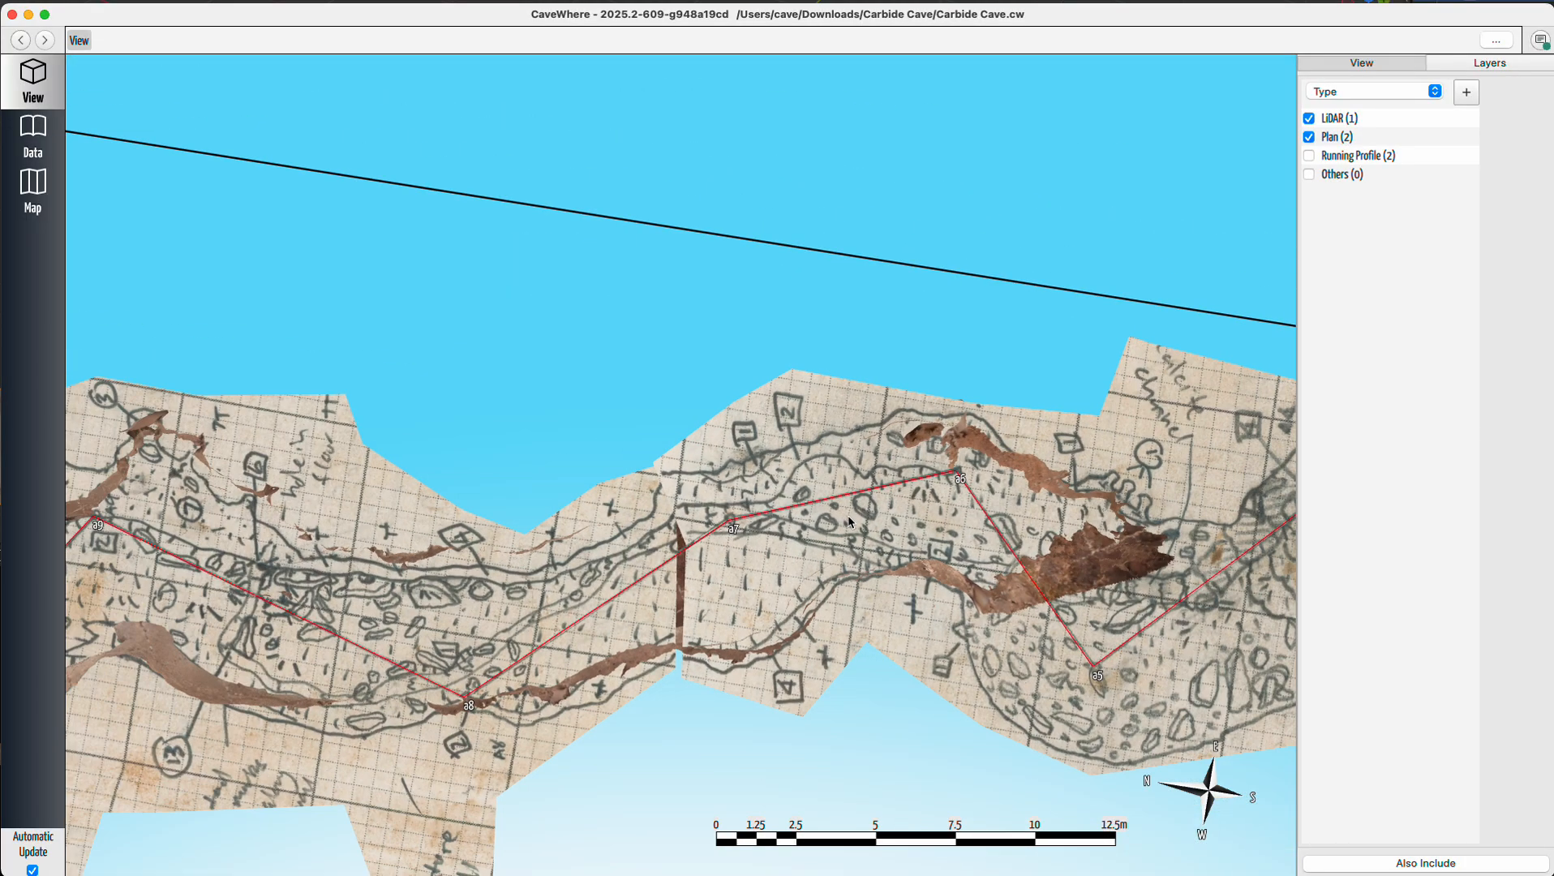